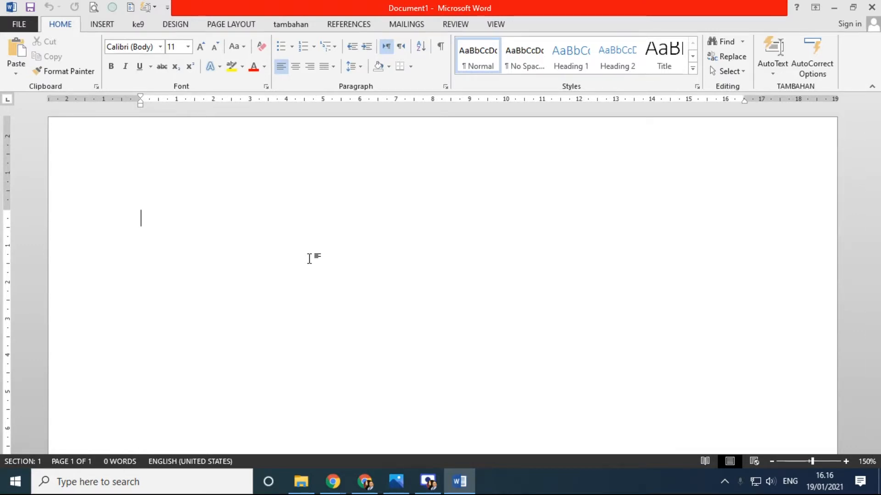
# - Write the title LIST / DAFTAR with BULLET and NUMBERING on separate lines below it, leaving an empty line between the two
pyautogui.write('LIST')
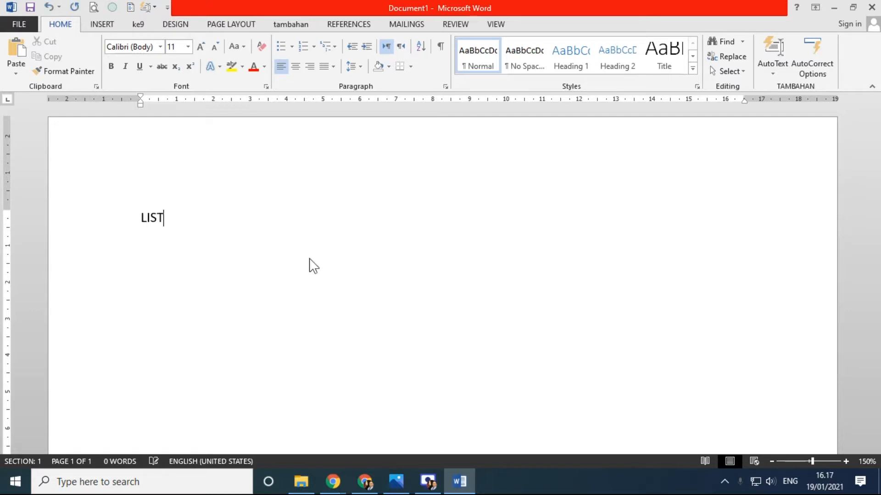
pyautogui.write(' / DAFTAR')
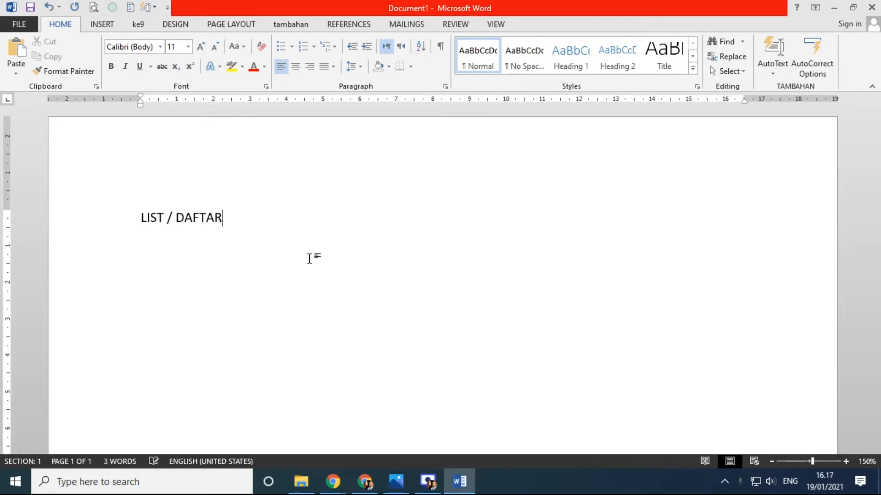
pyautogui.keyDown('ctrl'); pyautogui.scroll(4, 257, 249); pyautogui.keyUp('ctrl')
pyautogui.moveTo(663, 451); pyautogui.dragTo(497, 454)
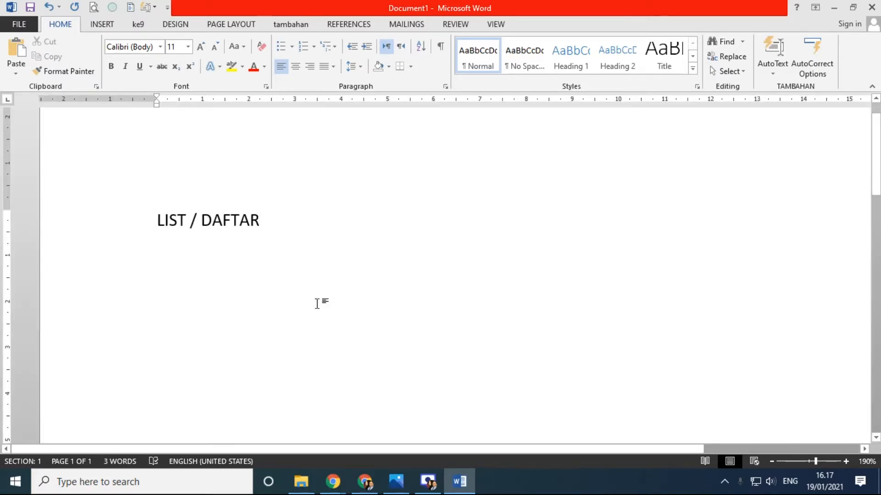
pyautogui.press('Return')
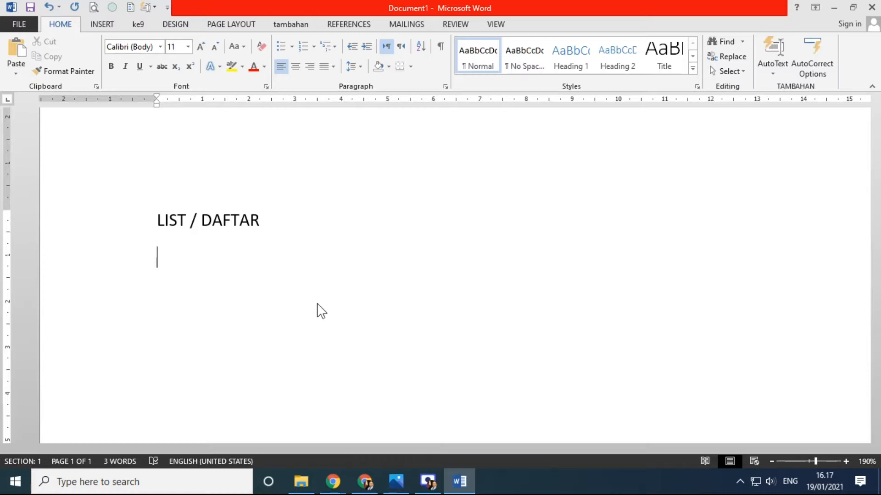
pyautogui.write('BULLET')
pyautogui.press('Return')
pyautogui.press('Return')
pyautogui.write('NUMBERING')
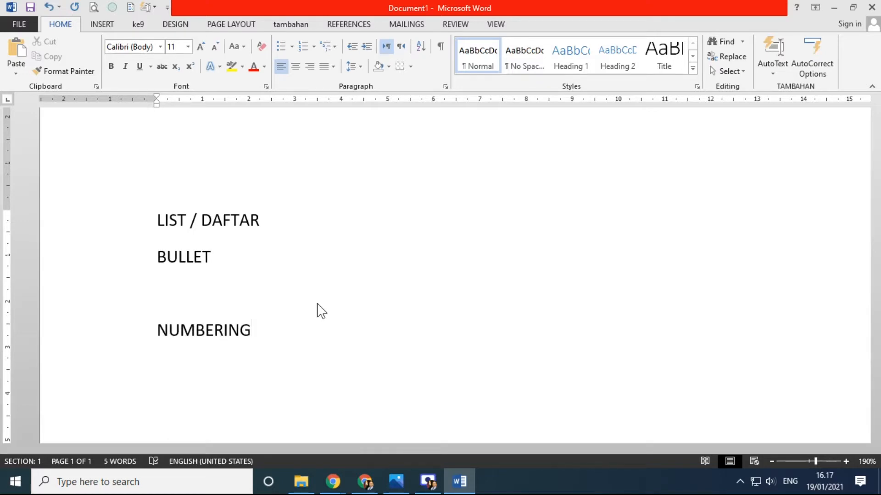
# - View the bullet library for the empty line under BULLET without applying a bullet
pyautogui.click(269, 216)
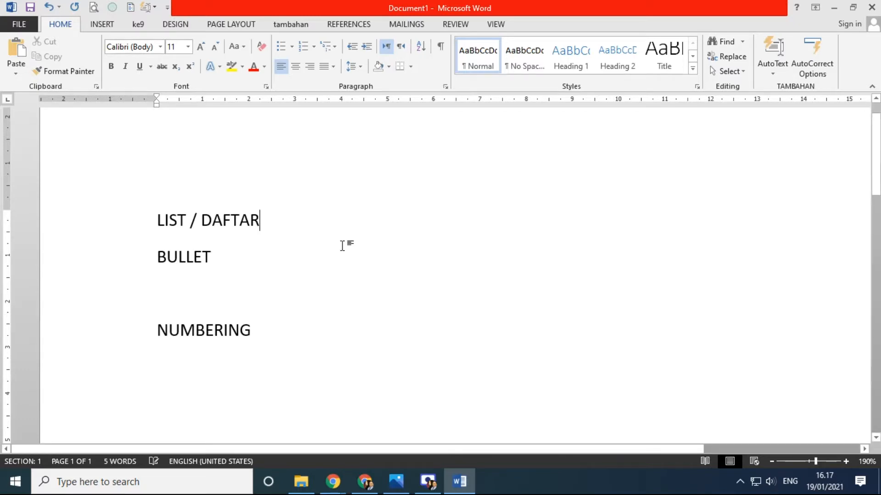
pyautogui.click(342, 246)
pyautogui.press('Down')
pyautogui.press('Down')
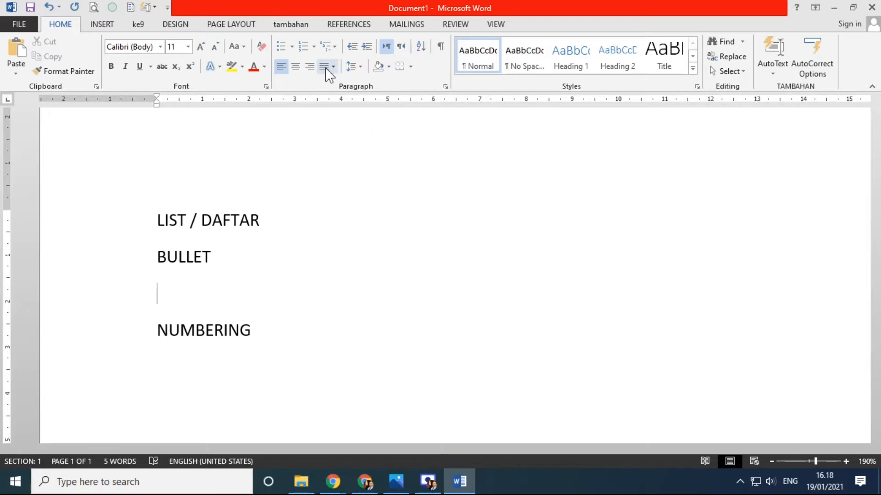
pyautogui.click(293, 46)
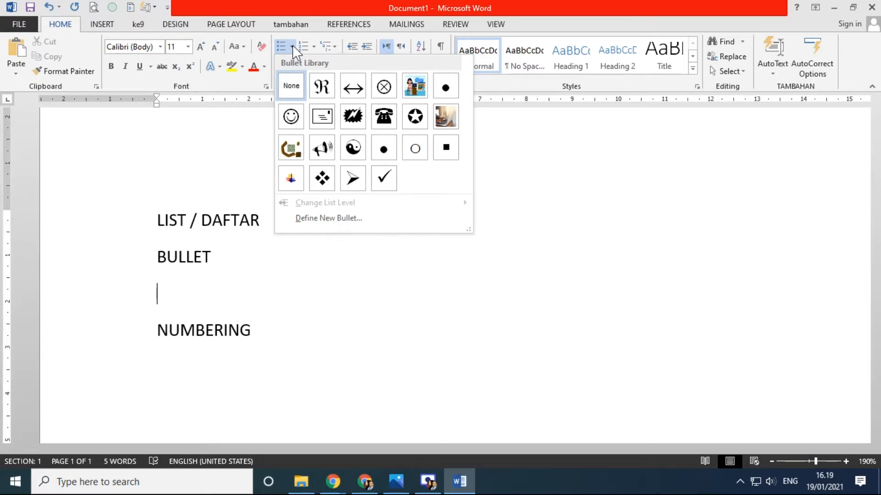
pyautogui.click(191, 300)
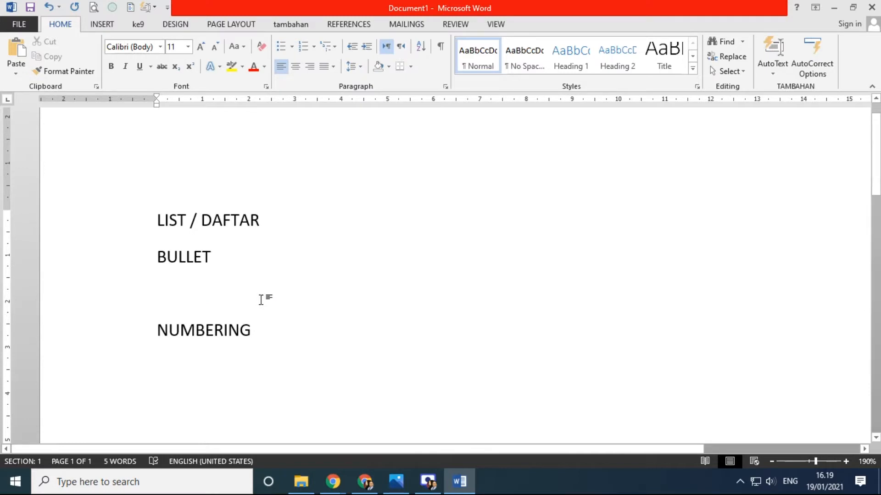
# - Create a dash-bulleted list under BULLET with the items KEJRKFSD, SDFSDF, SDFSD and SDF
pyautogui.write('-')
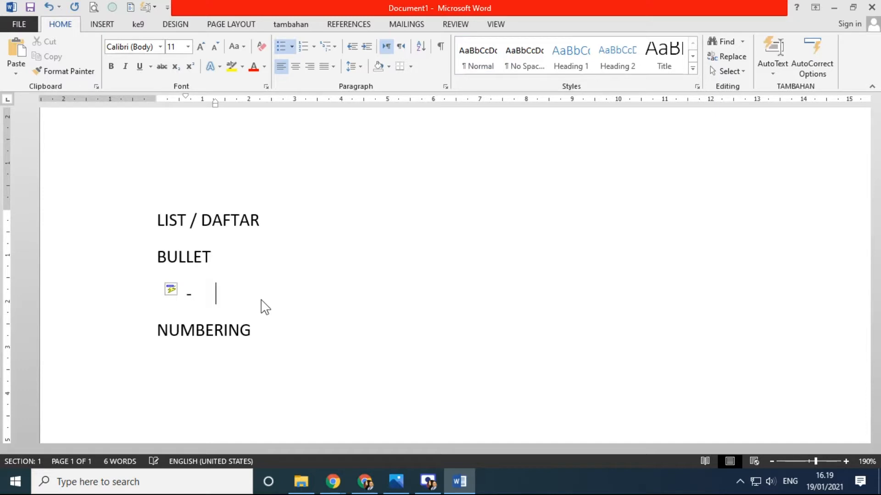
pyautogui.write('KEJRKFSD')
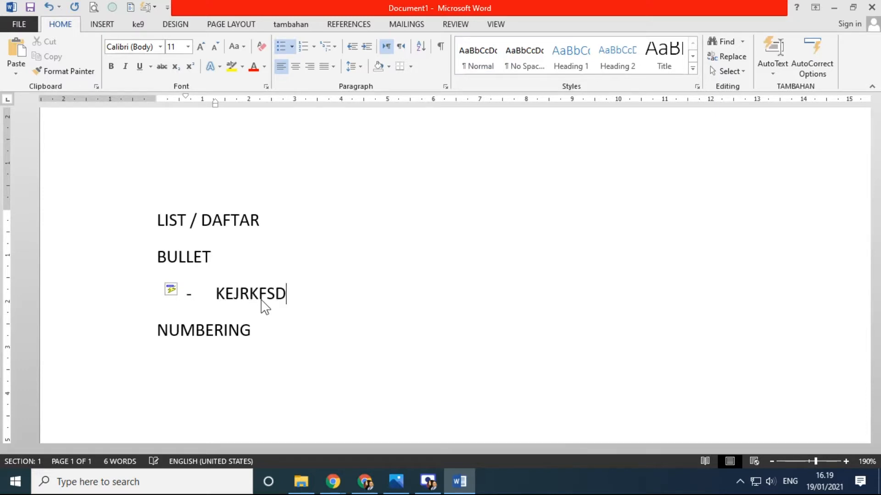
pyautogui.press('Return')
pyautogui.write('SDFSDF')
pyautogui.press('Return')
pyautogui.write('SDFSD')
pyautogui.press('Return')
pyautogui.write('SDF')
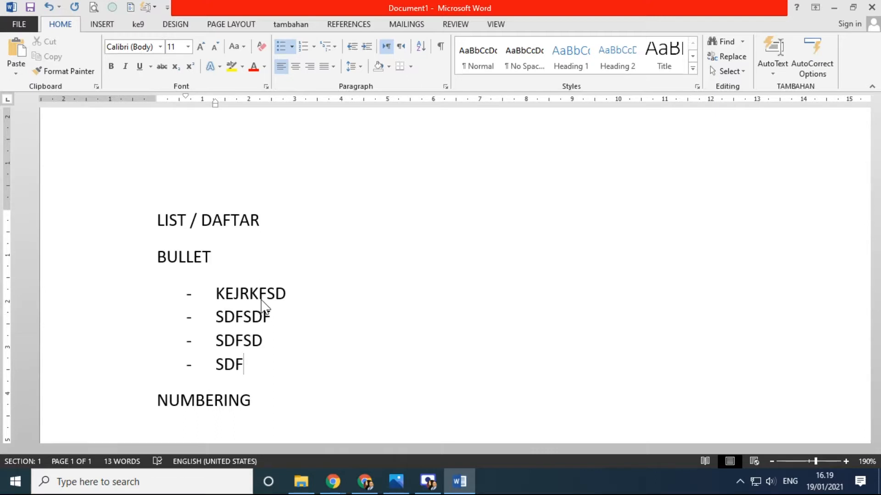
# - Start defining a new symbol bullet for the dash list and display the characters of the Niagara Engraved font
pyautogui.click(190, 294)
pyautogui.click(292, 46)
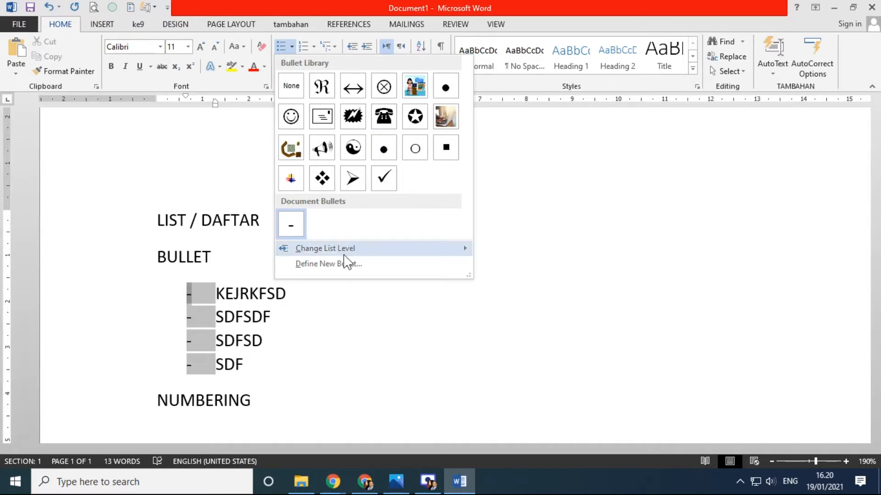
pyautogui.click(334, 262)
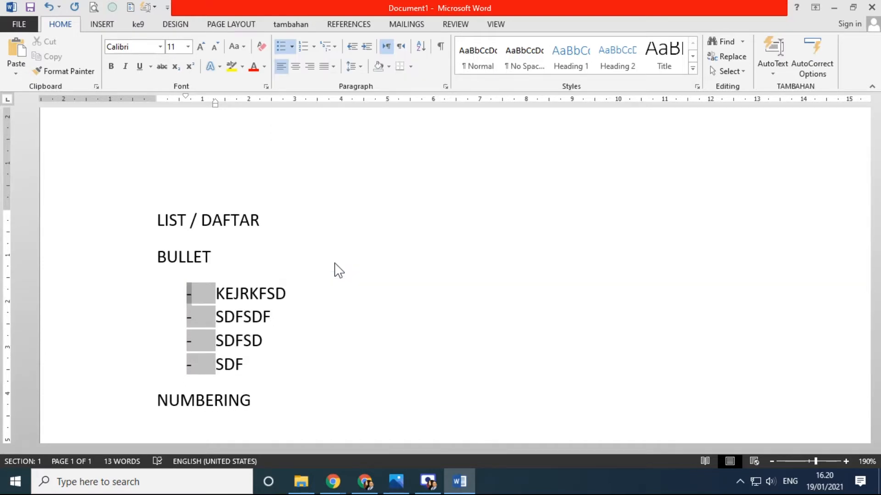
pyautogui.moveTo(370, 164); pyautogui.dragTo(375, 139)
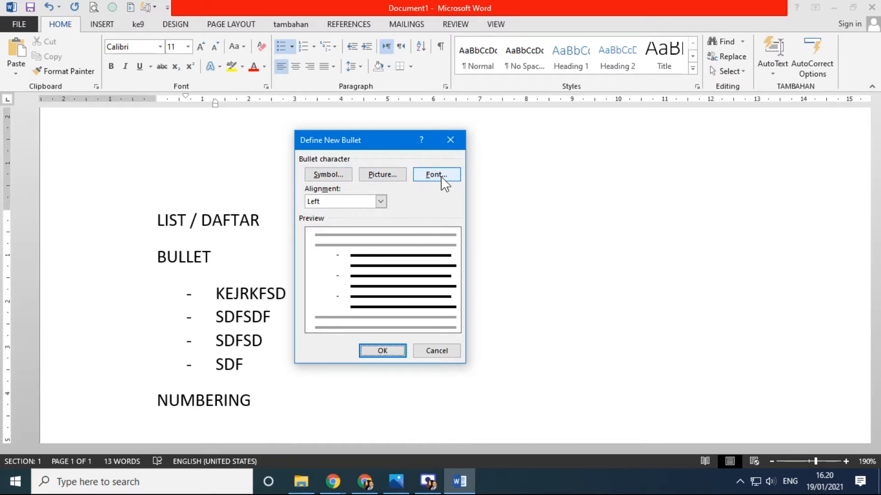
pyautogui.click(337, 180)
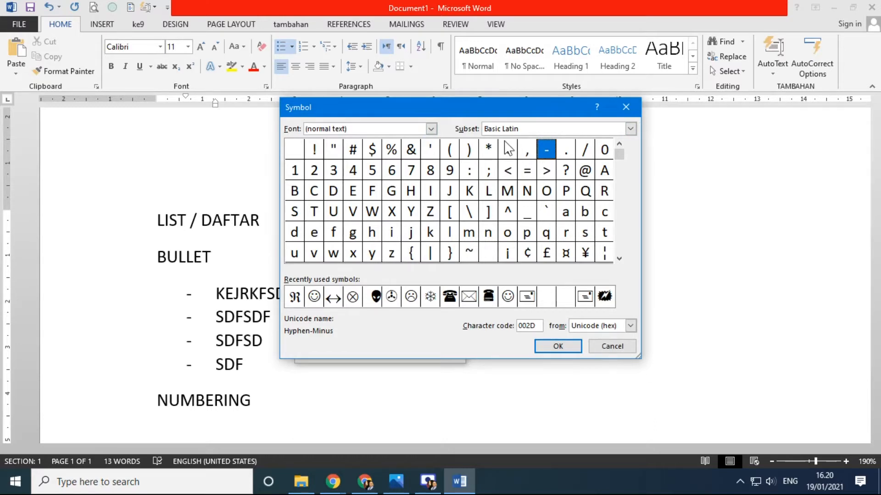
pyautogui.click(431, 128)
pyautogui.moveTo(433, 166); pyautogui.dragTo(435, 177)
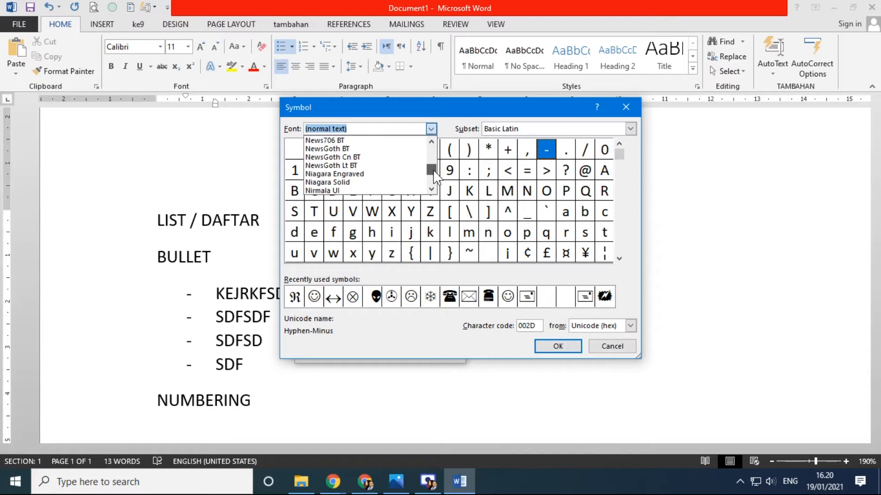
pyautogui.click(399, 173)
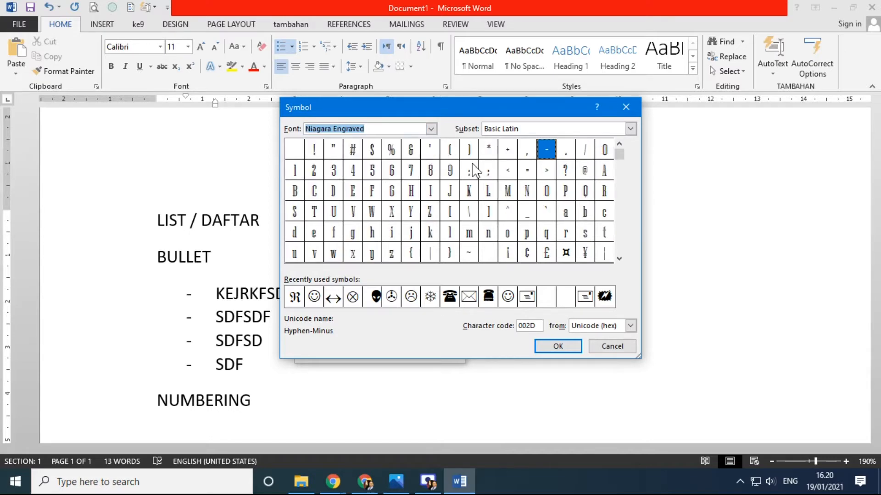
# - Apply the Devanagari Letter Short O from the Nirmala UI font as the list's bullet symbol
pyautogui.click(430, 129)
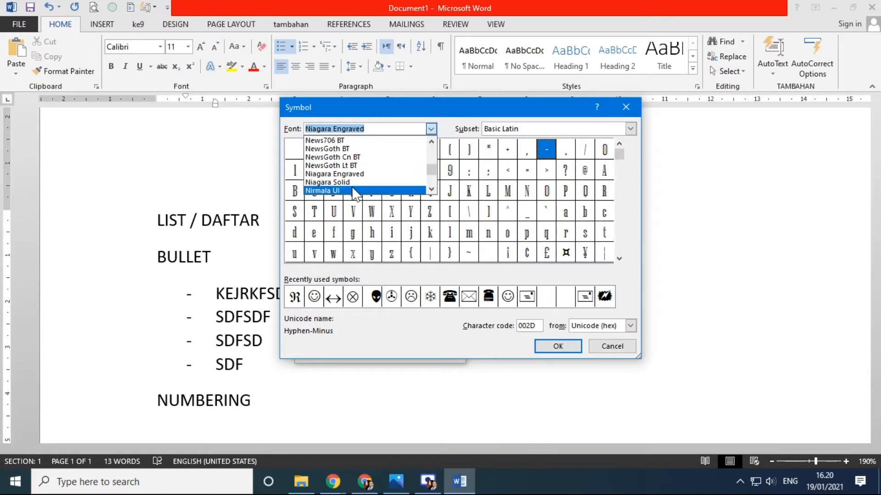
pyautogui.click(367, 190)
pyautogui.moveTo(620, 155); pyautogui.dragTo(620, 172)
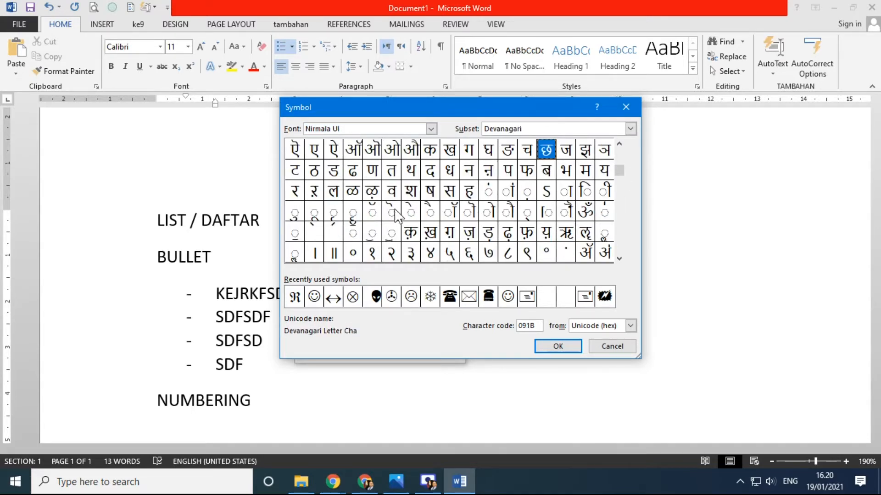
pyautogui.click(373, 151)
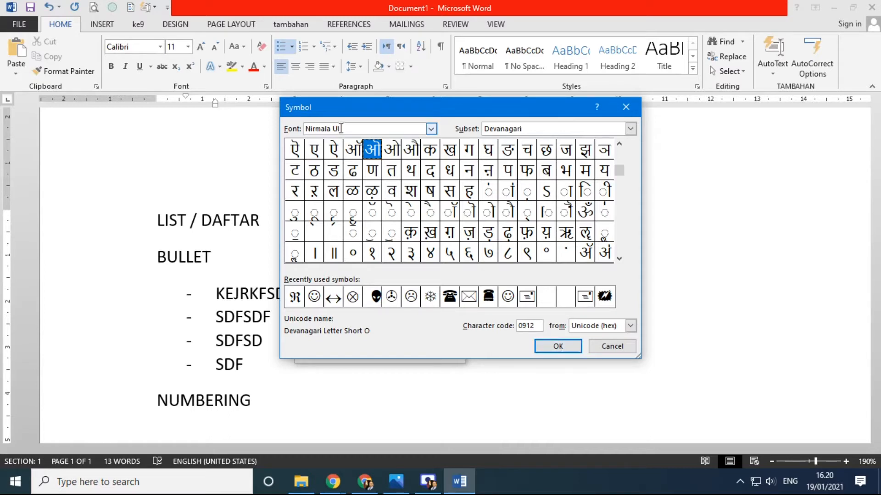
pyautogui.click(559, 346)
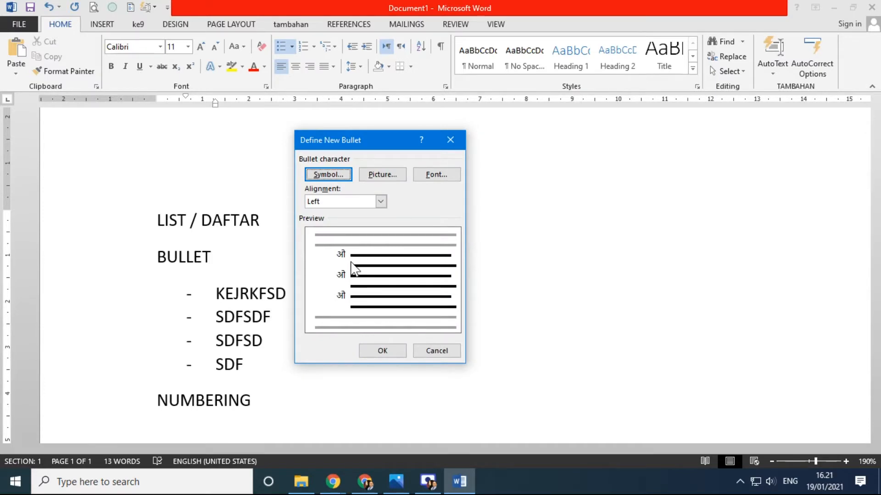
pyautogui.click(383, 351)
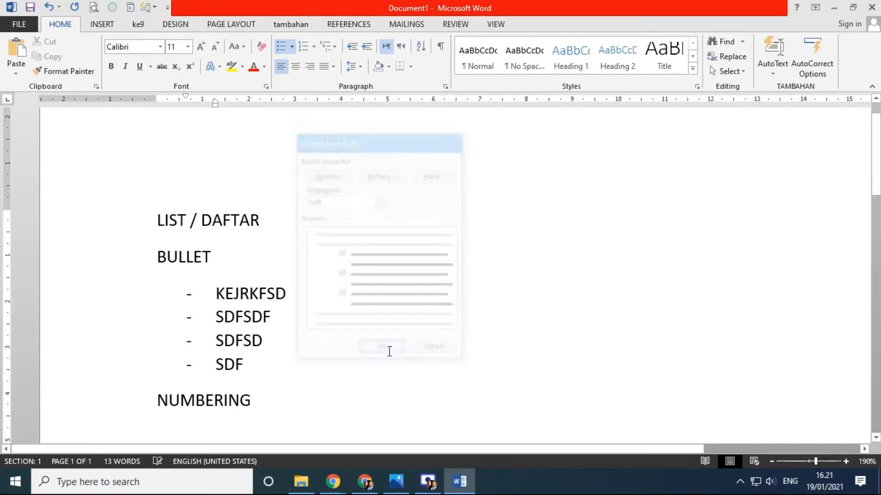
# - Make the list's bullet symbols bold and red, leaving the item text unformatted
pyautogui.click(194, 307)
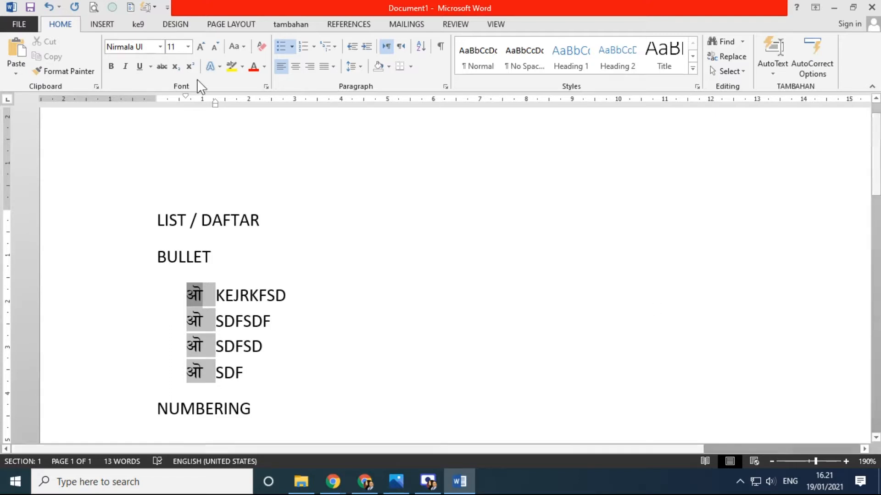
pyautogui.click(110, 65)
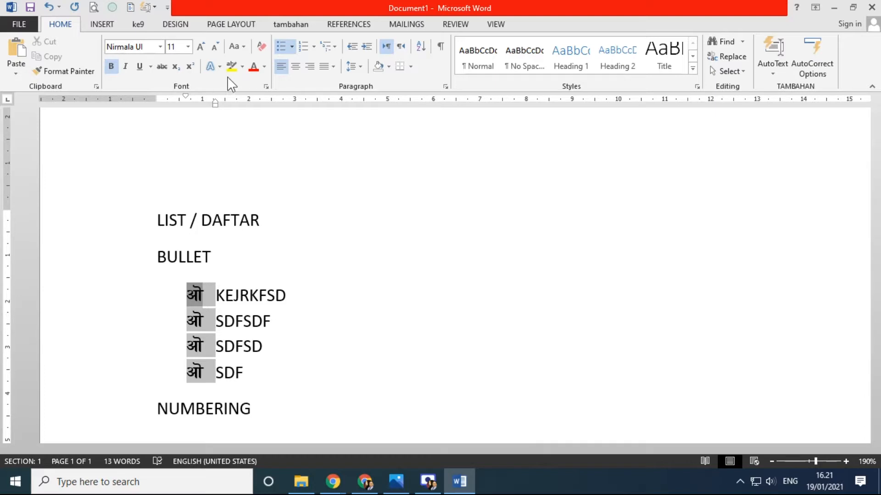
pyautogui.click(253, 67)
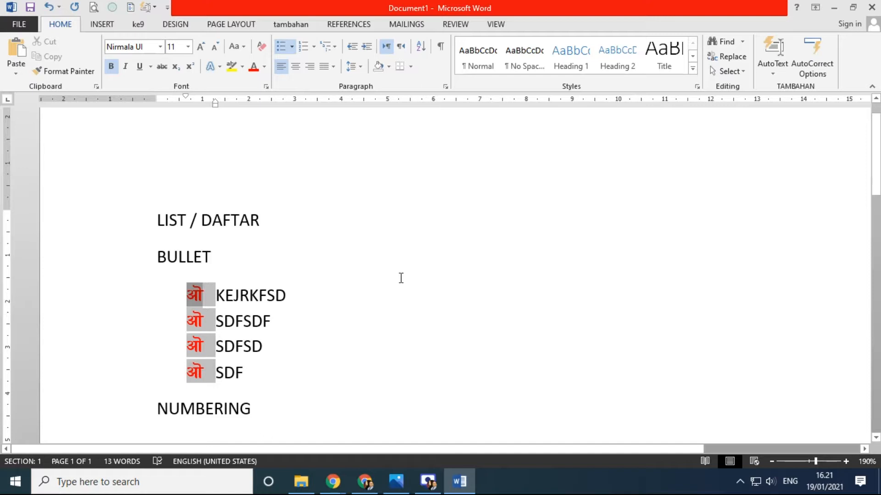
# - Change the font colour of the list's bullet symbols to standard green
pyautogui.click(305, 317)
pyautogui.click(192, 293)
pyautogui.click(264, 67)
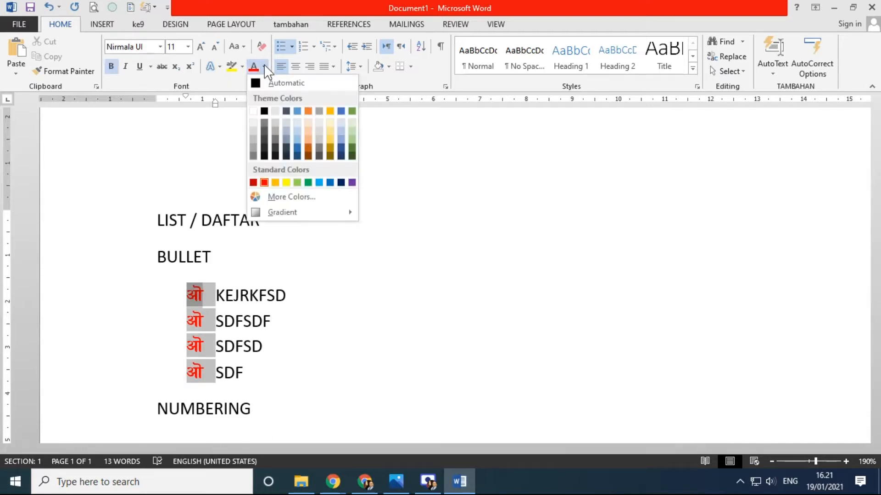
pyautogui.click(309, 182)
# - Try italic and underline on the green bullet symbols and remove their italic, underline and bold formatting
pyautogui.click(125, 66)
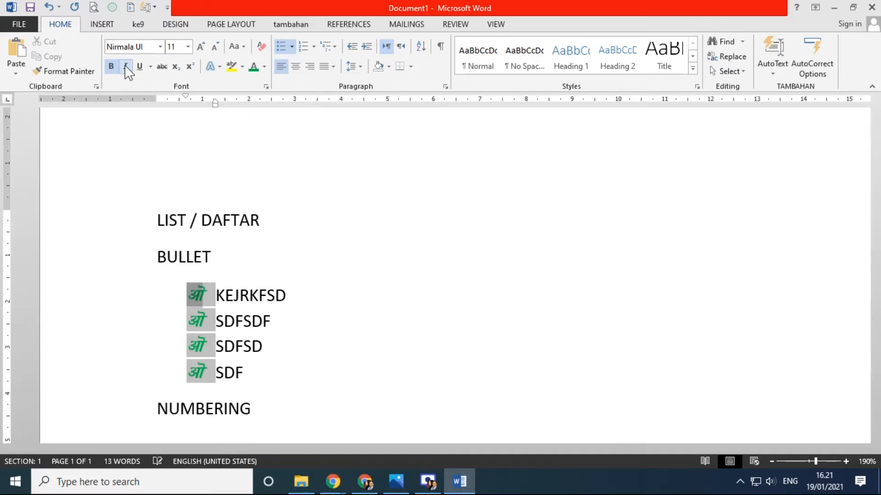
pyautogui.click(139, 67)
pyautogui.click(139, 68)
pyautogui.click(125, 66)
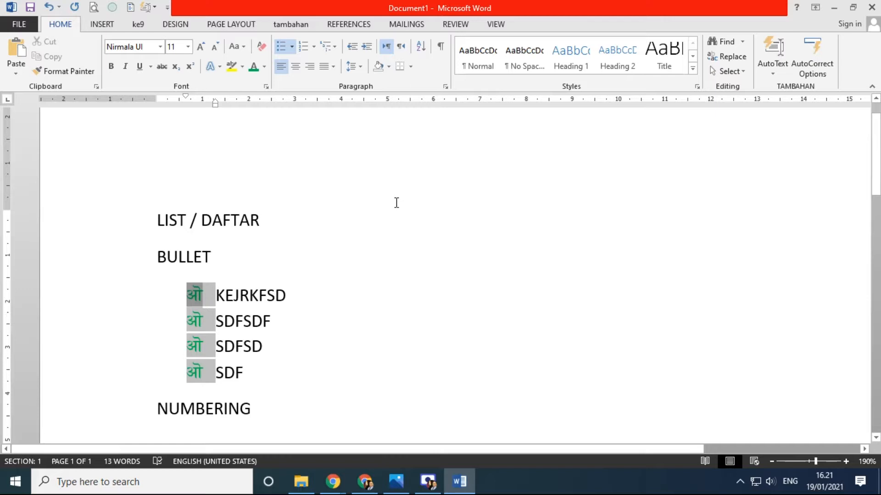
# - Start defining a new picture bullet for the list, with the picture taken from a local file
pyautogui.click(292, 46)
pyautogui.click(338, 309)
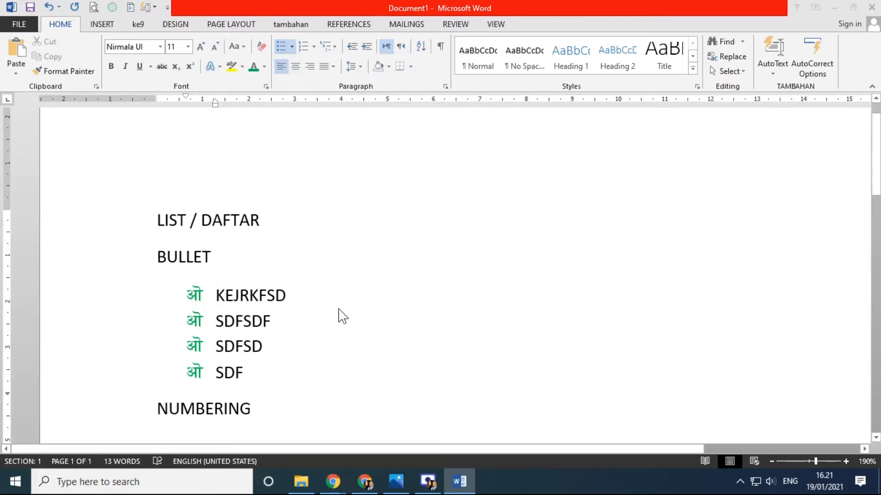
pyautogui.click(420, 165)
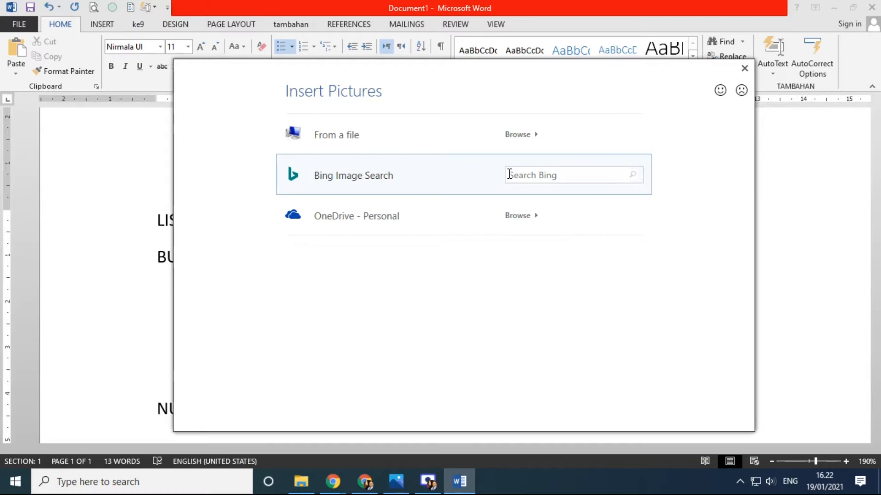
pyautogui.click(360, 136)
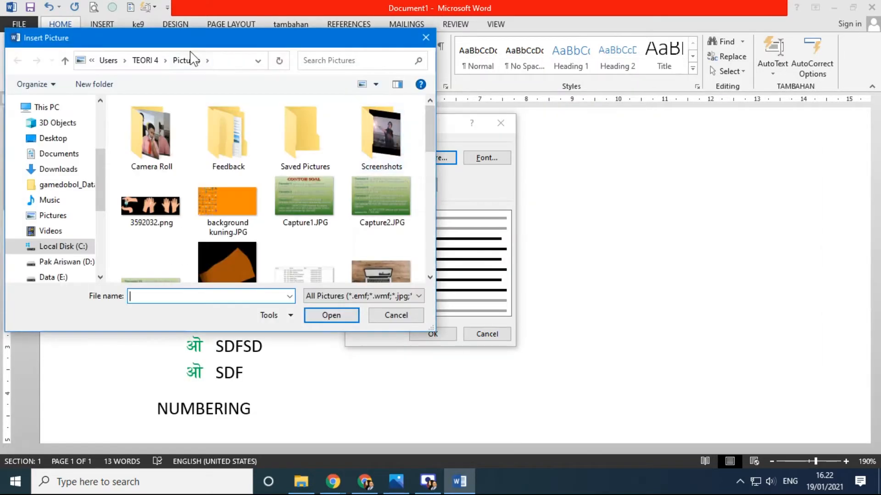
pyautogui.moveTo(234, 43); pyautogui.dragTo(395, 42)
# - Choose sinetron indosiar.PNG from the Pictures folder and apply it as the list's bullet picture
pyautogui.scroll(-2, 411, 221)
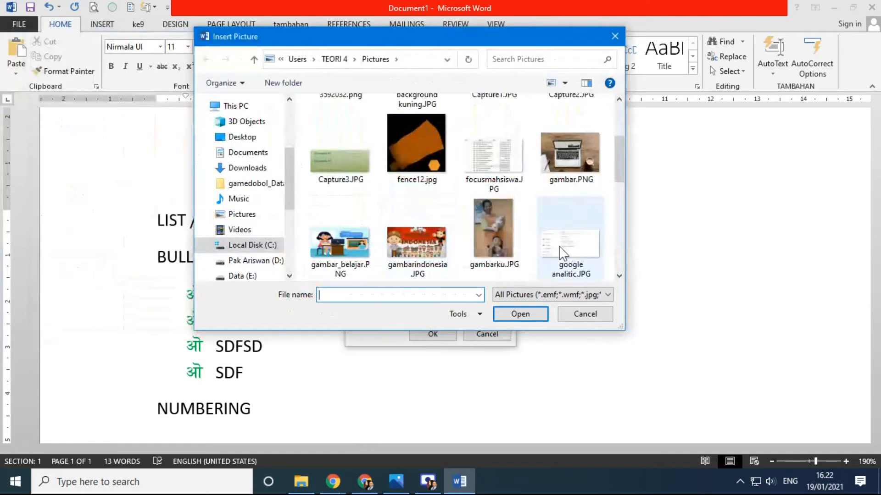
pyautogui.scroll(-5, 464, 216)
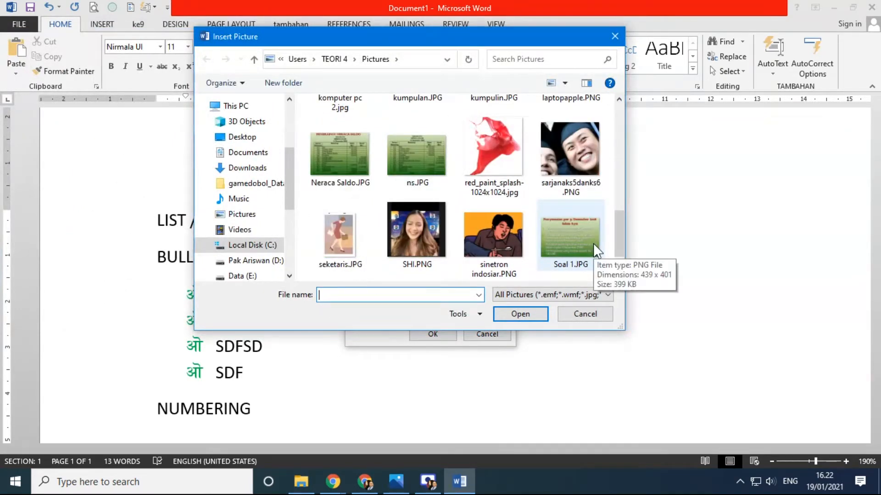
pyautogui.scroll(-2, 491, 193)
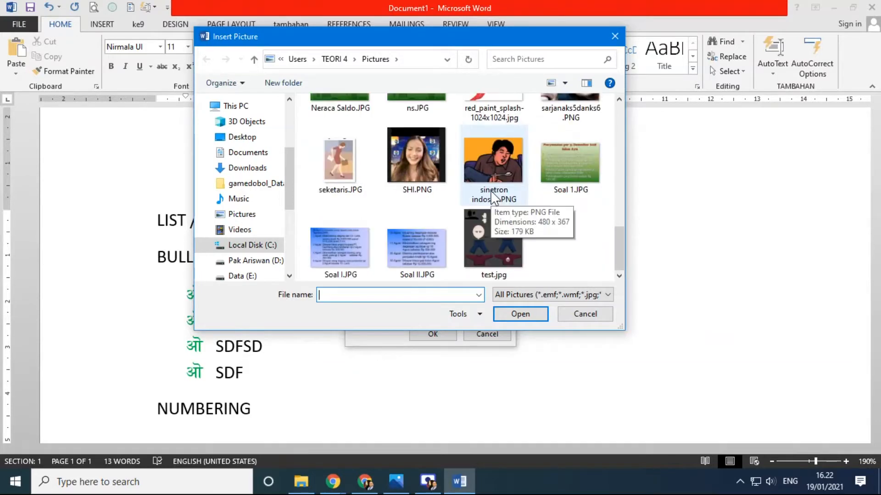
pyautogui.scroll(2, 500, 197)
pyautogui.click(425, 208)
pyautogui.click(495, 225)
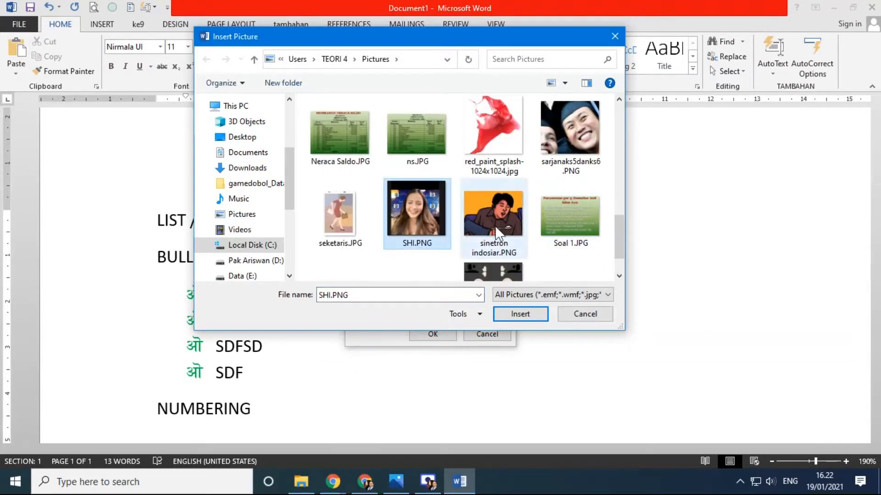
pyautogui.click(520, 314)
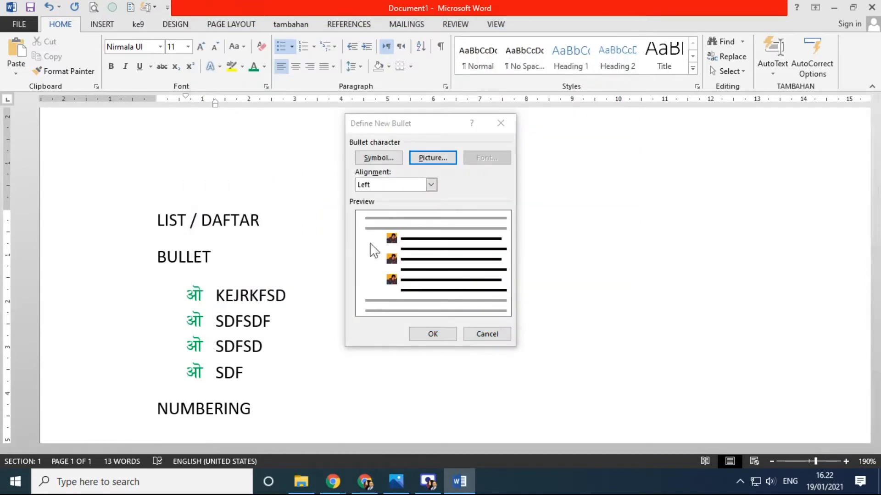
pyautogui.click(433, 335)
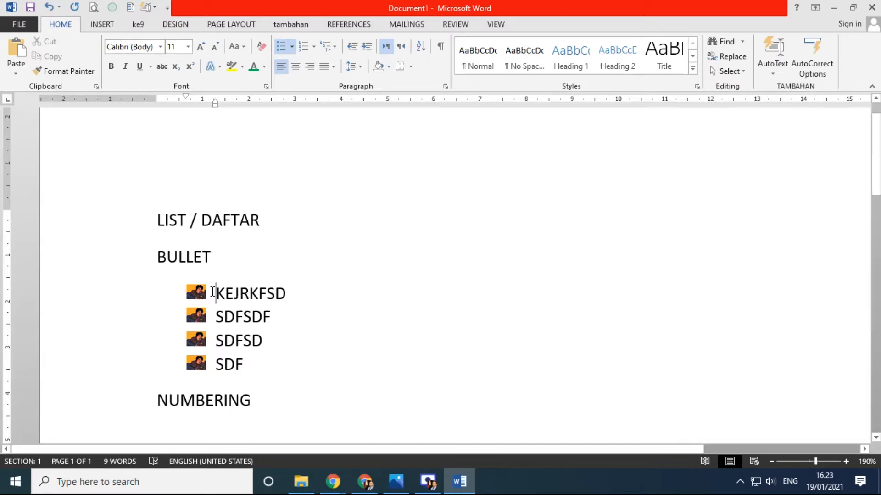
# - Try enlarging the list's picture bullets, ending with their font size reduced to 9
pyautogui.click(196, 293)
pyautogui.click(199, 46)
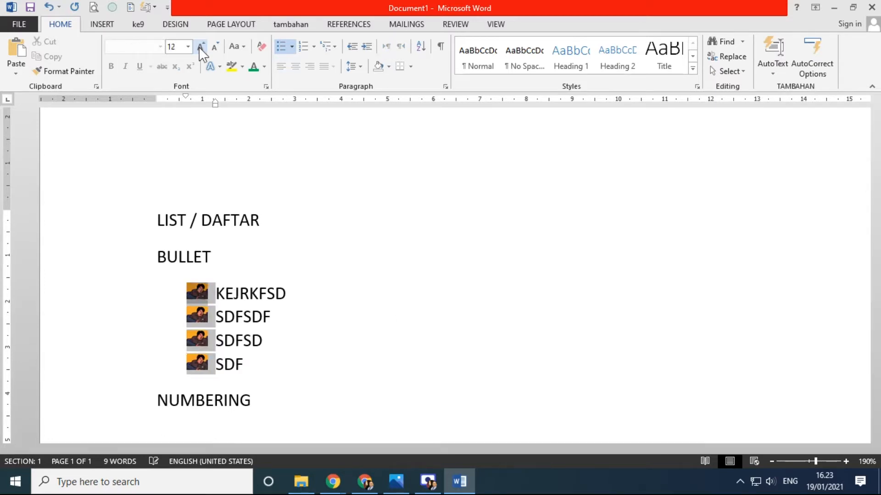
pyautogui.click(199, 46)
pyautogui.click(199, 46)
pyautogui.click(199, 46)
pyautogui.click(211, 48)
pyautogui.click(212, 48)
pyautogui.click(211, 48)
pyautogui.click(211, 47)
pyautogui.click(211, 48)
pyautogui.click(212, 48)
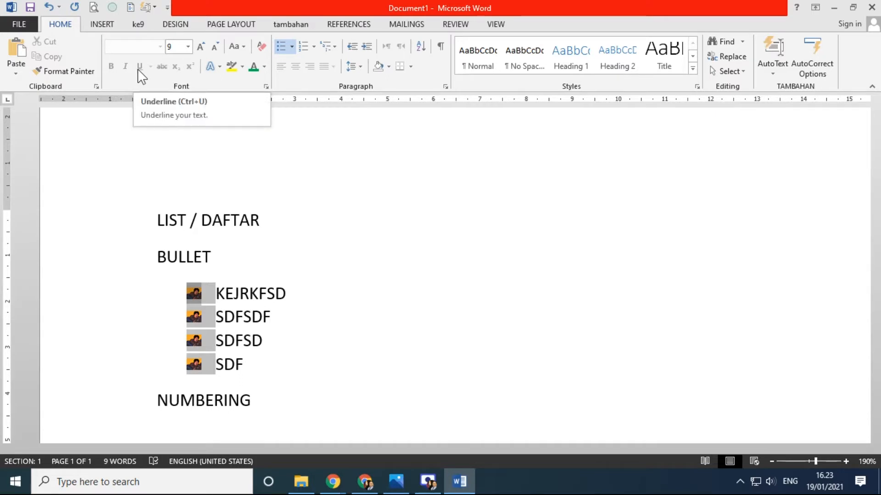
# - Try enlarging the size 9 picture bullets and shrink them back to that size
pyautogui.click(188, 46)
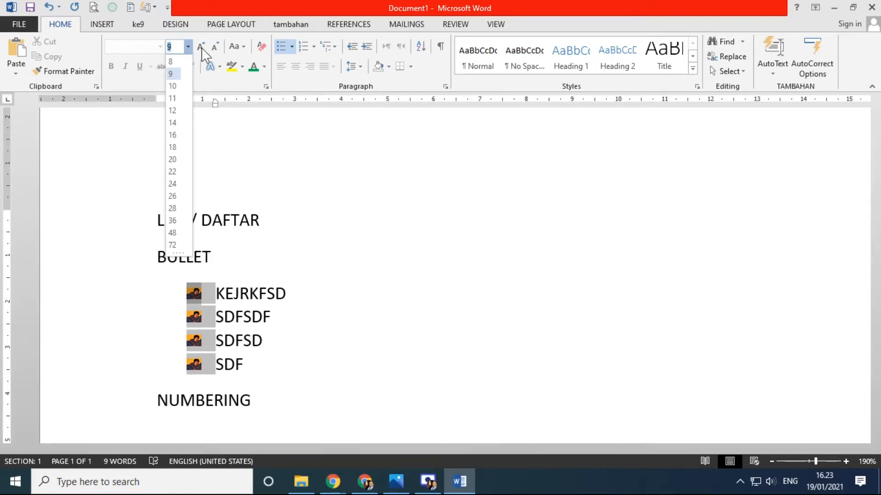
pyautogui.click(201, 48)
pyautogui.click(202, 47)
pyautogui.click(213, 47)
pyautogui.click(214, 48)
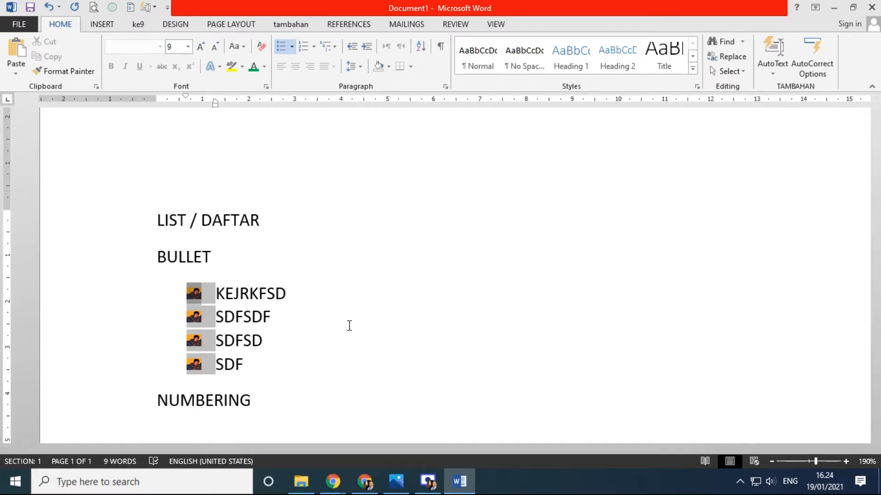
# - Select the bulleted items from KEJRKFSD to SDF one after another, ending with the cursor after KEJRKFSD
pyautogui.scroll(-2, 369, 320)
pyautogui.scroll(1, 368, 319)
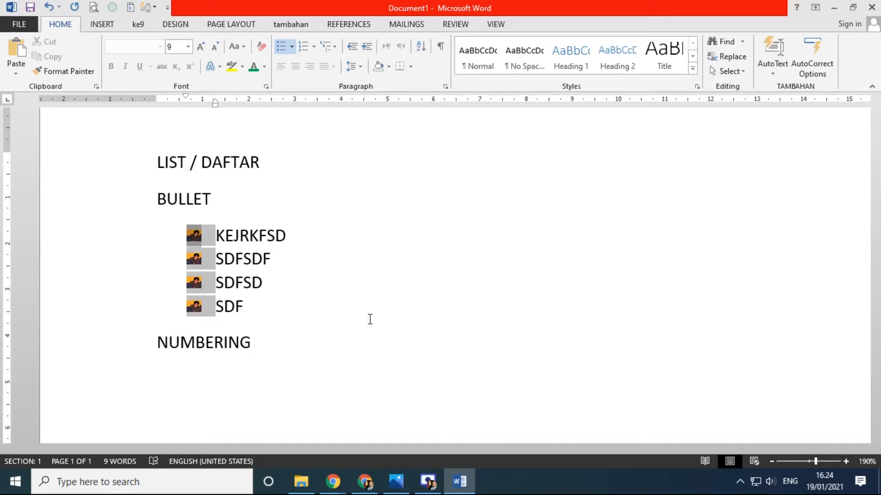
pyautogui.click(94, 243)
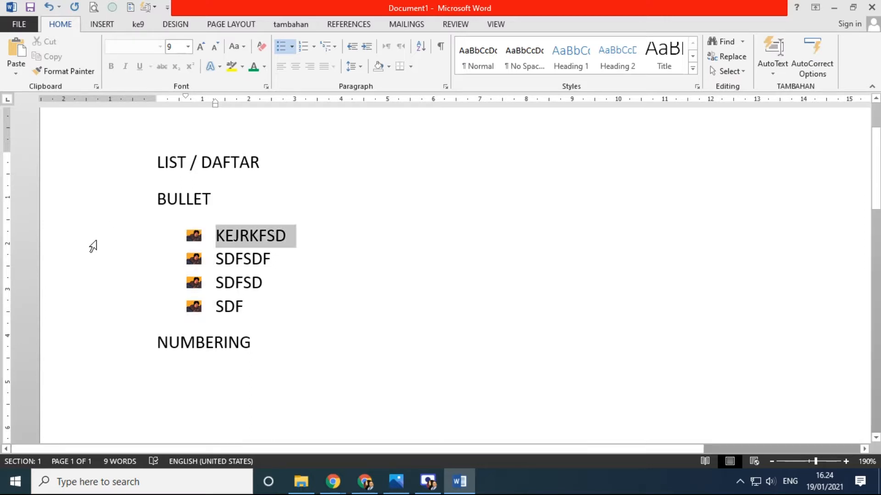
pyautogui.click(76, 271)
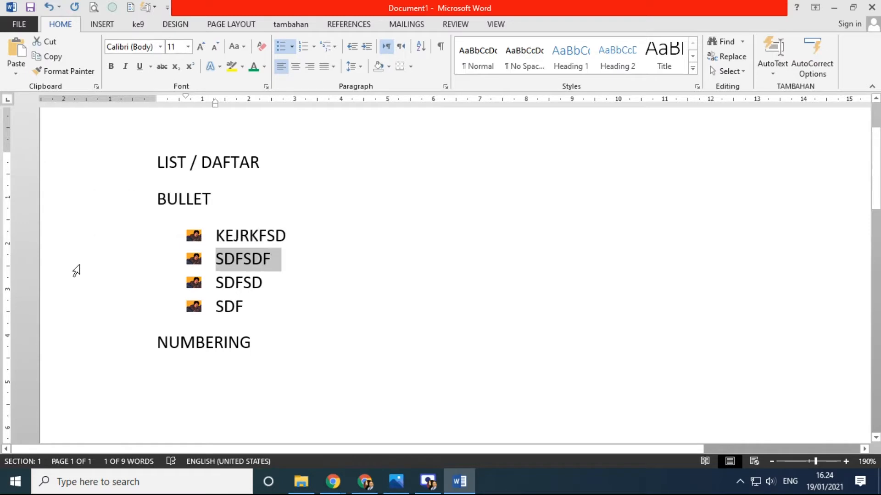
pyautogui.click(68, 291)
pyautogui.click(76, 306)
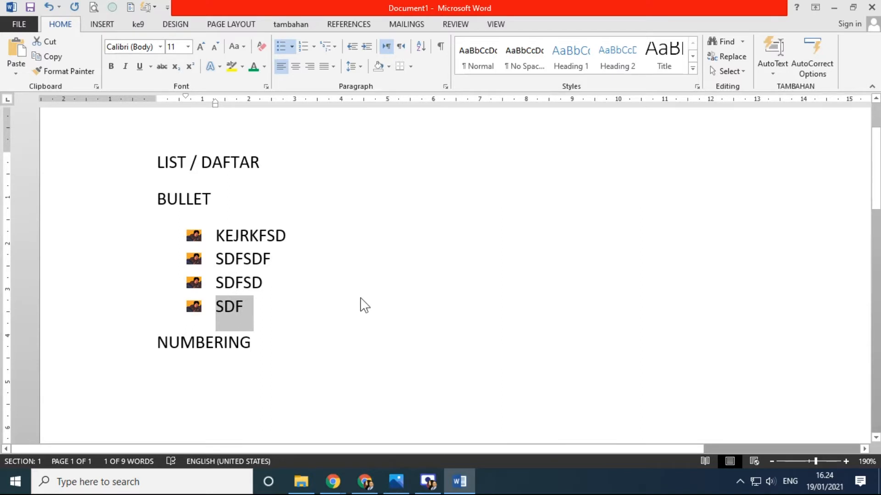
pyautogui.click(319, 237)
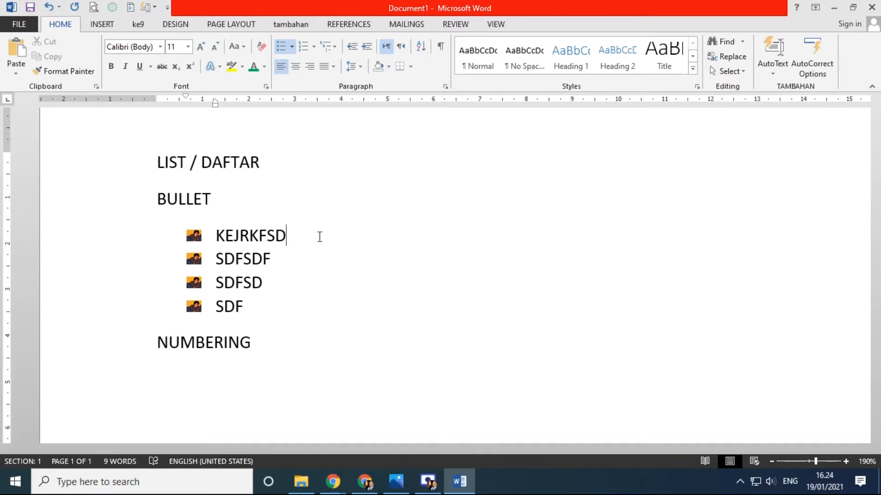
# - Replace the list's picture bullets with the lightning burst symbol from the bullet library
pyautogui.click(197, 234)
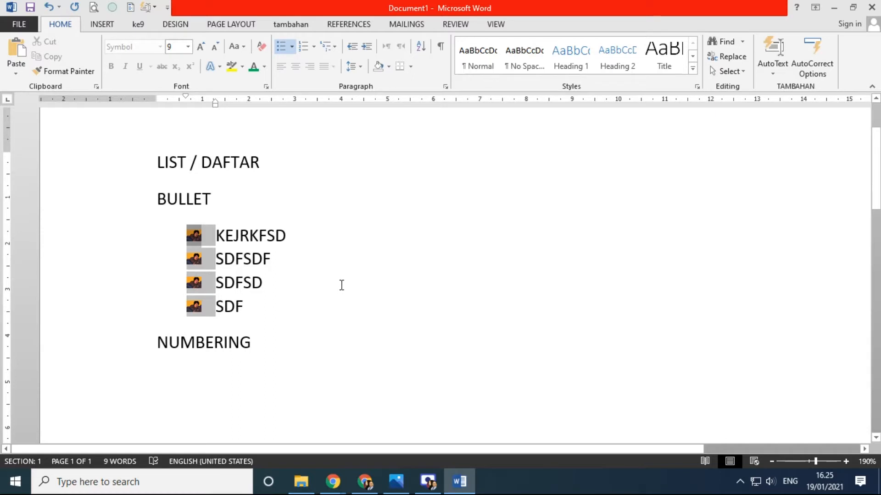
pyautogui.click(292, 47)
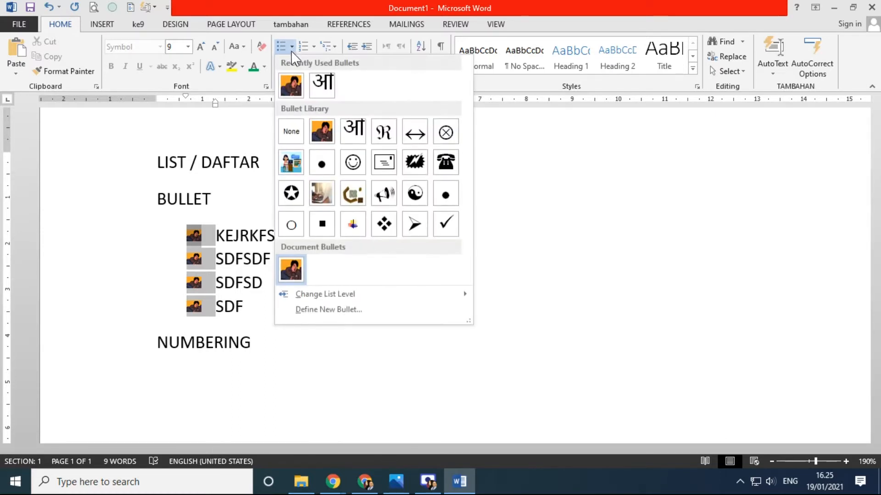
pyautogui.click(422, 169)
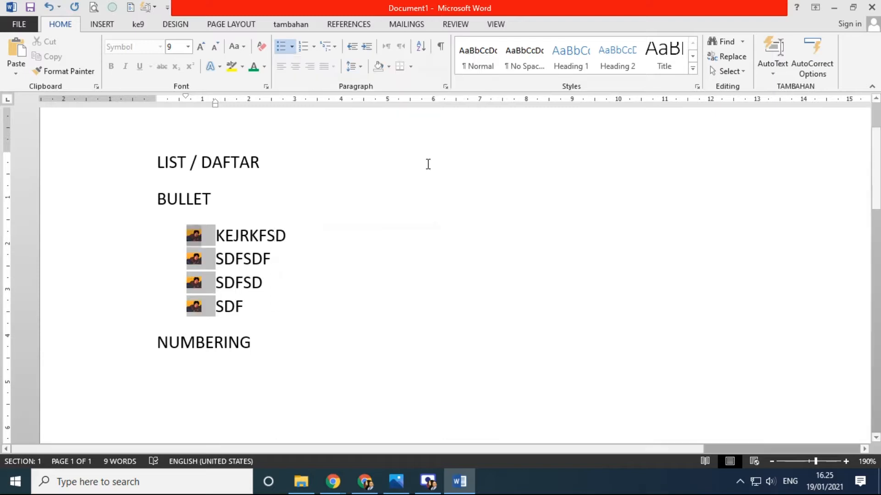
pyautogui.click(322, 251)
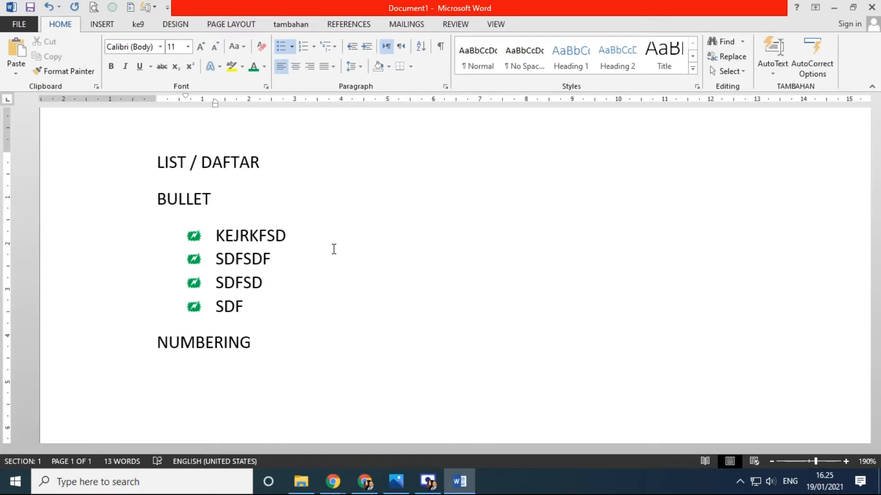
# - Copy the four bulleted items KEJRKFSD, SDFSDF, SDFSD and SDF to below the NUMBERING heading
pyautogui.moveTo(89, 243); pyautogui.dragTo(95, 320)
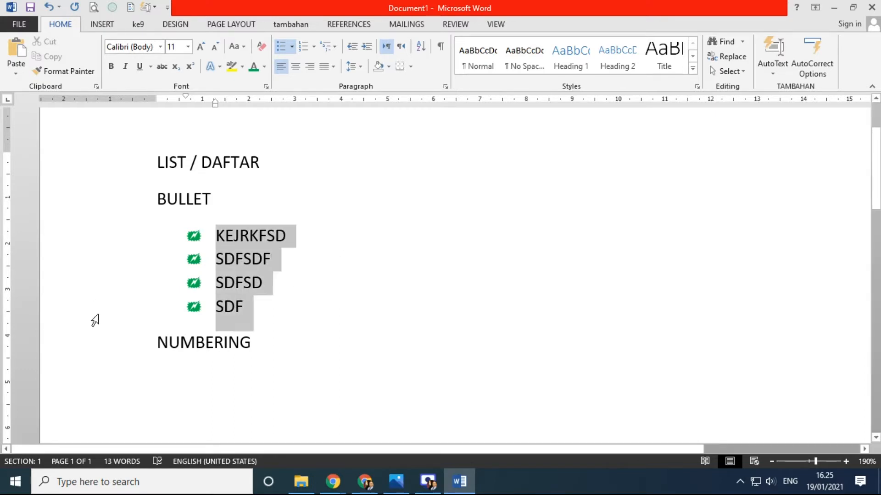
pyautogui.click(255, 359)
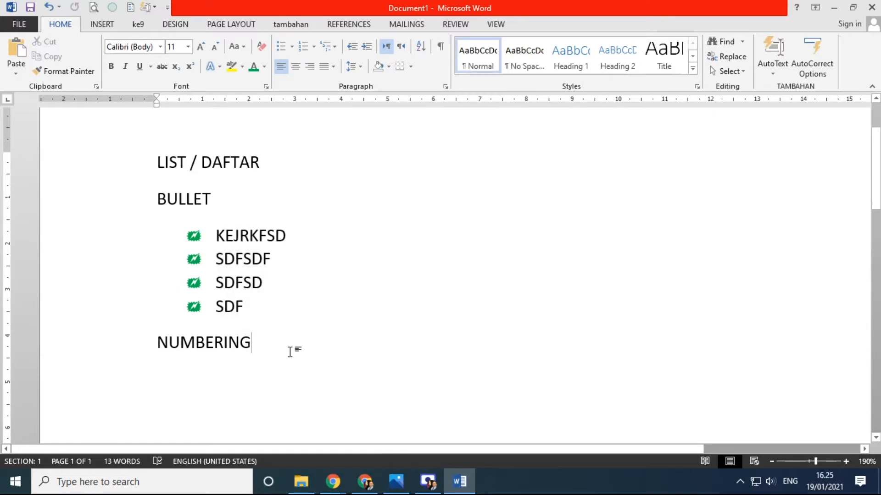
pyautogui.press('Return')
pyautogui.write('KEJRKFSD SDFSDF SDFSD SDF')
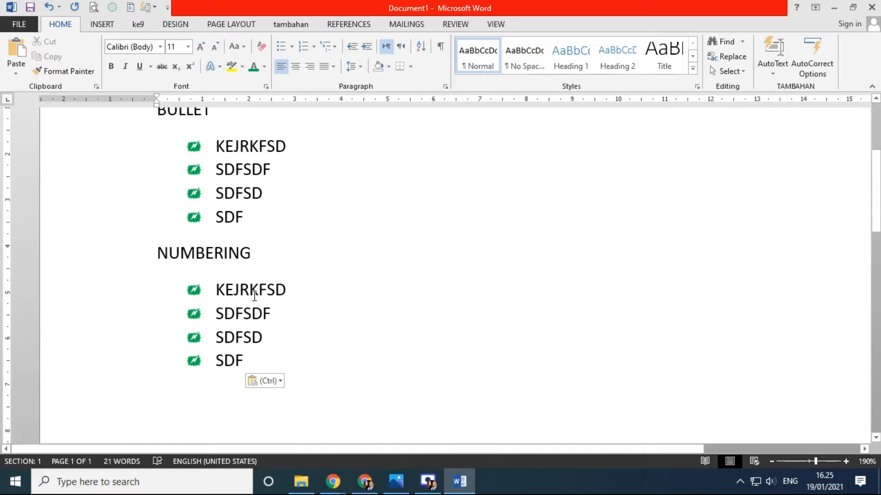
# - Try to turn the copied list under NUMBERING into a right-aligned a., b., c. lettered list
pyautogui.click(194, 289)
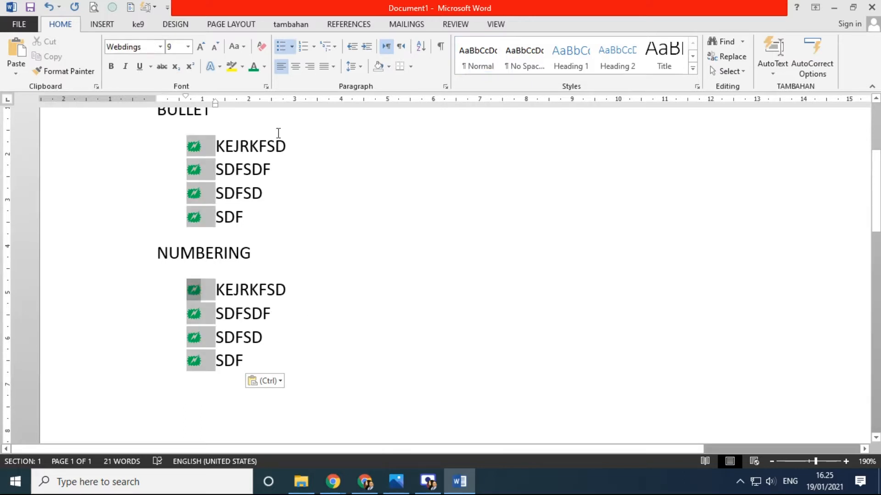
pyautogui.click(314, 46)
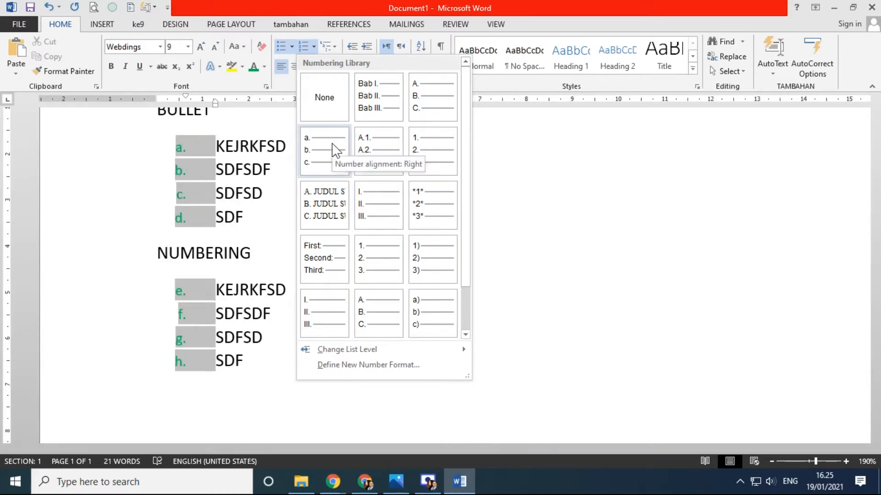
pyautogui.press('Escape')
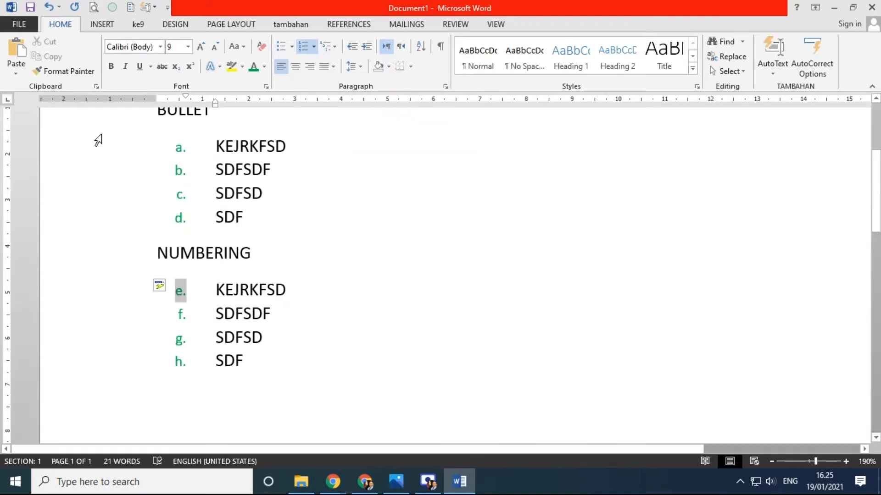
# - Compare the lettering under the BULLET and NUMBERING headings and undo the lettered numbering
pyautogui.moveTo(100, 152); pyautogui.dragTo(108, 222)
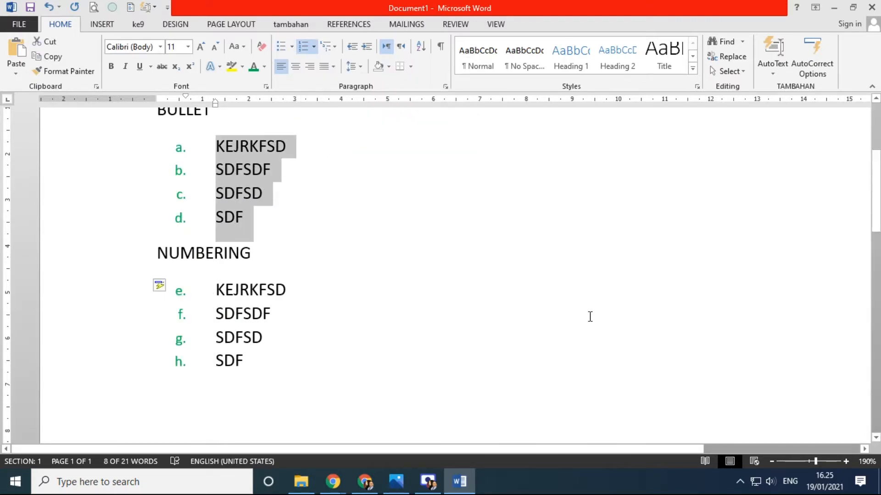
pyautogui.scroll(2, 590, 316)
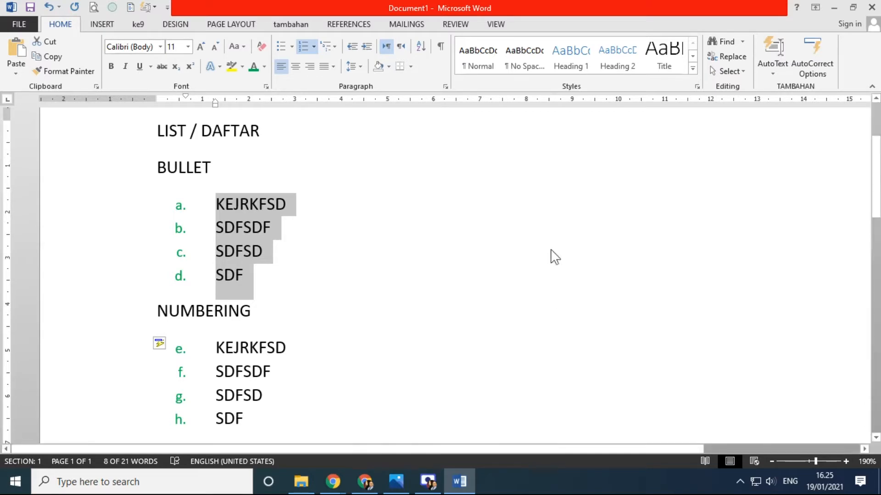
pyautogui.scroll(-4, 409, 303)
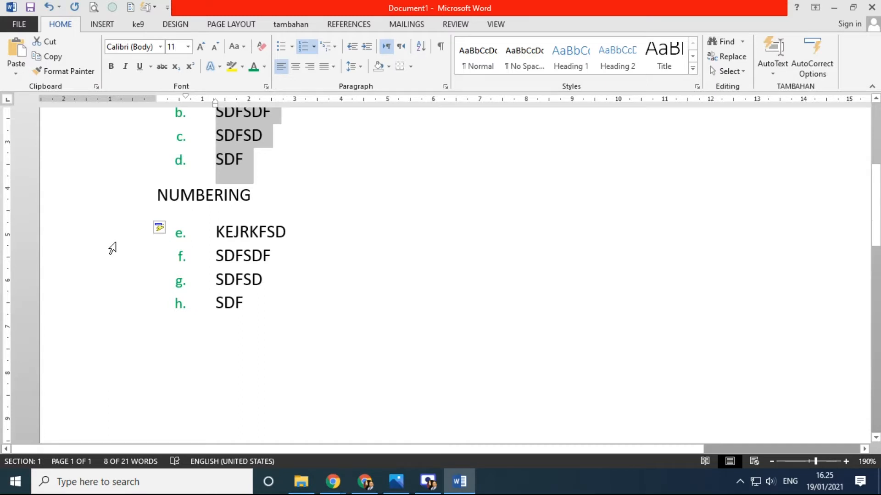
pyautogui.scroll(2, 407, 303)
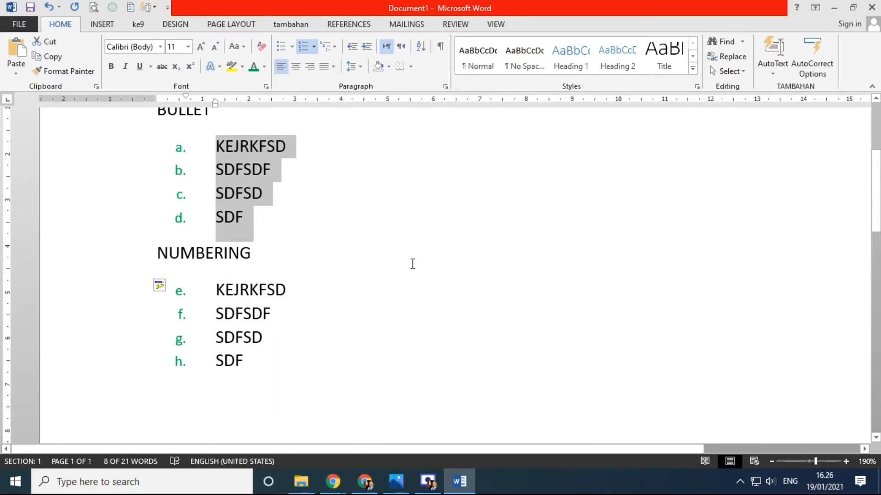
pyautogui.hotkey('ctrl', 'z')
pyautogui.click(441, 296)
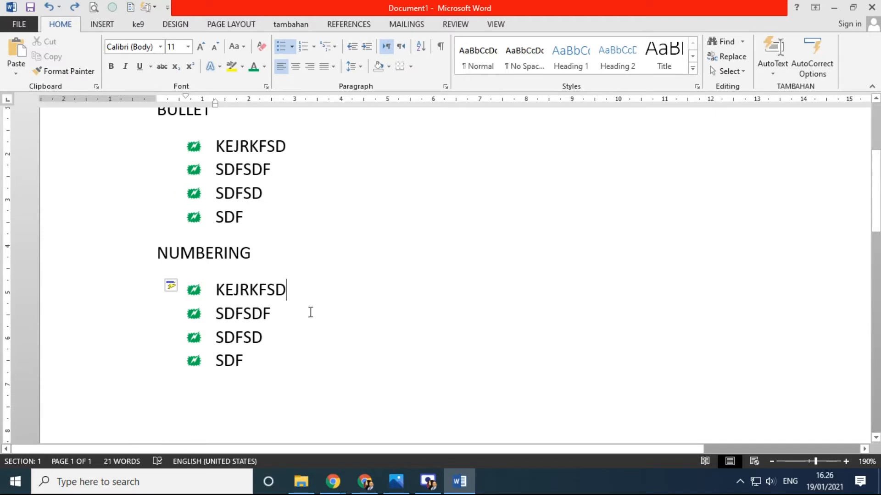
# - Change the bullets of both lists to the four-diamond symbol from the bullet library and colour them red
pyautogui.click(194, 146)
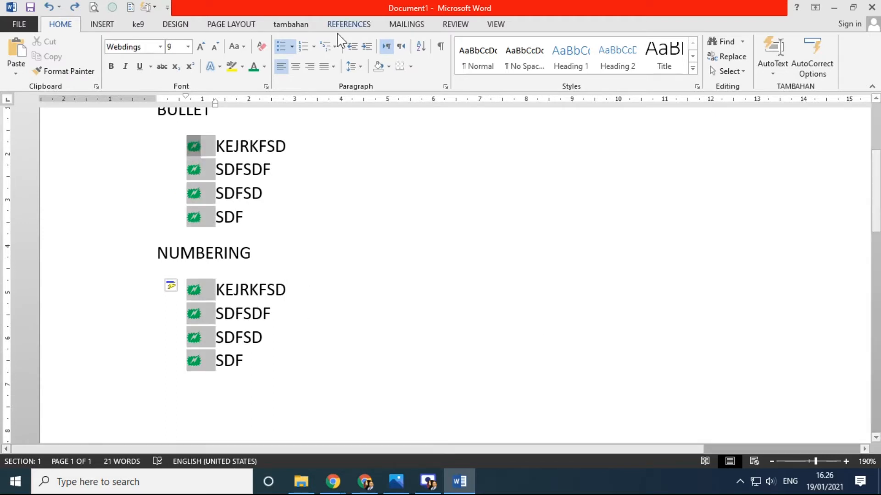
pyautogui.click(291, 47)
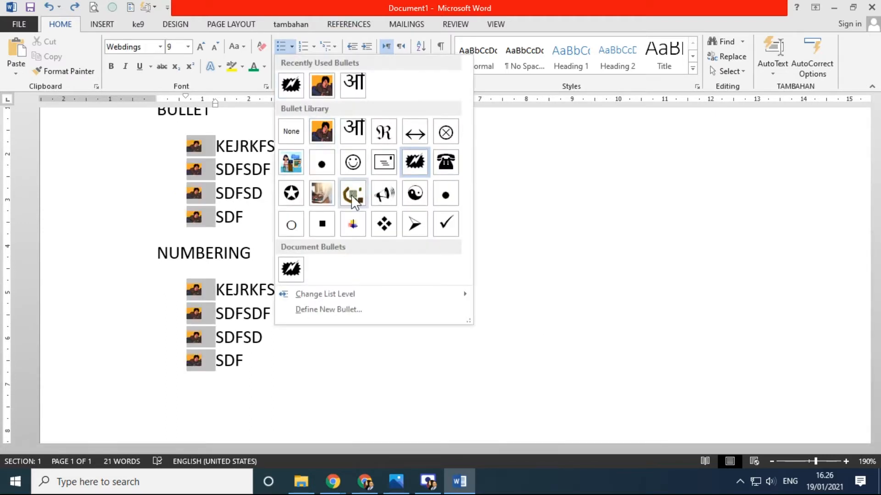
pyautogui.click(383, 223)
pyautogui.click(264, 67)
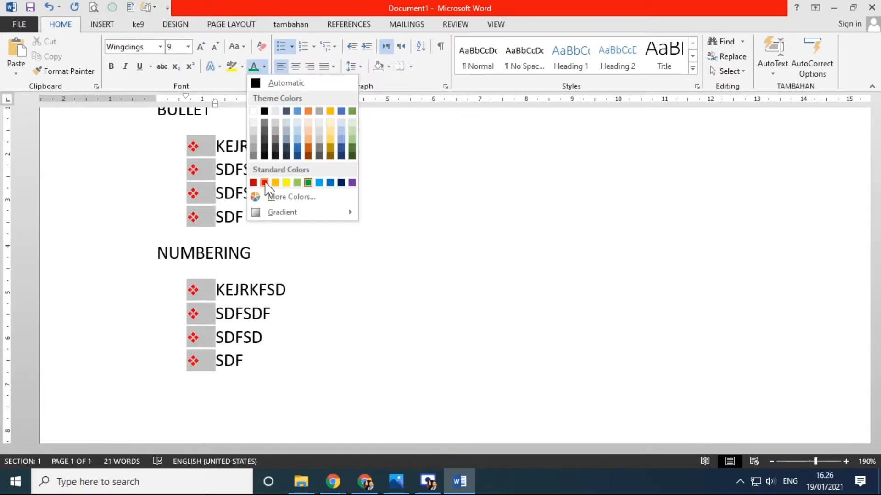
pyautogui.click(264, 183)
pyautogui.click(386, 301)
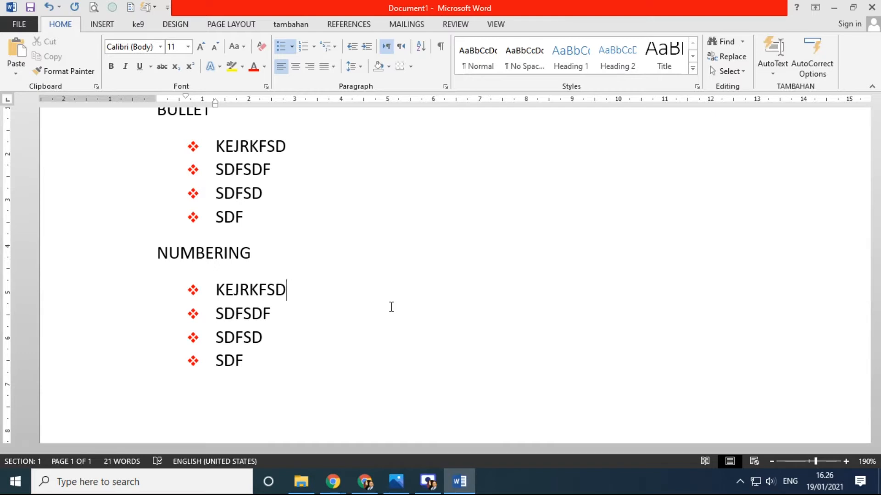
# - Replace the diamond bullets under BULLET and NUMBERING with the 1., 2., 3. number format
pyautogui.click(194, 291)
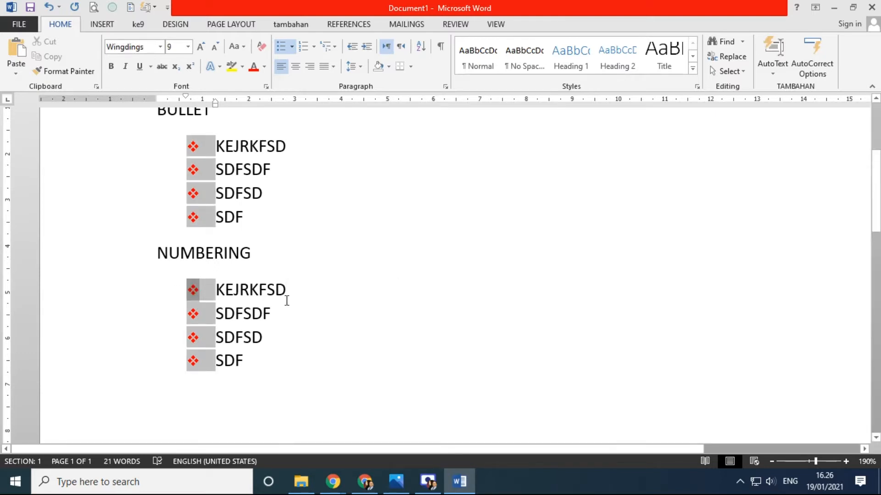
pyautogui.click(314, 47)
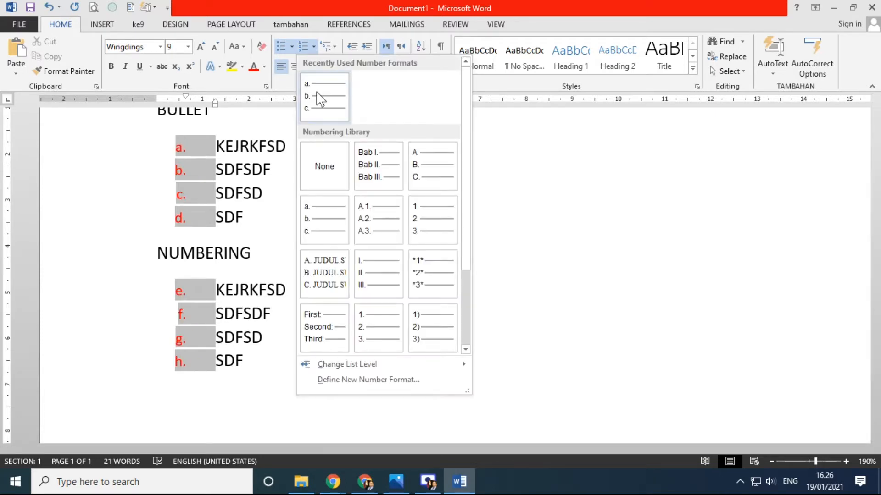
pyautogui.press('Escape')
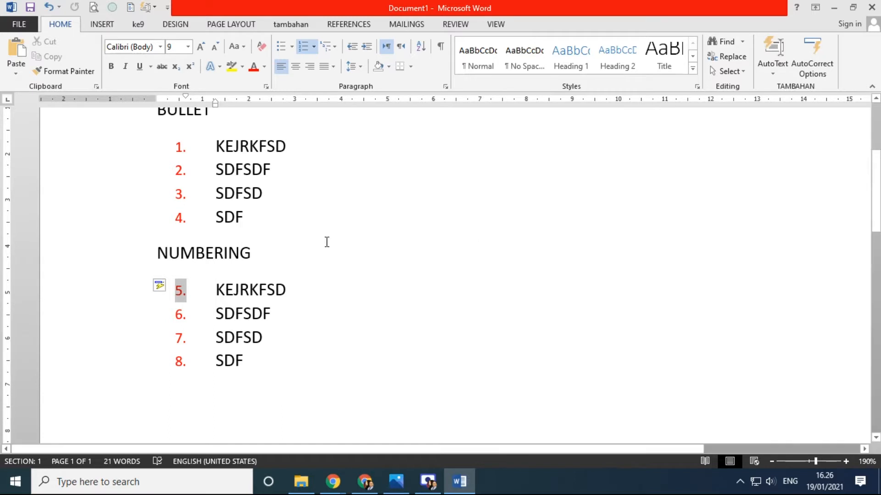
# - Delete the four copied list items below the NUMBERING heading
pyautogui.click(98, 296)
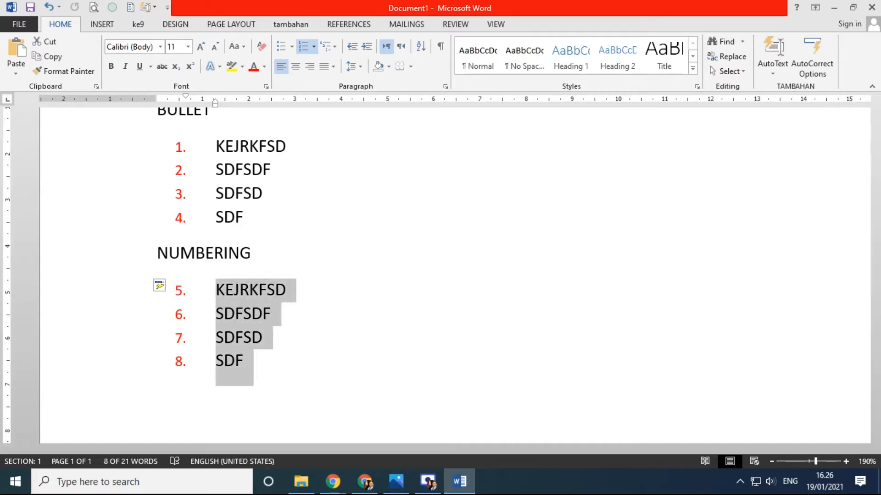
pyautogui.moveTo(77, 298); pyautogui.dragTo(73, 373)
pyautogui.press('Delete')
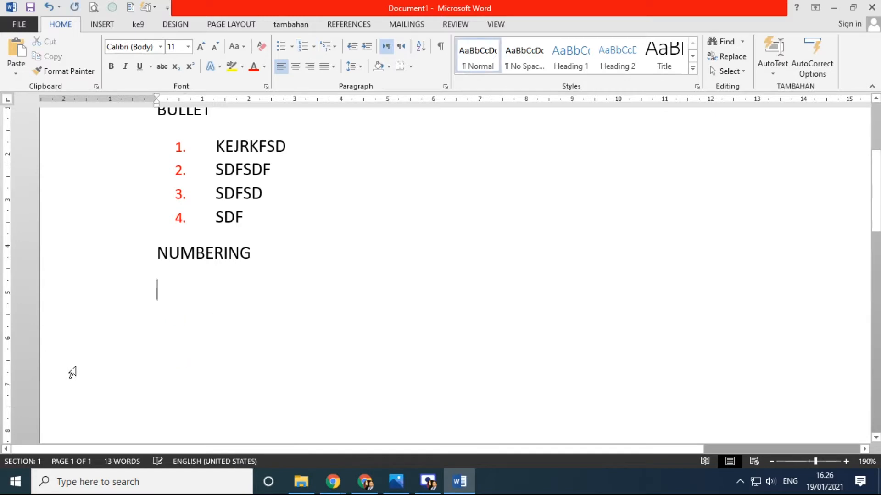
# - Insert six blank lines between the numbered list and the NUMBERING heading
pyautogui.moveTo(87, 151); pyautogui.dragTo(85, 225)
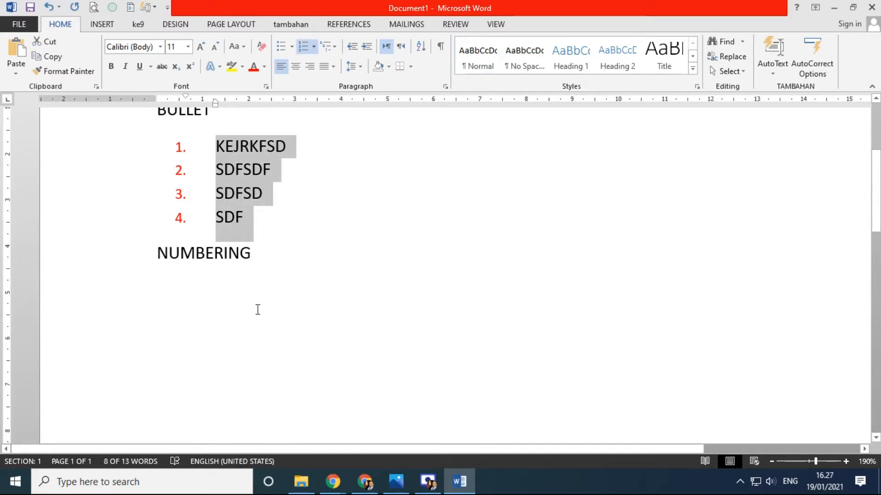
pyautogui.click(157, 253)
pyautogui.press('Return')
pyautogui.press('Return')
pyautogui.press('Return')
pyautogui.press('Return')
pyautogui.press('Return')
pyautogui.press('Return')
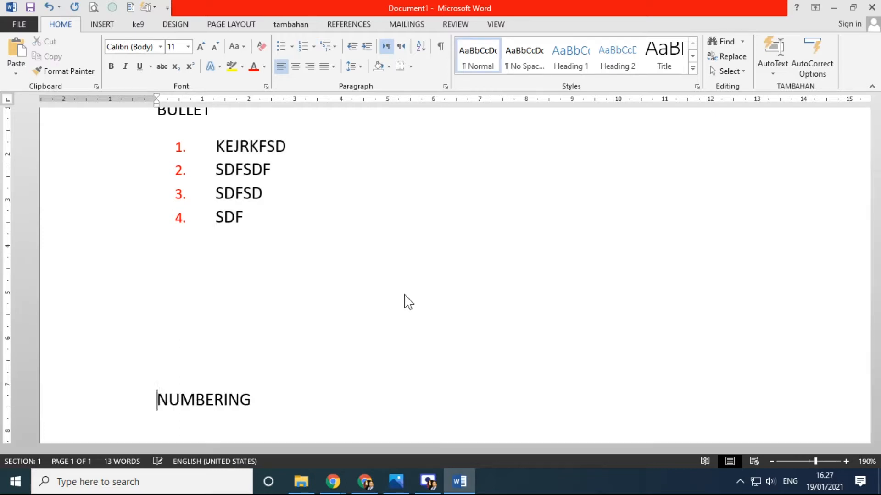
pyautogui.scroll(3, 253, 256)
pyautogui.scroll(-2, 254, 256)
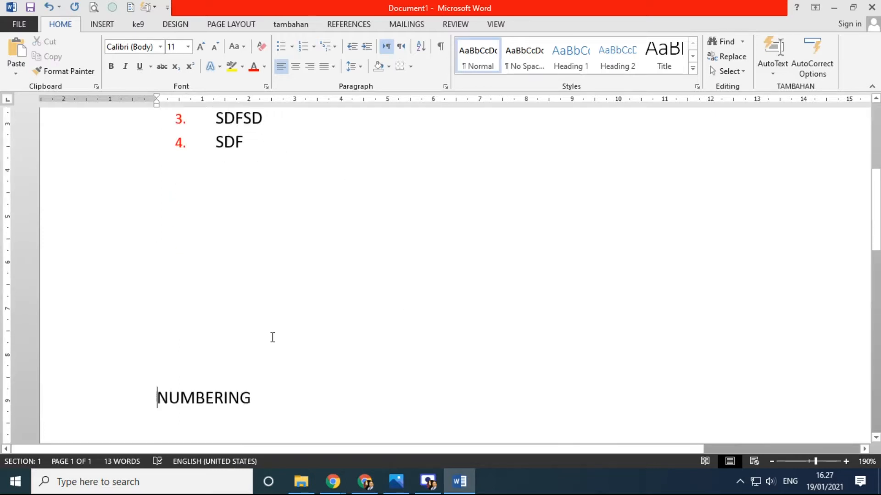
# - Highlight the blank lines between the numbered list and the NUMBERING heading to inspect the gap
pyautogui.click(222, 348)
pyautogui.scroll(1, 311, 338)
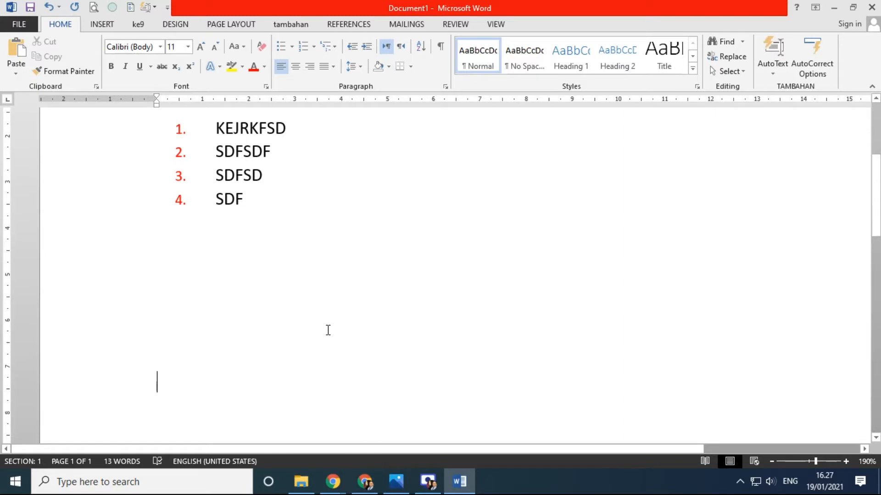
pyautogui.click(112, 250)
pyautogui.moveTo(112, 250); pyautogui.dragTo(117, 399)
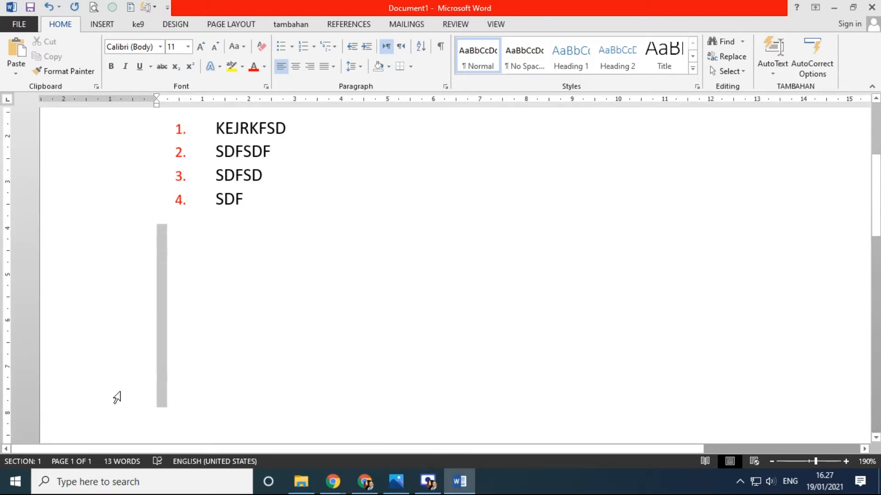
pyautogui.click(354, 313)
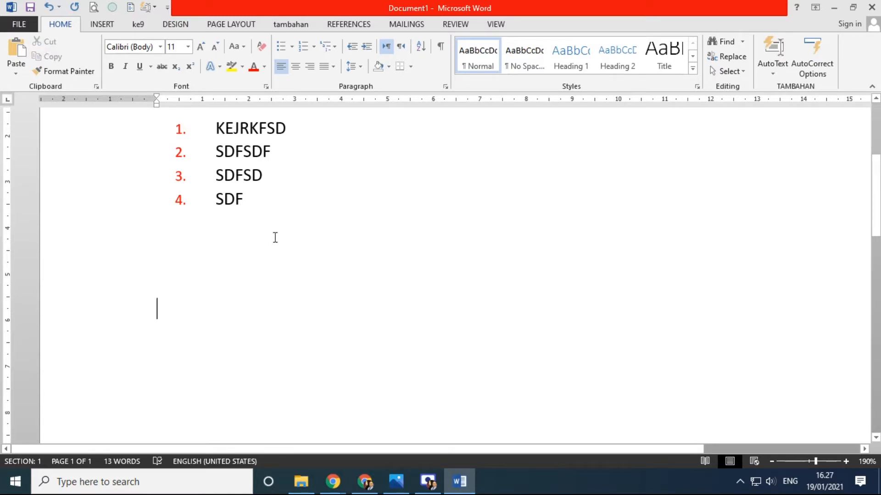
# - Copy the fourth list item, SDF, and paste it several blank lines below the list, above the NUMBERING heading
pyautogui.click(92, 205)
pyautogui.click(51, 56)
pyautogui.click(257, 403)
pyautogui.scroll(-1, 239, 382)
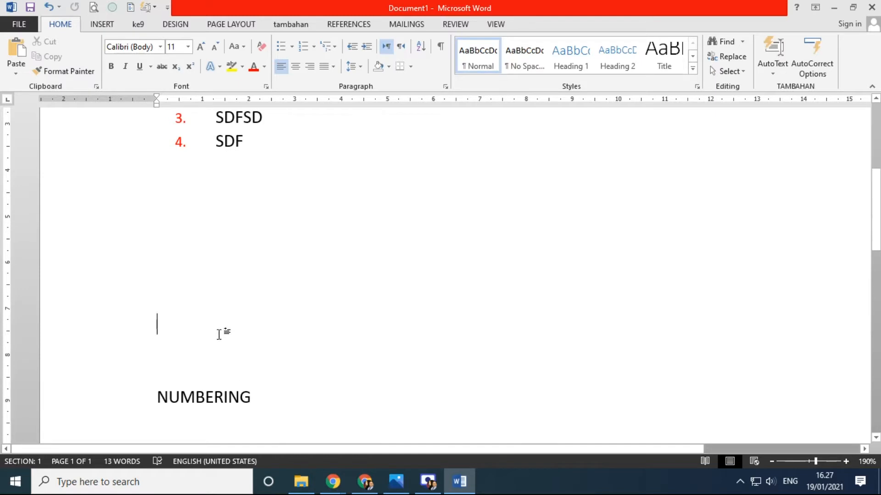
pyautogui.hotkey('ctrl', 'v')
pyautogui.scroll(1, 412, 314)
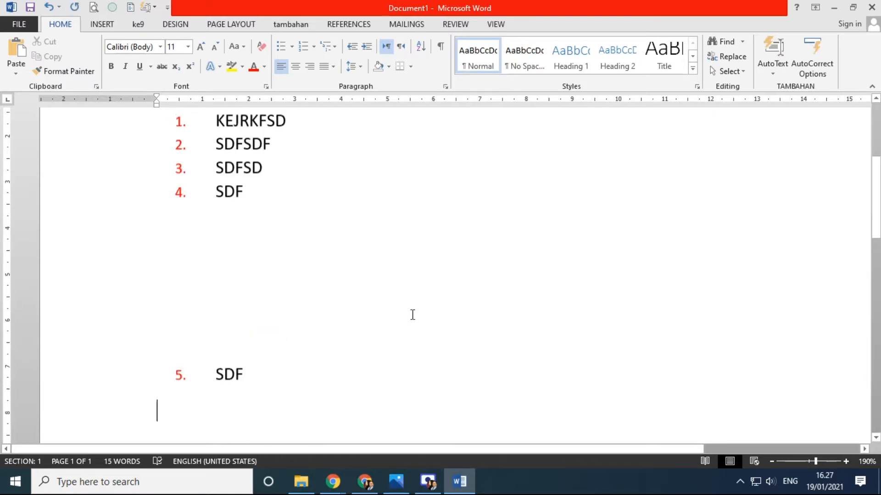
# - Compare the number of the pasted SDF item with each numbered item in the list above the gap
pyautogui.click(180, 382)
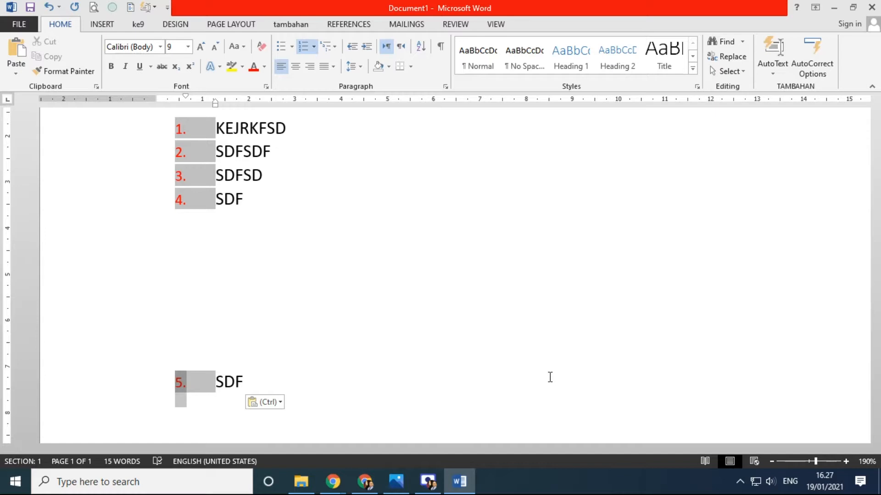
pyautogui.click(98, 137)
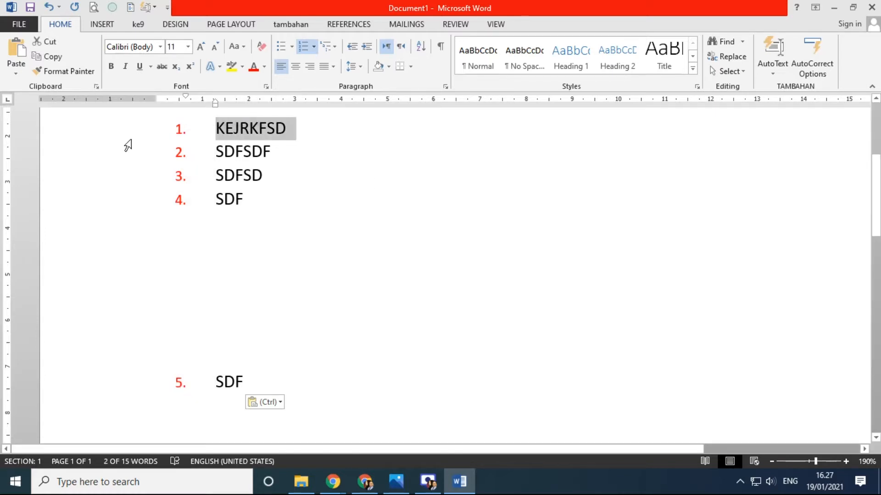
pyautogui.click(85, 161)
pyautogui.click(92, 181)
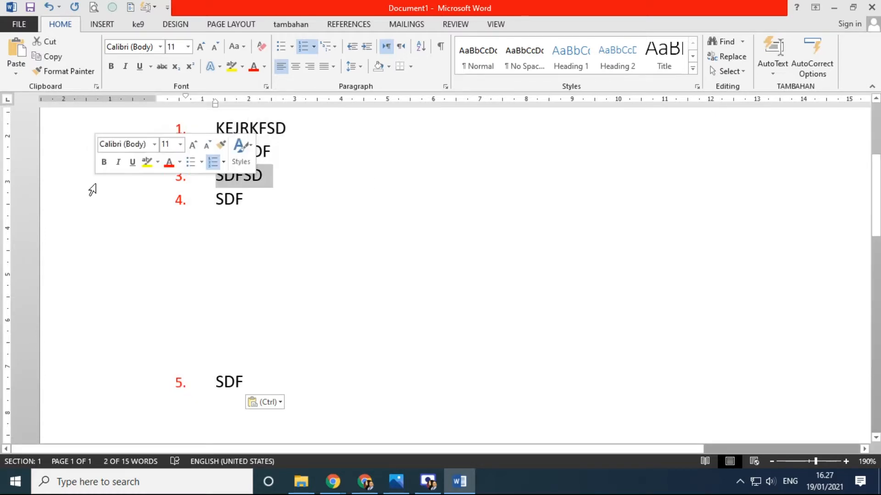
pyautogui.click(84, 207)
pyautogui.click(254, 384)
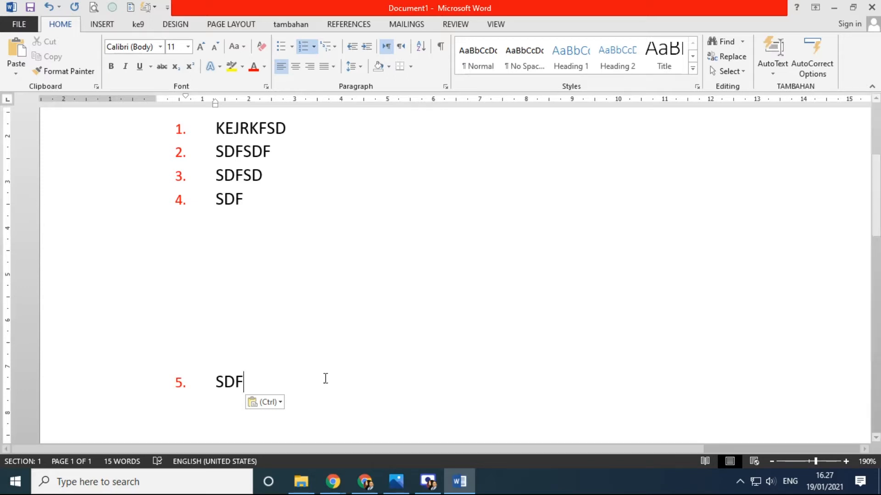
# - Switch to Photos and examine the numbered items under "B. Tujuan Penulisan" in latihan word-page-006.jpg
pyautogui.hotkey('alt', 'Tab')
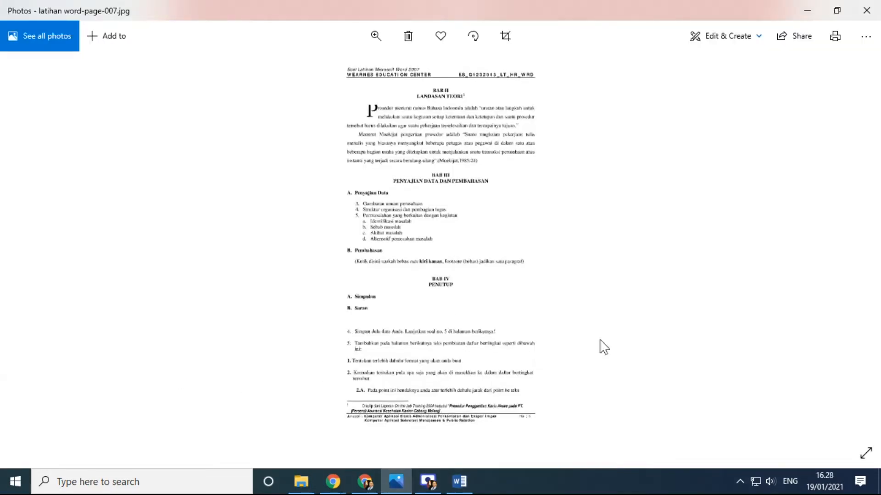
pyautogui.scroll(4, 600, 341)
pyautogui.scroll(-4, 107, 273)
pyautogui.click(33, 251)
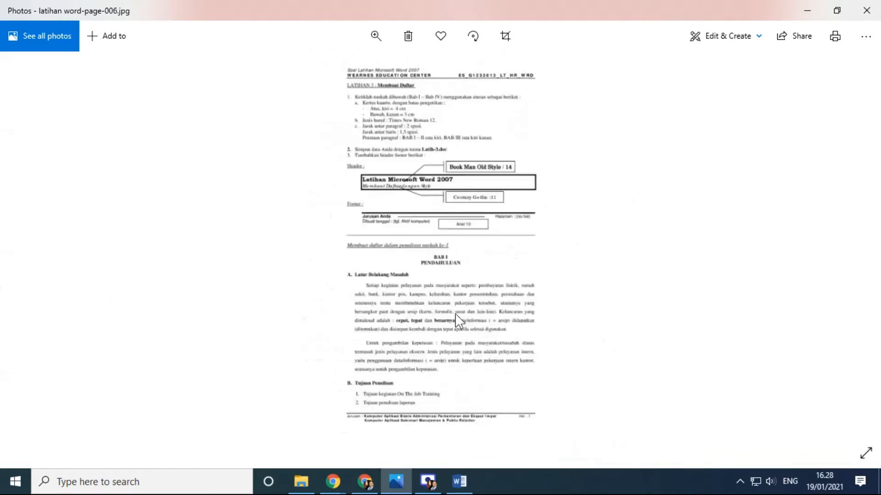
pyautogui.scroll(2, 527, 333)
pyautogui.scroll(2, 527, 333)
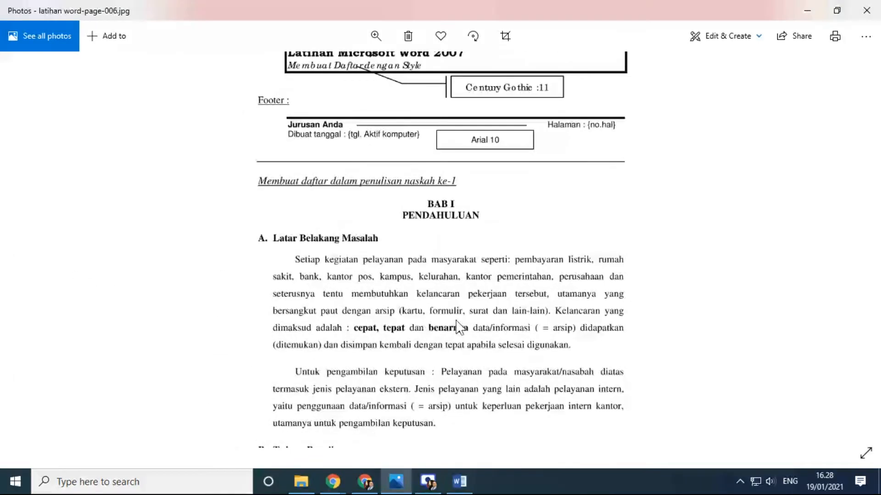
pyautogui.moveTo(560, 361); pyautogui.dragTo(527, 222)
pyautogui.scroll(2, 434, 366)
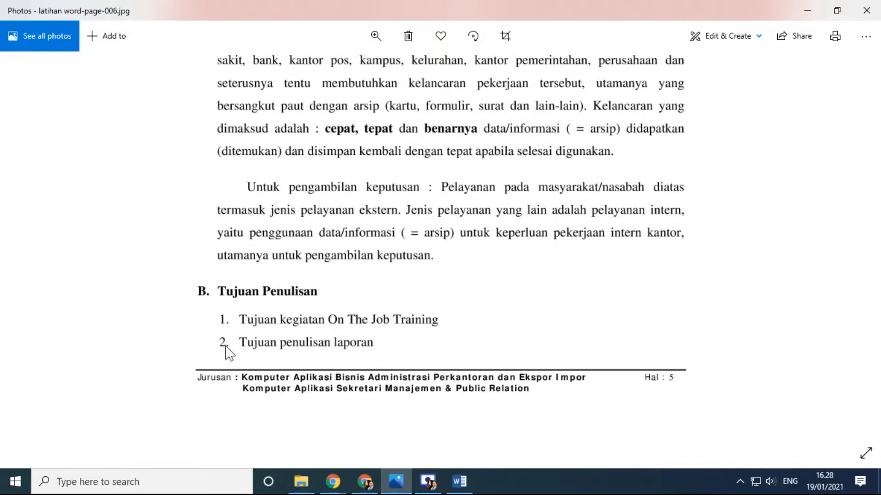
pyautogui.scroll(-1, 333, 296)
pyautogui.scroll(-3, 333, 296)
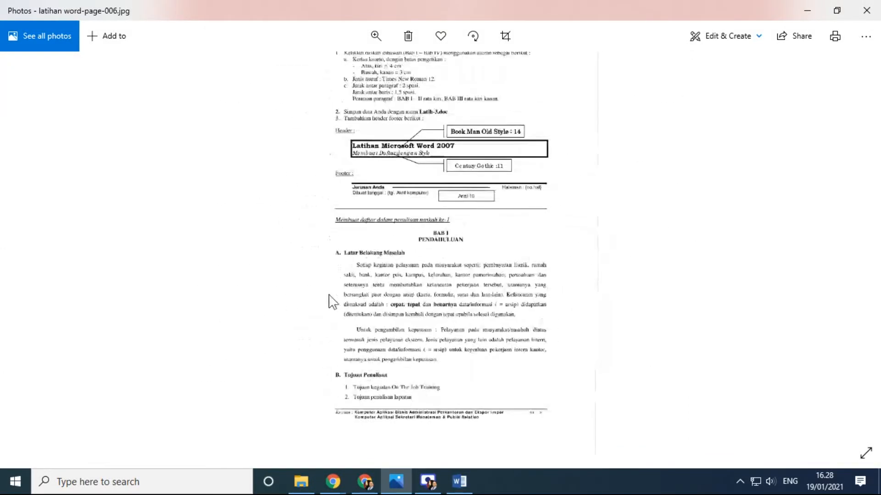
pyautogui.scroll(3, 421, 390)
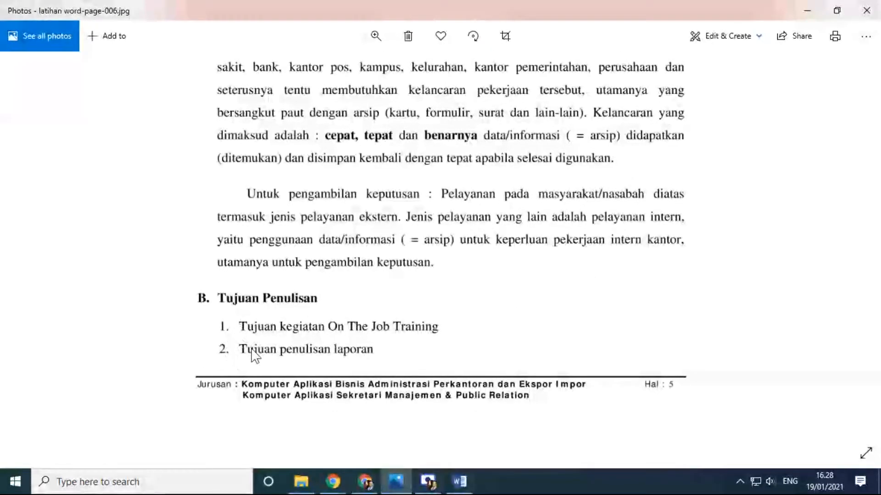
pyautogui.scroll(-4, 283, 330)
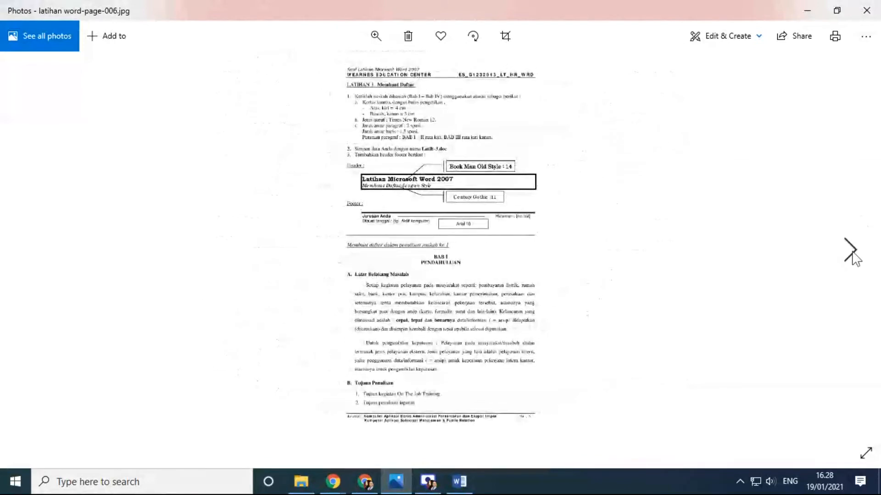
# - Open latihan word-page-007.jpg and examine how the numbering under "A. Penyajian Data" continues from the previous page
pyautogui.click(851, 253)
pyautogui.scroll(3, 580, 265)
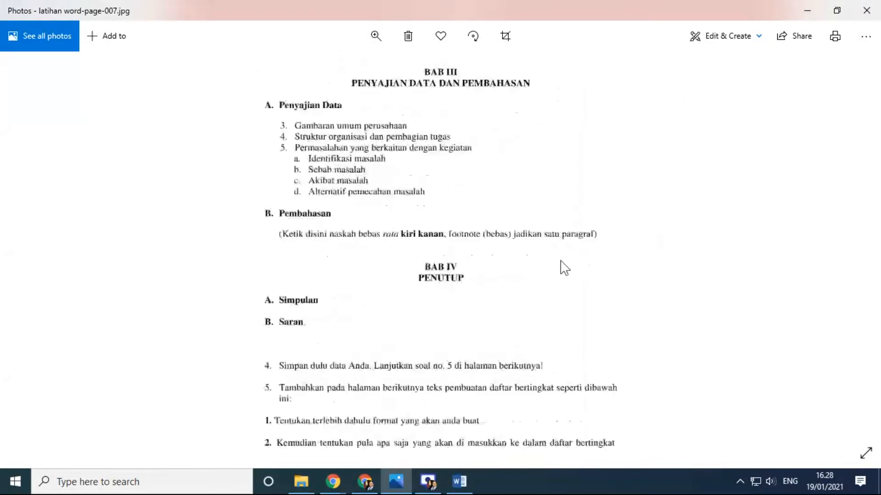
pyautogui.moveTo(550, 328); pyautogui.dragTo(544, 436)
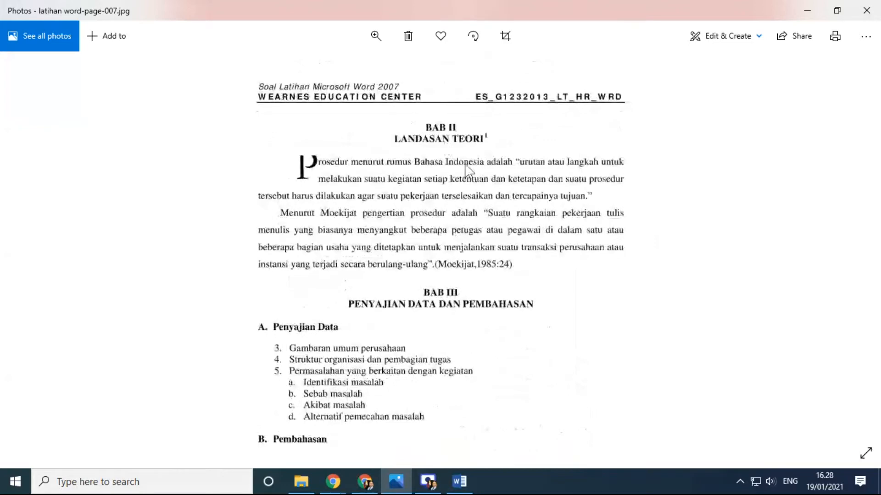
pyautogui.moveTo(407, 365); pyautogui.dragTo(404, 310)
pyautogui.scroll(2, 311, 339)
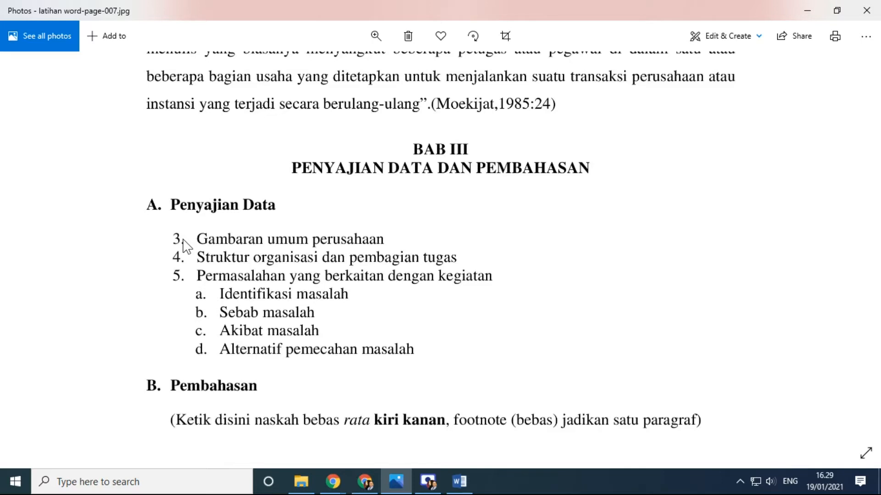
# - Switch back to the Word document and change the numbered list under BULLET to the jagged lightning-burst bullet from the bullet library
pyautogui.click(463, 484)
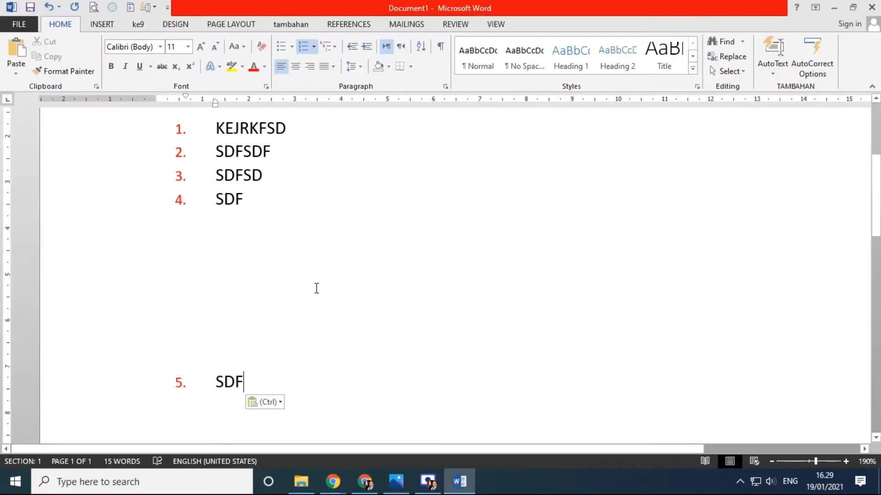
pyautogui.scroll(-2, 334, 267)
pyautogui.scroll(1, 334, 268)
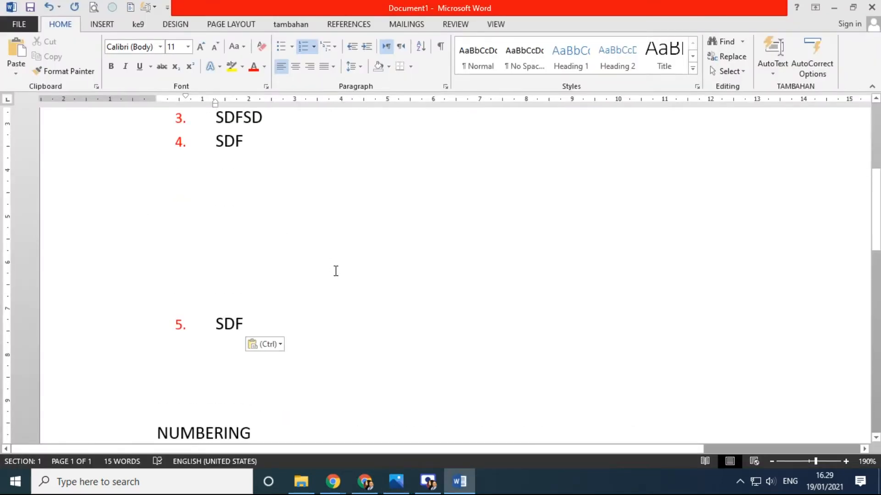
pyautogui.scroll(-1, 334, 271)
pyautogui.scroll(3, 326, 276)
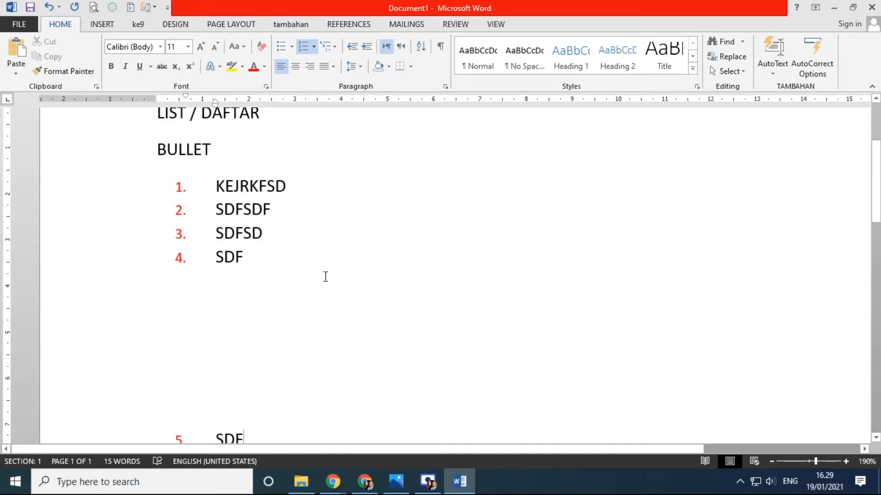
pyautogui.click(181, 186)
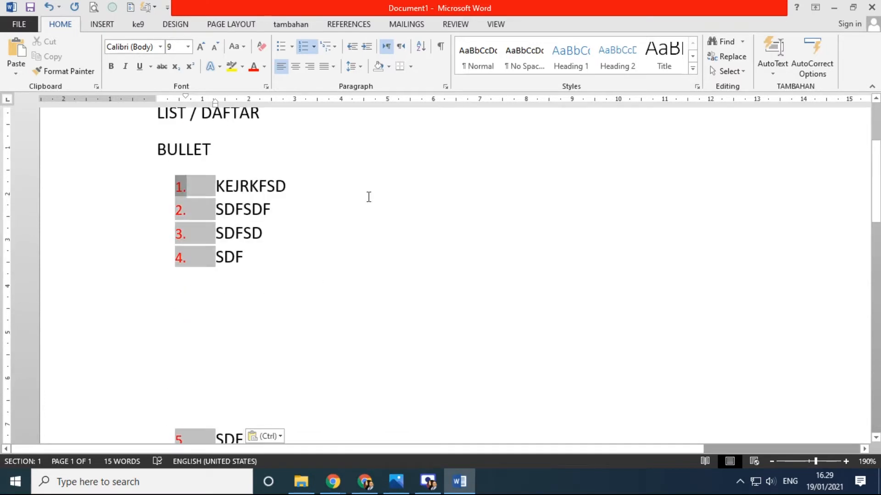
pyautogui.click(292, 46)
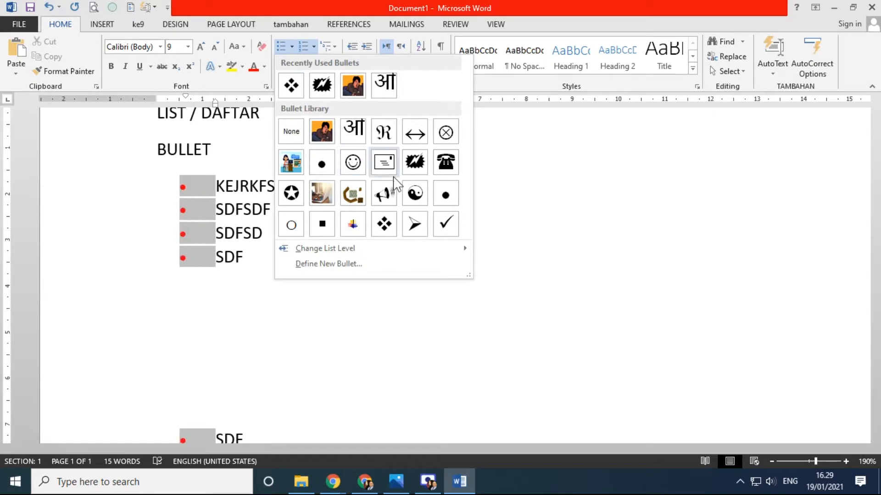
pyautogui.click(414, 171)
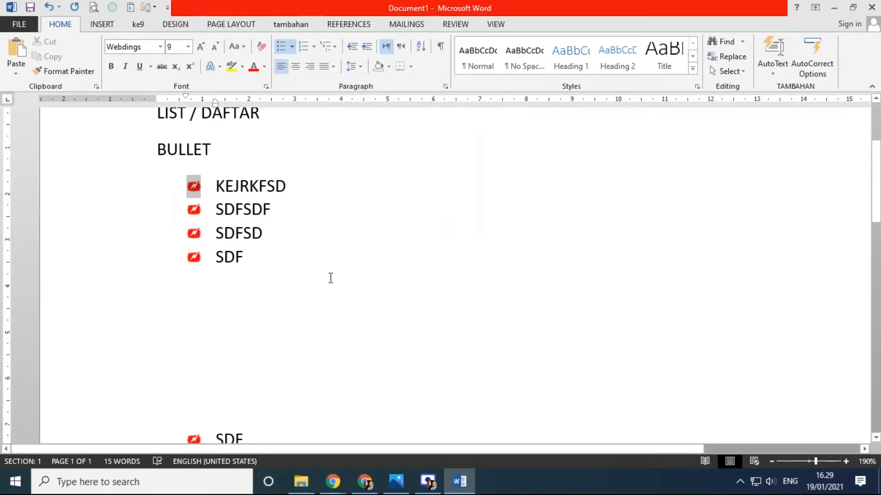
# - Copy the separate SDF bullet item below the gap and paste it on the line directly beneath it
pyautogui.scroll(-2, 315, 230)
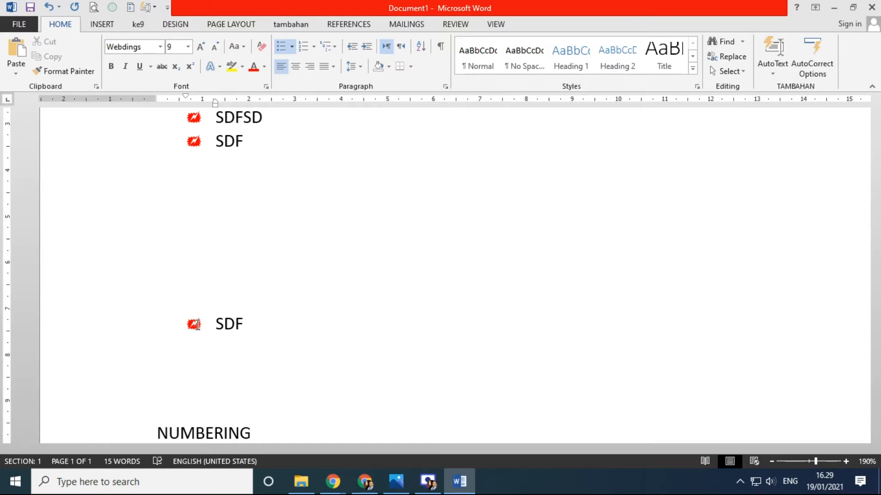
pyautogui.click(82, 335)
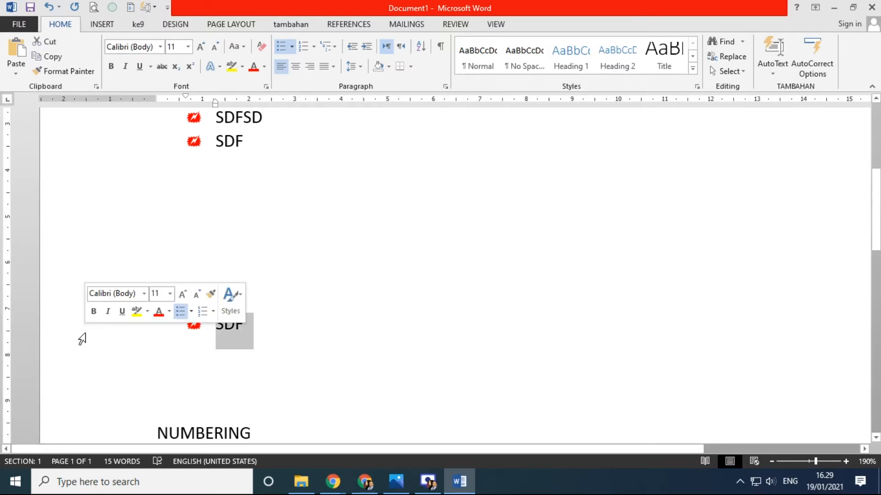
pyautogui.hotkey('ctrl', 'c')
pyautogui.click(237, 362)
pyautogui.hotkey('ctrl', 'v')
pyautogui.moveTo(215, 347); pyautogui.dragTo(253, 347)
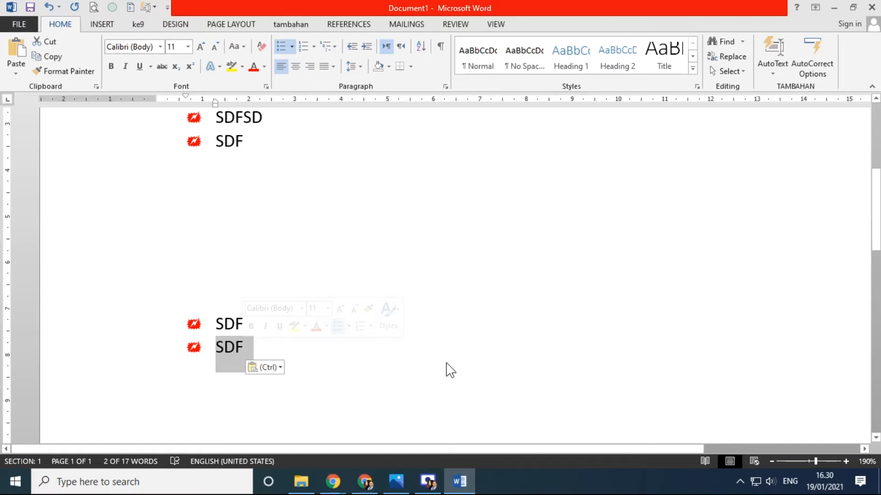
pyautogui.click(106, 330)
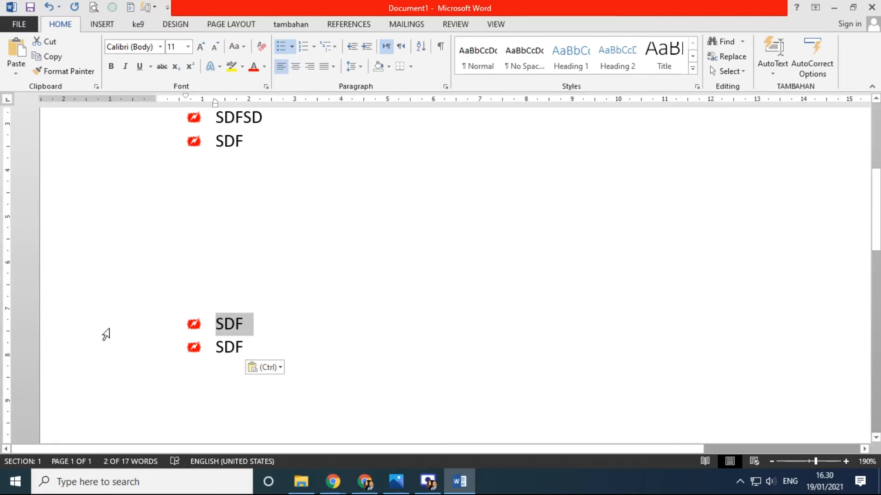
pyautogui.click(80, 353)
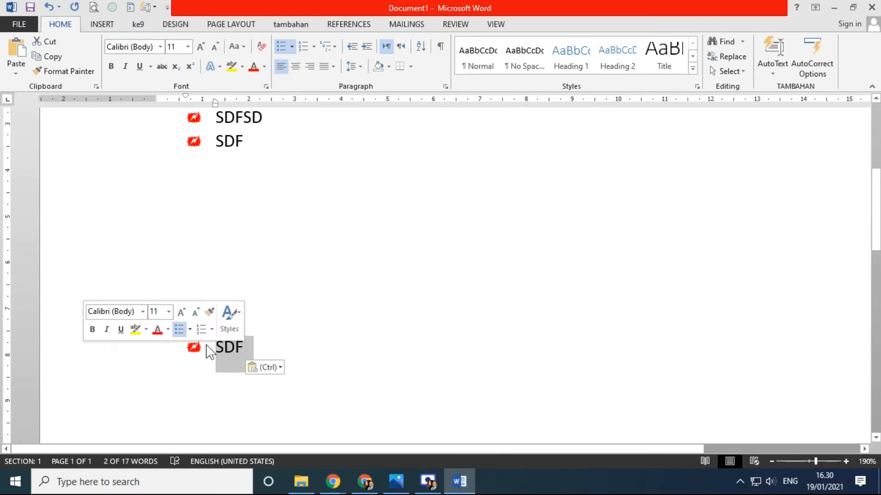
pyautogui.click(275, 353)
pyautogui.click(296, 317)
pyautogui.click(192, 352)
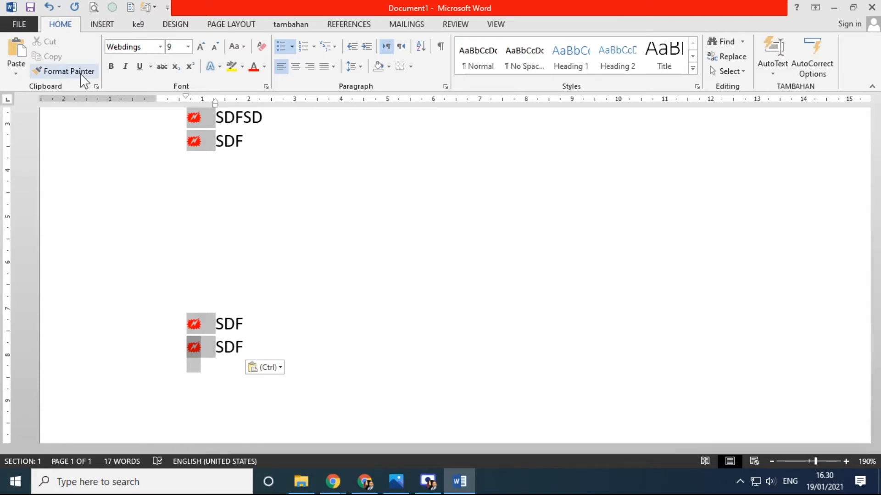
pyautogui.click(361, 366)
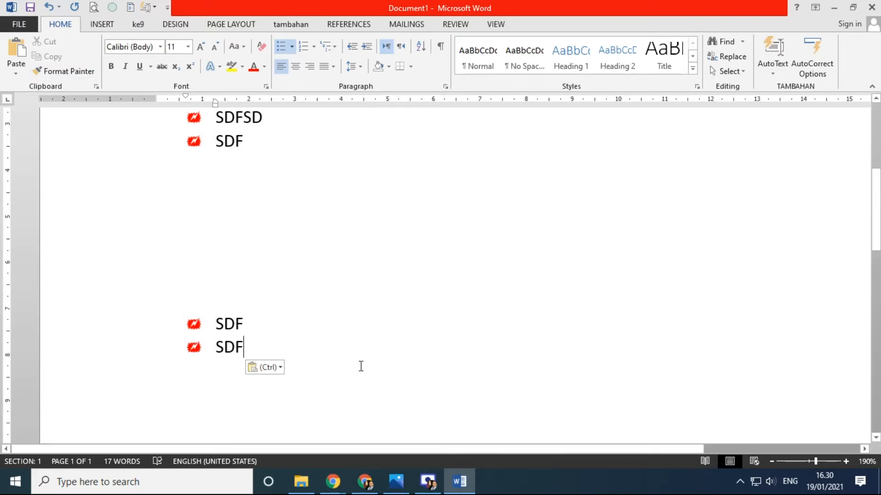
# - Copy the lightning-burst bullet format with Format Painter onto the two blank lines between the last SDF item and the NUMBERING heading
pyautogui.click(197, 346)
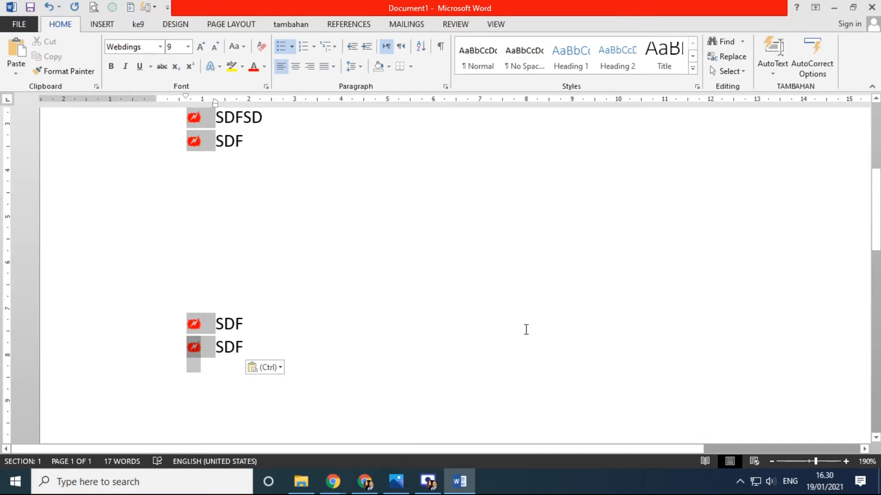
pyautogui.click(61, 73)
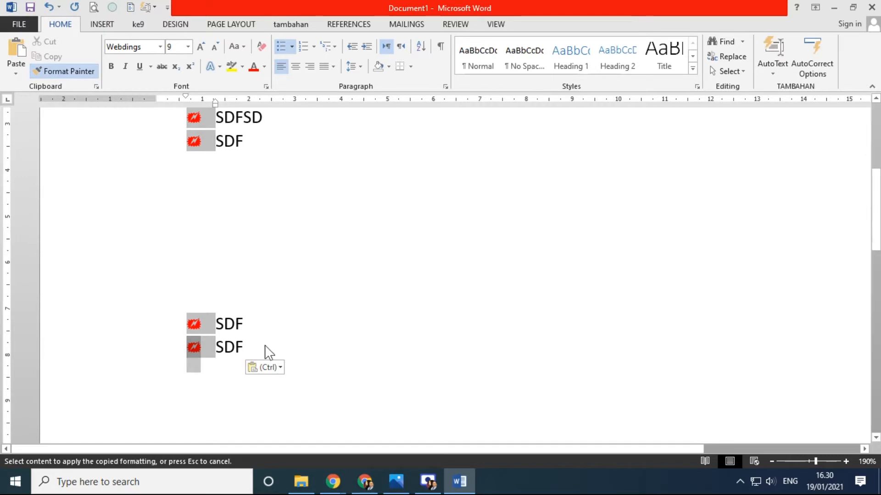
pyautogui.scroll(-2, 202, 300)
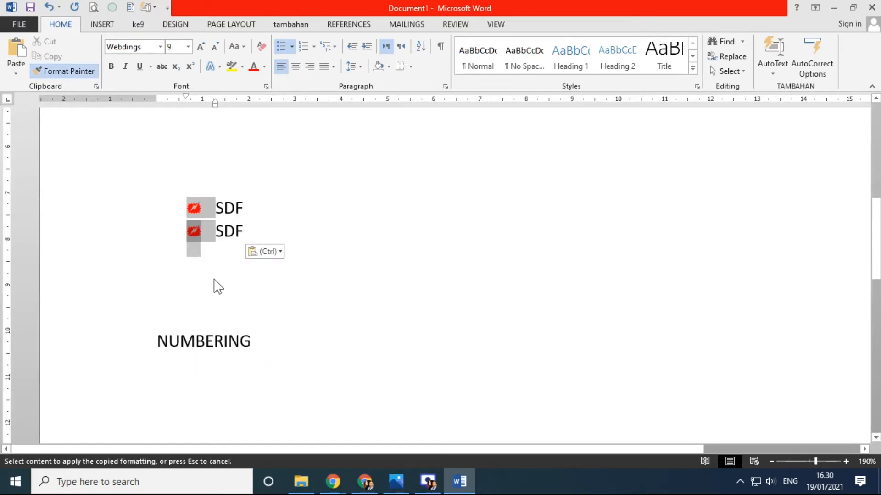
pyautogui.click(216, 275)
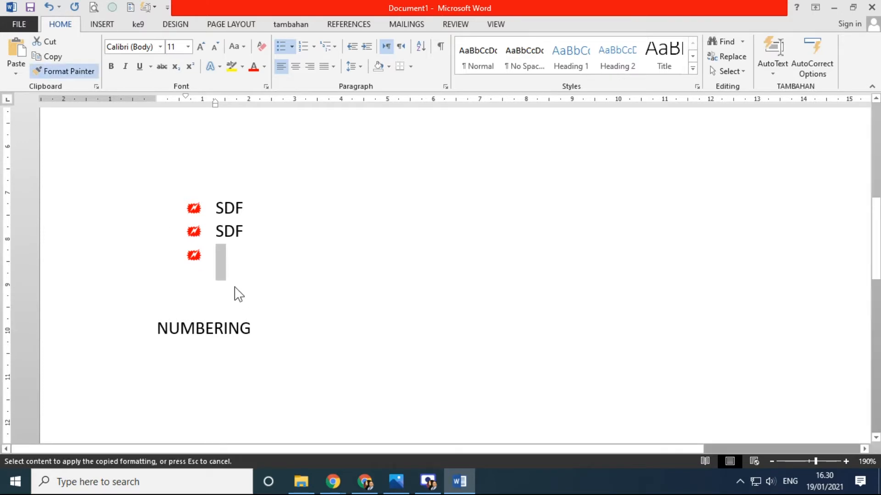
pyautogui.click(220, 266)
pyautogui.click(178, 260)
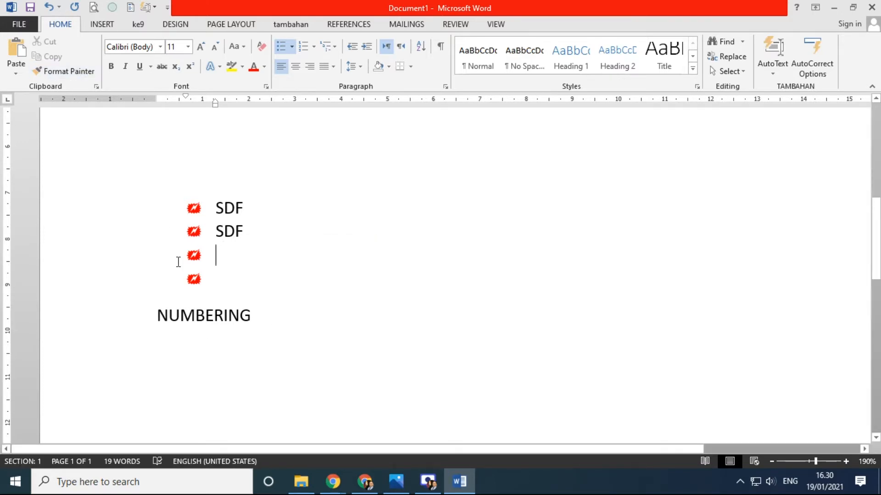
pyautogui.click(193, 255)
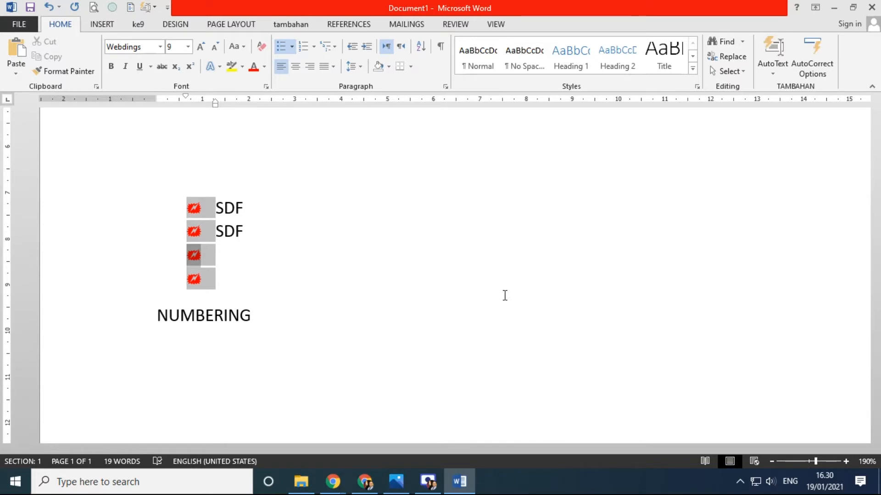
# - Switch to File Explorer and open Word - latihan2.docx from the Word folder on drive D:
pyautogui.click(302, 482)
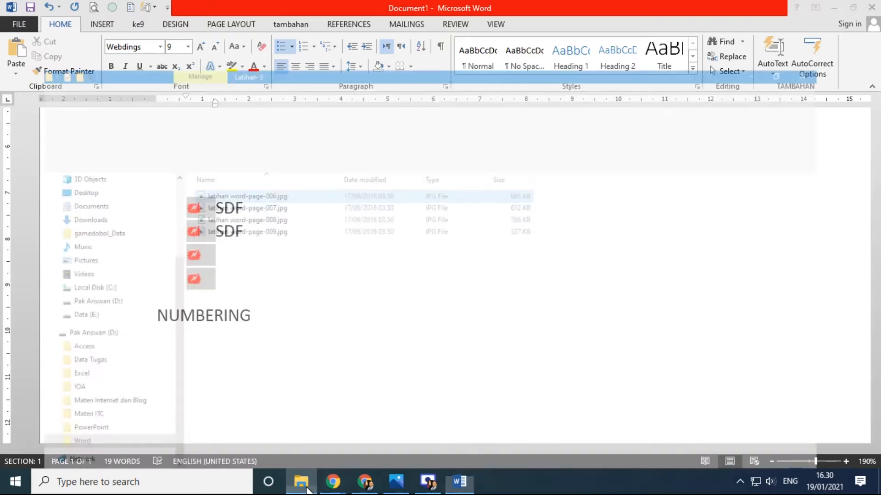
pyautogui.click(141, 103)
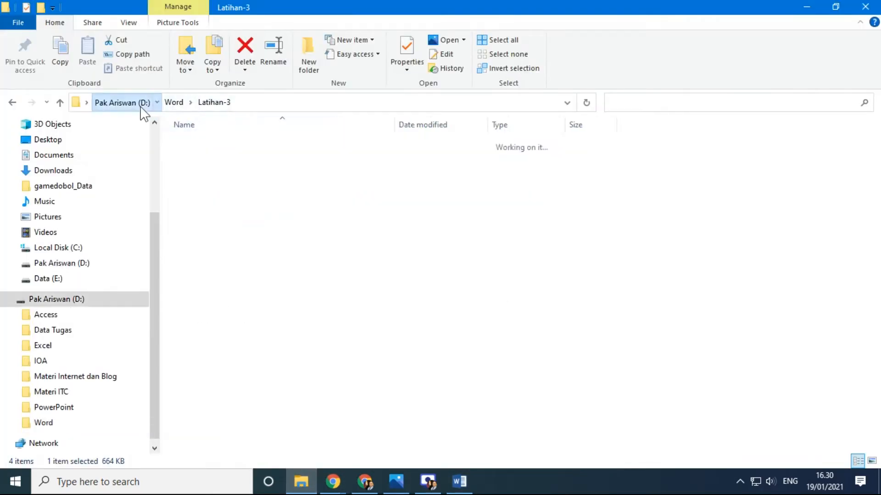
pyautogui.doubleClick(213, 237)
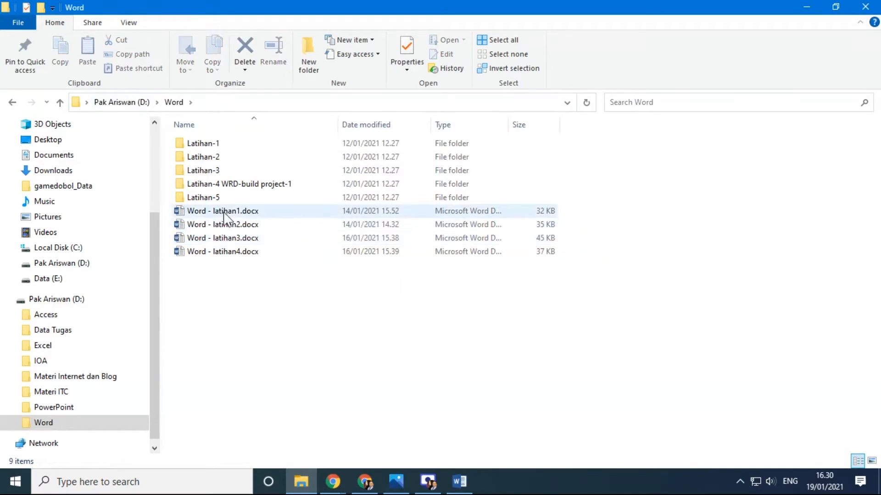
pyautogui.doubleClick(246, 228)
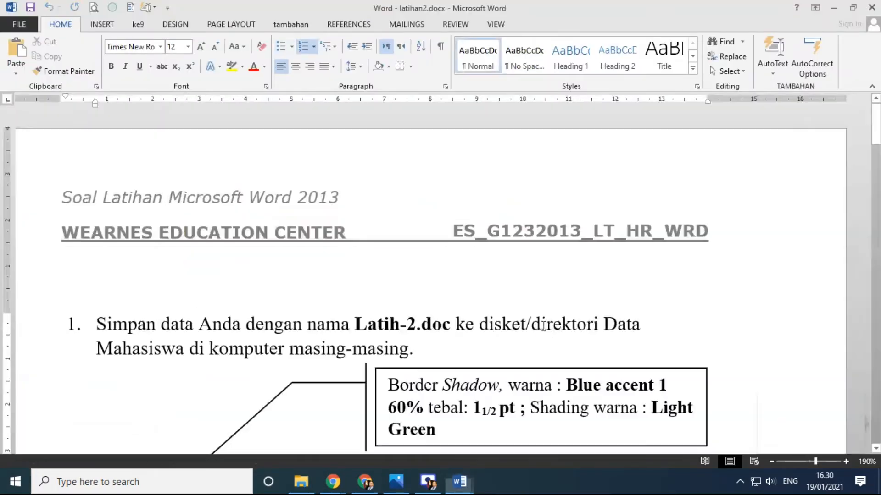
# - Find the paragraph beginning "Prinsip syariah" under the Bank Syariah title and copy all three of its lines
pyautogui.scroll(-5, 428, 270)
pyautogui.scroll(-5, 428, 271)
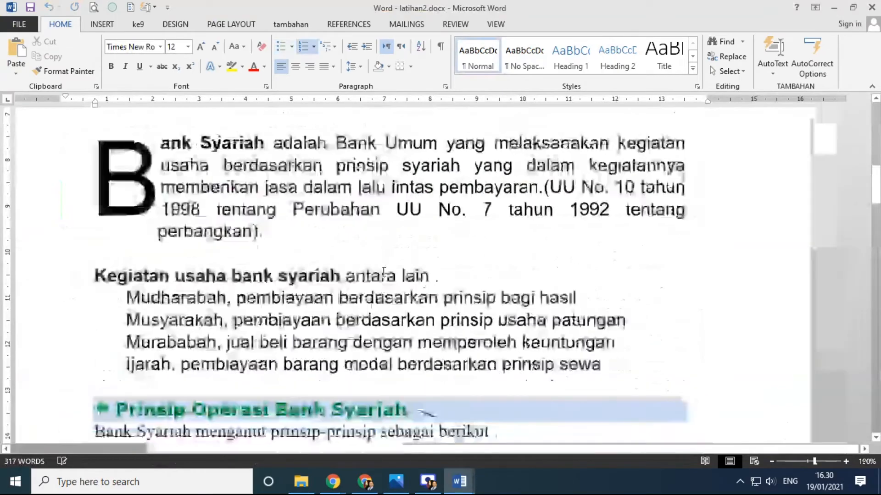
pyautogui.scroll(-3, 403, 275)
pyautogui.scroll(-8, 387, 279)
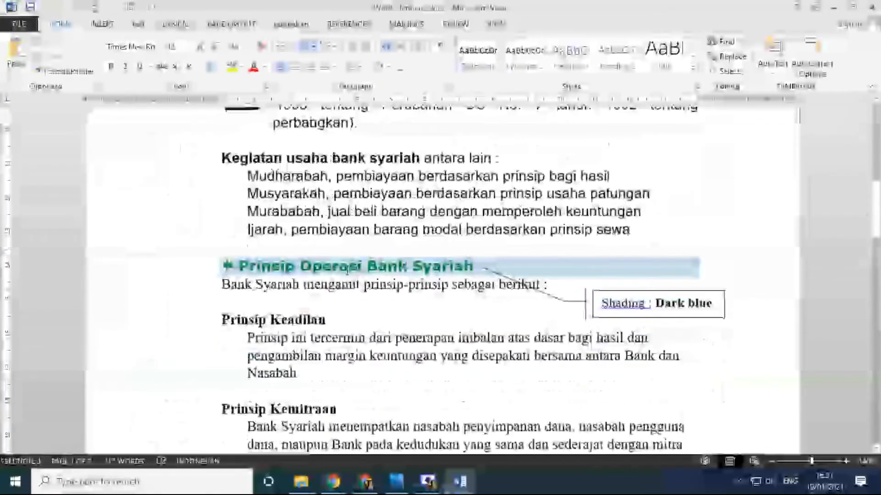
pyautogui.scroll(-10, 404, 301)
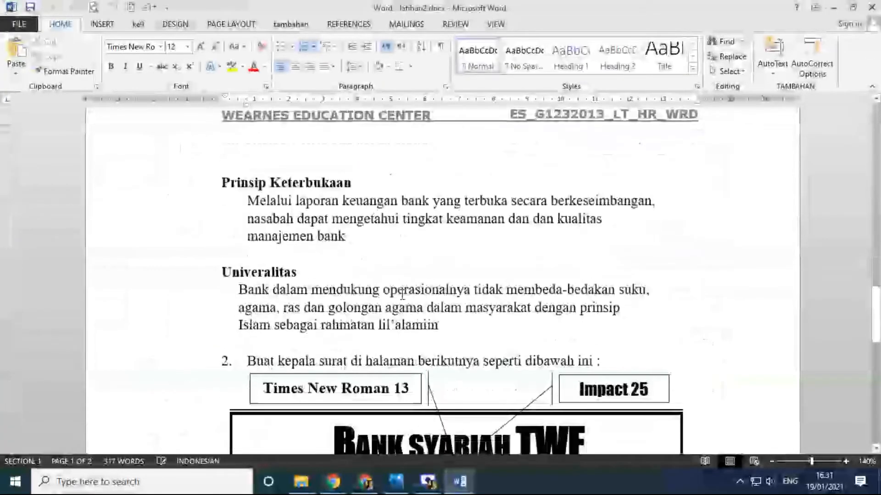
pyautogui.scroll(7, 404, 300)
pyautogui.scroll(10, 402, 301)
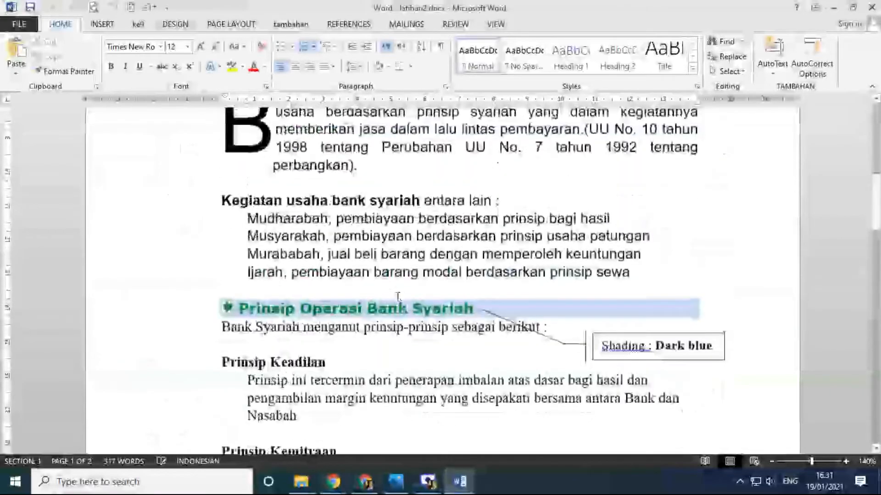
pyautogui.scroll(3, 402, 285)
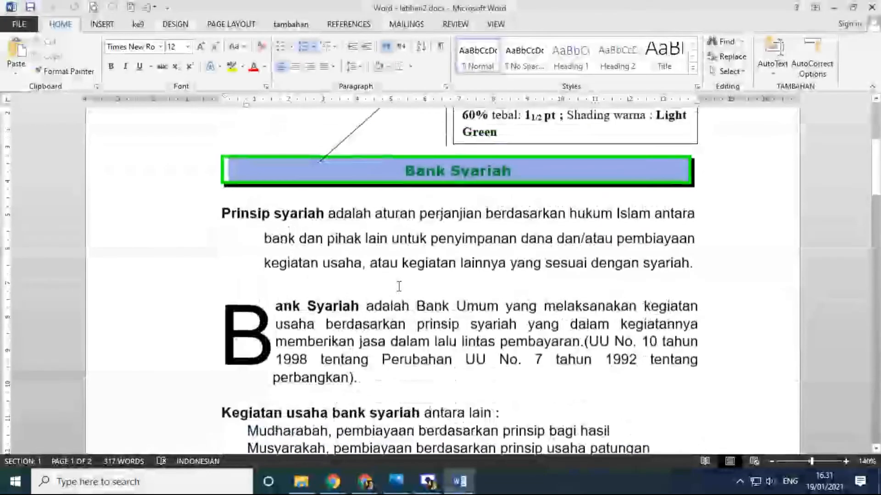
pyautogui.moveTo(169, 218); pyautogui.dragTo(172, 265)
pyautogui.hotkey('ctrl', 'c')
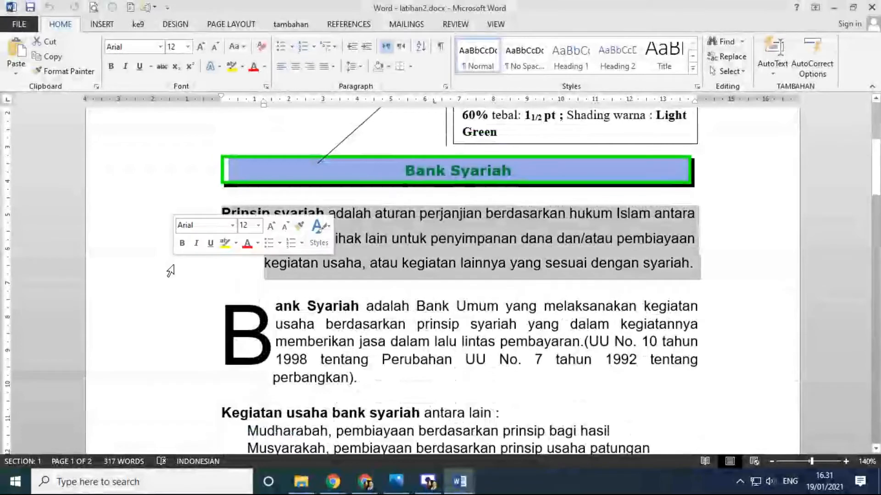
# - Switch back to Document1 and paste the copied "Prinsip syariah" paragraph below the NUMBERING heading
pyautogui.moveTo(459, 482)
pyautogui.click(404, 459)
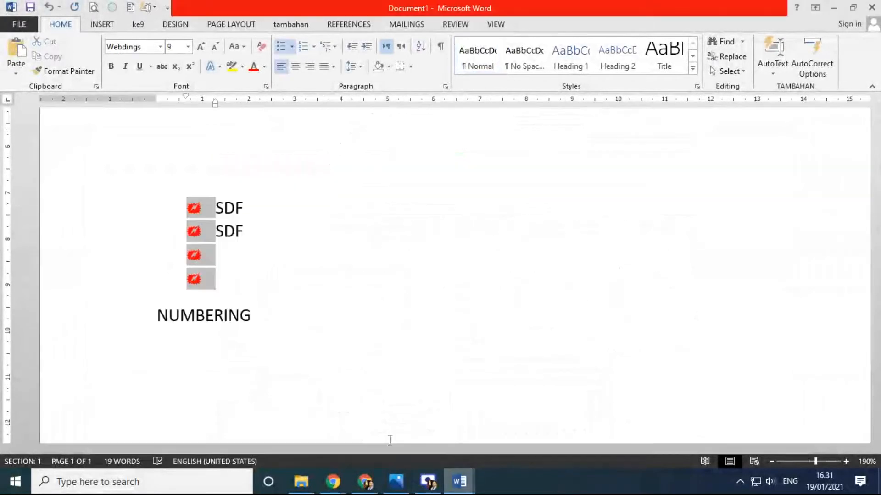
pyautogui.scroll(-3, 389, 441)
pyautogui.click(213, 239)
pyautogui.hotkey('ctrl', 'v')
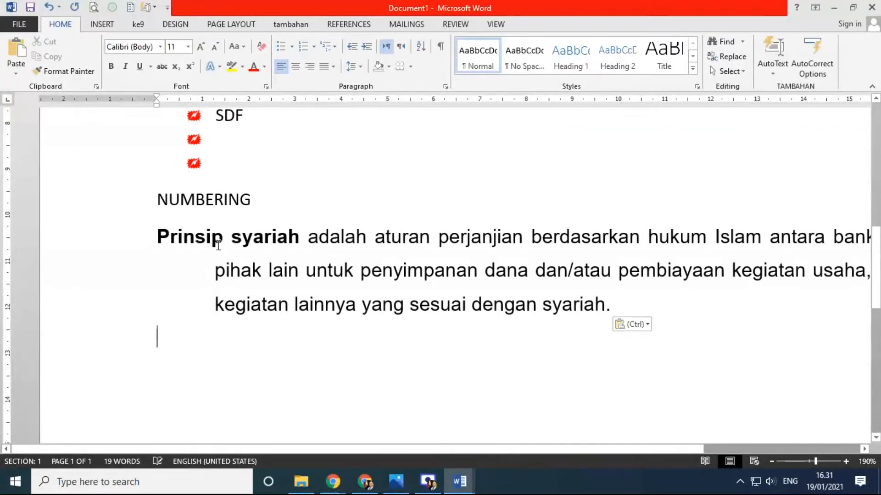
pyautogui.scroll(-2, 473, 348)
pyautogui.scroll(-2, 473, 348)
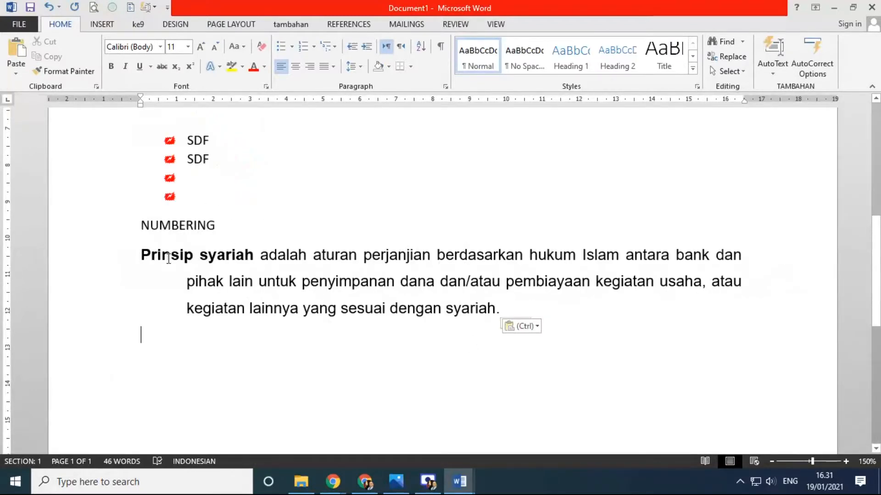
# - Remove the hanging indent from the pasted "Prinsip syariah" paragraph and place the cursor before its first word
pyautogui.click(188, 280)
pyautogui.press('BackSpace')
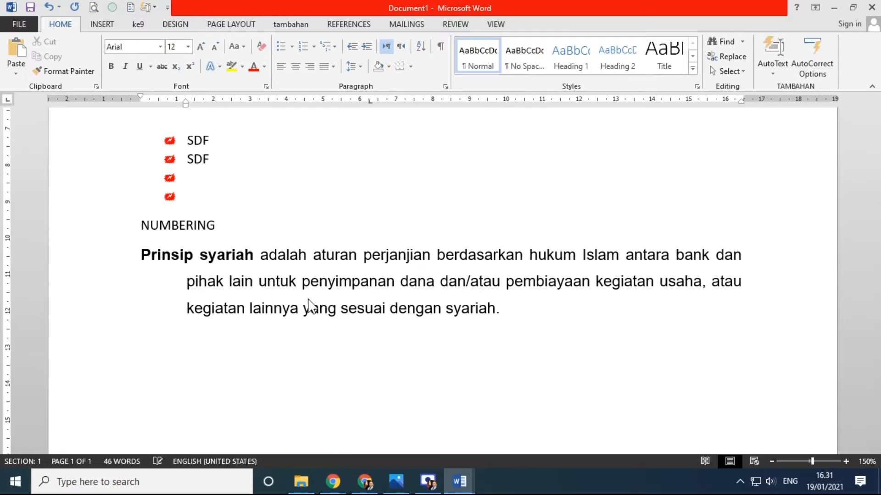
pyautogui.moveTo(186, 103)
pyautogui.mouseDown()
pyautogui.moveTo(132, 99)
pyautogui.moveTo(142, 101)
pyautogui.mouseUp()
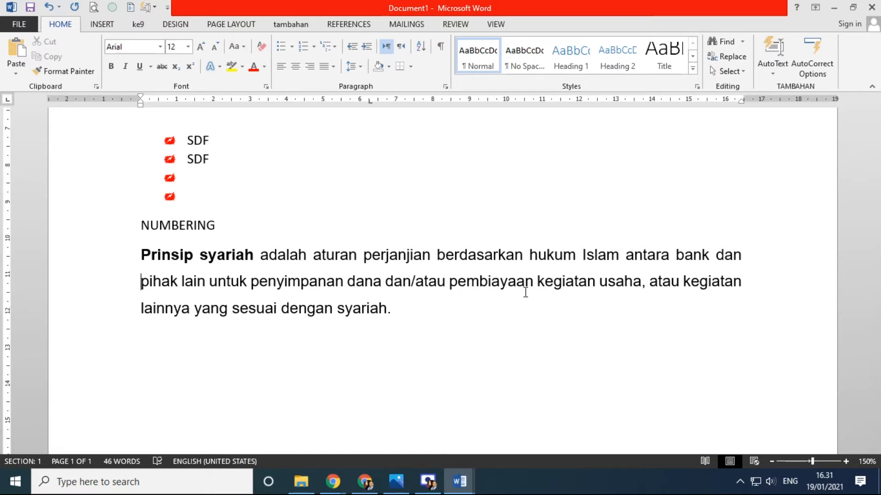
pyautogui.click(145, 256)
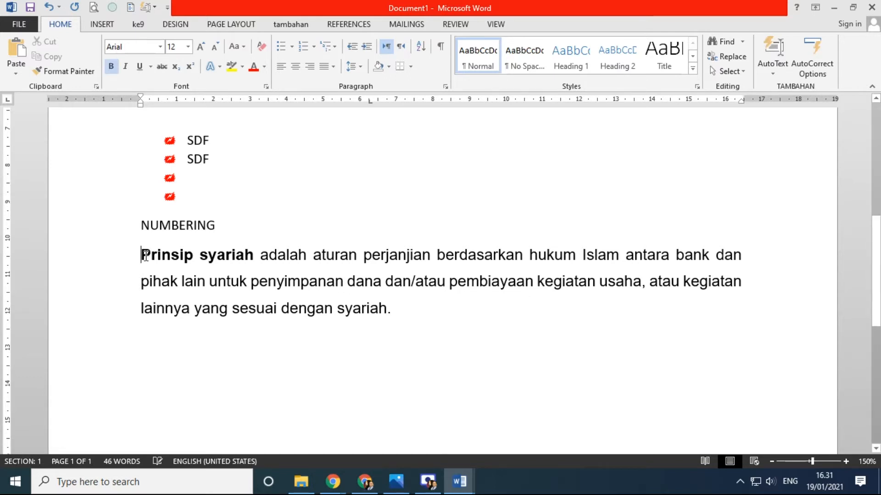
# - Insert a blank line above the "Prinsip syariah" paragraph and paste two more copies of the paragraph directly below it
pyautogui.press('Return')
pyautogui.scroll(-1, 142, 257)
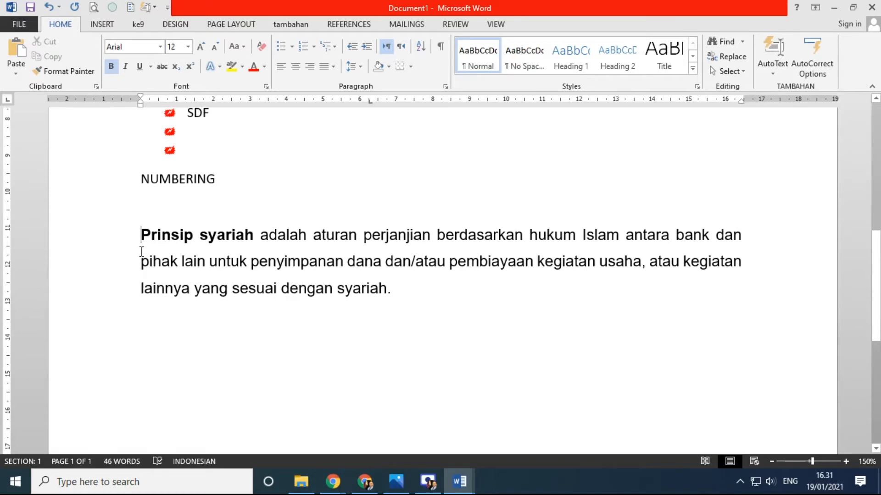
pyautogui.moveTo(98, 242); pyautogui.dragTo(112, 301)
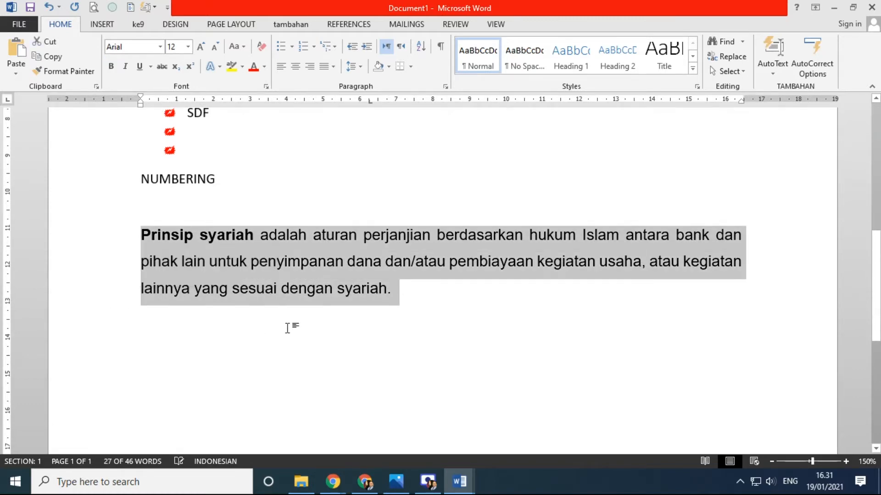
pyautogui.hotkey('ctrl', 'c')
pyautogui.click(287, 326)
pyautogui.hotkey('ctrl', 'v')
pyautogui.hotkey('ctrl', 'v')
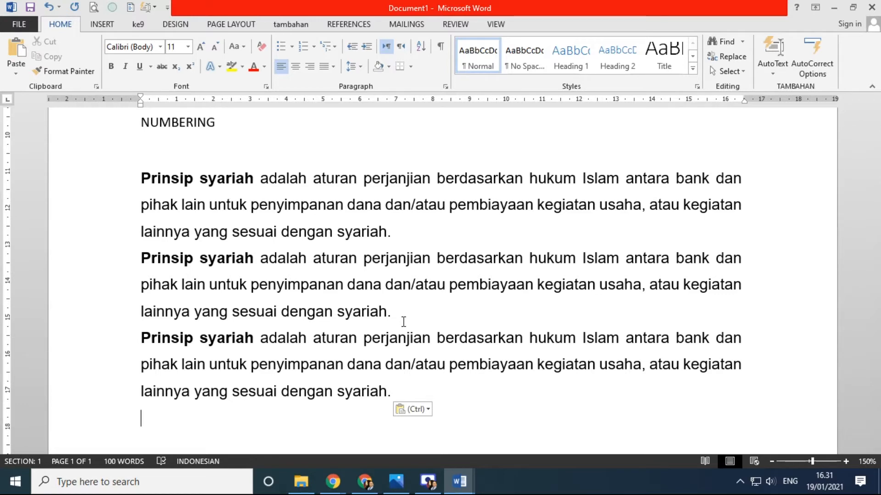
# - Try a hanging indent of about 1.5 cm on all three "Prinsip syariah" paragraphs together, and undo it
pyautogui.moveTo(90, 187); pyautogui.dragTo(98, 398)
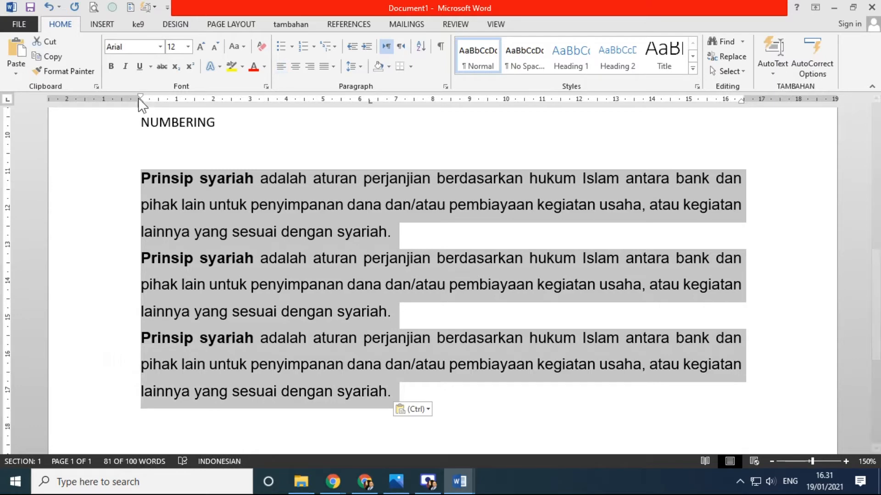
pyautogui.moveTo(139, 101); pyautogui.dragTo(195, 103)
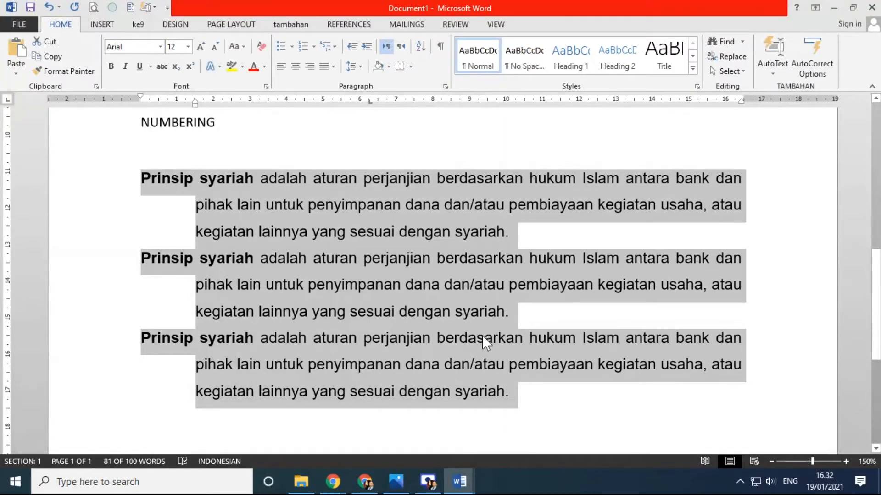
pyautogui.hotkey('ctrl', 'z')
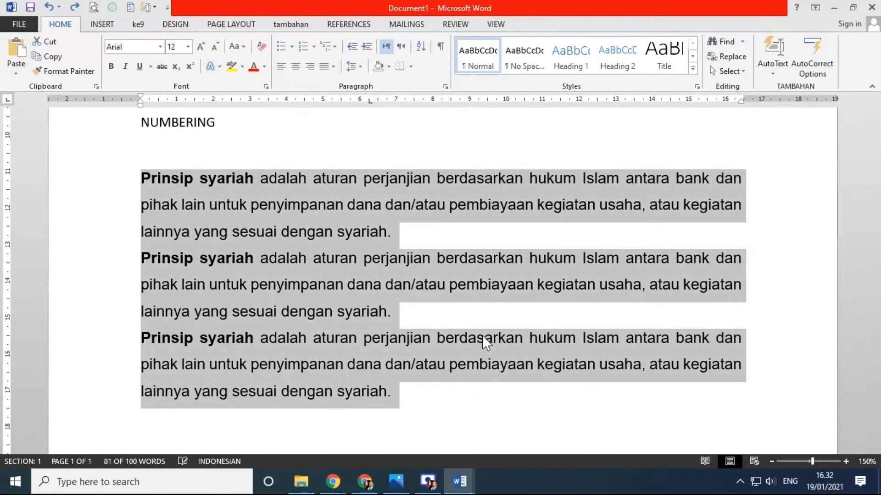
pyautogui.click(461, 315)
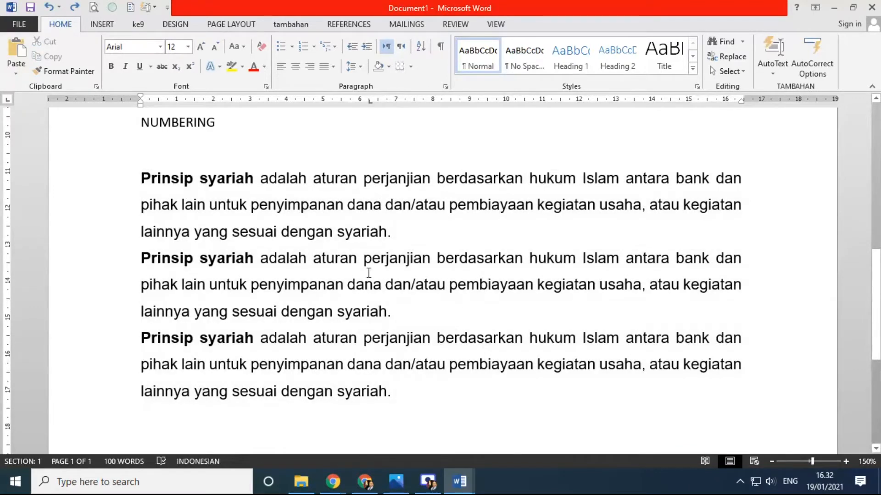
# - Apply a hanging indent of about 1.25 cm to only the first of the three "Prinsip syariah" paragraphs
pyautogui.moveTo(86, 184); pyautogui.dragTo(92, 233)
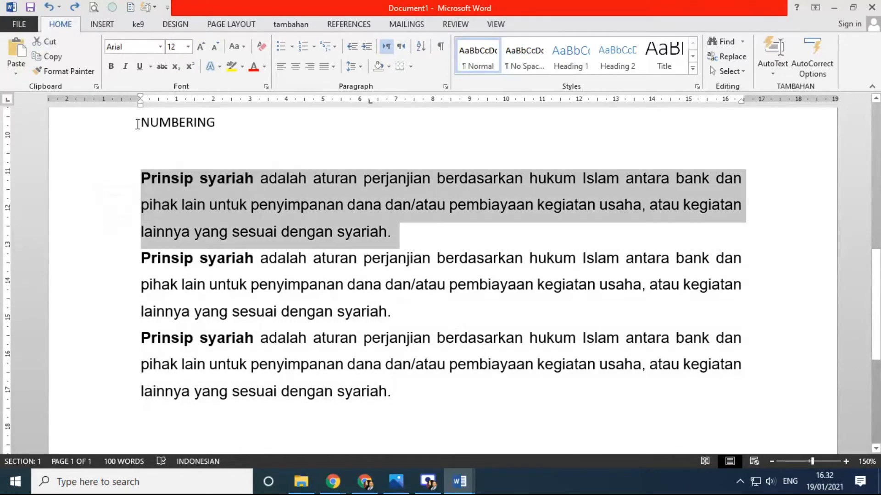
pyautogui.moveTo(140, 104); pyautogui.dragTo(185, 104)
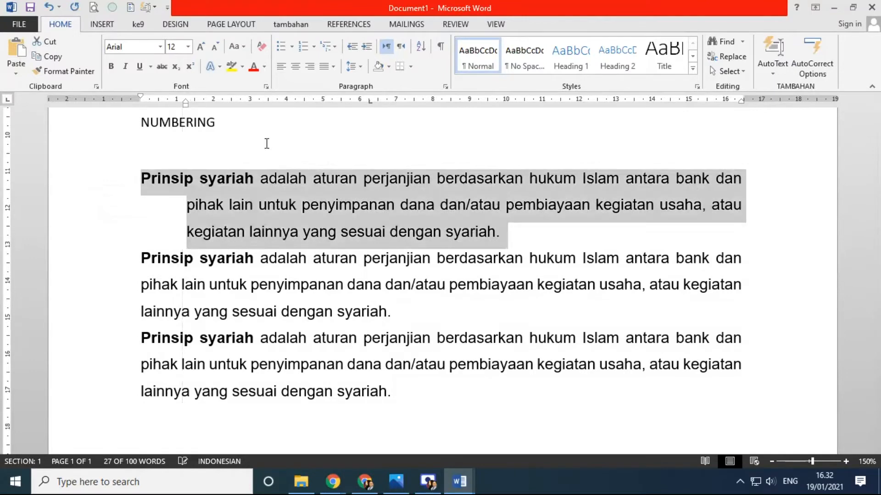
pyautogui.click(509, 237)
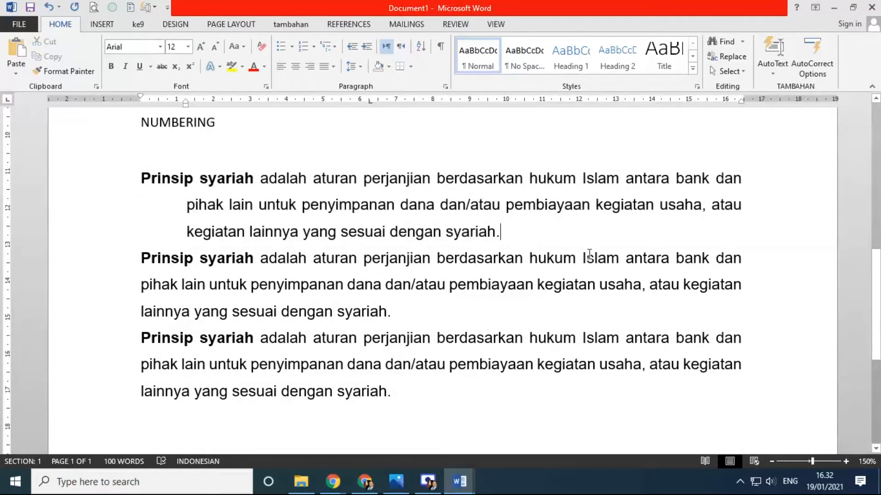
pyautogui.click(188, 207)
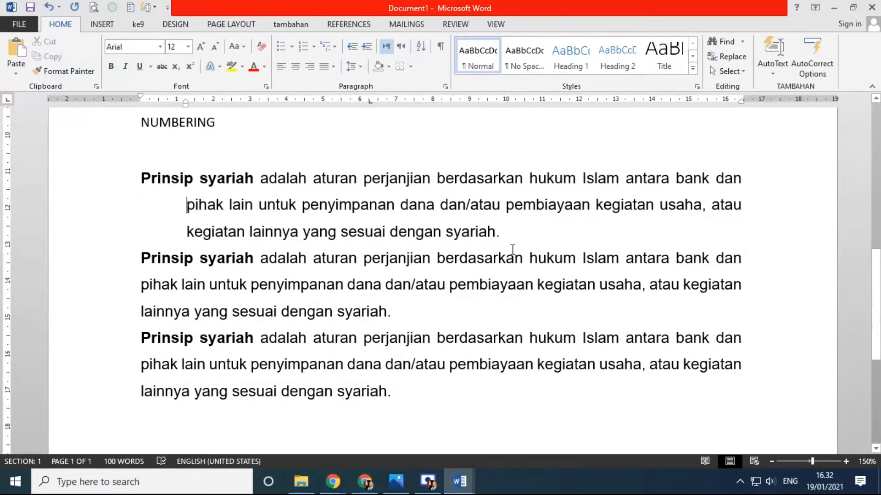
# - Copy the first paragraph's formatting to the second "Prinsip syariah" paragraph, and from there to the third, with Format Painter
pyautogui.moveTo(82, 183); pyautogui.dragTo(95, 232)
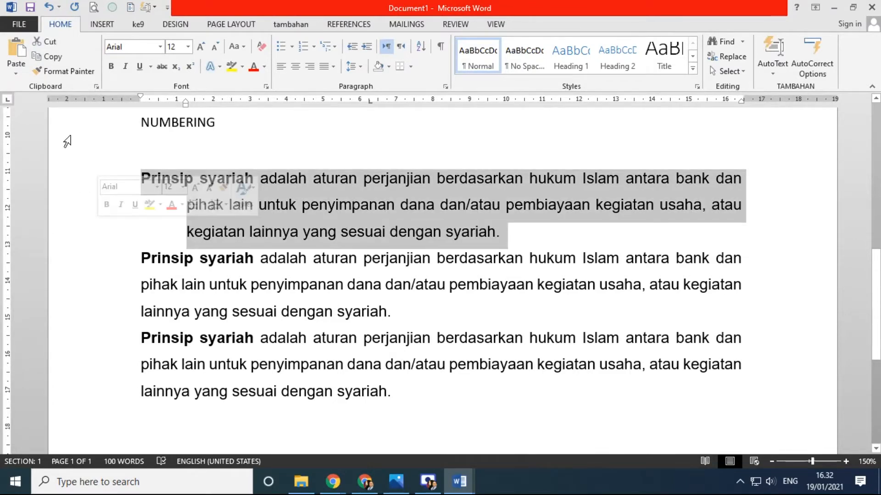
pyautogui.click(77, 73)
pyautogui.click(192, 260)
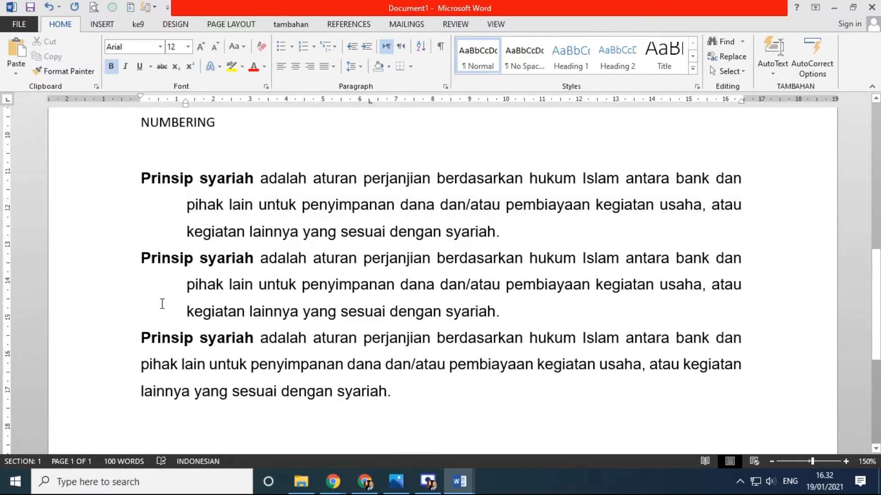
pyautogui.click(68, 72)
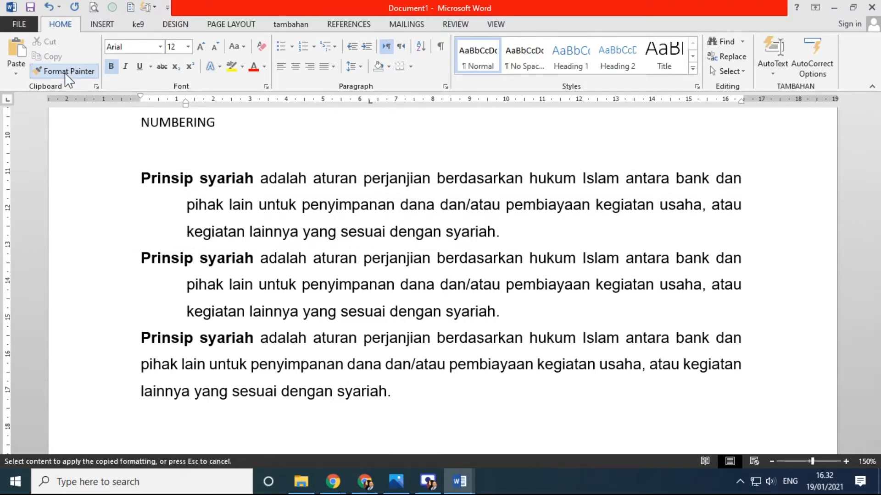
pyautogui.click(176, 339)
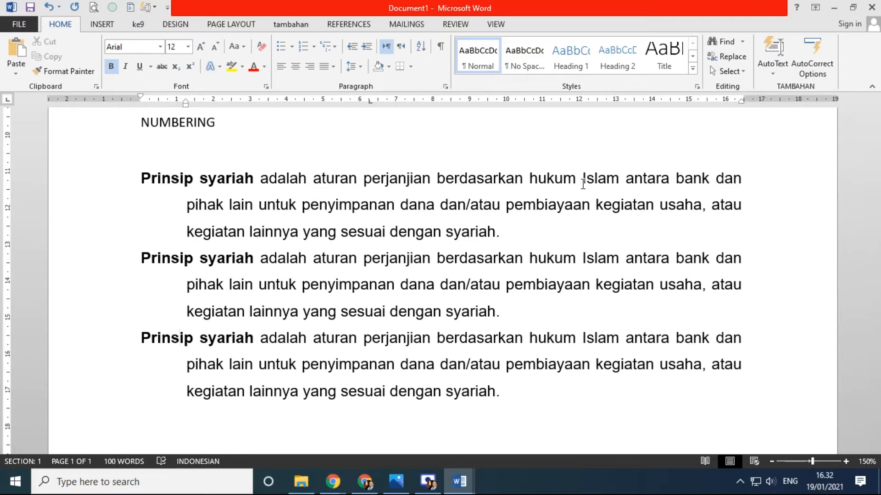
# - Undo both Format Painter applications and the first paragraph's hanging indent
pyautogui.hotkey('ctrl', 'z')
pyautogui.hotkey('ctrl', 'z')
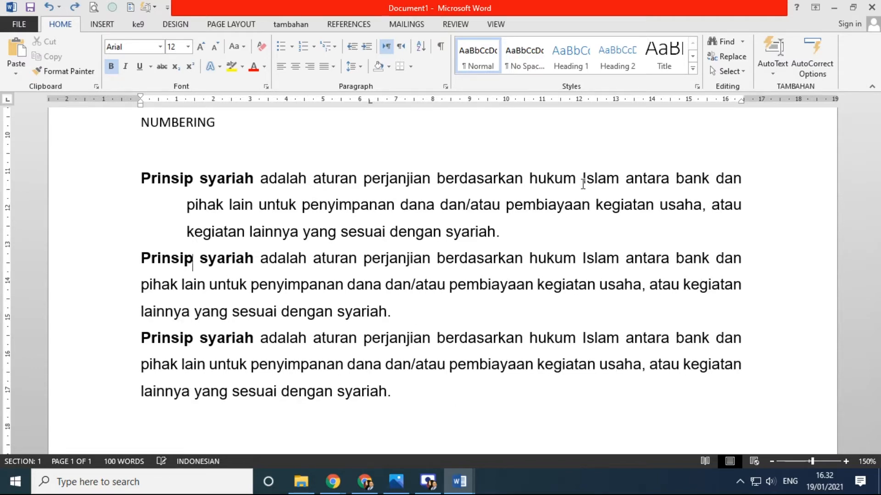
pyautogui.hotkey('ctrl', 'z')
# - Try a hanging indent of about 1.25 cm on all three "Prinsip syariah" paragraphs at once, and undo it
pyautogui.moveTo(80, 184); pyautogui.dragTo(85, 407)
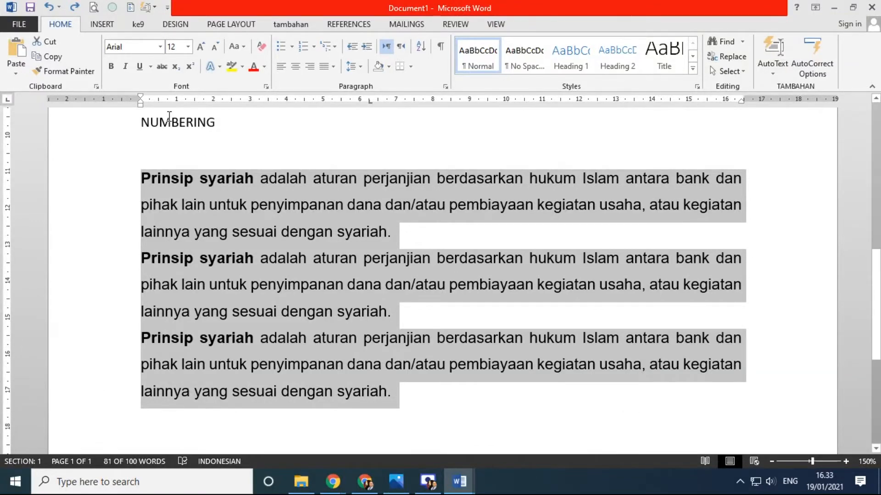
pyautogui.moveTo(140, 103); pyautogui.dragTo(183, 110)
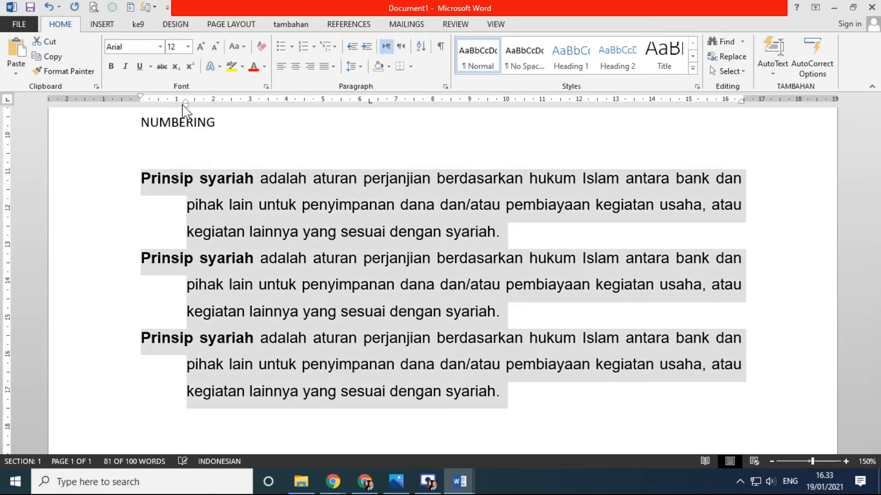
pyautogui.hotkey('ctrl', 'z')
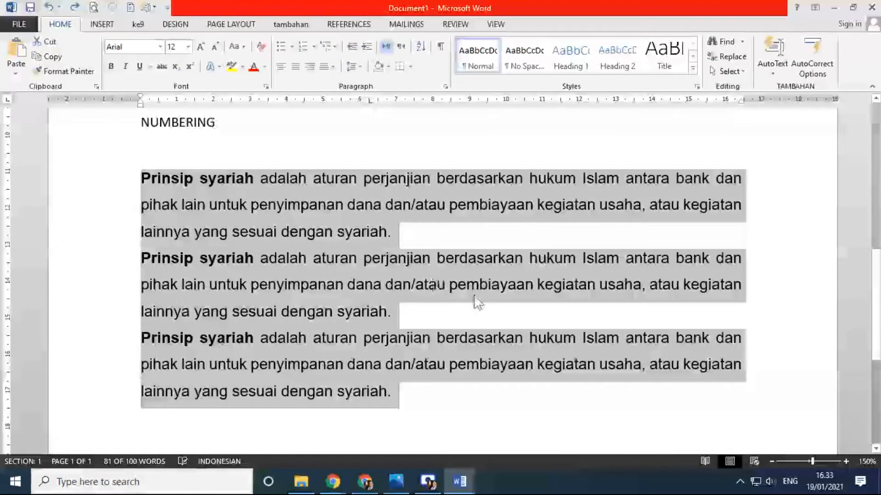
pyautogui.click(405, 233)
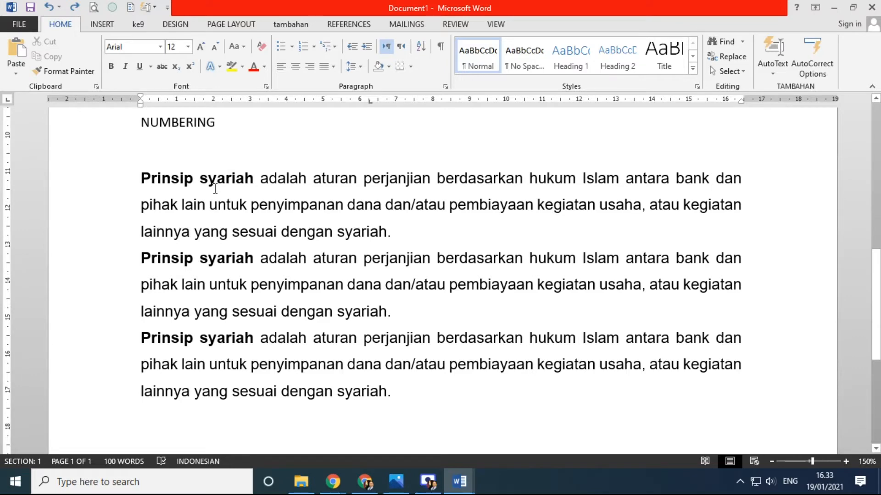
# - Give the first "Prinsip syariah" paragraph a hanging indent of about 1.25 cm and leave the cursor in its first word
pyautogui.click(141, 180)
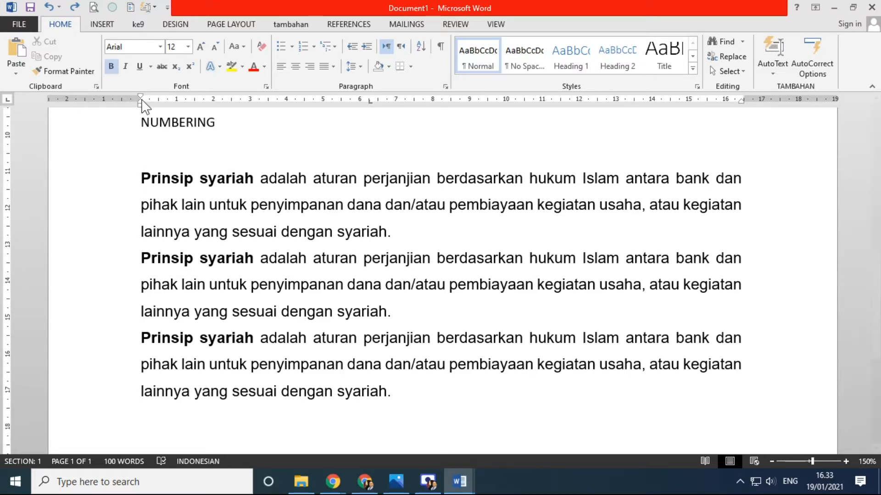
pyautogui.moveTo(141, 100)
pyautogui.mouseDown()
pyautogui.moveTo(194, 96)
pyautogui.moveTo(185, 95)
pyautogui.mouseUp()
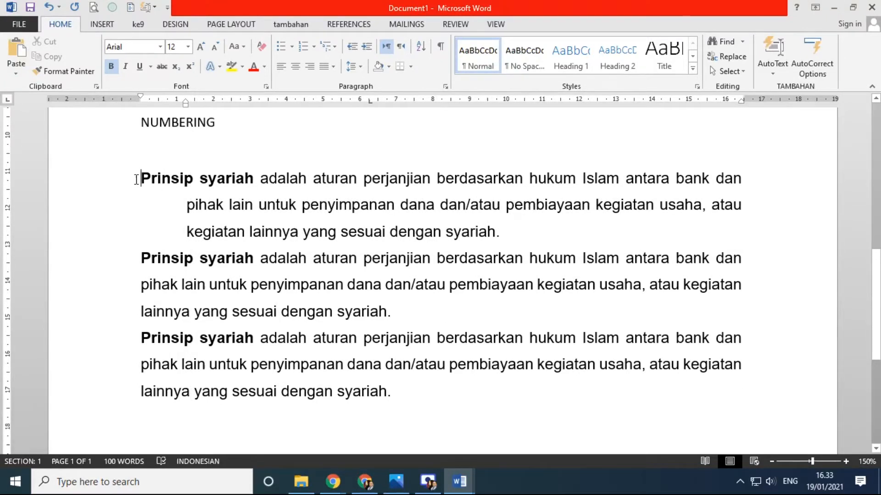
pyautogui.moveTo(144, 179); pyautogui.dragTo(497, 232)
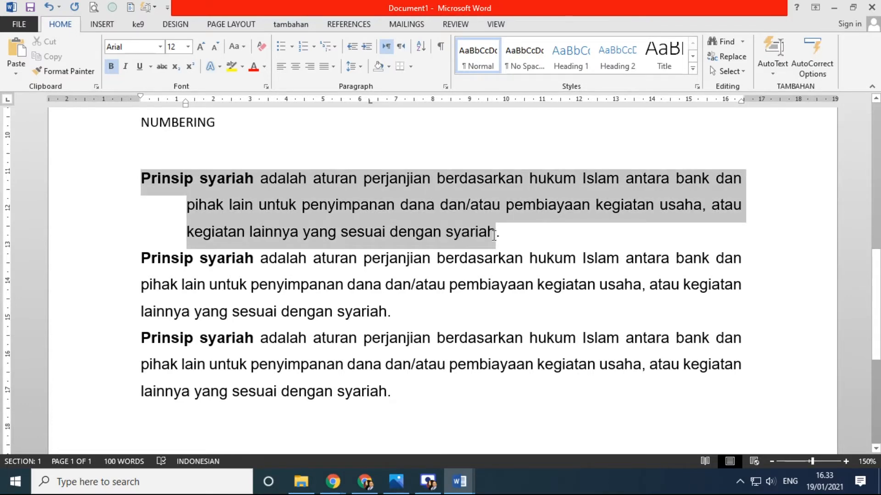
pyautogui.click(290, 204)
pyautogui.click(184, 189)
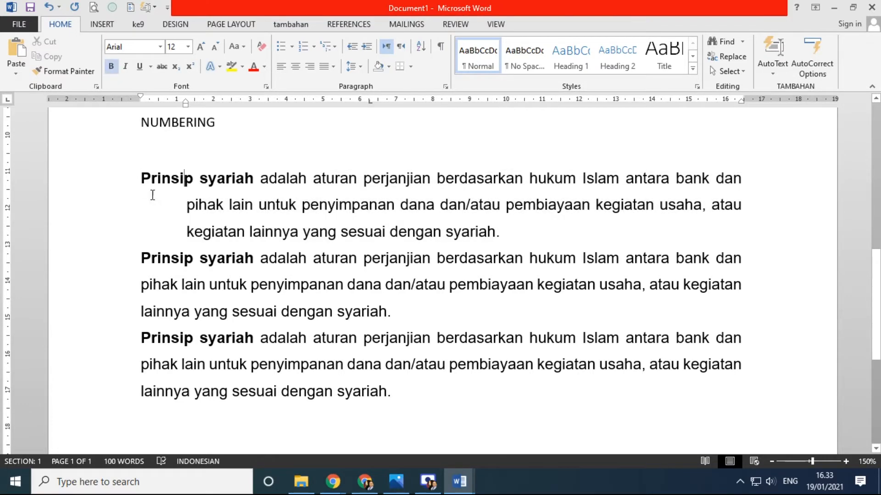
# - Use Format Painter to carry the hanging indent over to the second and third "Prinsip syariah" paragraphs
pyautogui.click(68, 72)
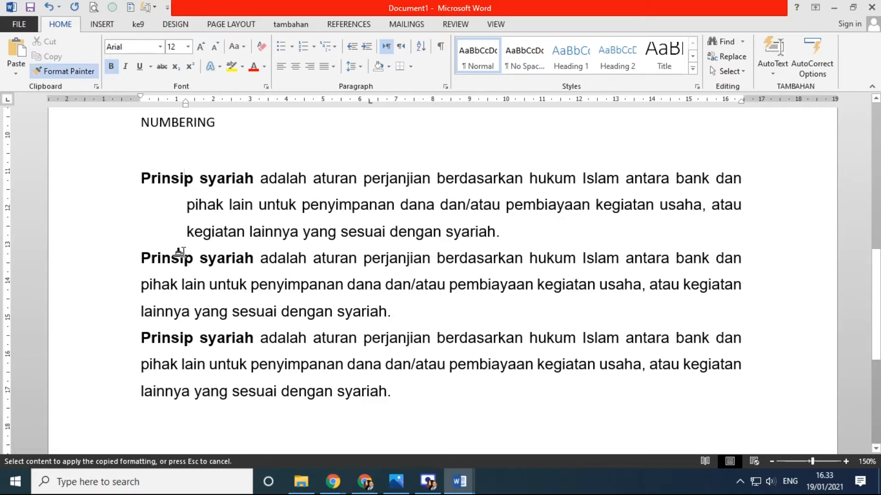
pyautogui.click(142, 261)
pyautogui.click(63, 73)
pyautogui.click(140, 339)
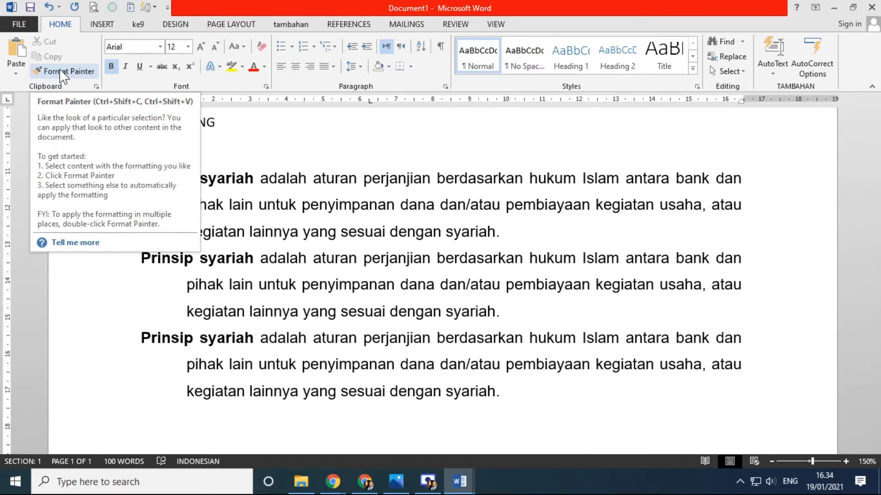
# - Add two more blank lines between the NUMBERING heading and the first paragraph, and place the cursor directly below the heading
pyautogui.scroll(5, 277, 257)
pyautogui.scroll(-1, 278, 257)
pyautogui.scroll(1, 275, 259)
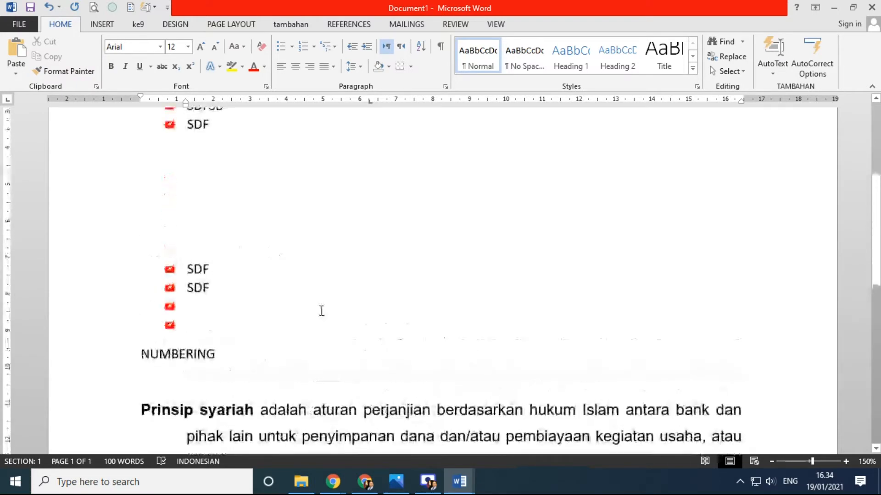
pyautogui.scroll(-2, 322, 311)
pyautogui.click(209, 288)
pyautogui.press('Return')
pyautogui.press('Return')
pyautogui.press('Up')
pyautogui.press('Up')
pyautogui.press('Up')
pyautogui.press('Up')
pyautogui.press('Down')
# - Type an automatic numbered list with the items SDFDS, SDFD, SDFSD and SDF below NUMBERING, and delete all four items
pyautogui.write('1. SDFDS')
pyautogui.press('Return')
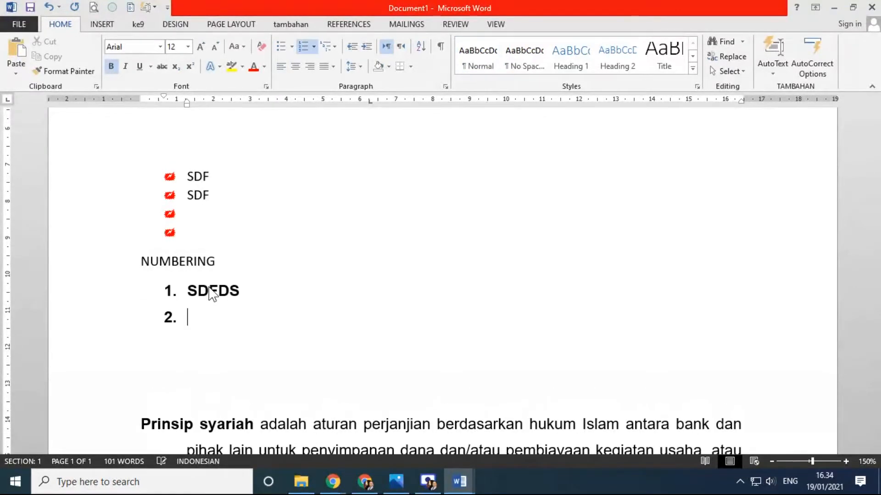
pyautogui.write('SDFD')
pyautogui.press('Return')
pyautogui.write('SDFSD')
pyautogui.press('Return')
pyautogui.write('SDF')
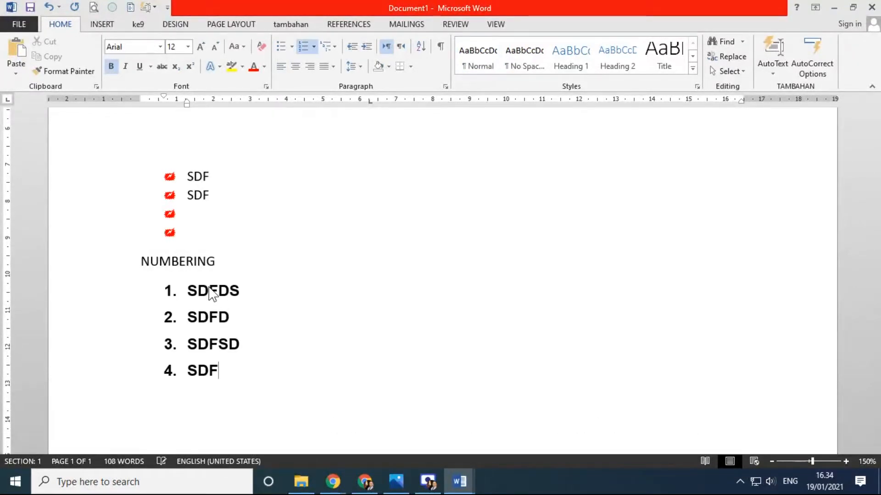
pyautogui.moveTo(69, 296); pyautogui.dragTo(98, 372)
pyautogui.press('Delete')
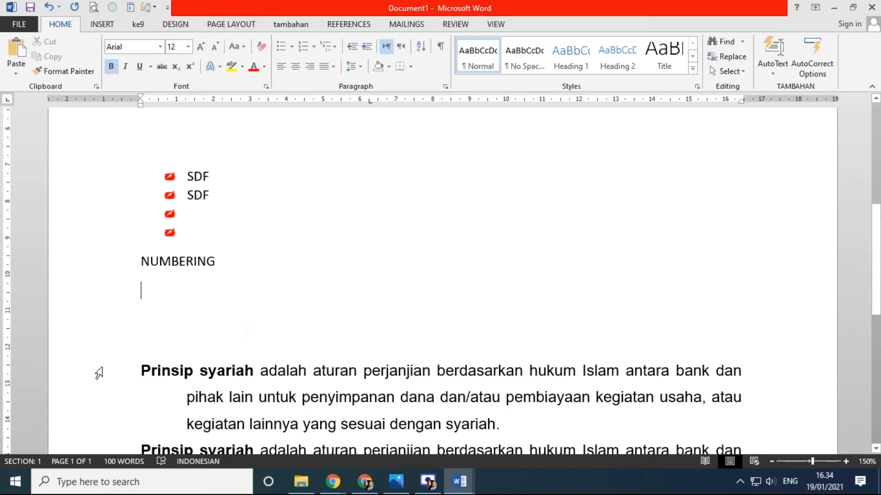
# - Create an automatic numbered list starting at 1. below NUMBERING with the items SDKFSDJ, SDFSD, SDF and SDF
pyautogui.write('1. ')
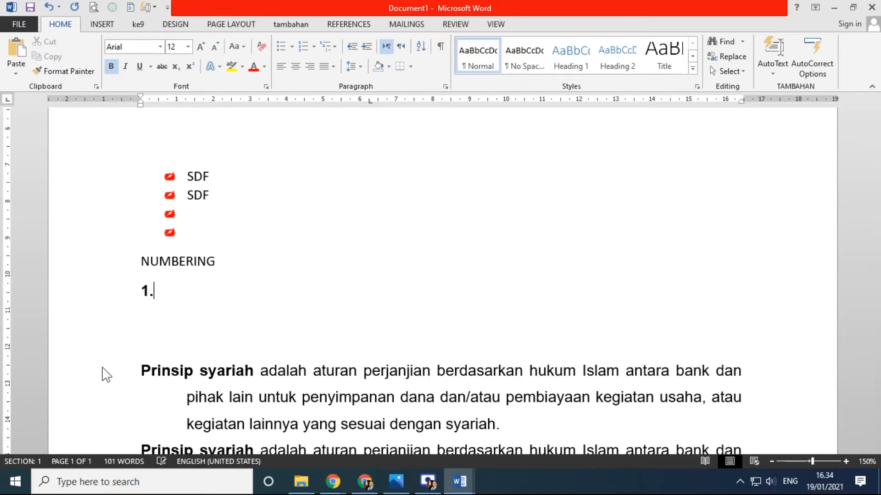
pyautogui.write('SDKFSDJ')
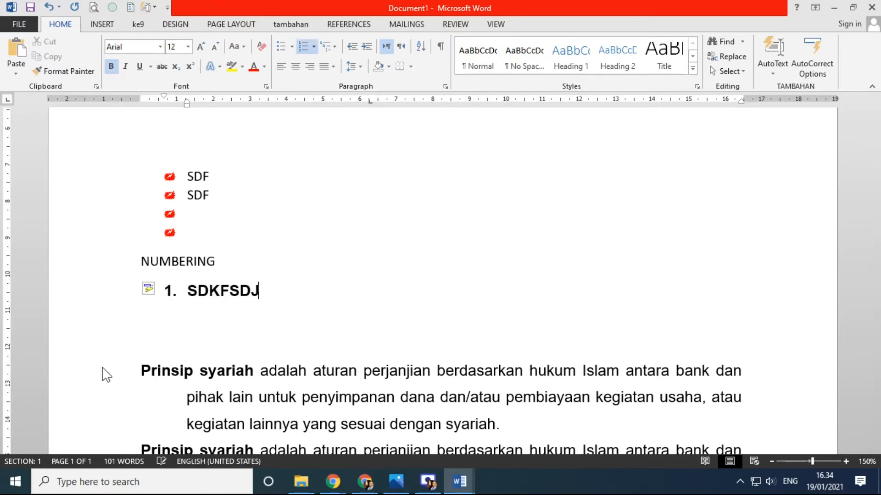
pyautogui.press('Return')
pyautogui.write('SDFSD')
pyautogui.press('Return')
pyautogui.write('SDF')
pyautogui.press('Return')
pyautogui.write('SDF')
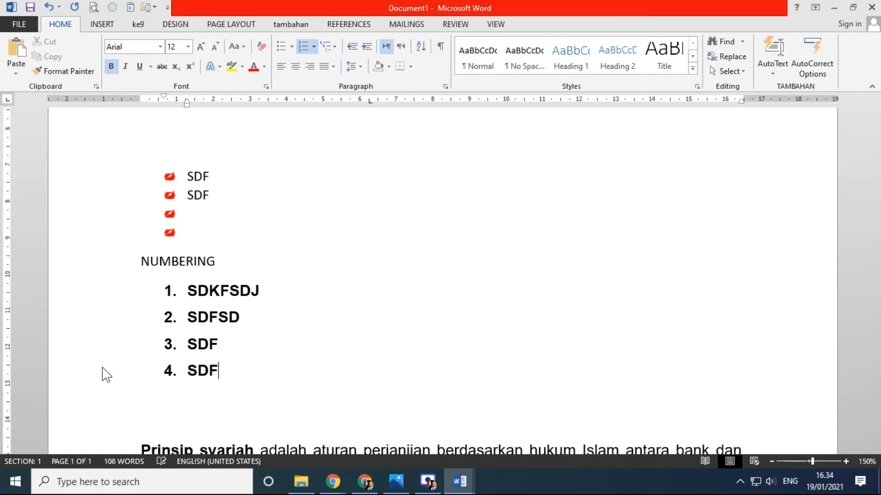
# - Change the number format of the list under NUMBERING to lowercase letters a., b., c
pyautogui.click(169, 292)
pyautogui.click(314, 46)
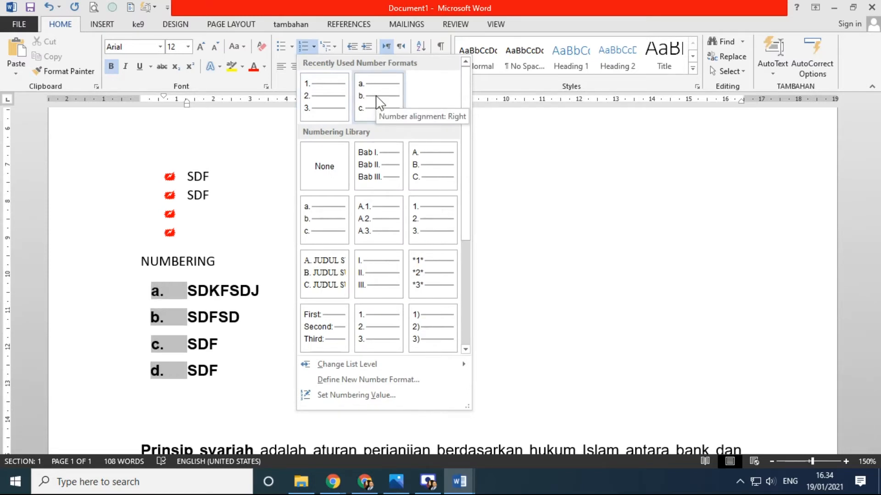
pyautogui.click(310, 227)
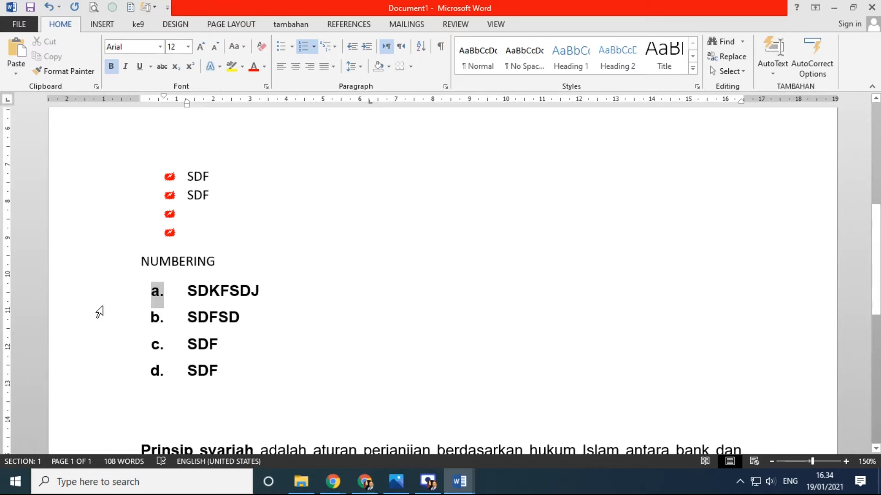
# - Delete all four items of the list under NUMBERING and start a new automatic lettered list with a. there
pyautogui.moveTo(99, 295); pyautogui.dragTo(101, 378)
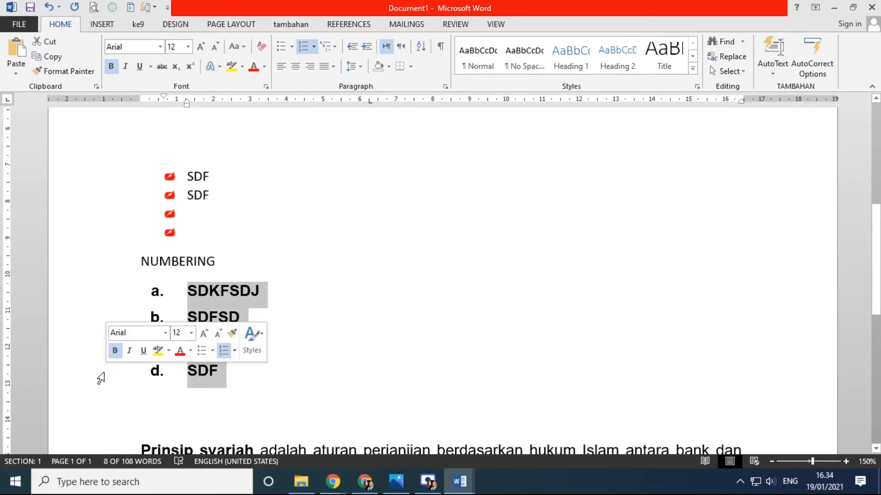
pyautogui.press('BackSpace')
pyautogui.write('A')
pyautogui.press('BackSpace')
pyautogui.write('a.')
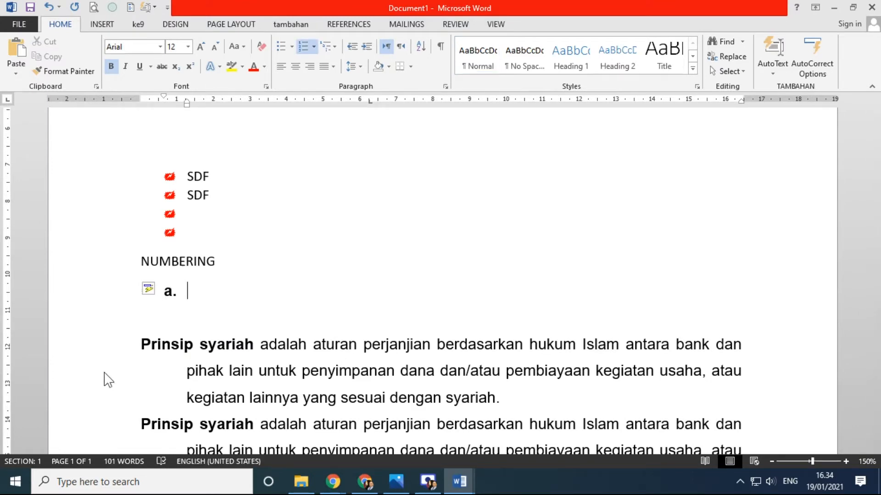
# - Enter the items Sdfsdf, Sdf, Sdfsdf and Dsfd in the lettered list, and end the list with an unnumbered line
pyautogui.write(' sdfsdf')
pyautogui.press('Return')
pyautogui.write('sdf')
pyautogui.press('Return')
pyautogui.write('sdfsd')
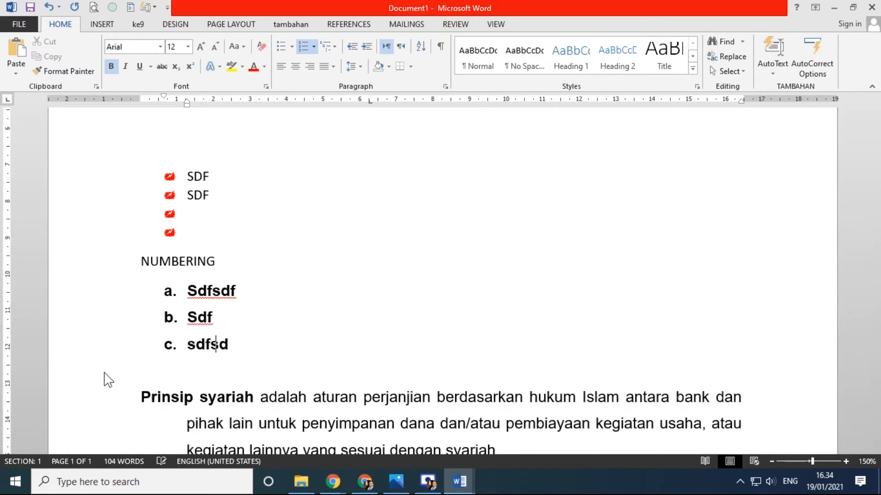
pyautogui.write('f')
pyautogui.press('Return')
pyautogui.write('dsfd')
pyautogui.press('Return')
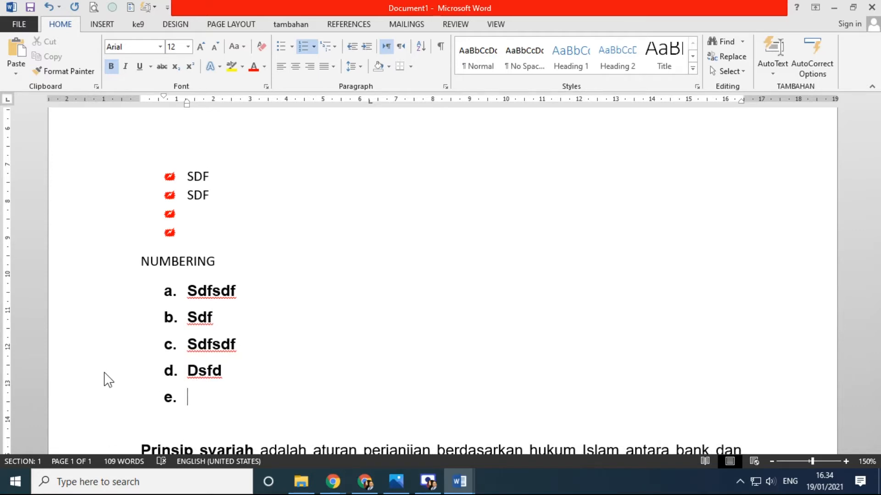
pyautogui.press('BackSpace')
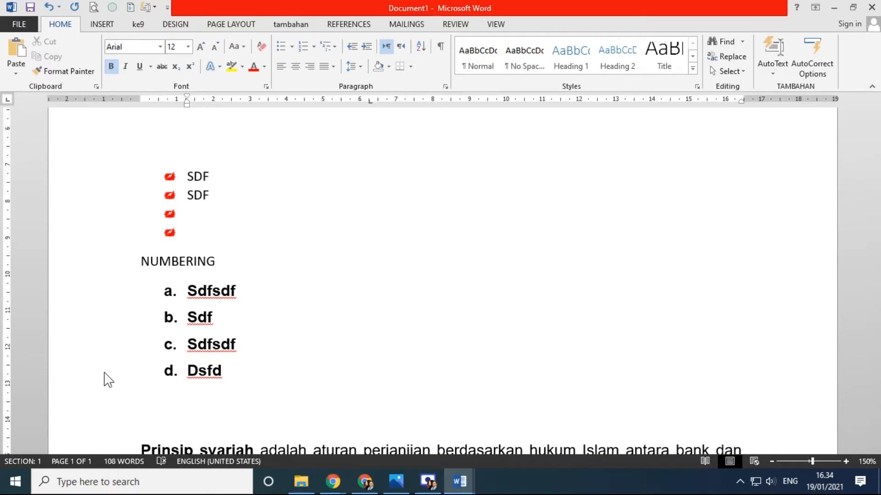
# - Delete the blank lines between the lettered list and the first Prinsip syariah paragraph
pyautogui.scroll(-3, 305, 344)
pyautogui.scroll(-1, 304, 345)
pyautogui.scroll(2, 330, 321)
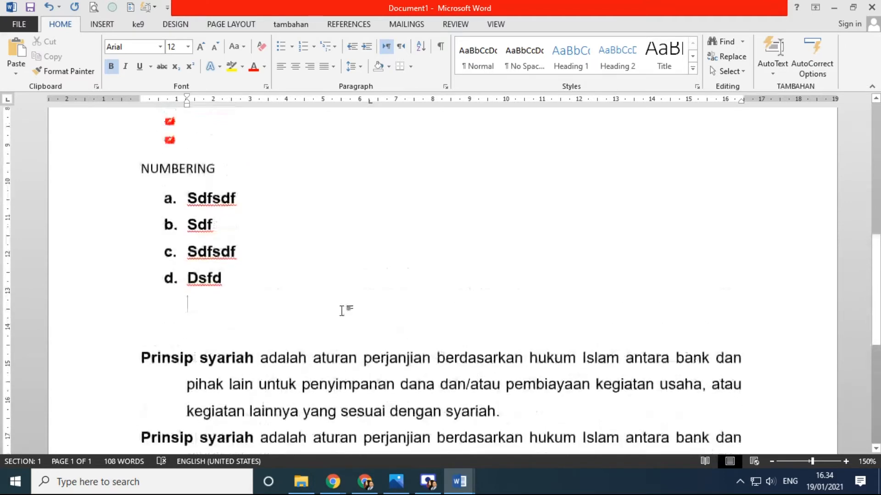
pyautogui.scroll(1, 363, 241)
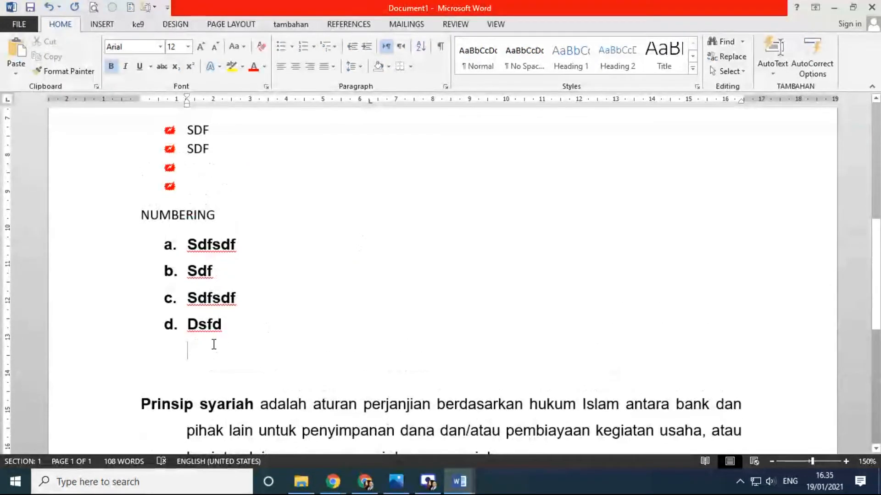
pyautogui.click(214, 344)
pyautogui.scroll(-2, 225, 342)
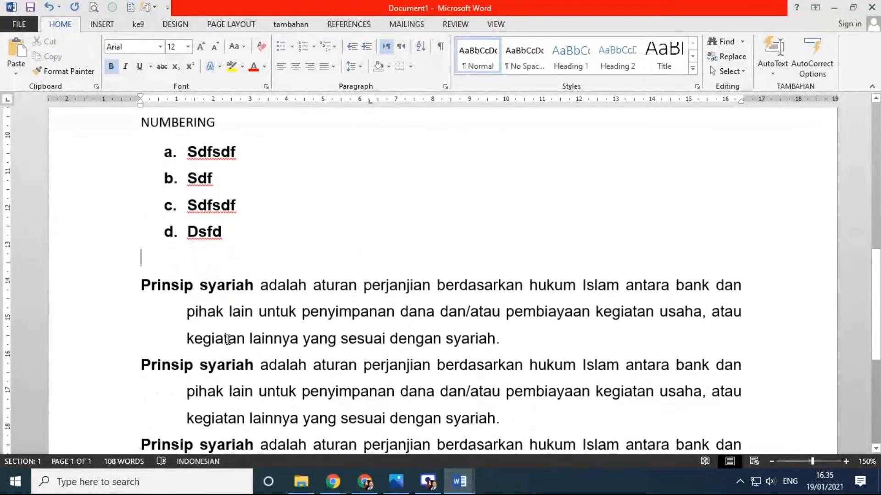
pyautogui.press('Delete')
# - Indent the three Prinsip syariah paragraphs so their first lines start at about 1.25 cm and hanging lines at about 2.5 cm
pyautogui.scroll(-1, 323, 305)
pyautogui.moveTo(120, 211); pyautogui.dragTo(153, 436)
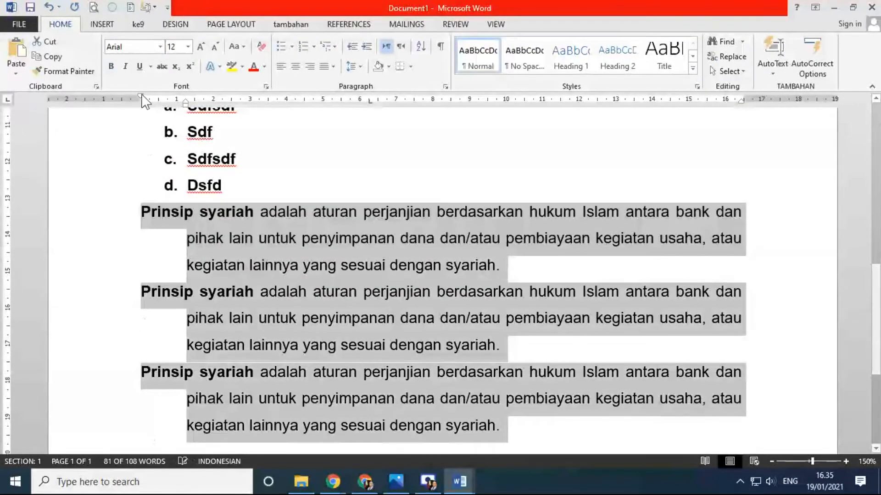
pyautogui.moveTo(185, 103); pyautogui.dragTo(231, 102)
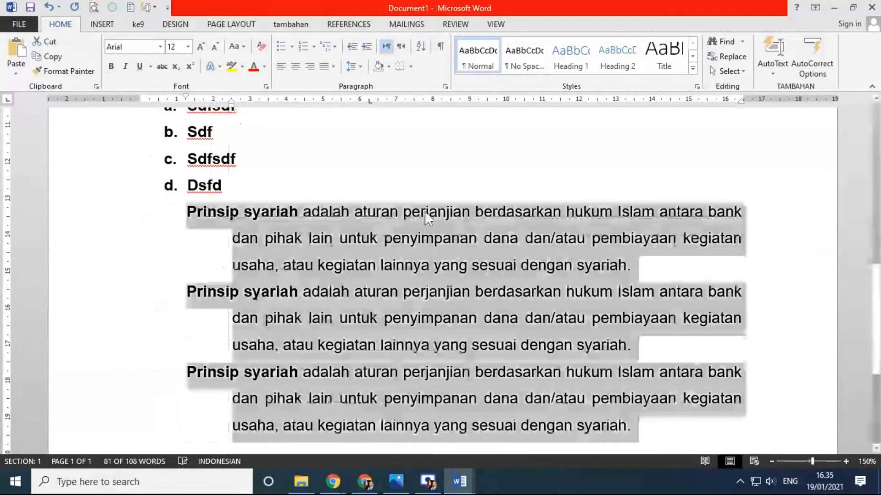
pyautogui.scroll(-3, 216, 315)
pyautogui.click(232, 327)
pyautogui.scroll(4, 560, 407)
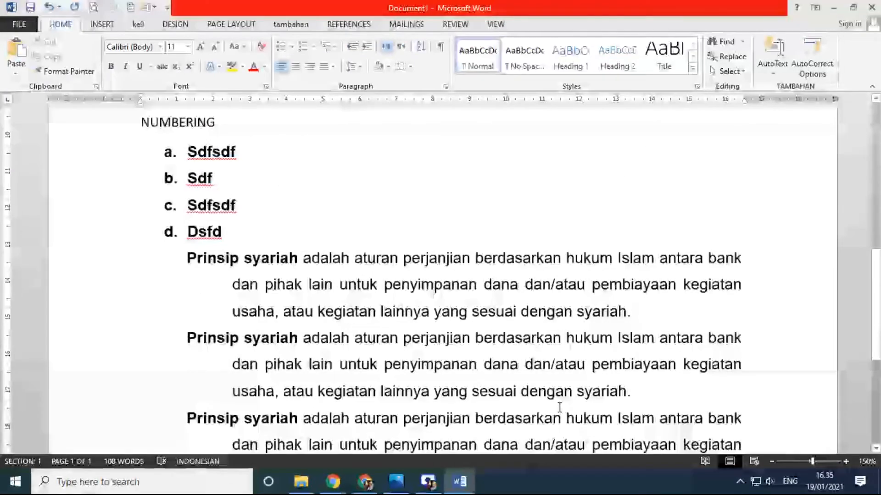
# - Copy list item d. Dsfd and paste it on the empty line below the last Prinsip syariah paragraph
pyautogui.click(92, 233)
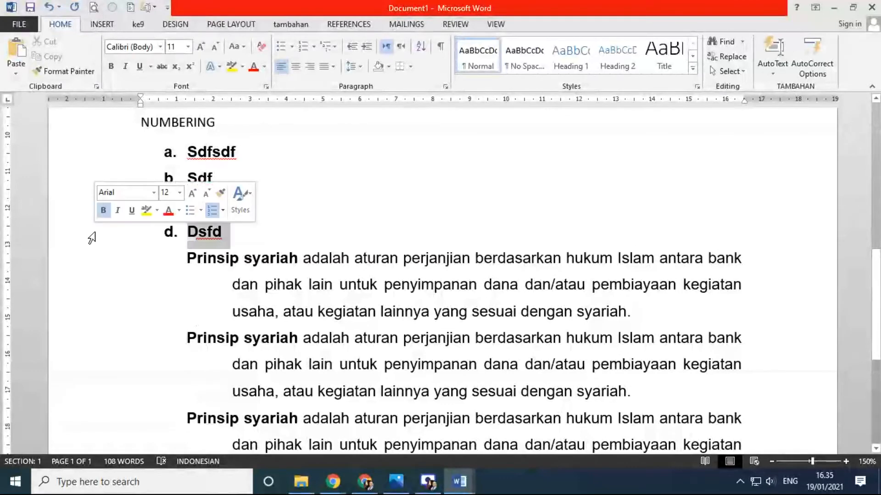
pyautogui.scroll(-5, 194, 183)
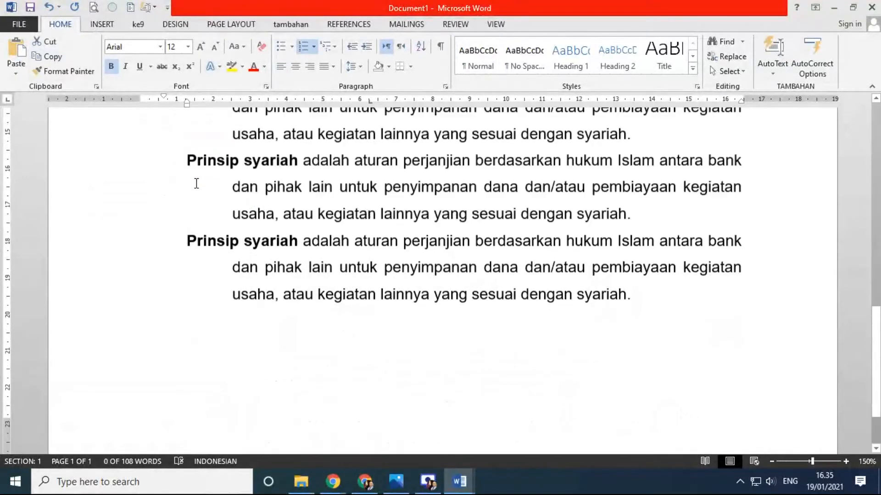
pyautogui.click(230, 328)
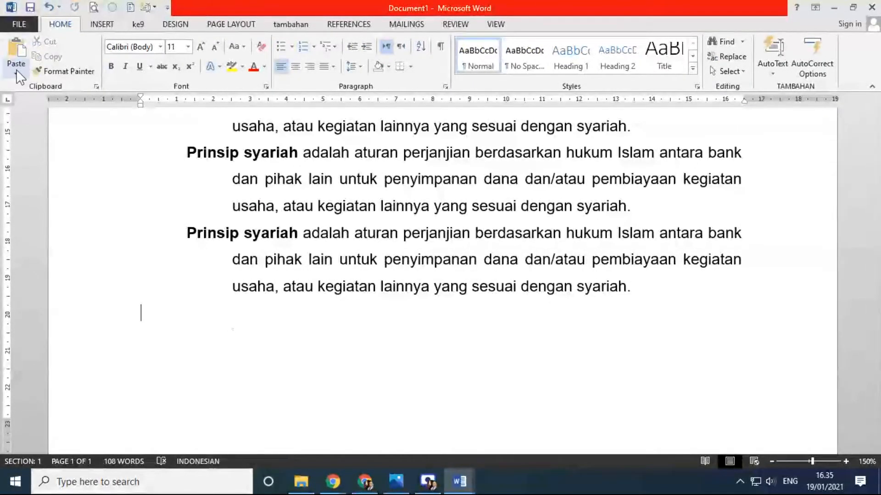
pyautogui.click(15, 50)
pyautogui.scroll(3, 341, 249)
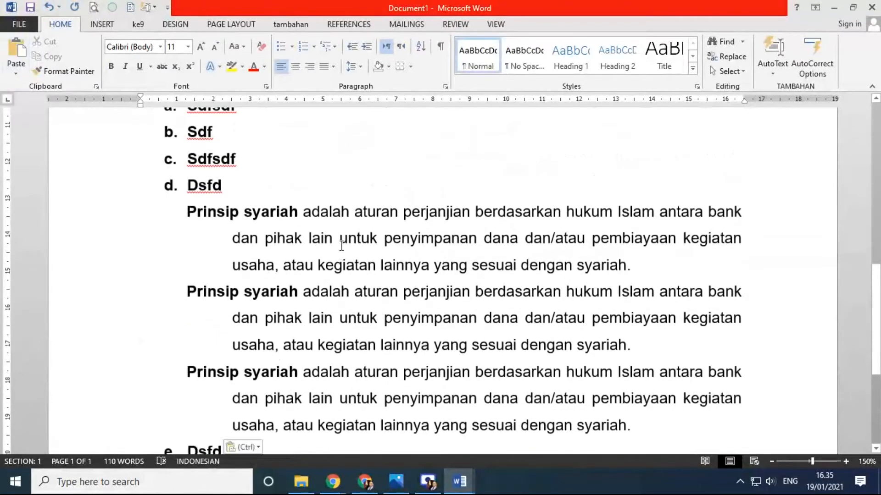
# - Delete the pasted item e. Dsfd below the last Prinsip syariah paragraph
pyautogui.scroll(-2, 342, 248)
pyautogui.click(209, 177)
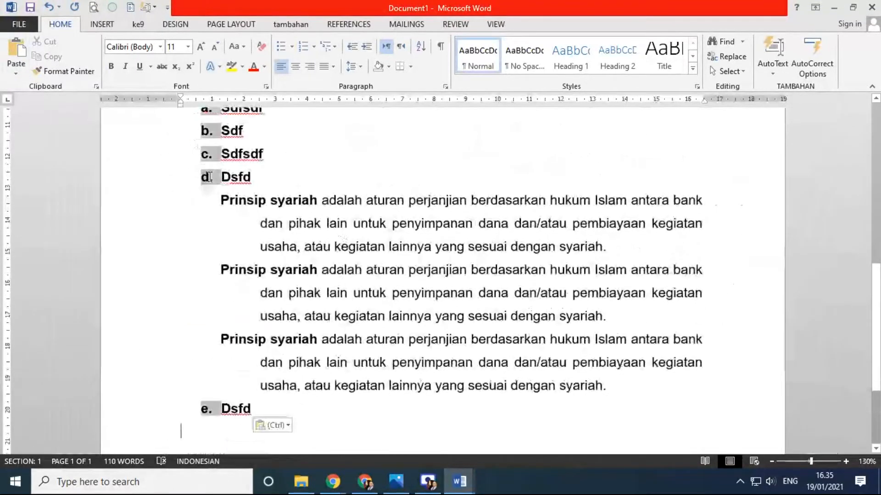
pyautogui.click(315, 408)
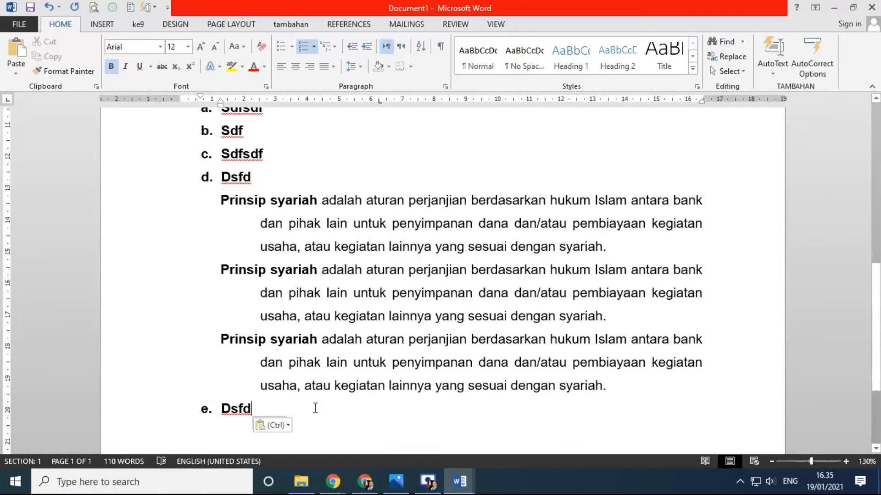
pyautogui.click(156, 412)
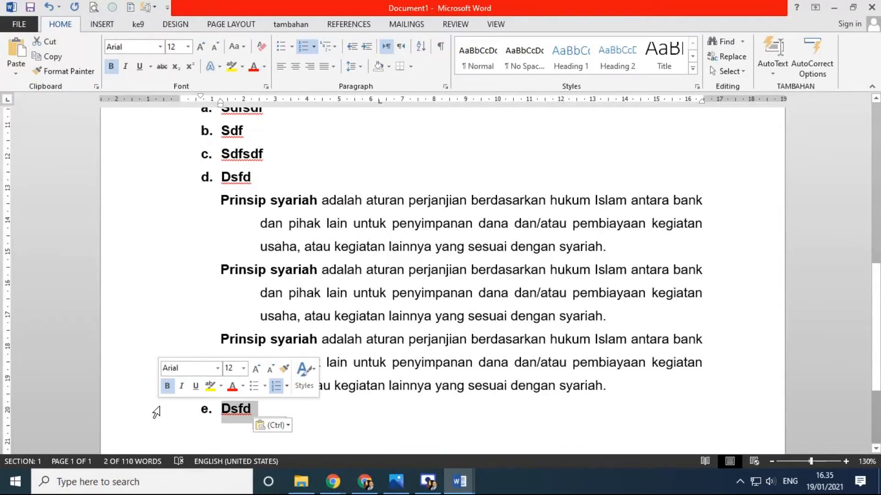
pyautogui.press('Delete')
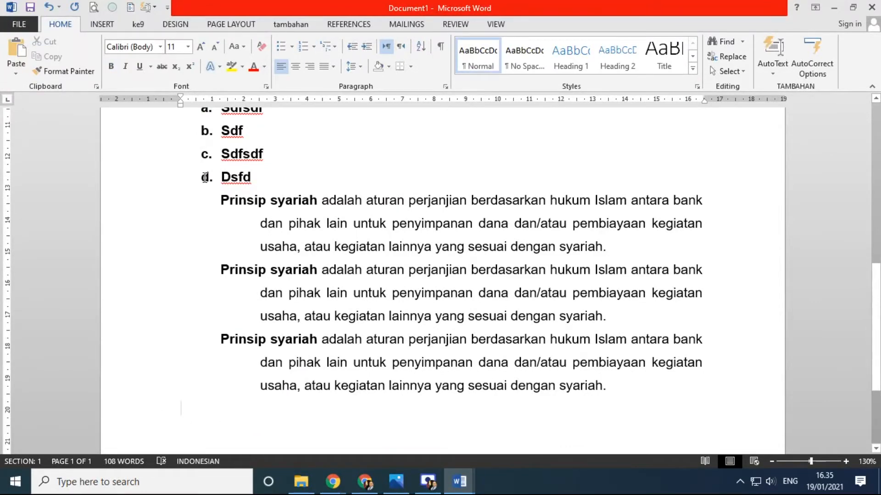
# - Copy the numbering format of item d. with Format Painter onto the empty line below the last paragraph
pyautogui.click(200, 179)
pyautogui.click(61, 71)
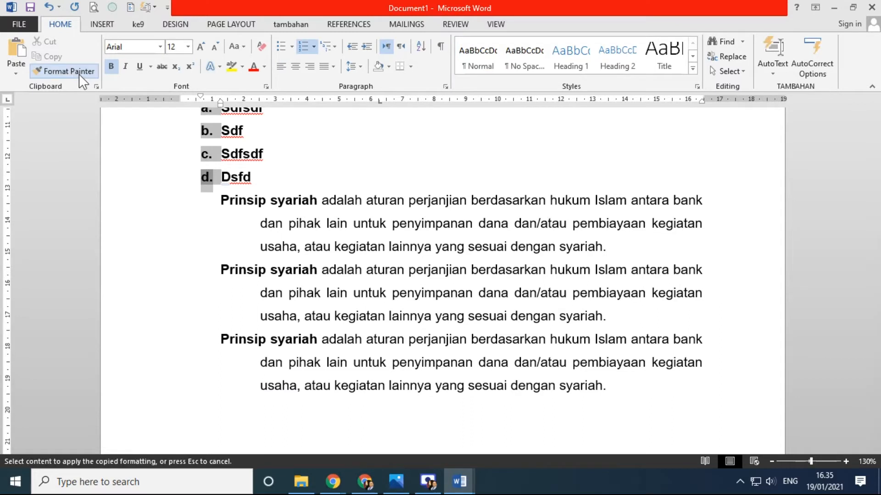
pyautogui.click(261, 418)
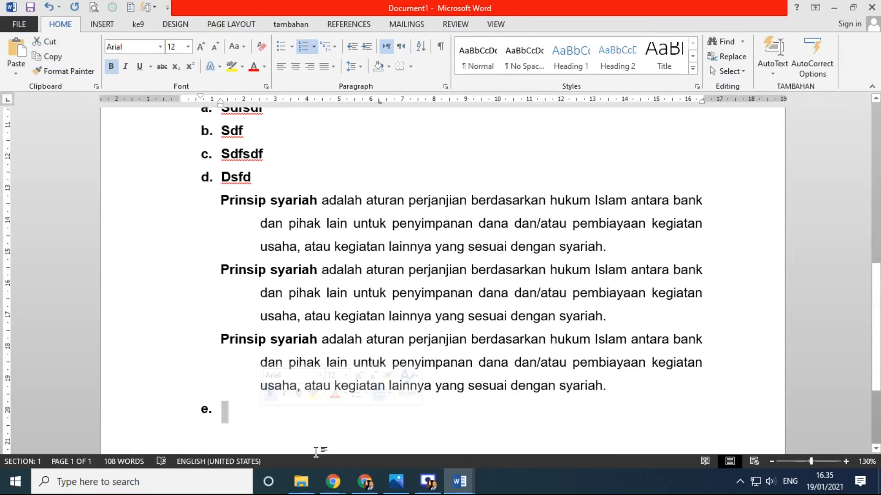
# - Enter the items Sdadas, Asdsa and sad in the continued lettered list below the paragraphs
pyautogui.write('sdadas')
pyautogui.press('Return')
pyautogui.write('asdsa')
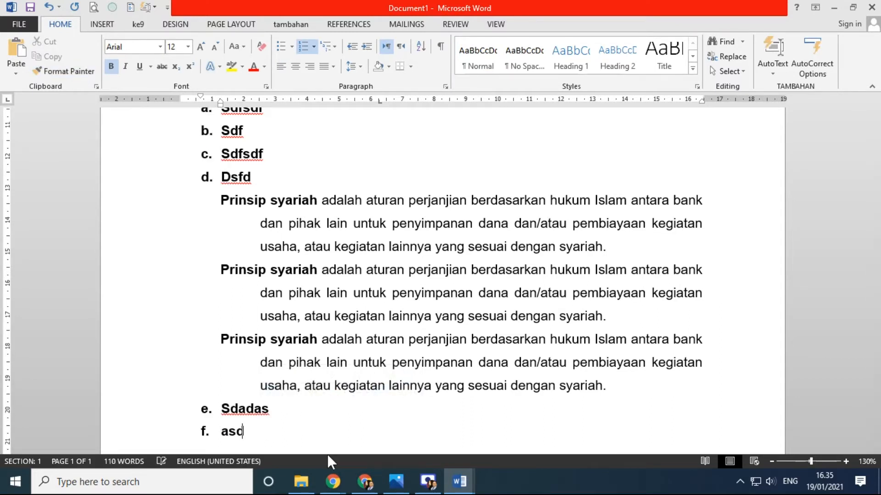
pyautogui.press('Return')
pyautogui.write('sad')
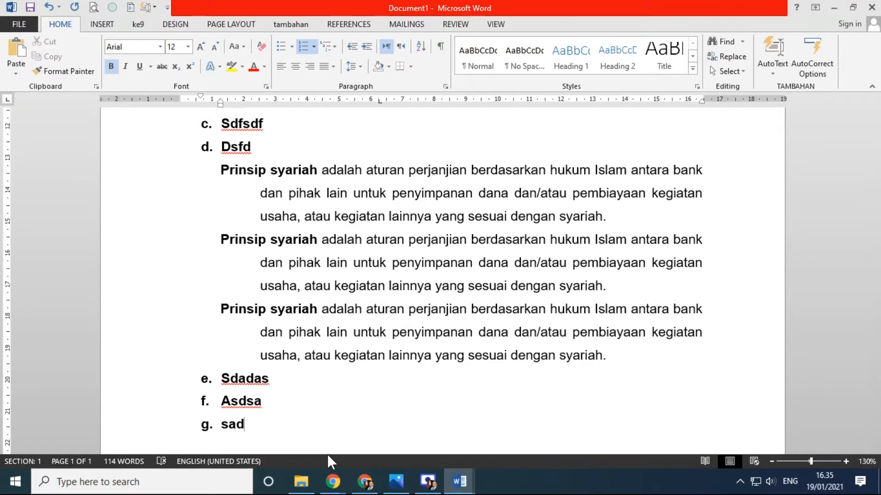
# - Select the lettered list's numbering and look through the number formats in the numbering library
pyautogui.scroll(3, 228, 273)
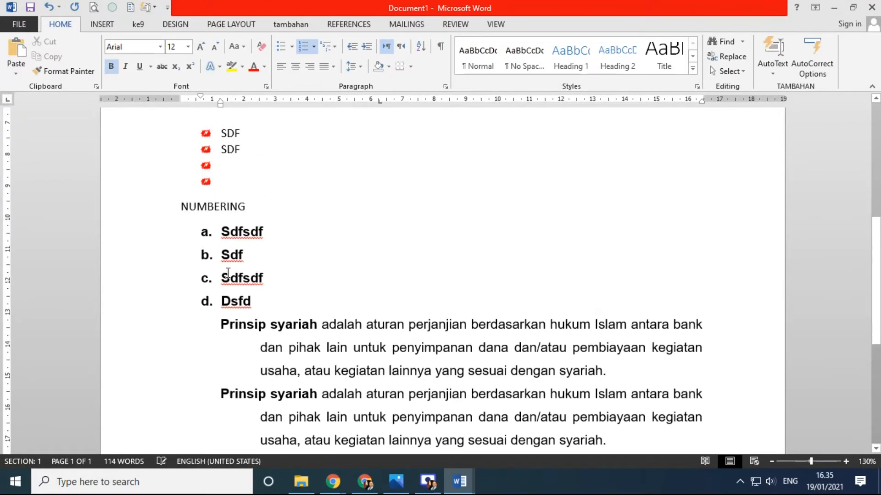
pyautogui.click(209, 233)
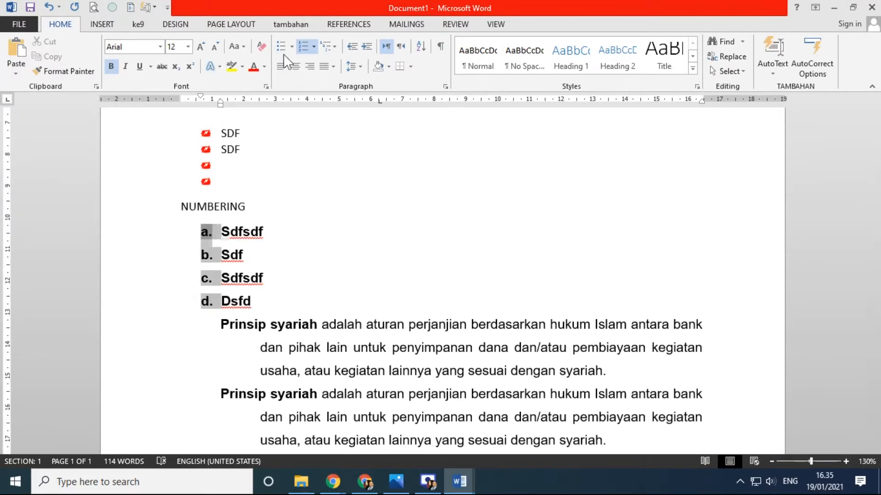
pyautogui.click(314, 47)
pyautogui.scroll(-2, 320, 88)
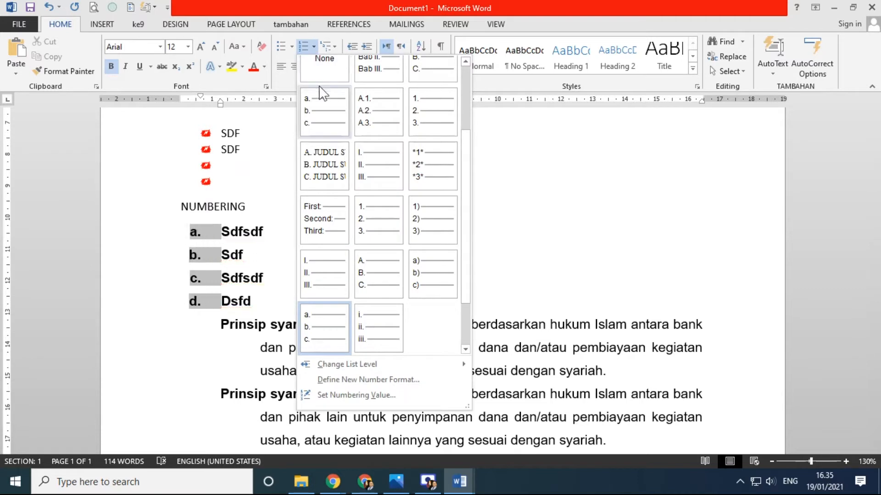
pyautogui.click(564, 209)
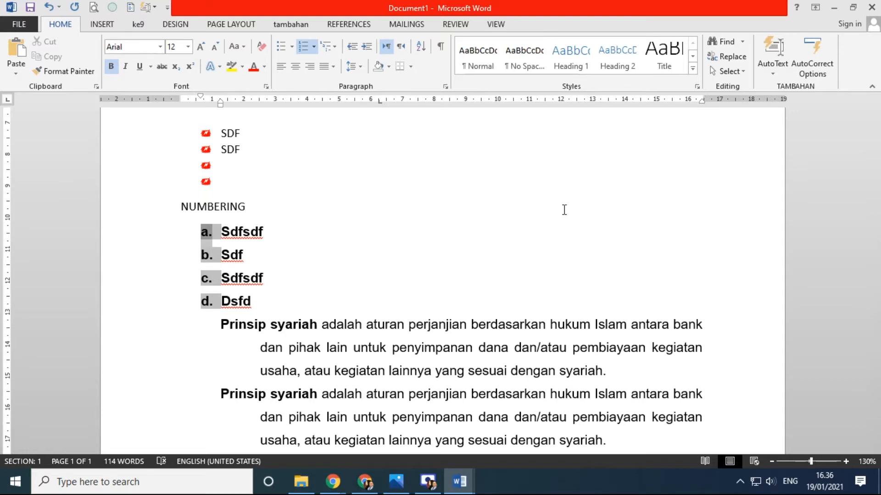
# - Start defining a new number format for the lettered list and look through the available number styles
pyautogui.scroll(-5, 409, 288)
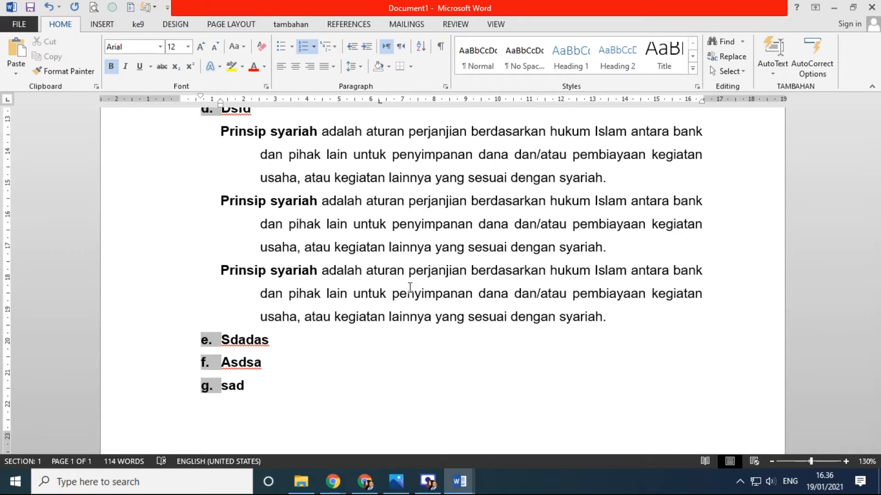
pyautogui.click(292, 46)
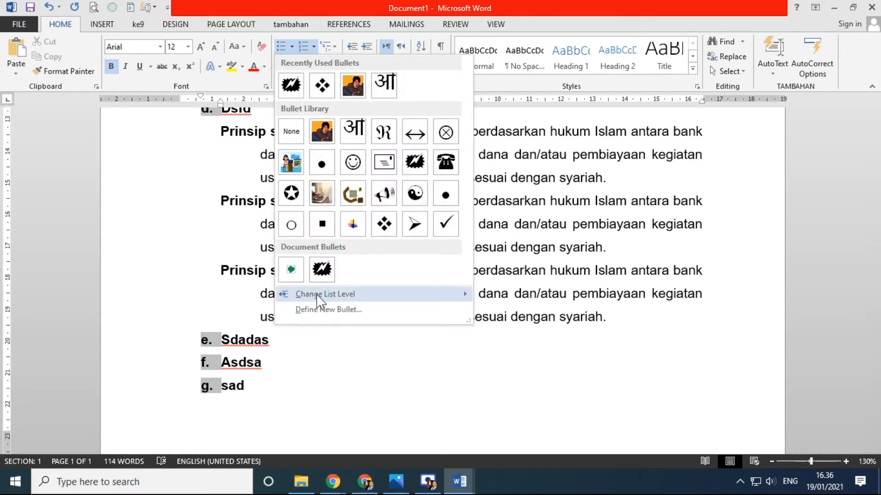
pyautogui.click(315, 47)
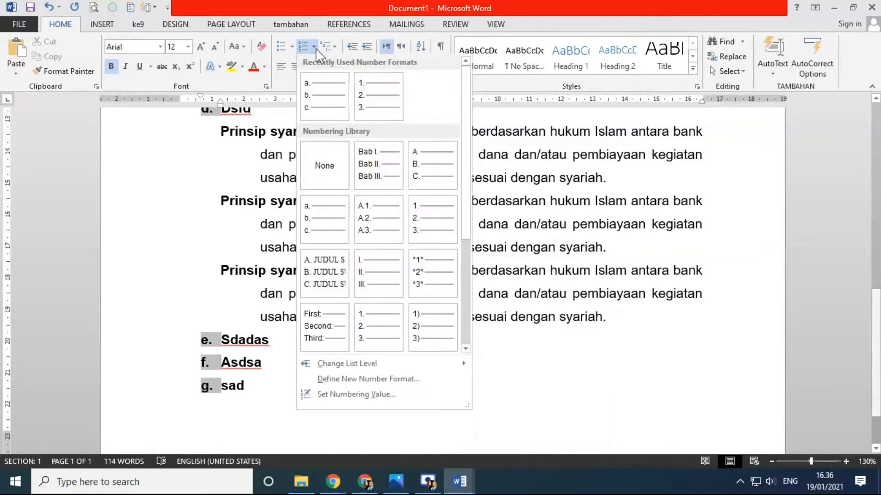
pyautogui.scroll(-2, 315, 48)
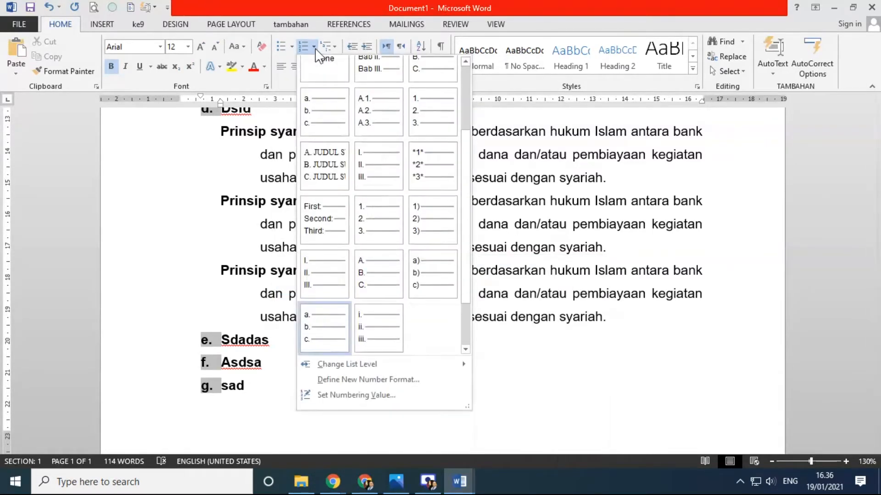
pyautogui.click(395, 380)
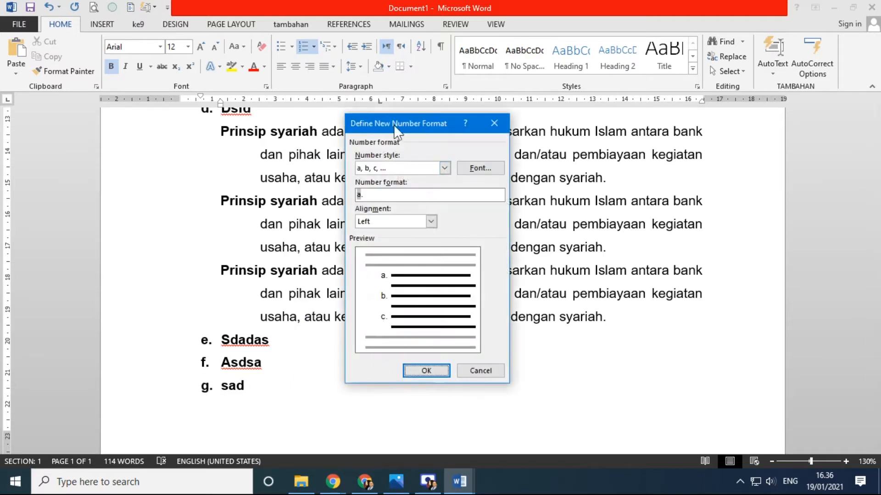
pyautogui.moveTo(394, 125); pyautogui.dragTo(340, 118)
pyautogui.click(390, 161)
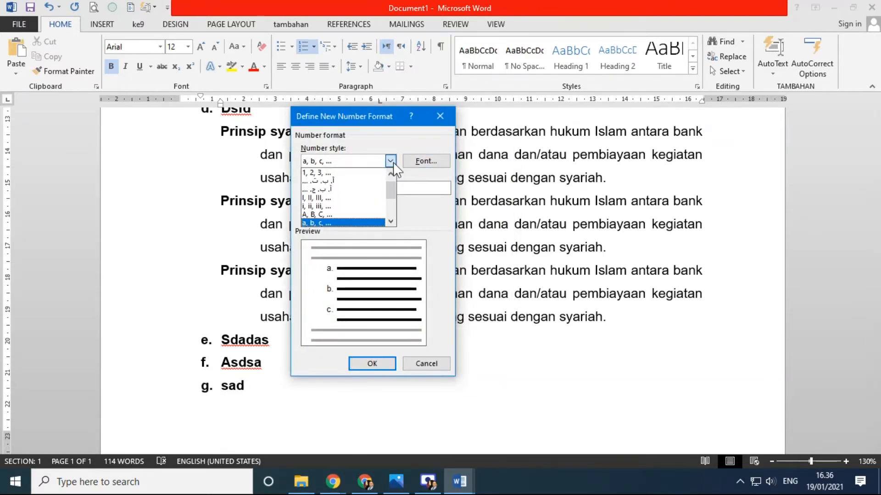
pyautogui.moveTo(393, 186)
pyautogui.mouseDown()
pyautogui.moveTo(394, 216)
pyautogui.moveTo(392, 177)
pyautogui.moveTo(391, 219)
pyautogui.moveTo(389, 187)
pyautogui.mouseUp()
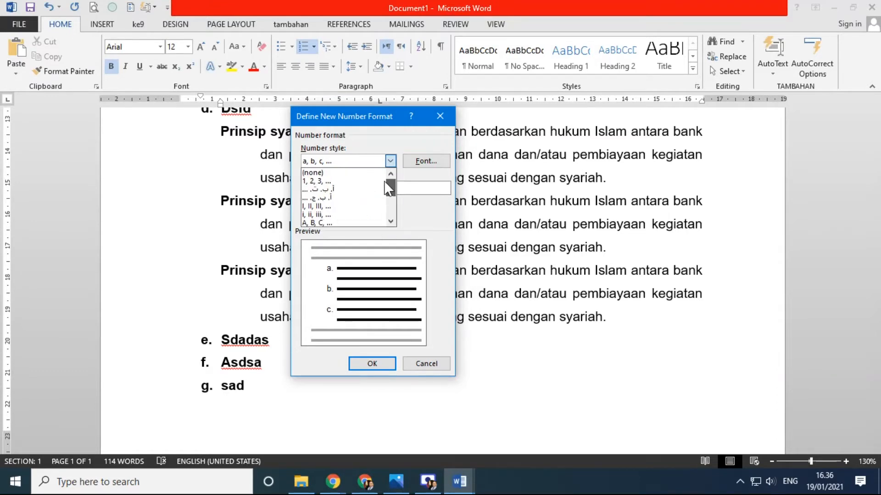
pyautogui.click(379, 113)
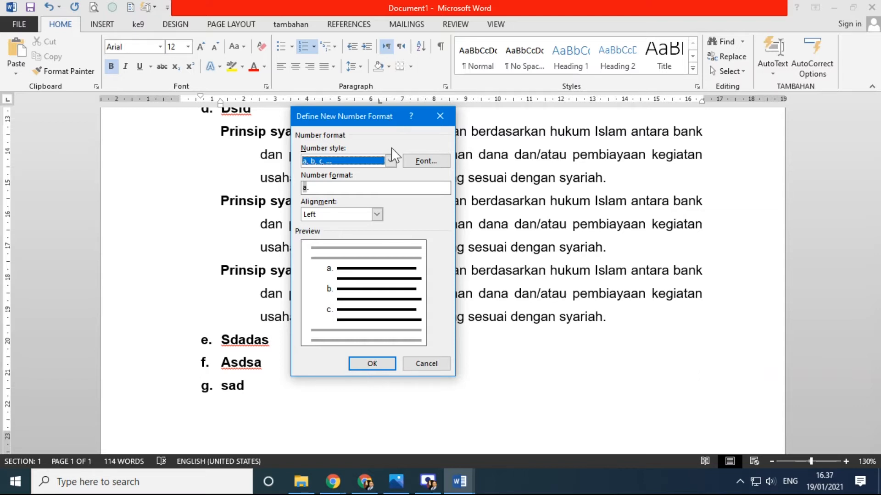
pyautogui.click(390, 160)
pyautogui.scroll(-3, 392, 220)
pyautogui.scroll(4, 392, 190)
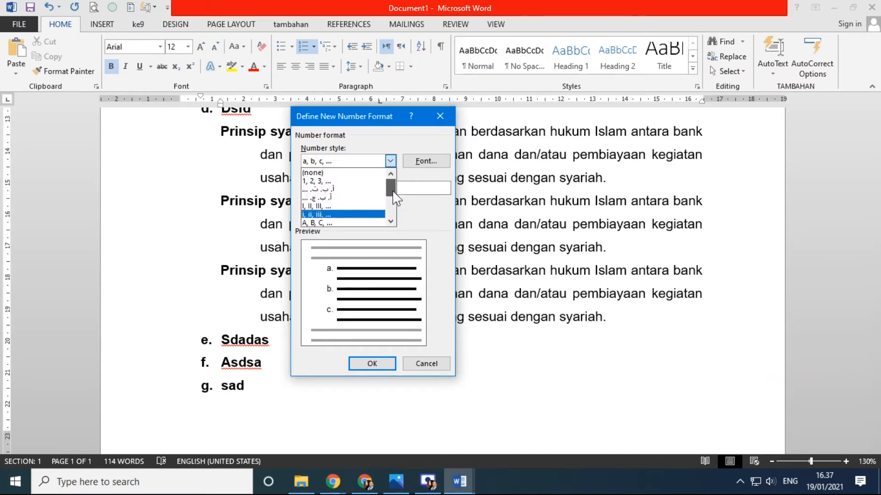
# - View the font settings of the new number format, leaving them and the format definition without changes
pyautogui.click(422, 163)
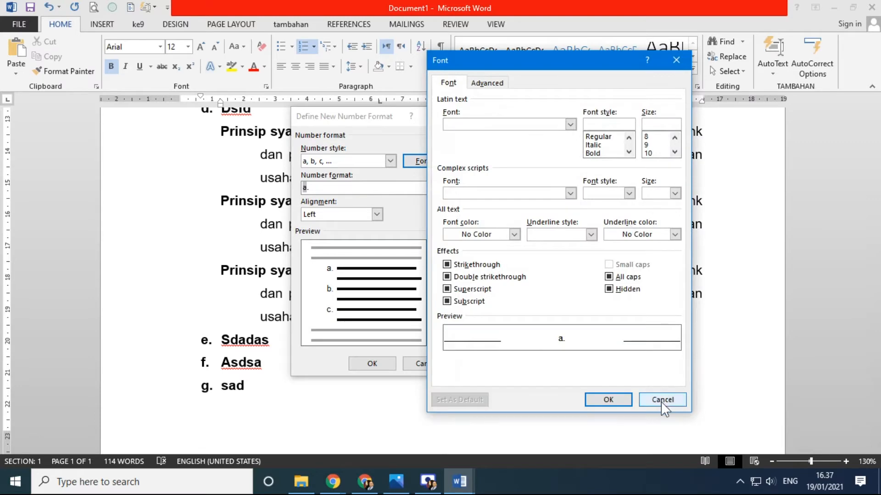
pyautogui.click(662, 401)
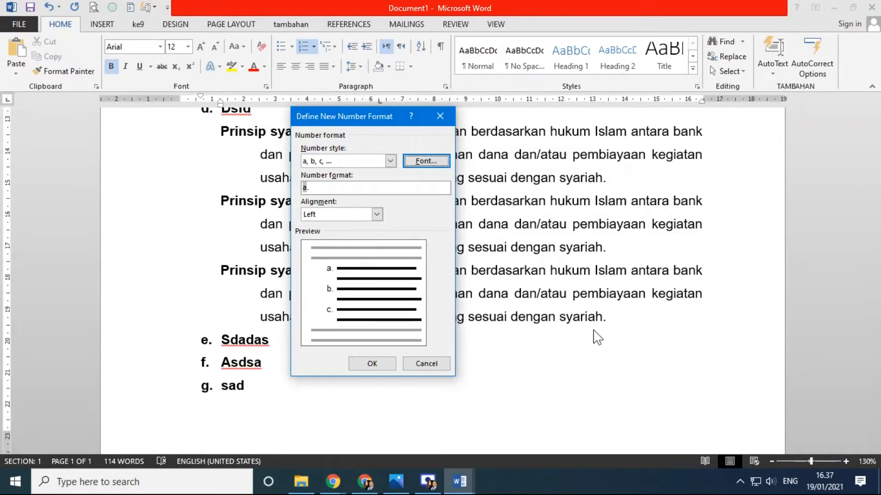
pyautogui.moveTo(364, 114); pyautogui.dragTo(404, 127)
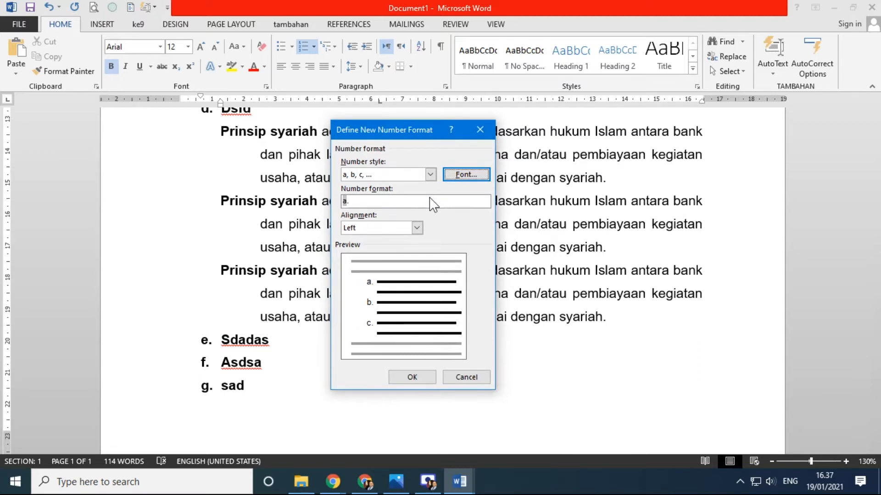
pyautogui.click(468, 379)
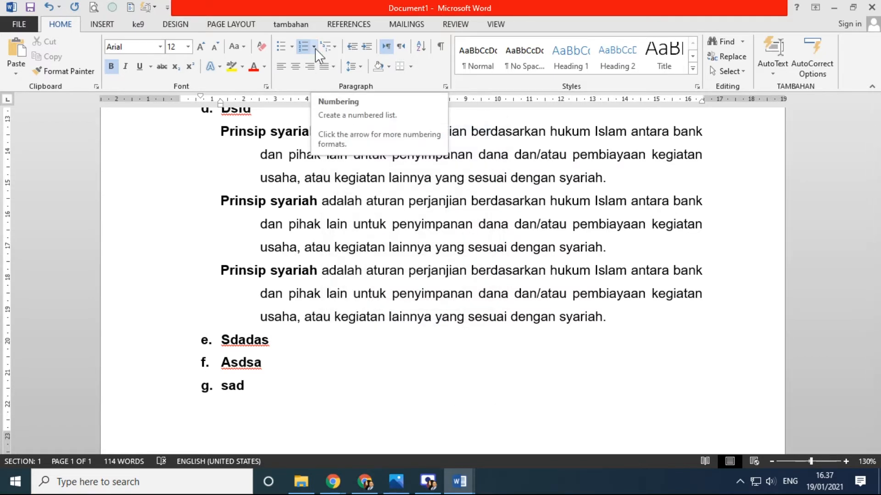
# - Reopen the new number format definition for the lettered list and select the letter in the number format
pyautogui.click(314, 48)
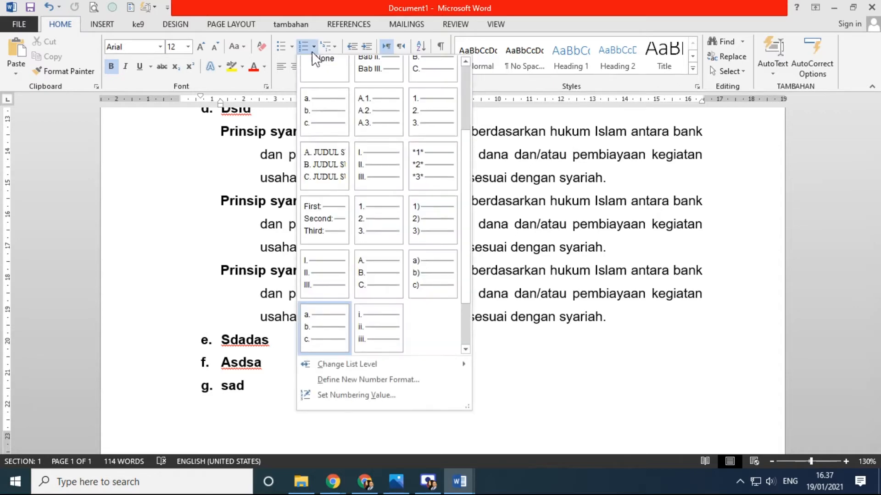
pyautogui.click(314, 48)
pyautogui.click(315, 48)
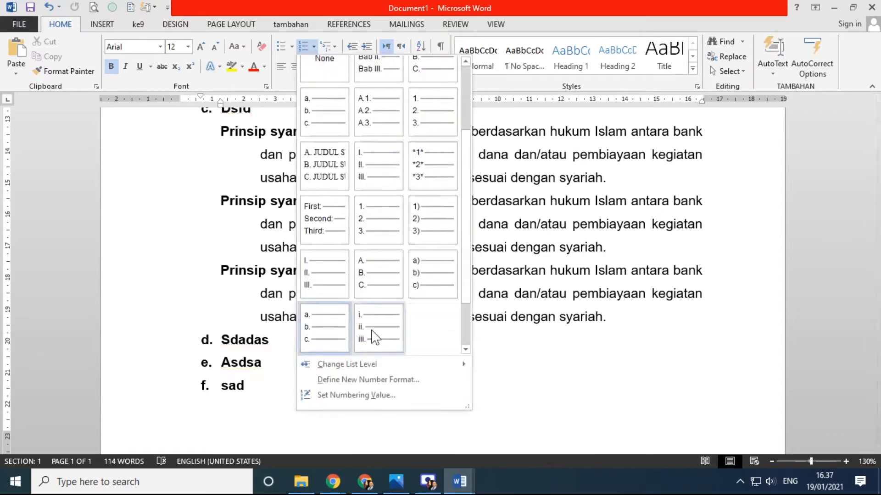
pyautogui.click(374, 378)
pyautogui.moveTo(368, 127); pyautogui.dragTo(396, 129)
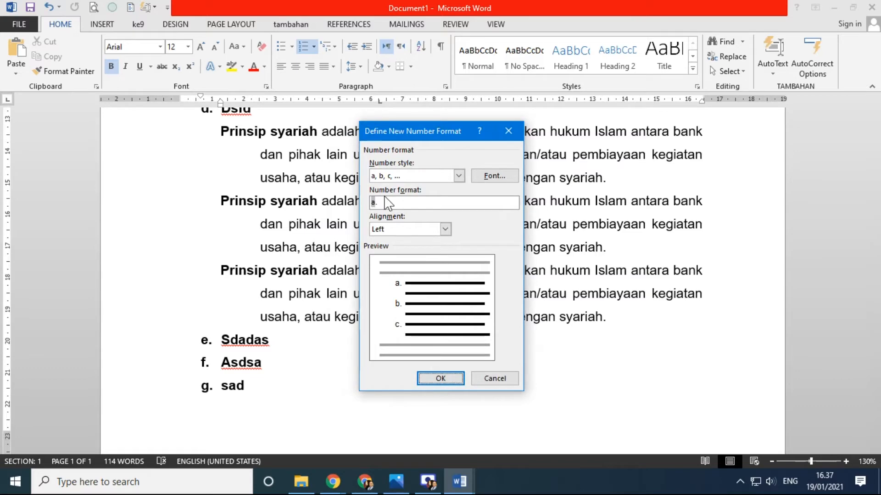
pyautogui.click(385, 202)
pyautogui.doubleClick(388, 203)
pyautogui.click(374, 202)
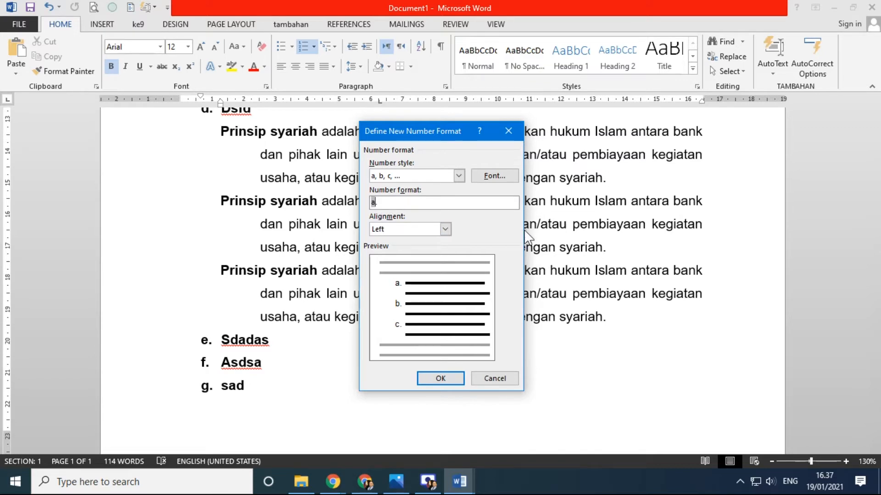
pyautogui.doubleClick(372, 202)
# - Try the number styles 1, 2, 3, Arabic letters, I, II, III and i, ii, iii for the new format
pyautogui.click(459, 176)
pyautogui.moveTo(458, 199); pyautogui.dragTo(460, 193)
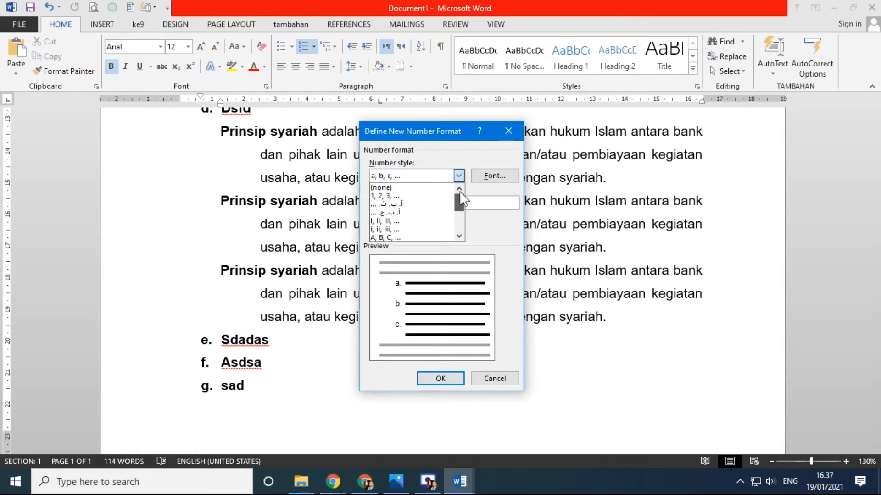
pyautogui.click(422, 197)
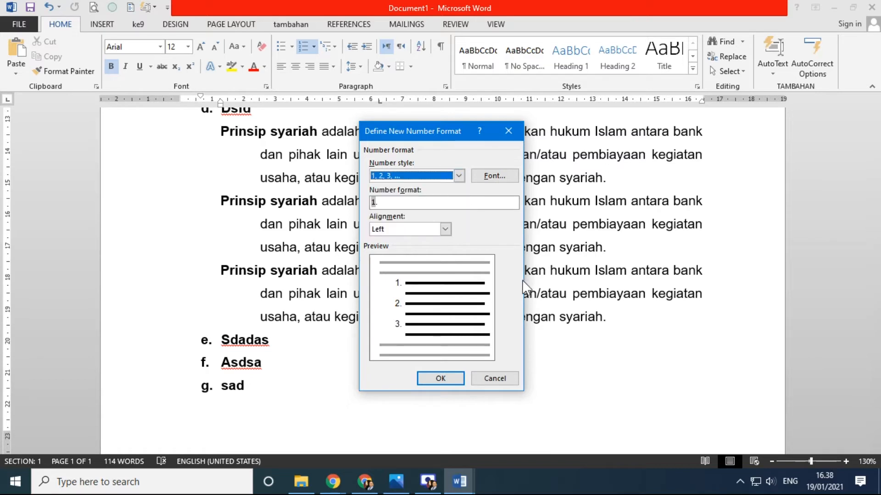
pyautogui.click(460, 175)
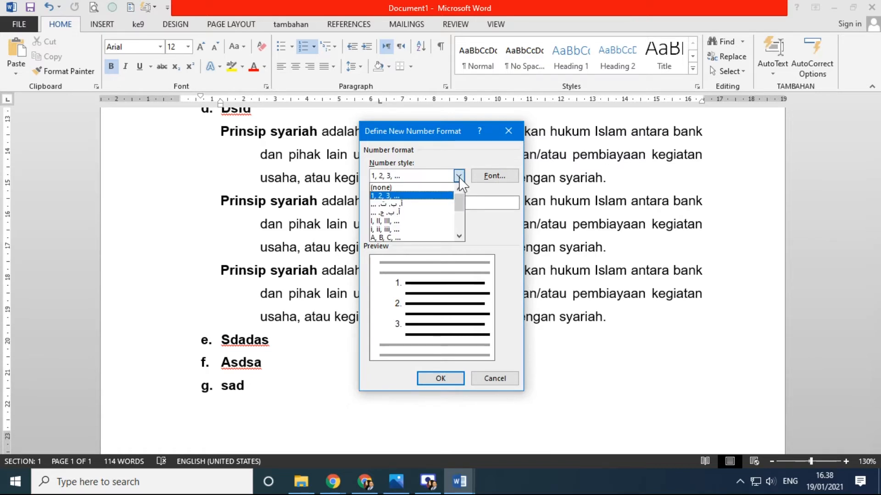
pyautogui.click(402, 204)
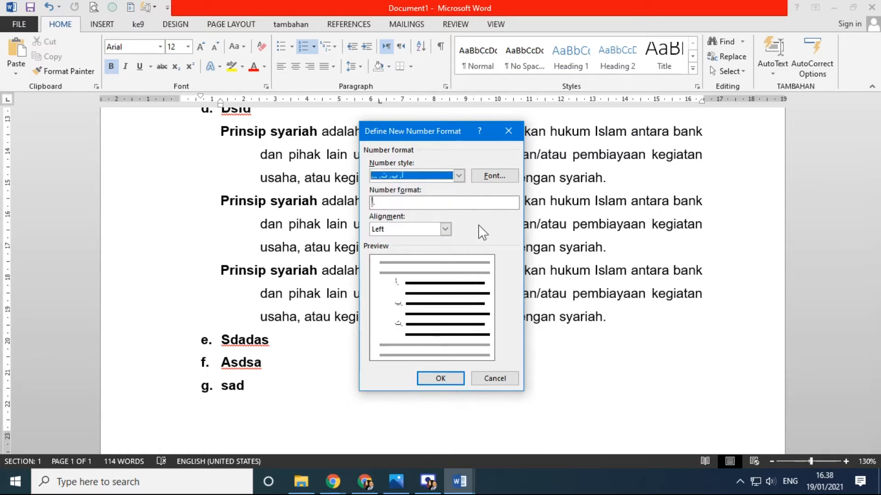
pyautogui.click(459, 176)
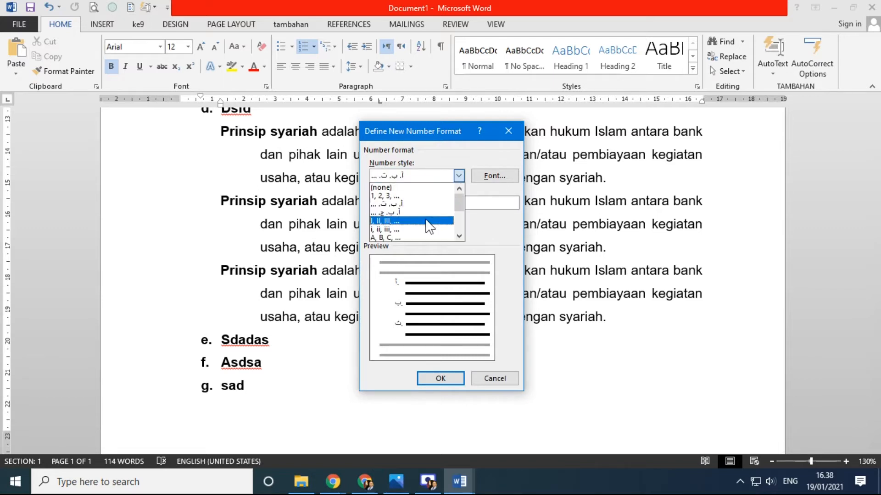
pyautogui.click(427, 224)
pyautogui.click(458, 178)
pyautogui.click(442, 213)
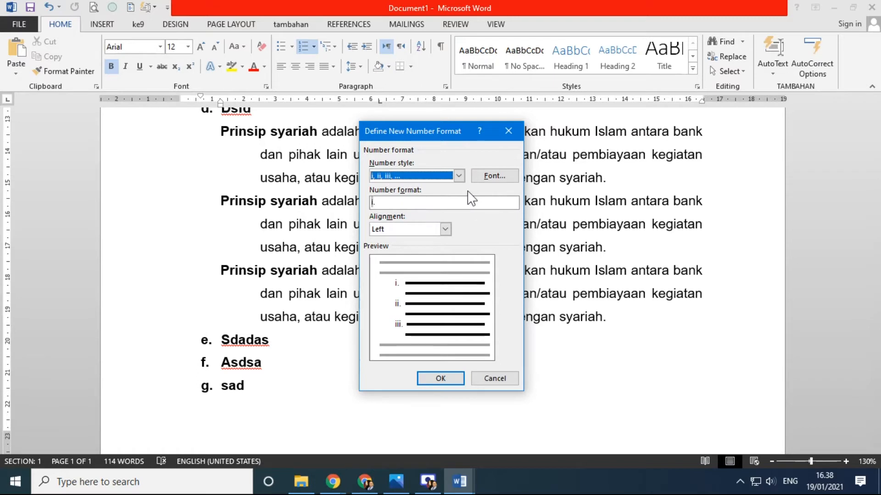
# - Prefix the number format with "A." and set the number style to 1st, 2nd, 3rd
pyautogui.click(397, 205)
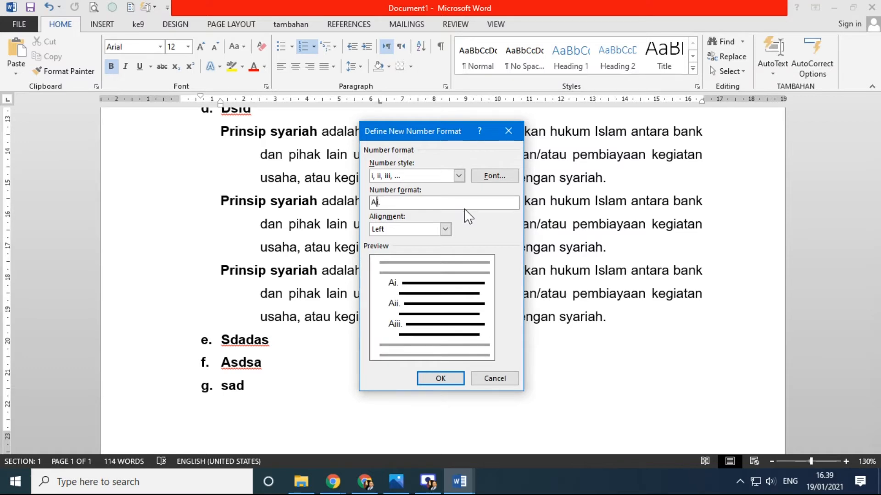
pyautogui.write('.')
pyautogui.click(389, 202)
pyautogui.click(459, 175)
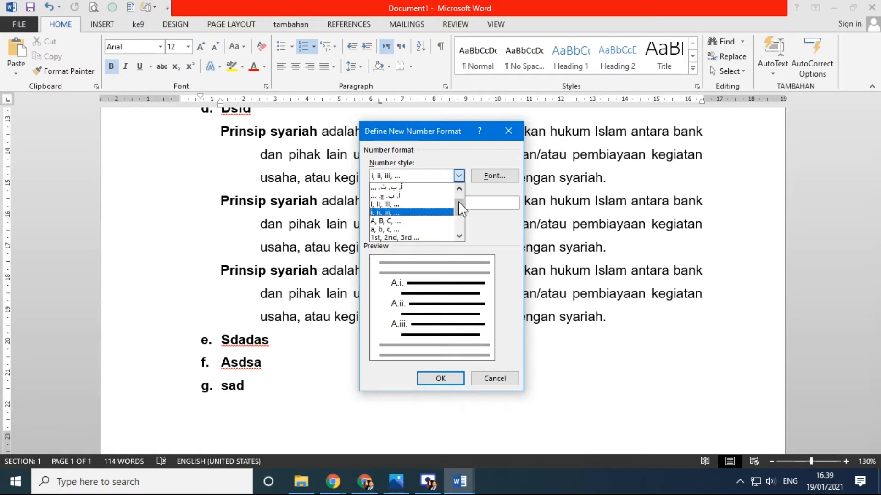
pyautogui.click(394, 238)
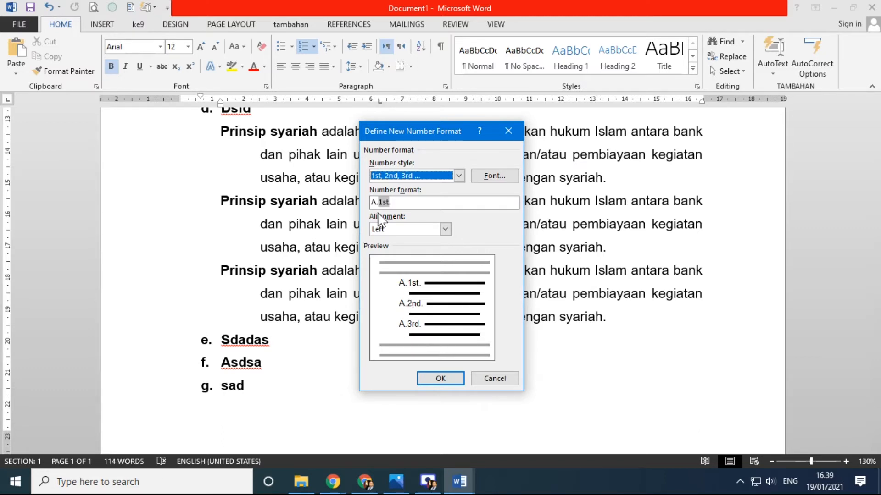
# - Replace the period after the ordinal with ")" in the number format and apply the format to the list
pyautogui.click(398, 202)
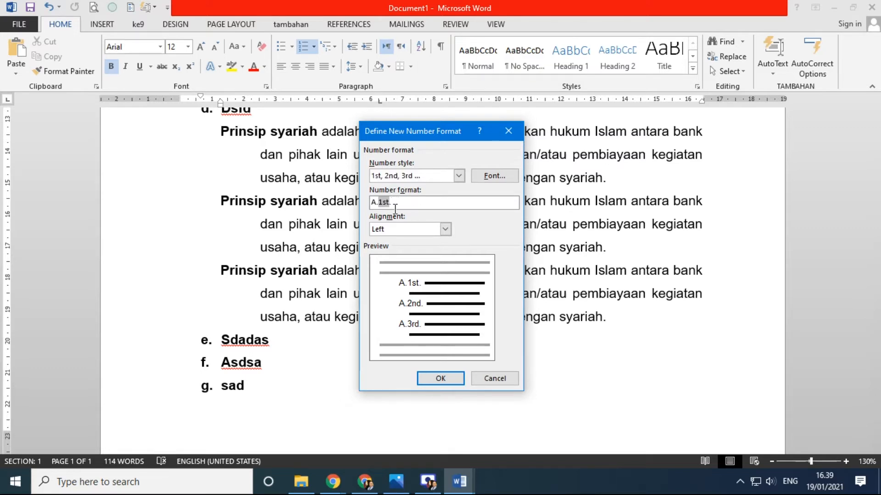
pyautogui.moveTo(400, 204); pyautogui.dragTo(373, 206)
pyautogui.click(458, 175)
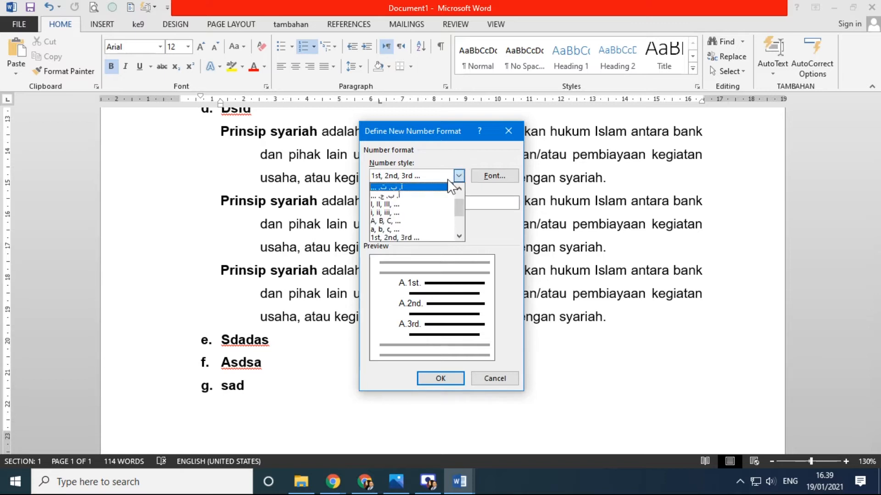
pyautogui.click(487, 206)
pyautogui.click(391, 204)
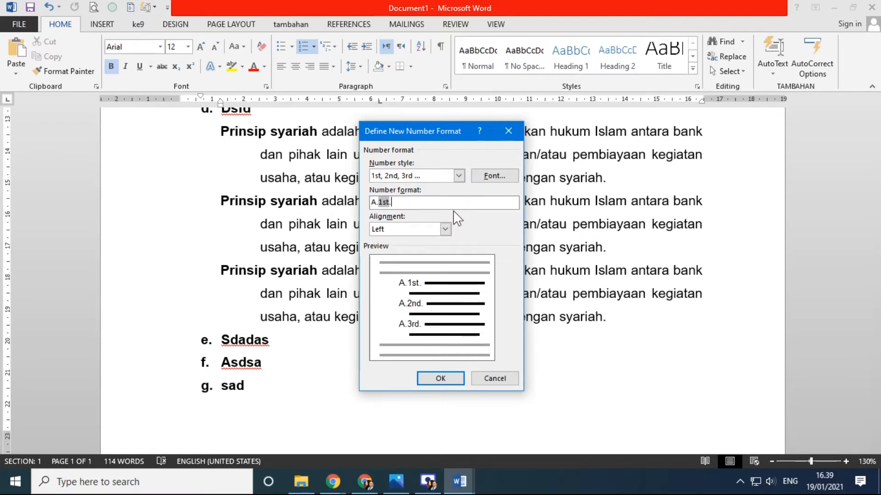
pyautogui.press('BackSpace')
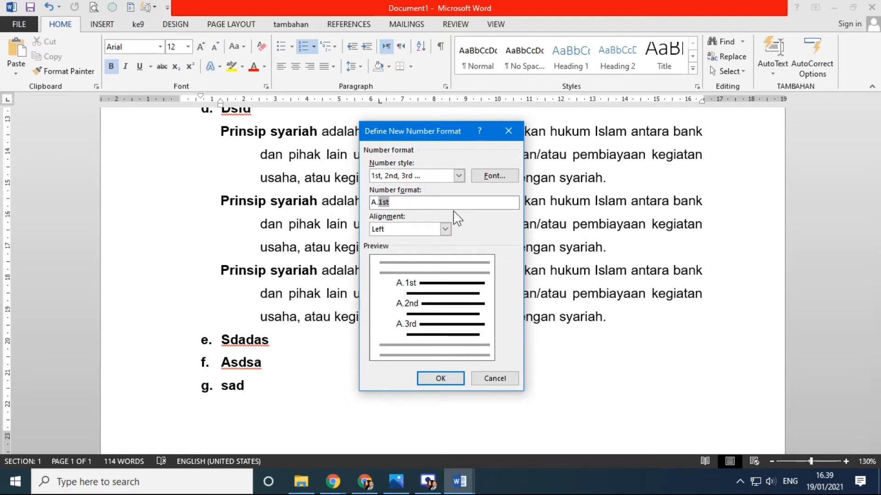
pyautogui.write(')')
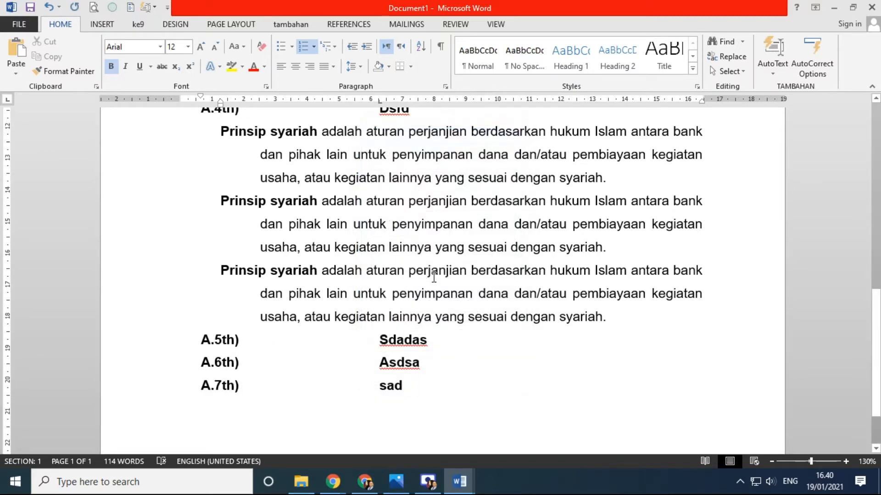
pyautogui.scroll(3, 428, 284)
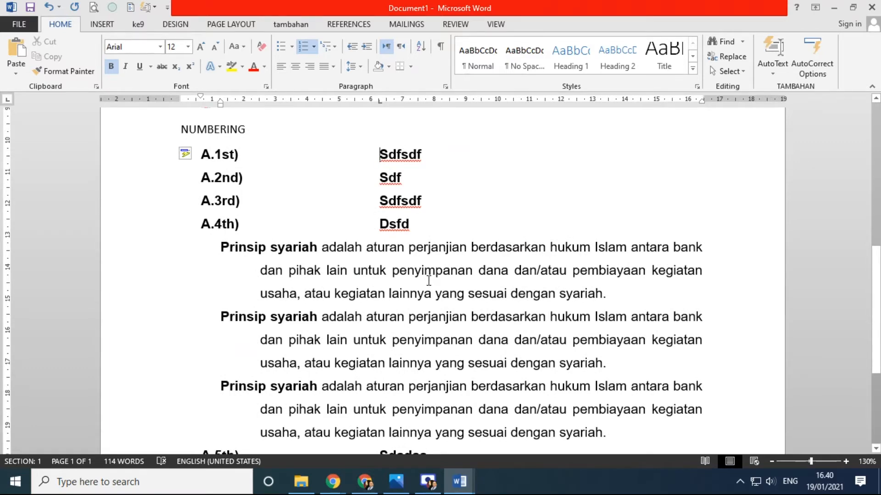
pyautogui.scroll(-1, 389, 258)
pyautogui.scroll(2, 389, 257)
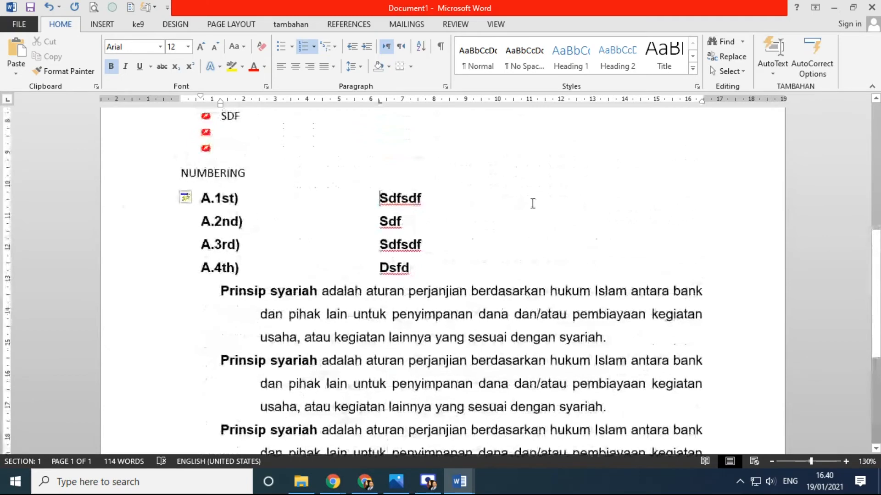
pyautogui.click(118, 204)
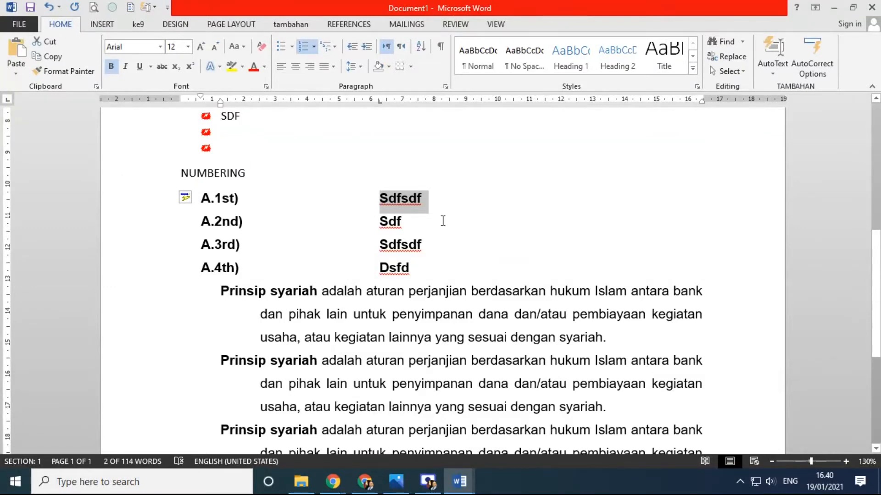
pyautogui.moveTo(127, 203); pyautogui.dragTo(118, 271)
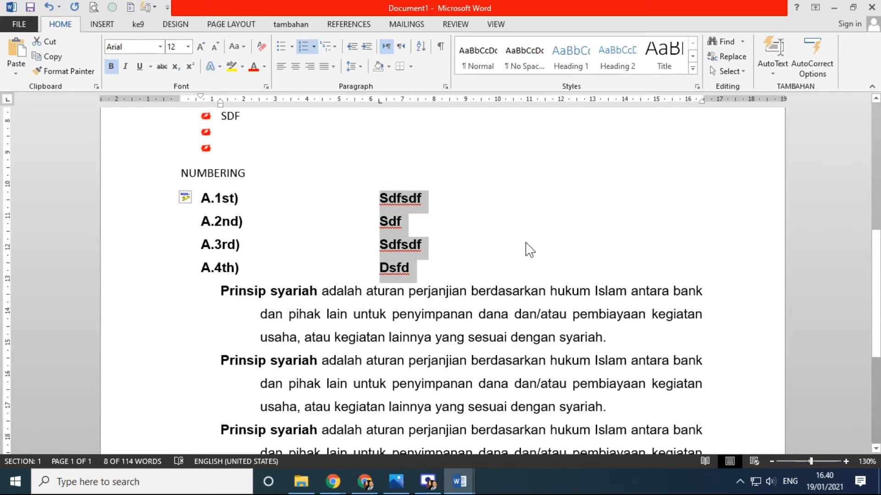
pyautogui.click(532, 191)
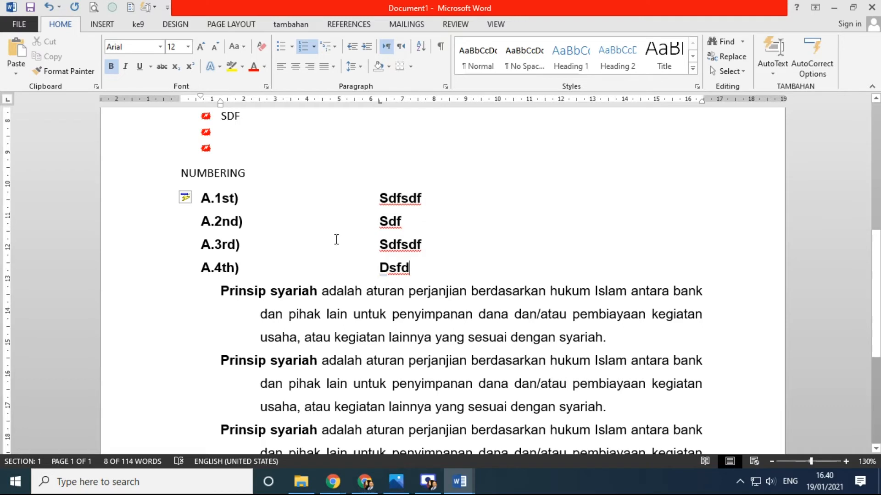
# - Try moving the tab stop of the A.1st) item to about 2.25 cm so its text sits nearer its number
pyautogui.click(148, 206)
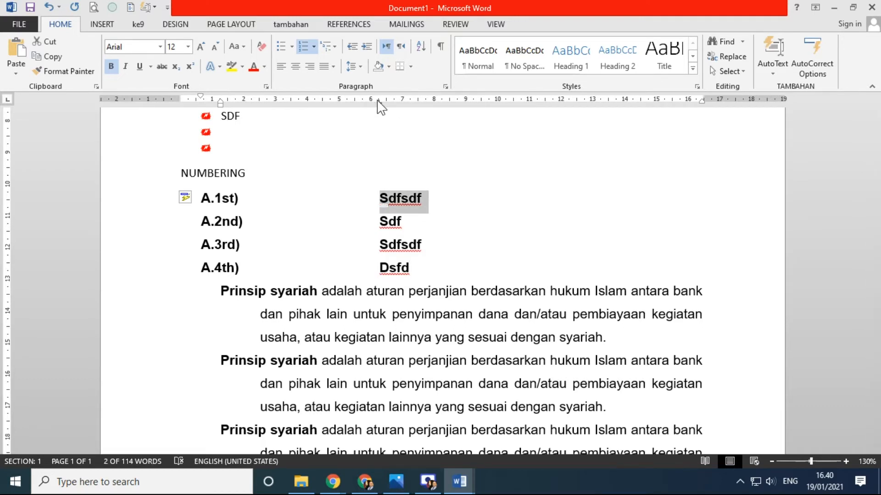
pyautogui.moveTo(379, 102)
pyautogui.mouseDown()
pyautogui.moveTo(250, 111)
pyautogui.moveTo(253, 101)
pyautogui.mouseUp()
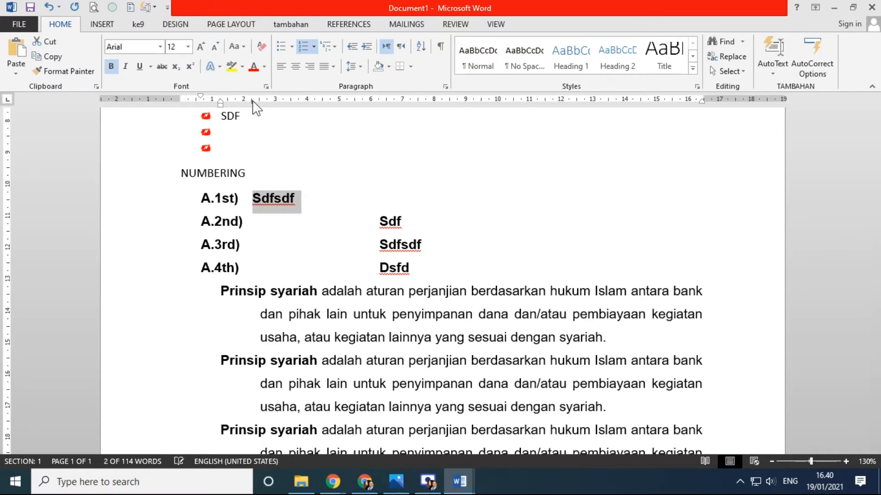
pyautogui.click(331, 198)
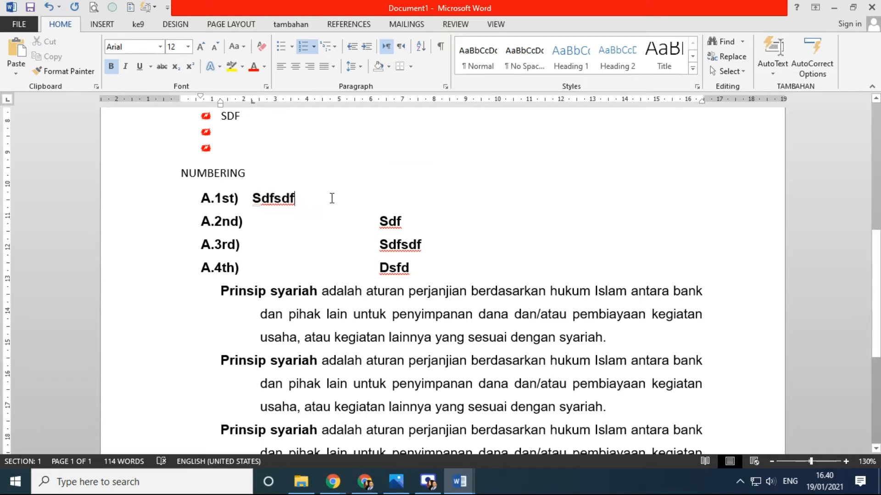
# - Add two list items after A.1st), with the texts "jkhj" and "lk"
pyautogui.press('Return')
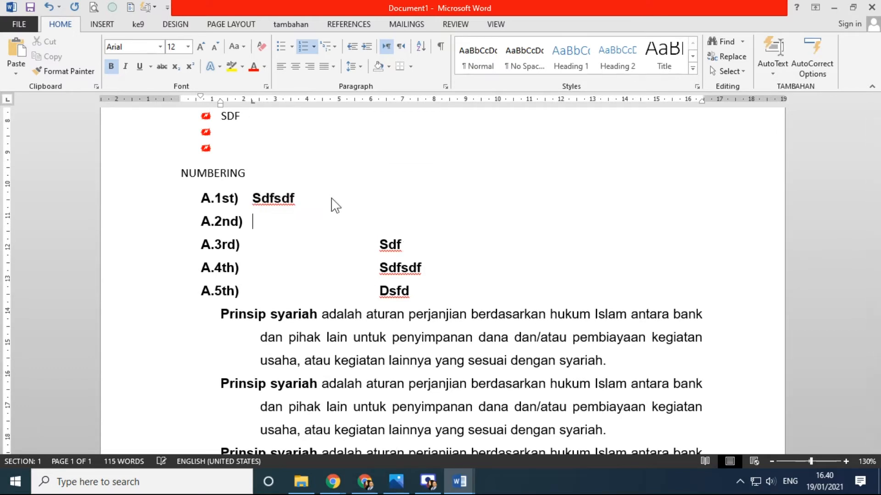
pyautogui.write('jkhj')
pyautogui.press('Return')
pyautogui.write('lk')
# - Undo the added list items and the tab stop move on the A.1st) item
pyautogui.hotkey('ctrl', 'z')
pyautogui.hotkey('ctrl', 'z')
pyautogui.hotkey('ctrl', 'z')
pyautogui.hotkey('ctrl', 'z')
pyautogui.hotkey('ctrl', 'z')
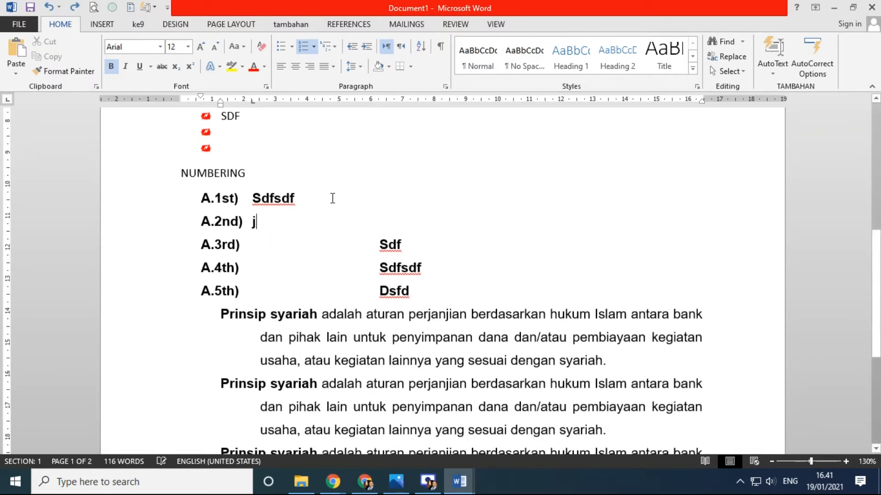
pyautogui.hotkey('ctrl', 'z')
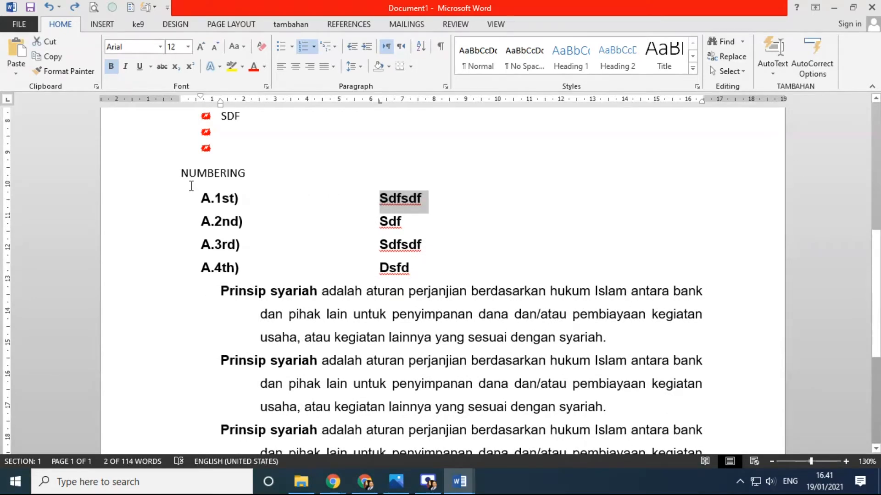
# - Try moving the tab stop of items A.1st) to A.4th) together to about 2.25 cm, and undo it
pyautogui.moveTo(154, 203); pyautogui.dragTo(149, 283)
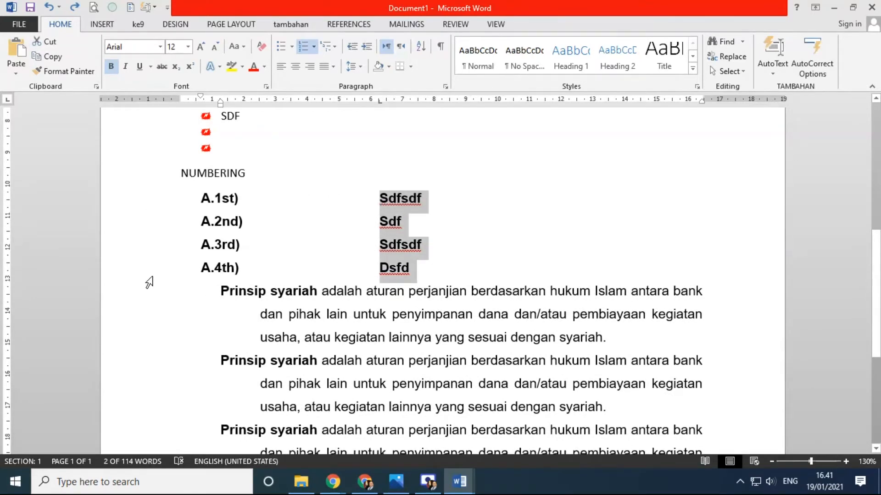
pyautogui.moveTo(379, 101); pyautogui.dragTo(255, 112)
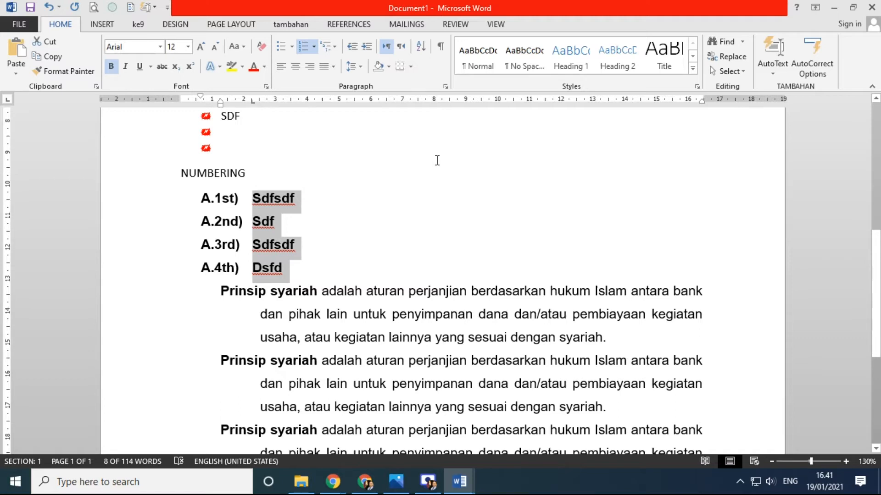
pyautogui.hotkey('ctrl', 'z')
# - Move the tab stop of only the A.1st) item to about 2.25 cm
pyautogui.click(449, 182)
pyautogui.click(380, 203)
pyautogui.moveTo(381, 106); pyautogui.dragTo(252, 109)
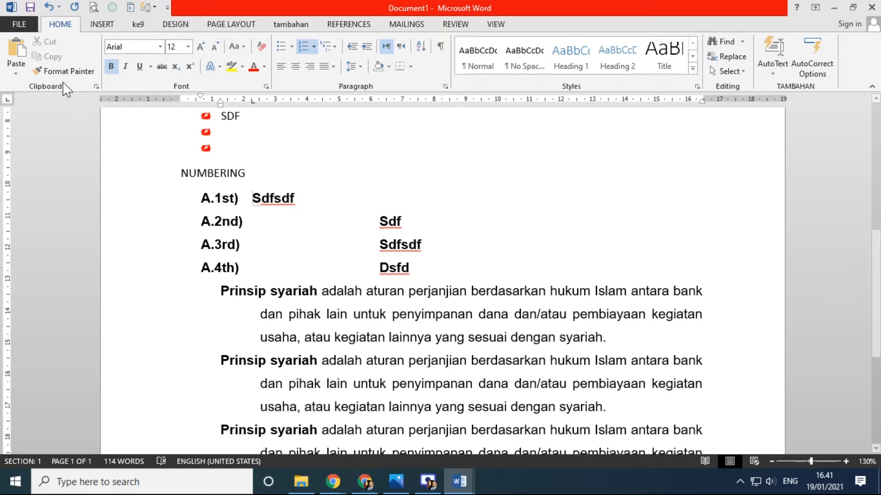
# - Try copying the A.1st) item's formatting to items A.2nd) to A.4th) with Format Painter, and undo it
pyautogui.click(73, 73)
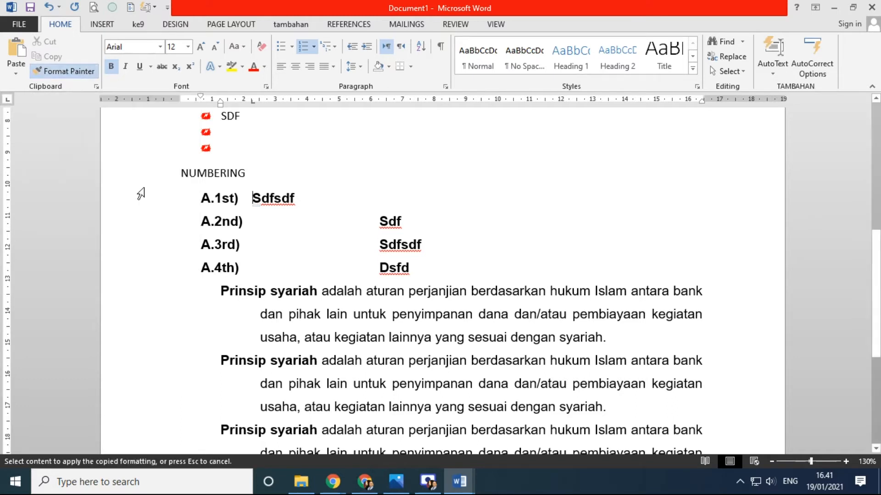
pyautogui.moveTo(134, 227); pyautogui.dragTo(131, 275)
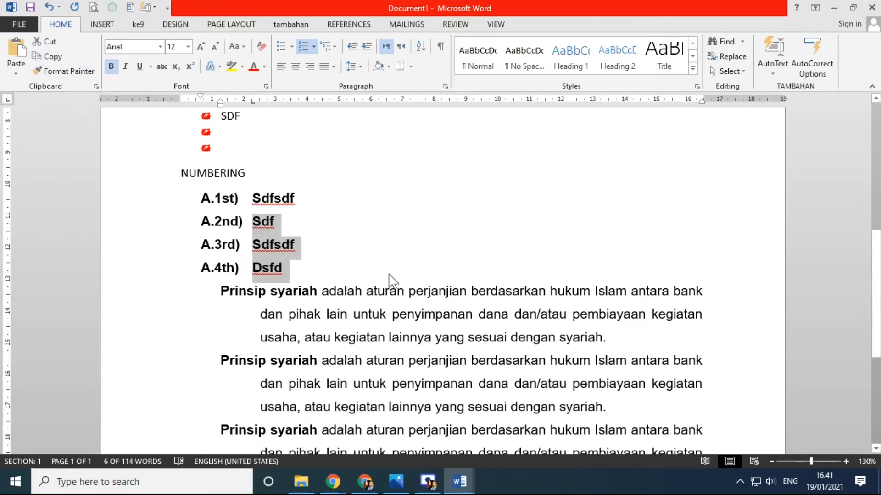
pyautogui.hotkey('ctrl', 'z')
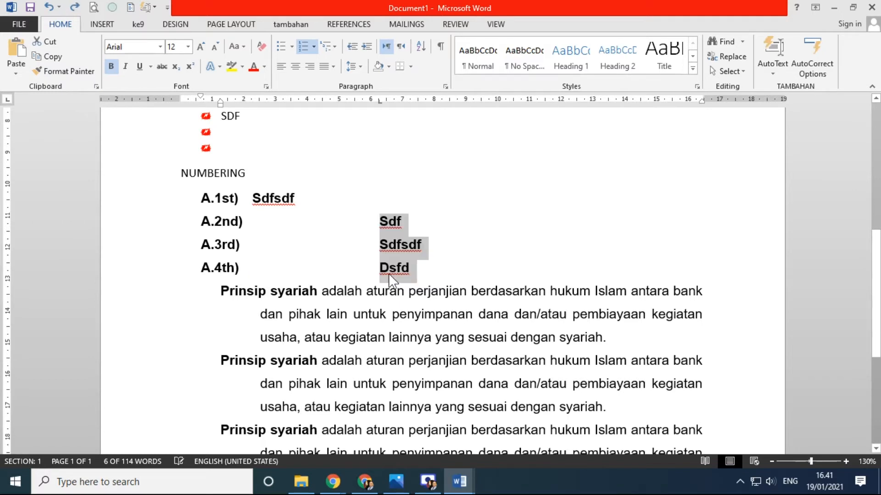
# - Copy the A.1st) item's formatting onto items A.2nd) to A.4th) with Format Painter
pyautogui.click(304, 198)
pyautogui.click(180, 203)
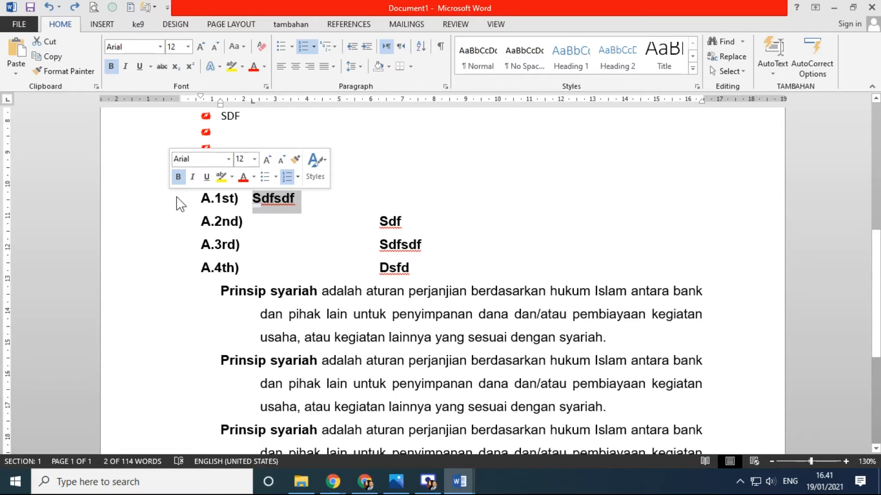
pyautogui.click(281, 199)
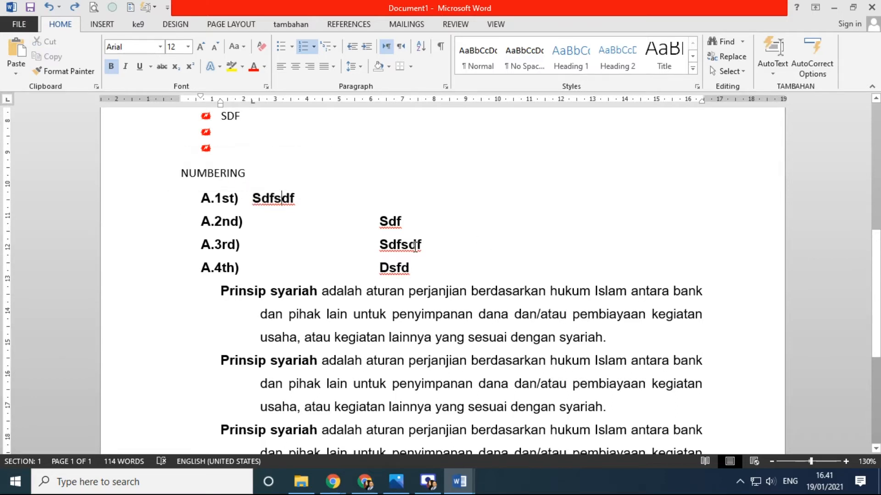
pyautogui.click(61, 78)
pyautogui.moveTo(142, 232); pyautogui.dragTo(140, 274)
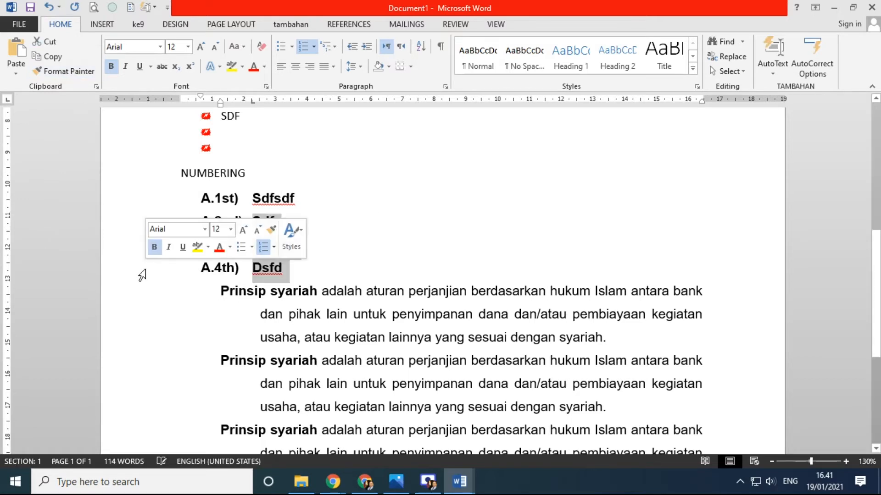
pyautogui.click(382, 248)
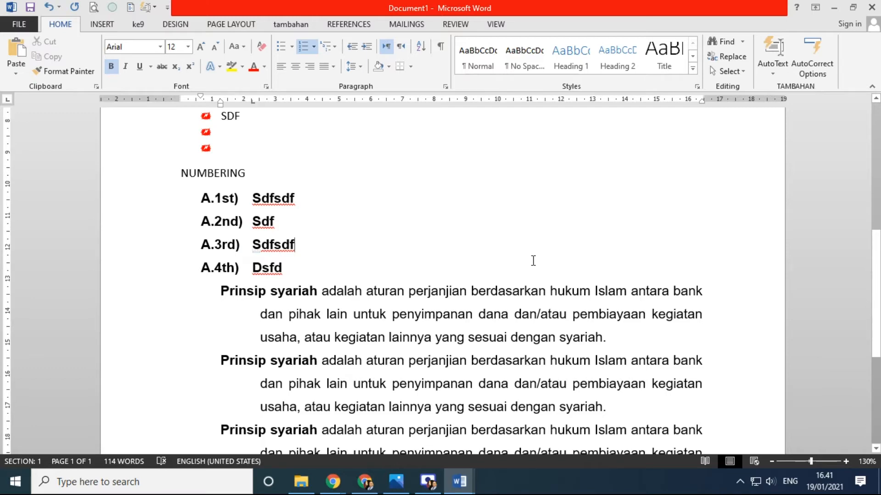
# - Copy the A.3rd) item's formatting onto items A.5th) to A.7th) below the paragraphs with Format Painter
pyautogui.scroll(-4, 480, 273)
pyautogui.scroll(3, 391, 371)
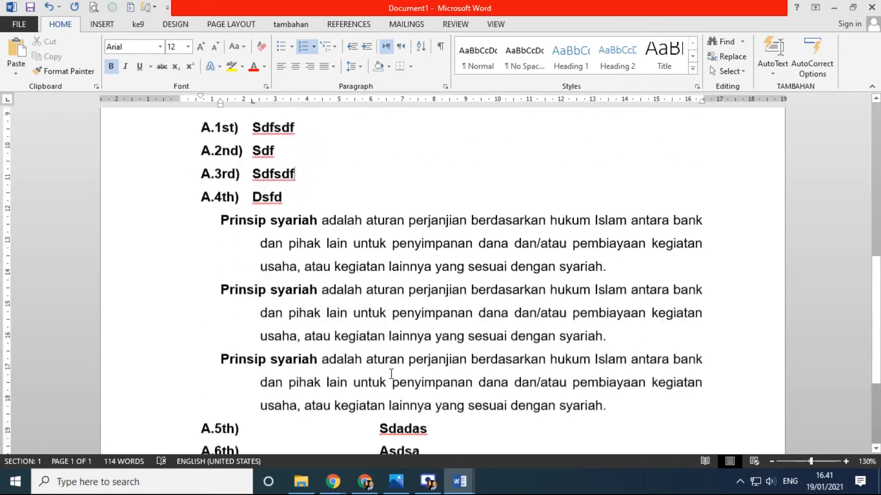
pyautogui.click(64, 71)
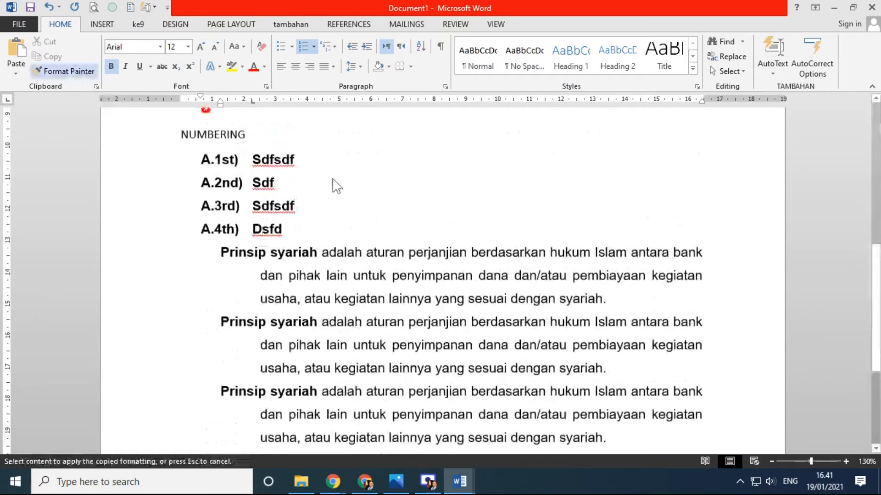
pyautogui.scroll(-4, 263, 209)
pyautogui.moveTo(153, 277); pyautogui.dragTo(165, 324)
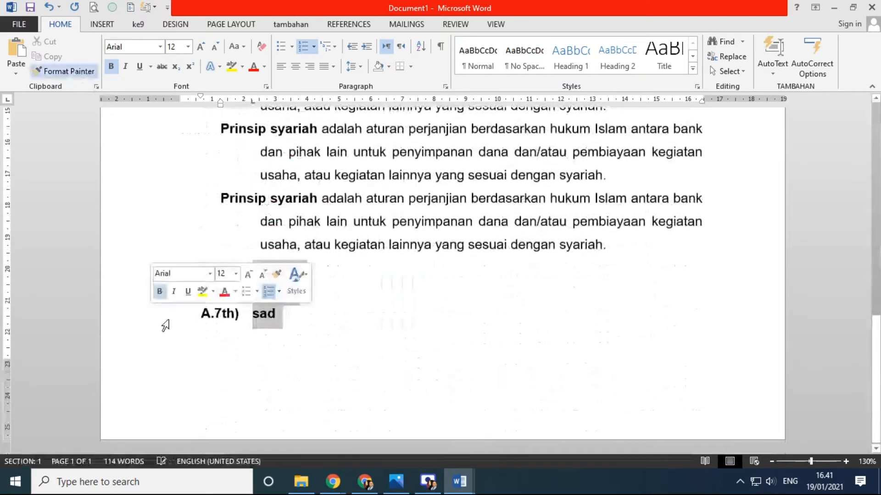
pyautogui.click(448, 312)
pyautogui.scroll(2, 444, 310)
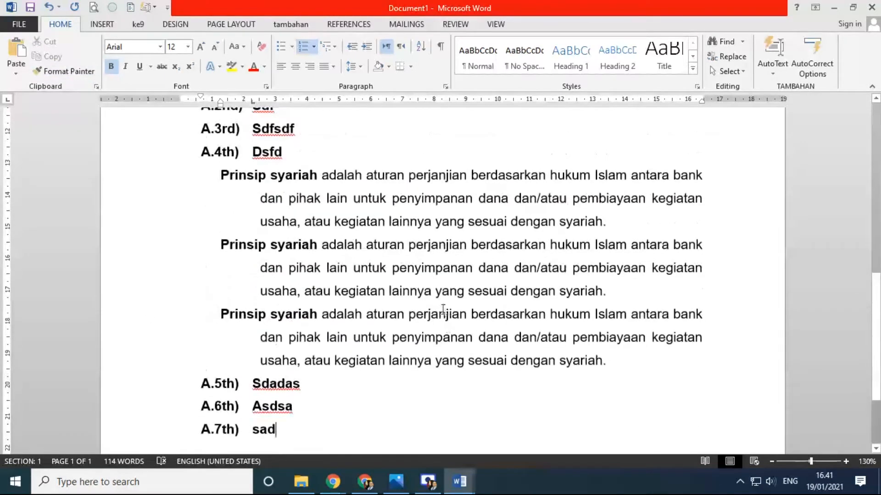
# - Switch to the Photos app to view the exercise page latihan word-page-007.jpg
pyautogui.scroll(-1, 443, 310)
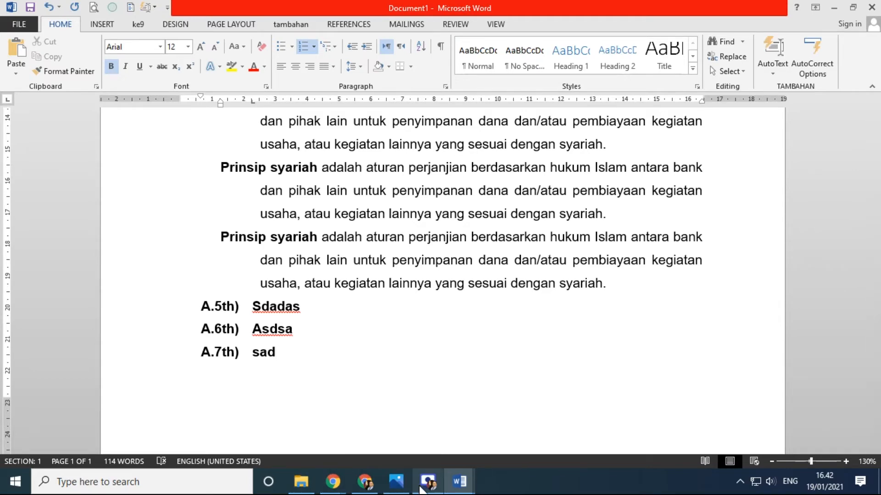
pyautogui.hotkey('alt', 'Tab')
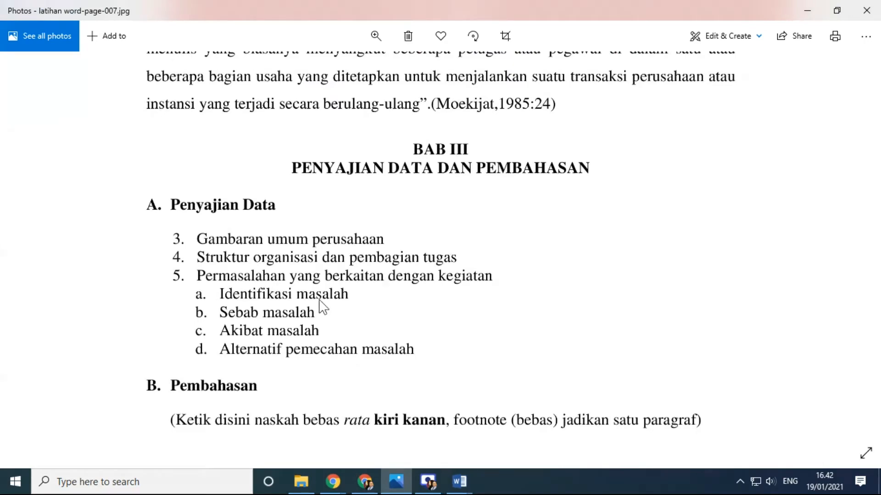
# - Examine the multilevel list exercise on the latihan word page images in Photos and return to Document1 in Word
pyautogui.scroll(-1, 317, 272)
pyautogui.scroll(-2, 317, 278)
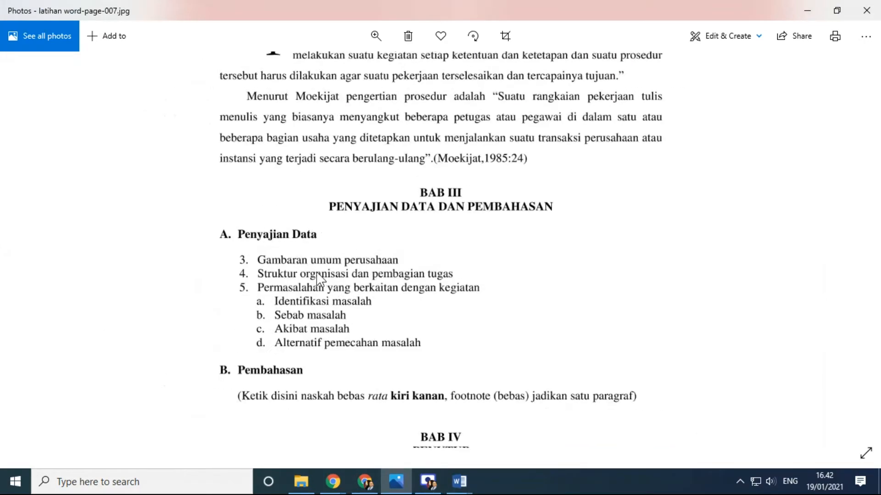
pyautogui.scroll(-3, 836, 266)
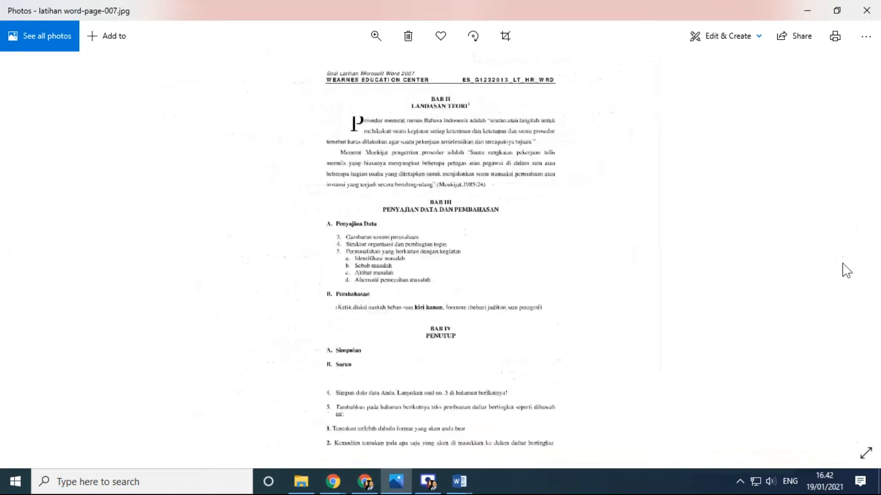
pyautogui.scroll(5, 475, 404)
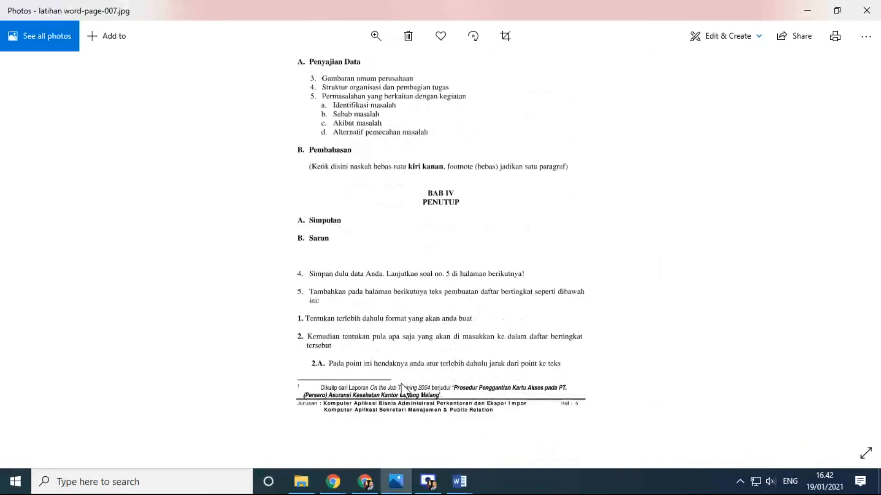
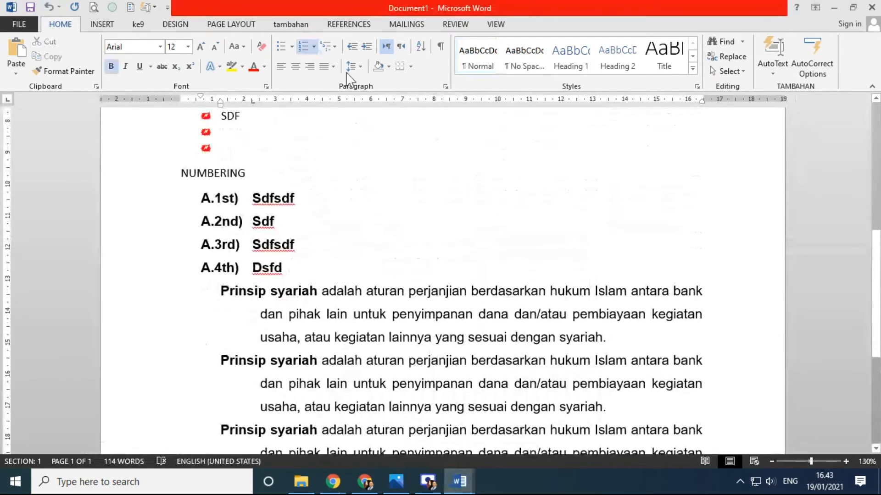
pyautogui.click(314, 46)
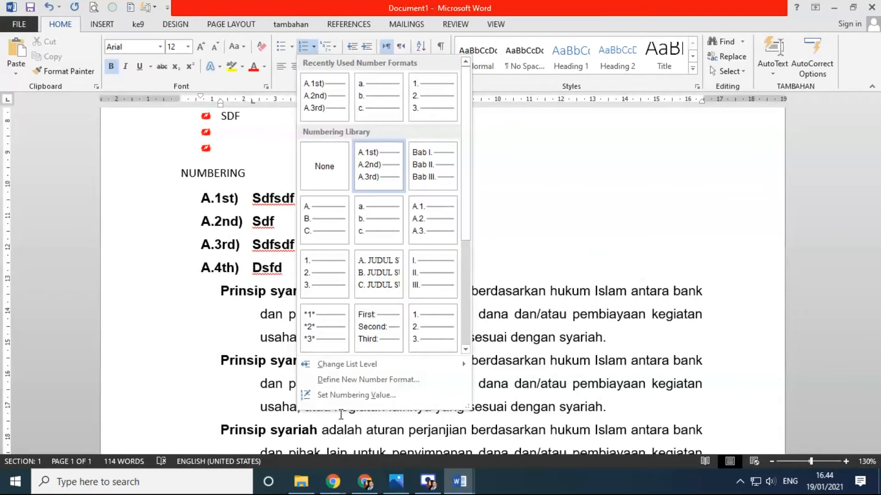
pyautogui.click(397, 482)
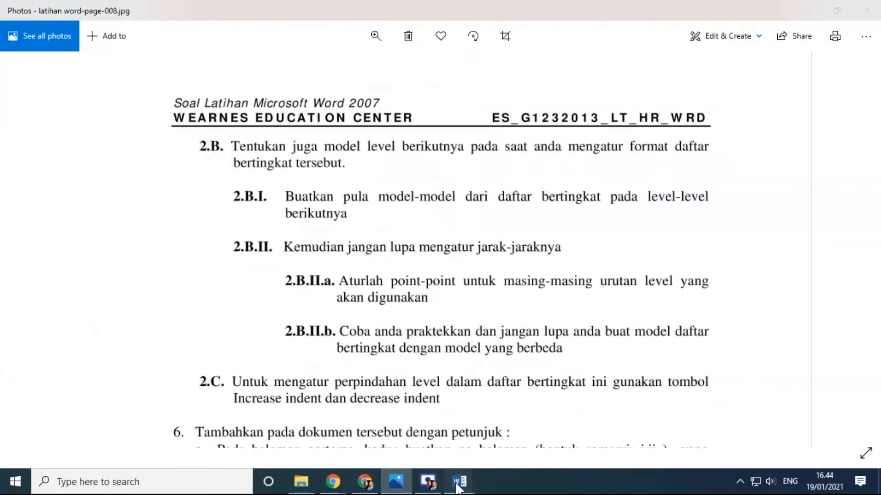
pyautogui.moveTo(459, 482)
pyautogui.click(395, 429)
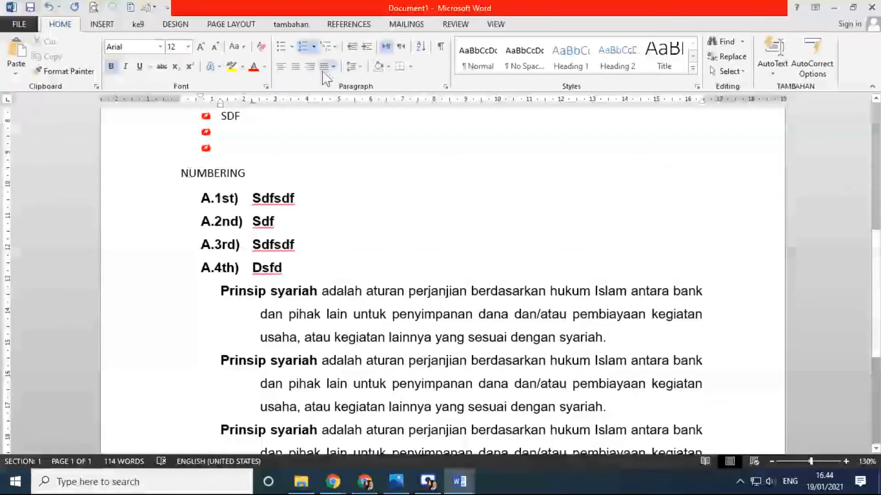
pyautogui.click(314, 46)
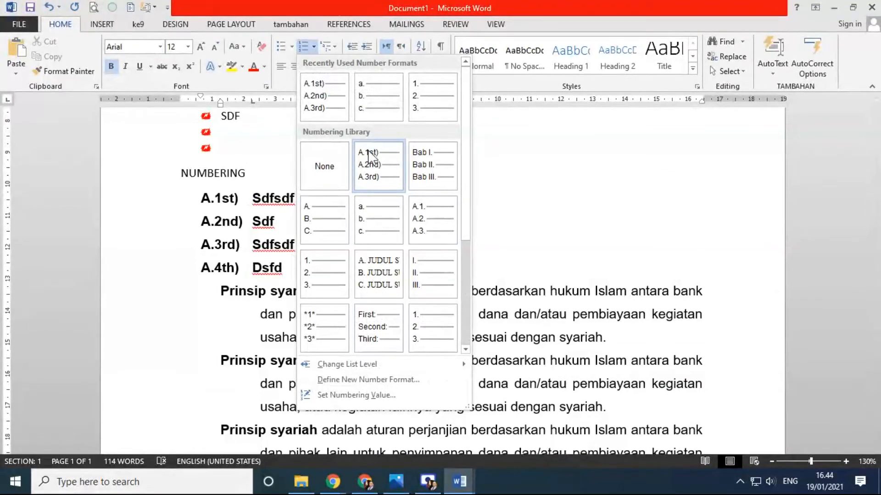
pyautogui.click(377, 387)
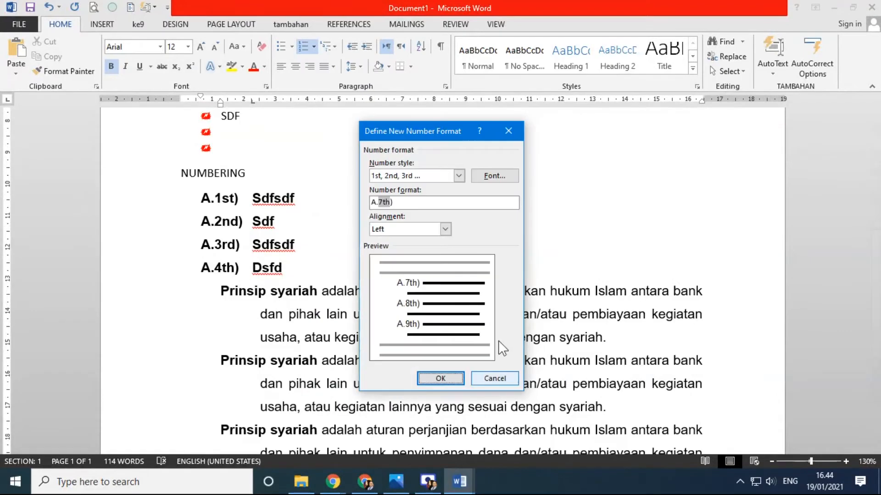
pyautogui.click(459, 176)
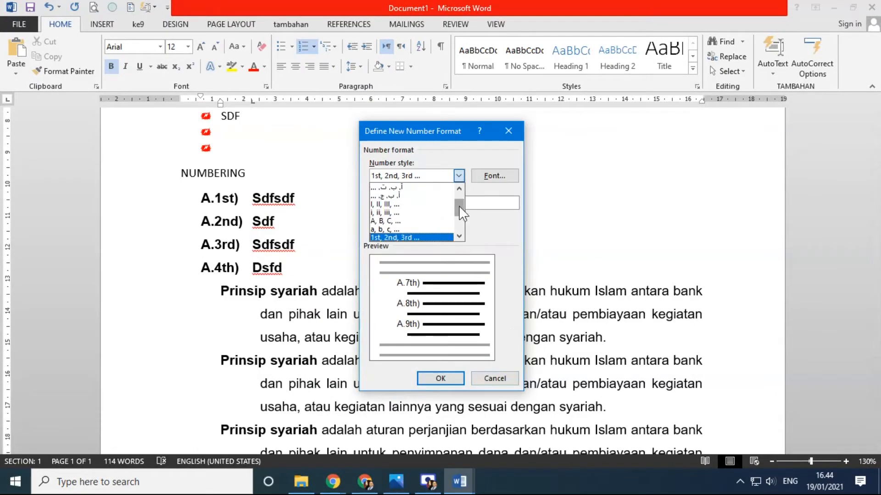
pyautogui.moveTo(459, 205); pyautogui.dragTo(459, 187)
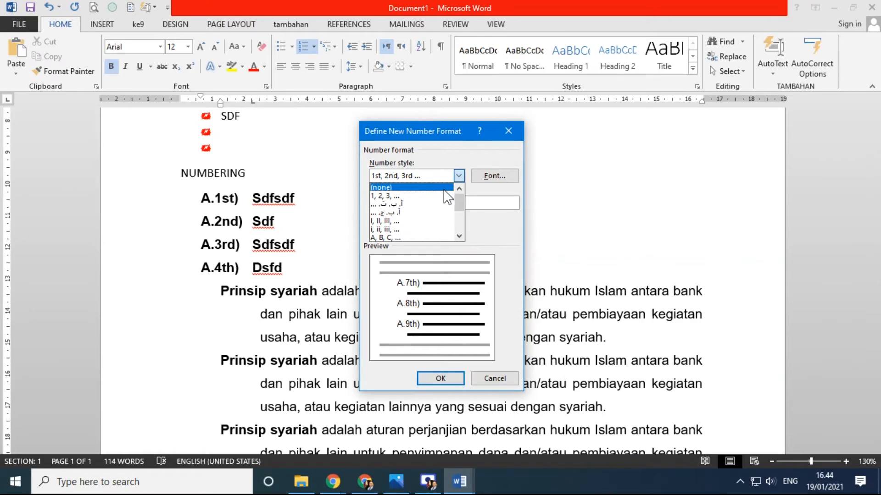
pyautogui.click(403, 237)
pyautogui.press('Tab')
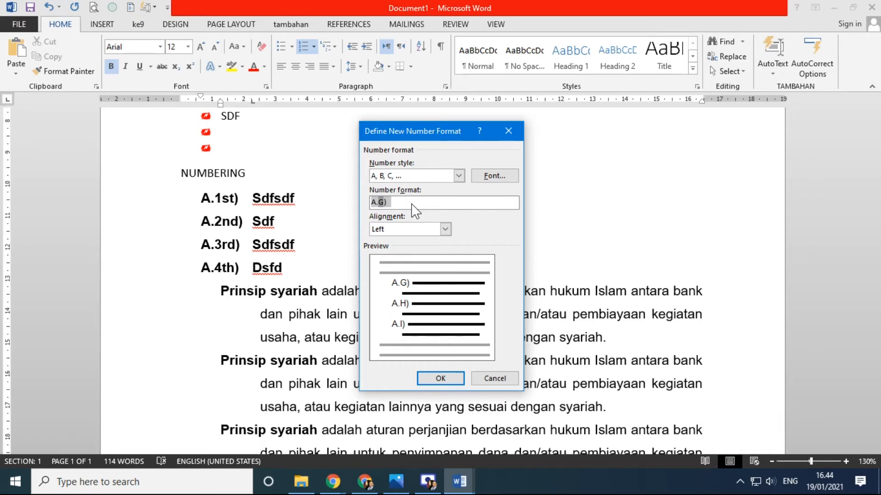
pyautogui.click(511, 378)
# - End the numbered list after the item "sad" and add blank lines until the second page starts
pyautogui.scroll(-5, 323, 116)
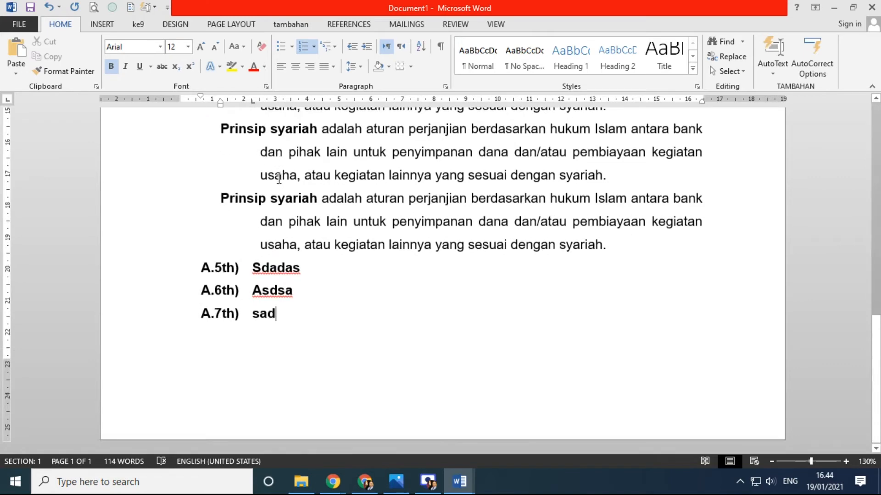
pyautogui.press('Return')
pyautogui.press('Return')
pyautogui.press('Return')
pyautogui.press('Return')
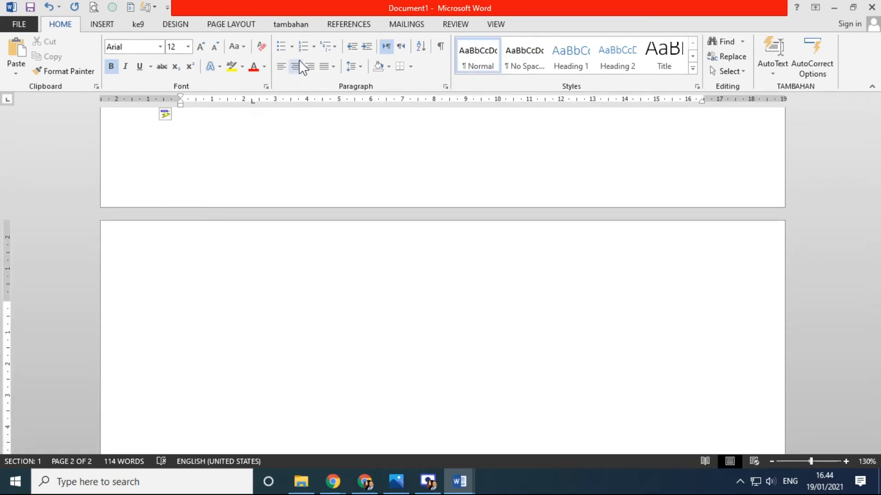
# - Define a new number format using the A, B, C number style, prefixed with "2." and ending in a period
pyautogui.click(313, 46)
pyautogui.click(360, 379)
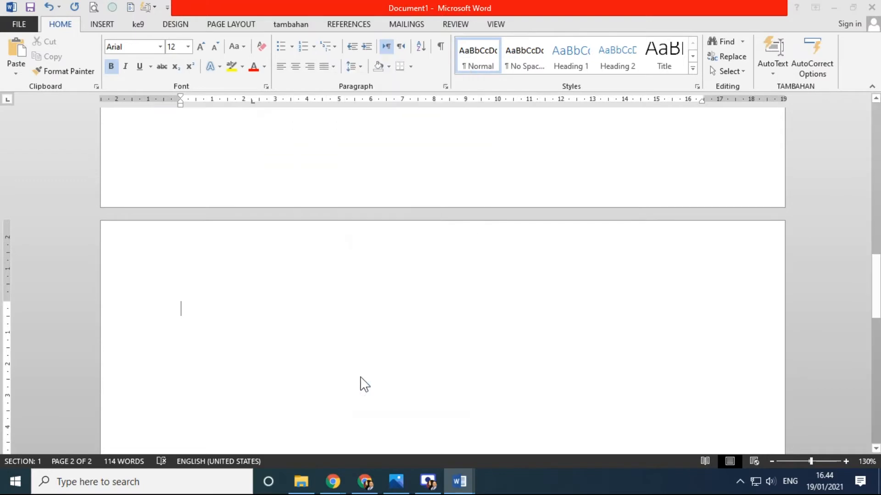
pyautogui.click(459, 175)
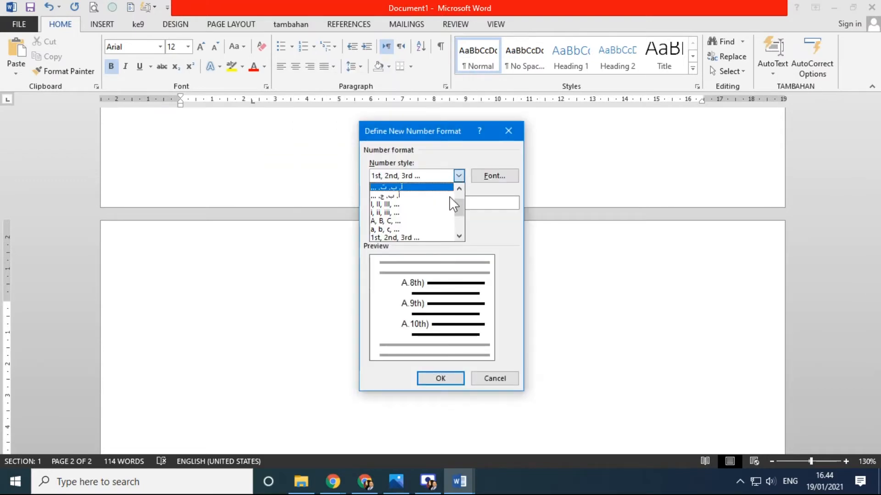
pyautogui.click(416, 221)
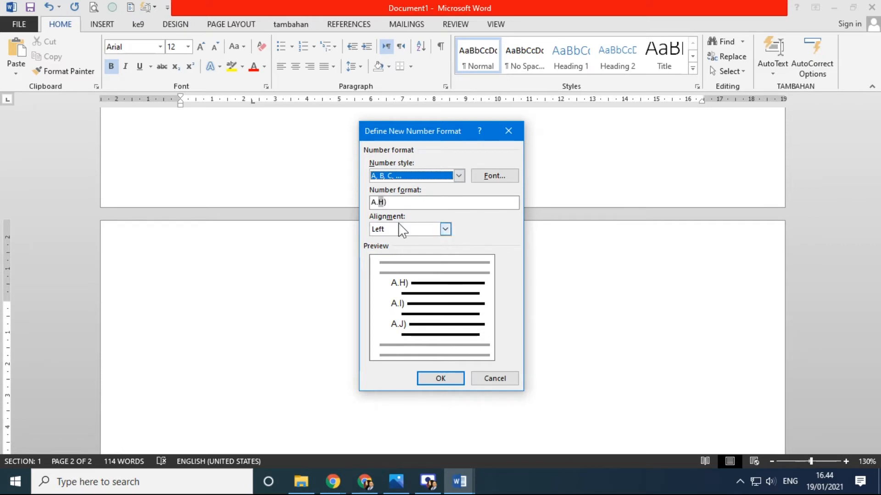
pyautogui.click(393, 202)
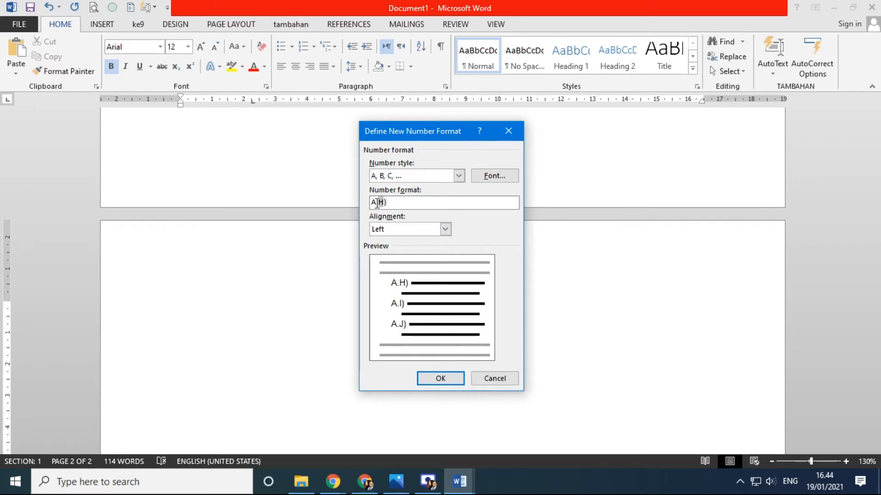
pyautogui.press('Delete')
pyautogui.write('2')
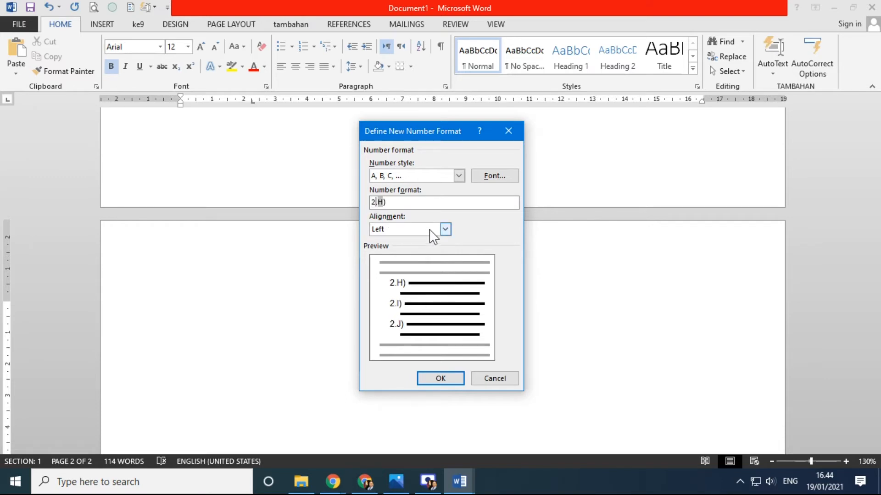
pyautogui.doubleClick(413, 204)
pyautogui.click(401, 205)
pyautogui.press('BackSpace')
pyautogui.write('.')
pyautogui.click(428, 378)
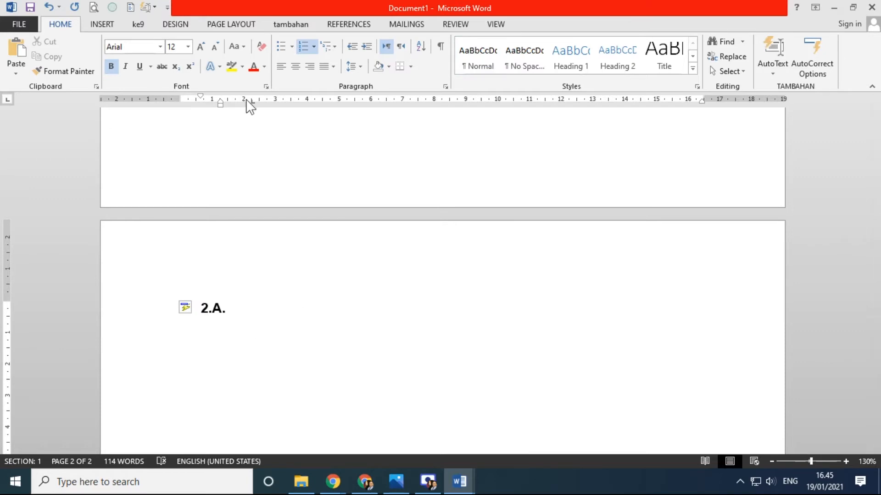
# - Move the list's tab stop to about 1.5 cm and fill items 2.A. to 2.E. with sample text such as "Sdfdsf"
pyautogui.moveTo(250, 102); pyautogui.dragTo(230, 106)
pyautogui.write('sdfsdkfjsdkfsdjk')
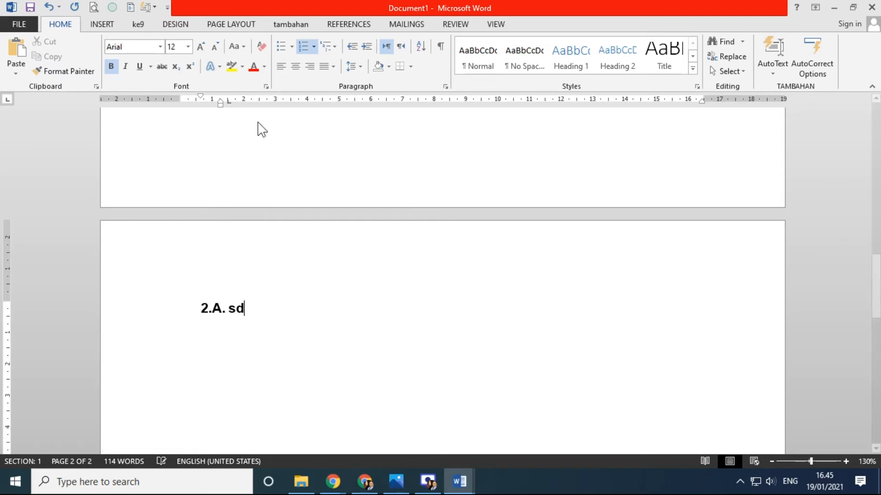
pyautogui.press('Return')
pyautogui.write('sdfdsf')
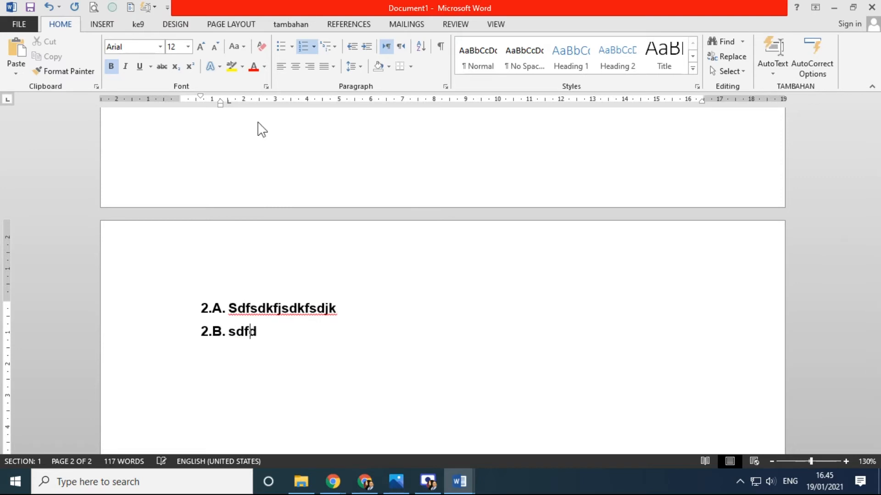
pyautogui.press('Return')
pyautogui.write('sdfdsf')
pyautogui.press('Return')
pyautogui.write('sdfdsf')
pyautogui.press('Return')
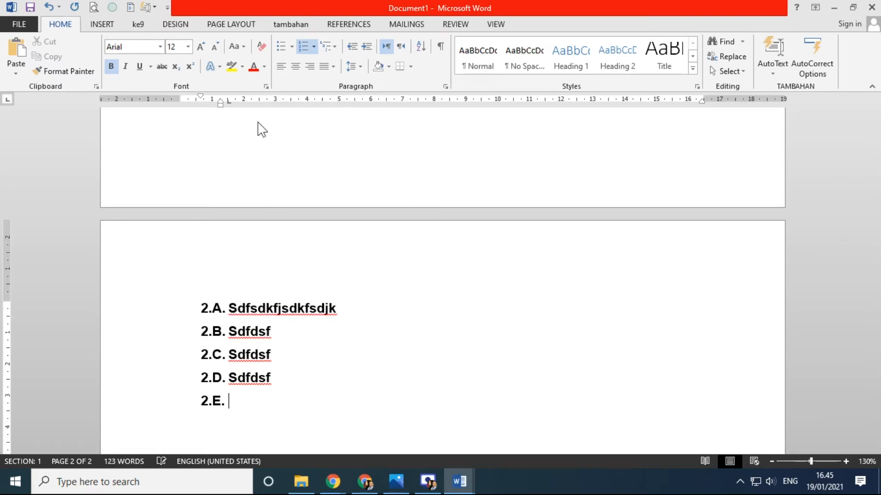
pyautogui.write('sdfkdjskf')
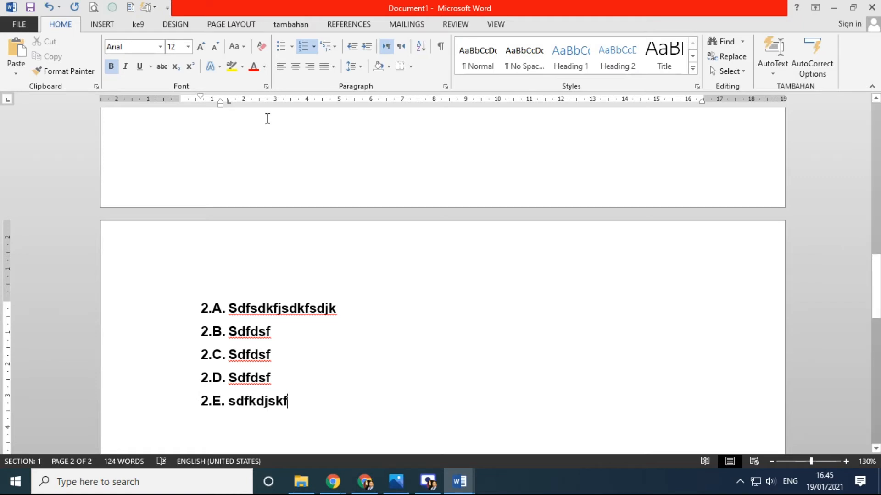
# - Check the sub-level numbering under 2.B. on the exercise image in Photos and return to Document1 in Word
pyautogui.scroll(-3, 266, 117)
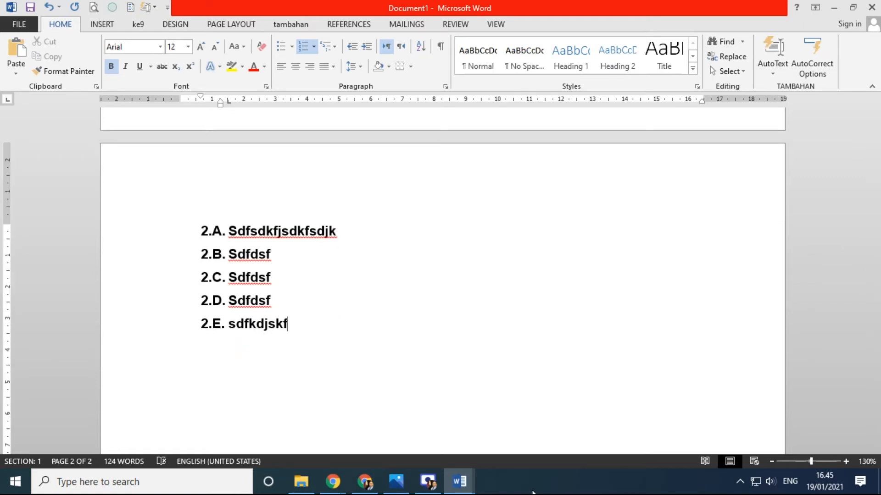
pyautogui.click(397, 480)
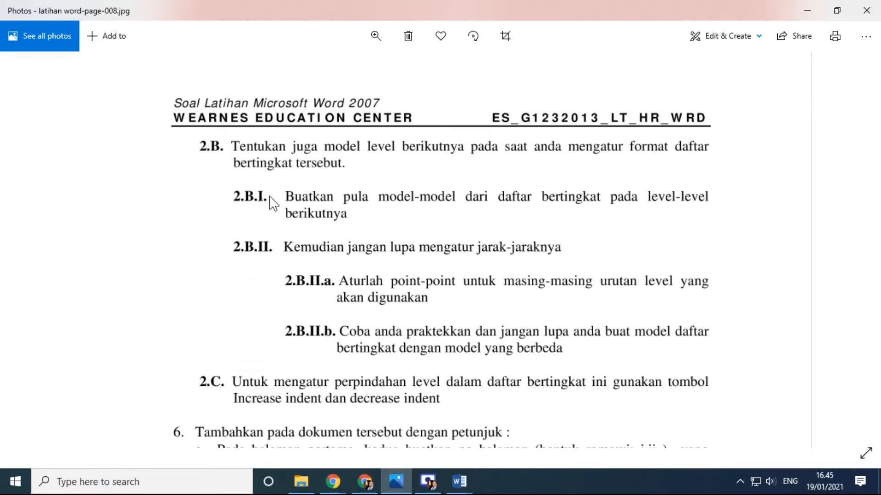
pyautogui.moveTo(459, 482)
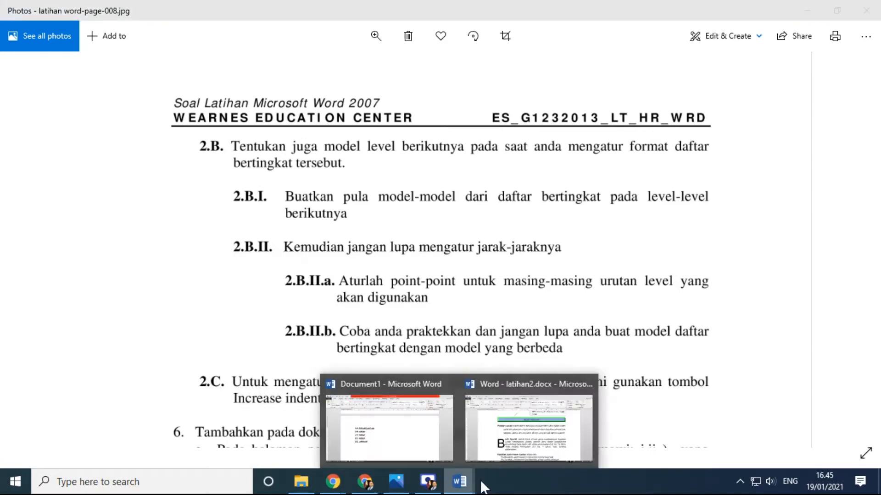
pyautogui.click(394, 452)
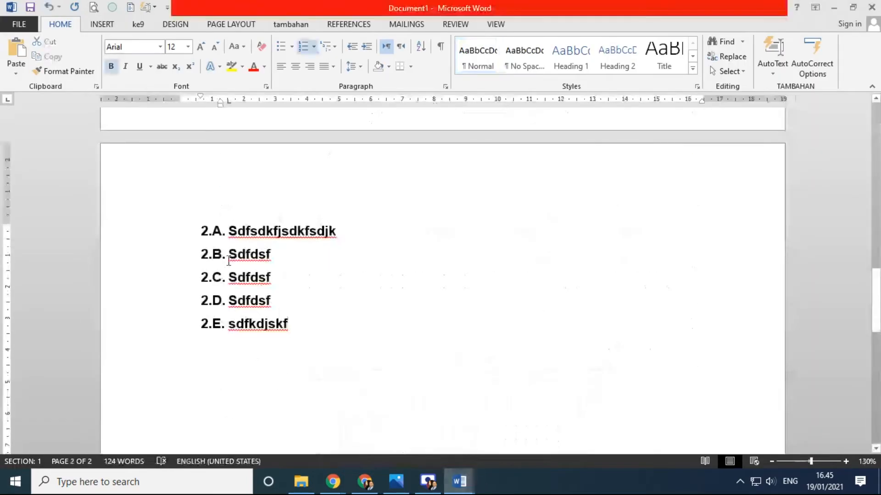
pyautogui.click(277, 276)
pyautogui.moveTo(206, 277); pyautogui.dragTo(245, 278)
pyautogui.hotkey('ctrl', 'z')
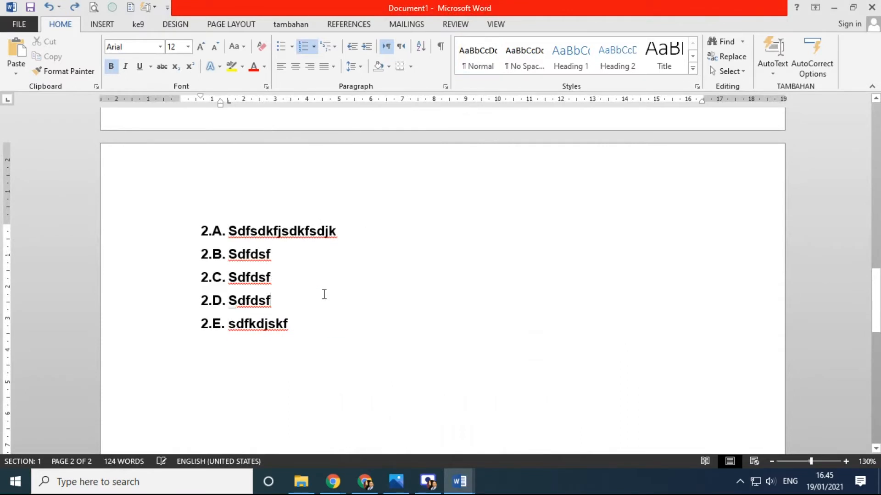
# - Clear the text of list item 2.C. and remove its number, leaving a blank line under item 2.B
pyautogui.click(152, 281)
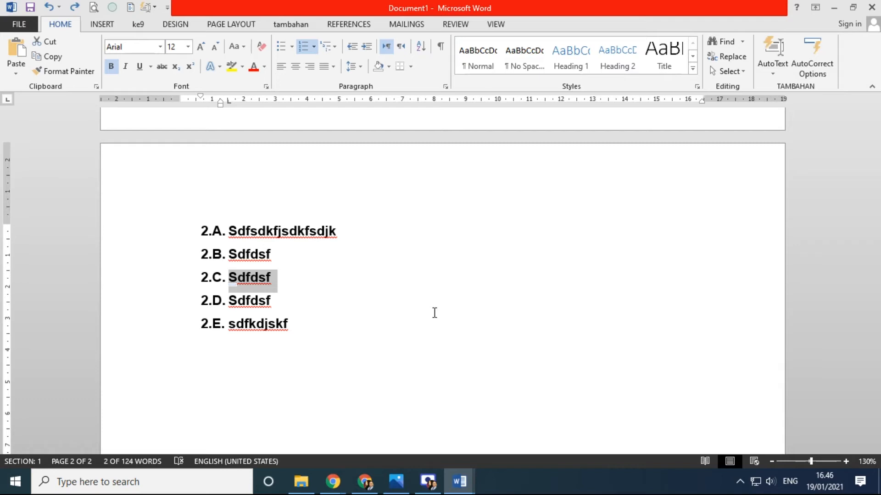
pyautogui.moveTo(281, 282); pyautogui.dragTo(215, 275)
pyautogui.click(278, 283)
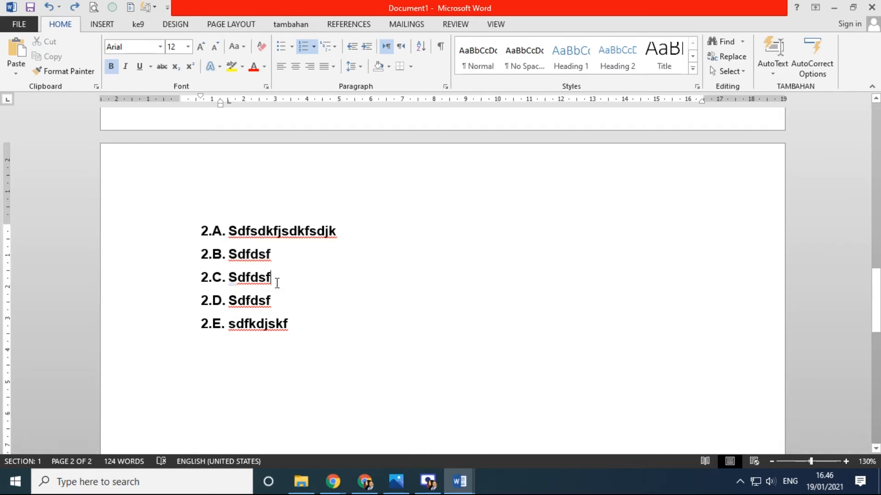
pyautogui.press('BackSpace')
pyautogui.press('BackSpace')
pyautogui.press('BackSpace')
pyautogui.press('BackSpace')
pyautogui.press('BackSpace')
pyautogui.press('BackSpace')
pyautogui.press('BackSpace')
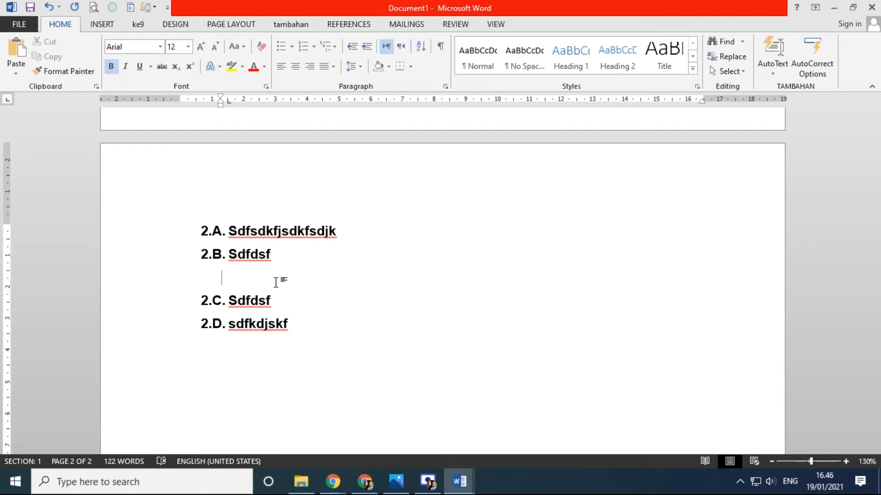
# - Enter the sub-item "2.B.I. sdklfsd" manually below item 2.B. and start another line
pyautogui.write('2.B.I. sdklfsd')
pyautogui.press('Return')
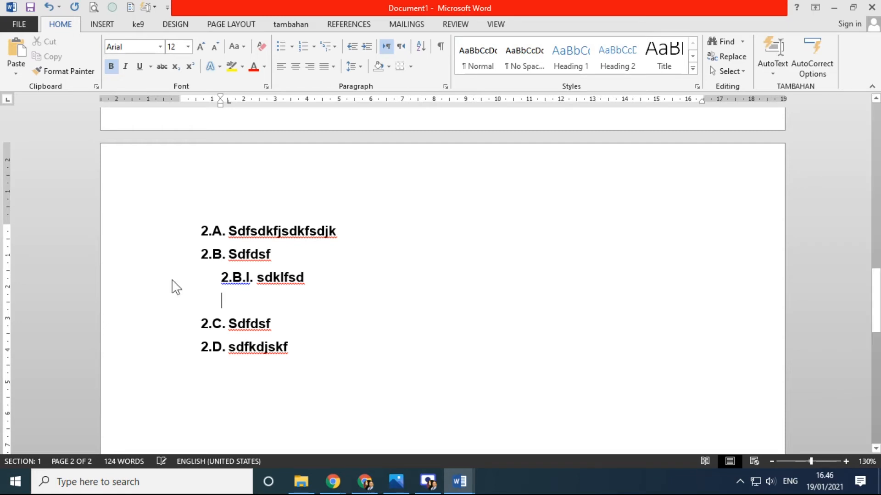
# - Delete the manually numbered 2.B.I. line together with the blank line below it
pyautogui.click(306, 279)
pyautogui.click(247, 304)
pyautogui.moveTo(157, 283); pyautogui.dragTo(161, 301)
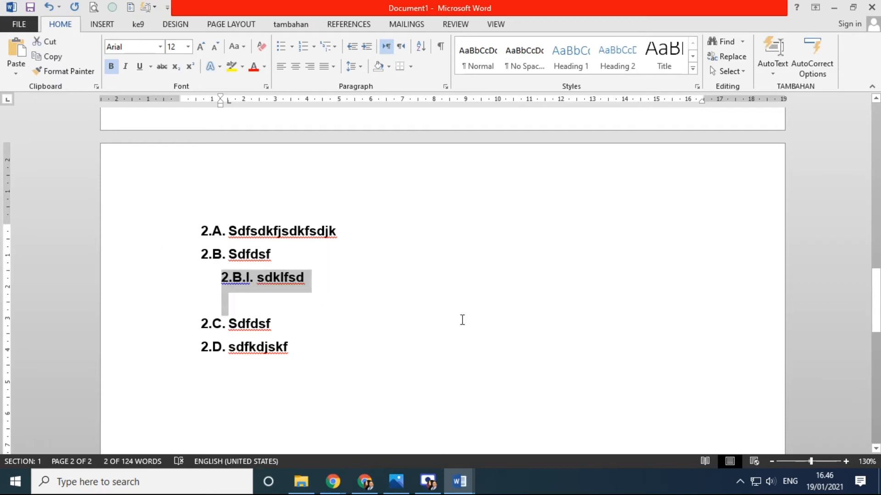
pyautogui.press('Delete')
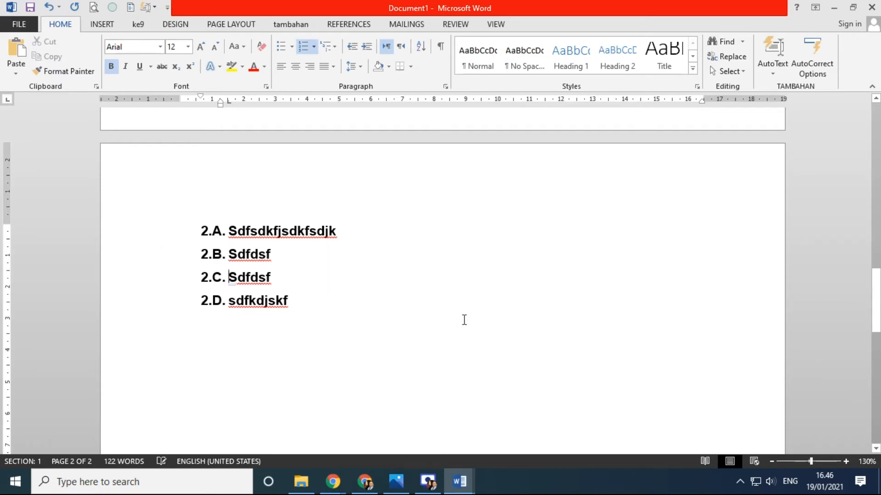
# - Undo the last deletion below item 2.B. and clear the manually numbered text, leaving one blank unnumbered line
pyautogui.hotkey('ctrl', 'z')
pyautogui.press('Left')
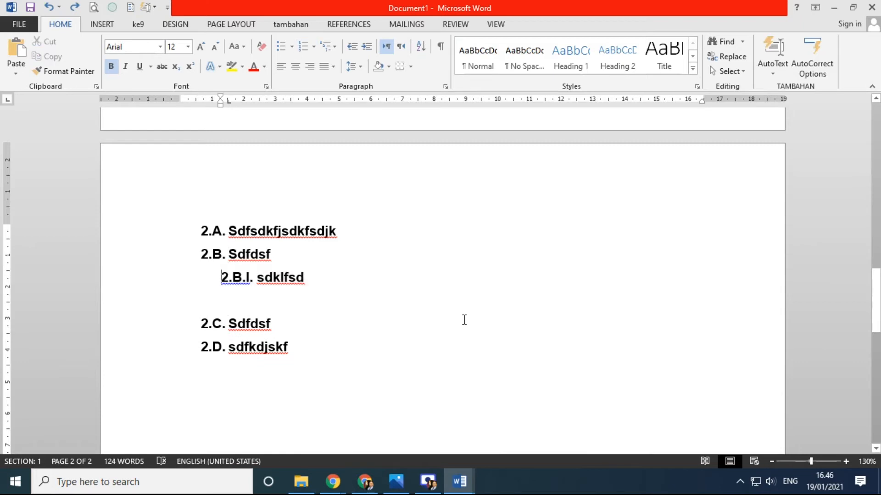
pyautogui.press('Delete')
pyautogui.press('Up')
pyautogui.press('Home')
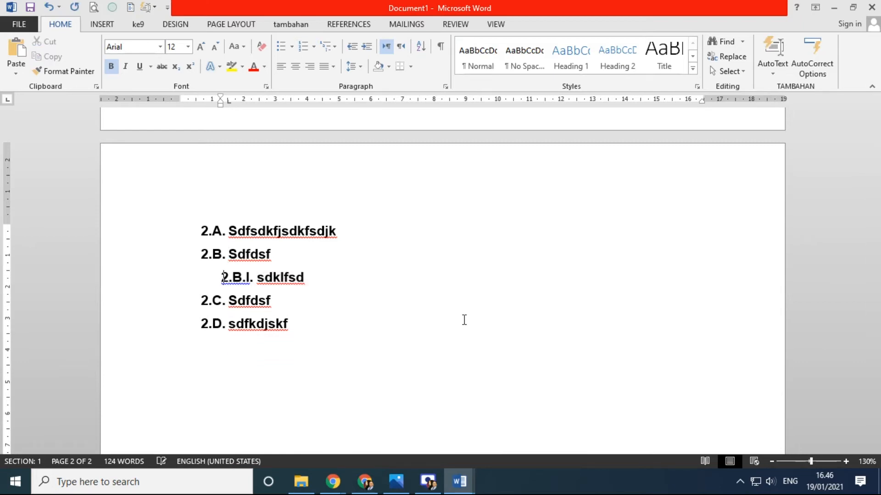
pyautogui.hotkey('shift', 'Down')
pyautogui.press('Delete')
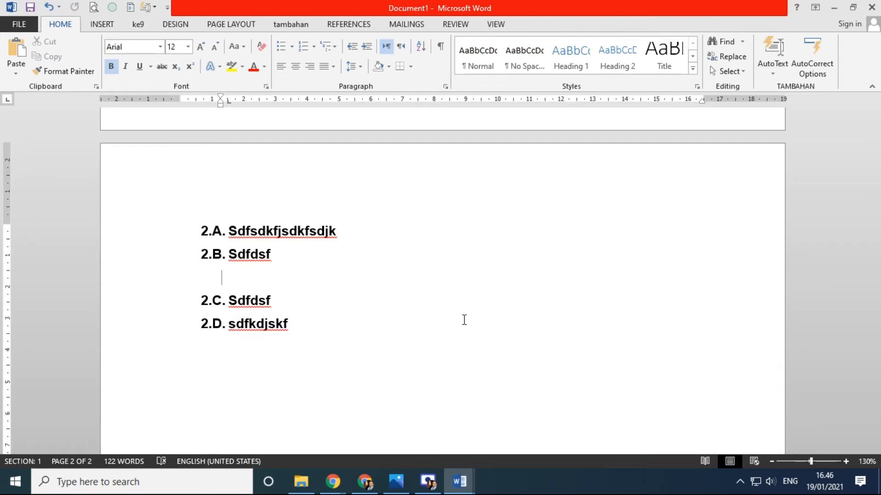
# - Define a new number format using the I, II, III style with the prefix "2.B." before the numeral
pyautogui.click(313, 42)
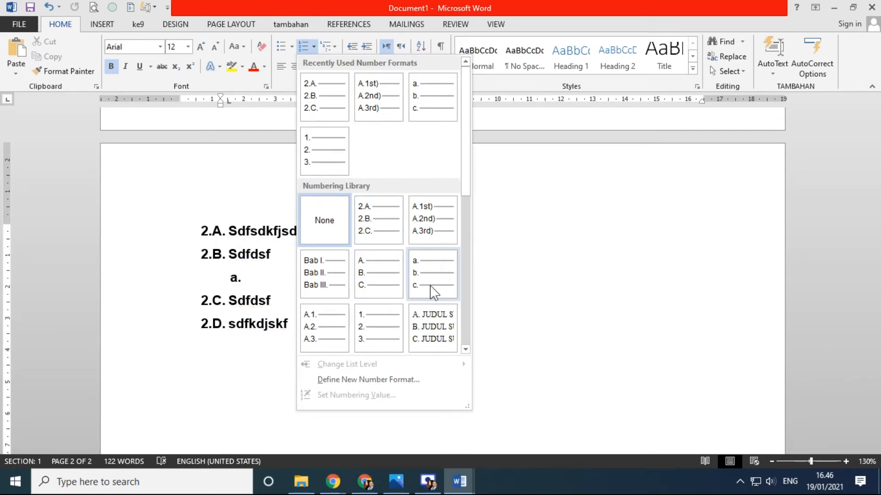
pyautogui.click(379, 379)
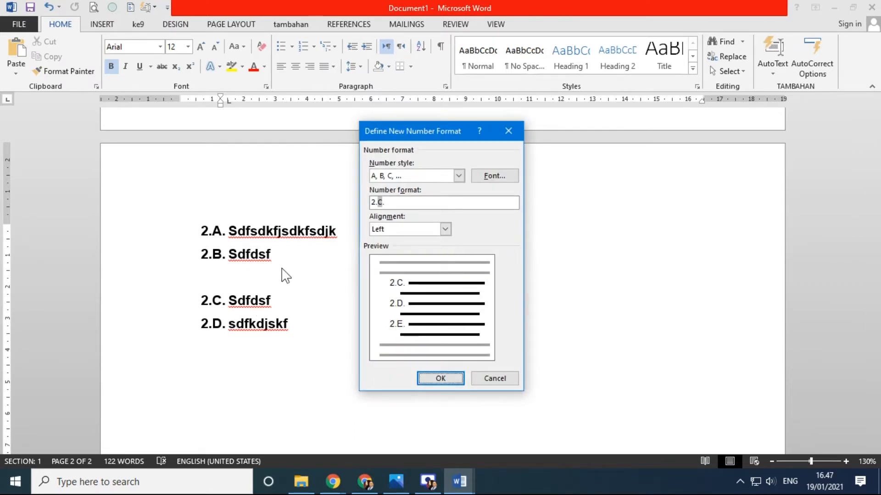
pyautogui.click(458, 176)
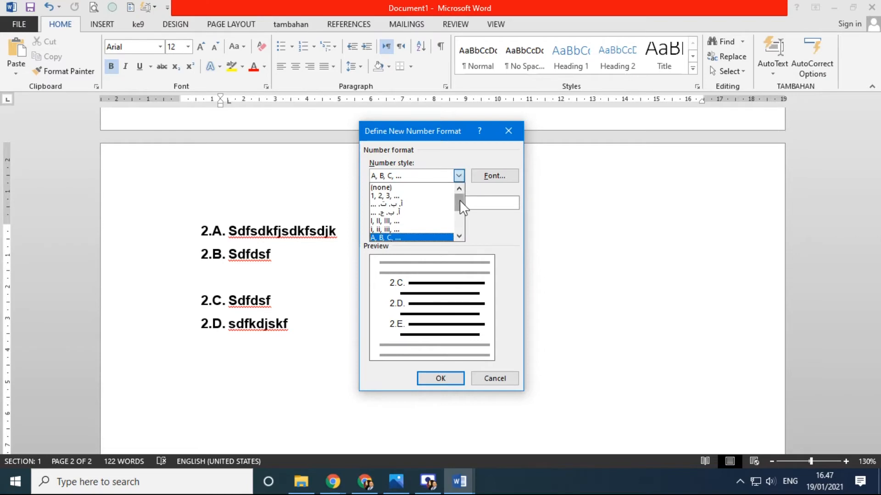
pyautogui.click(408, 220)
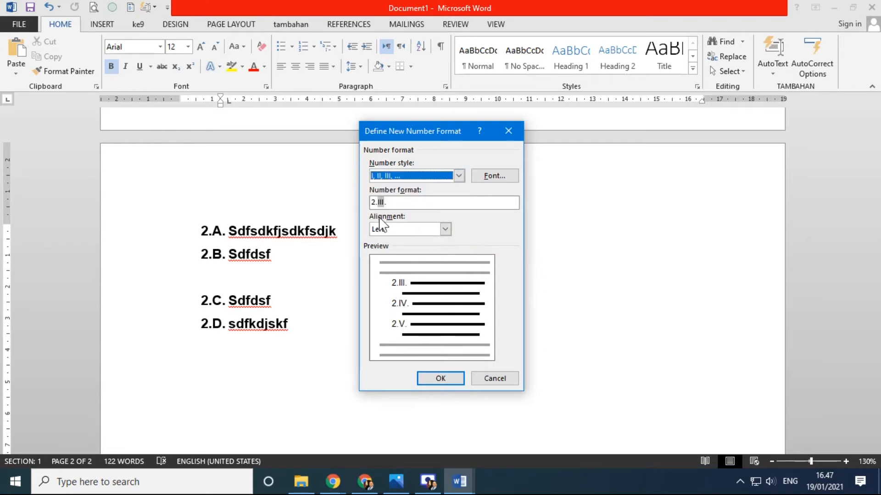
pyautogui.click(374, 203)
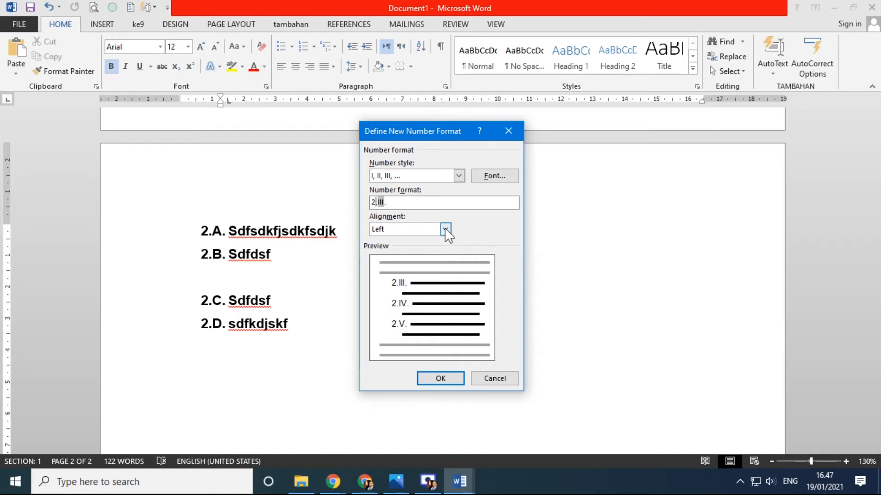
pyautogui.write('B.')
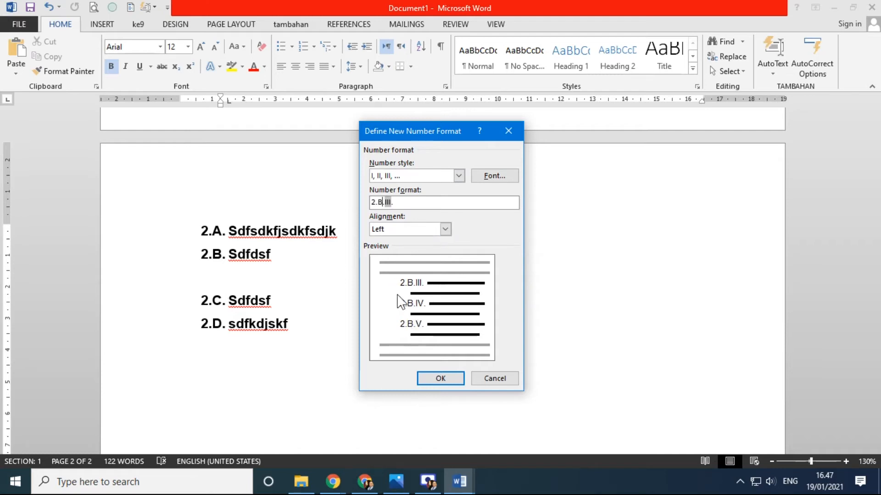
pyautogui.click(448, 382)
# - Apply the 2.B.I. number format to the line below item 2.B. and reduce its indent slightly
pyautogui.click(245, 277)
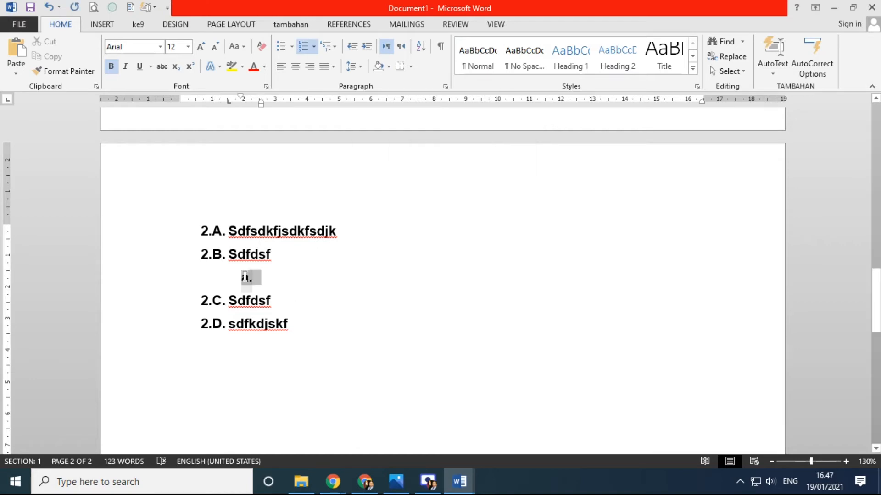
pyautogui.click(313, 47)
pyautogui.scroll(5, 465, 188)
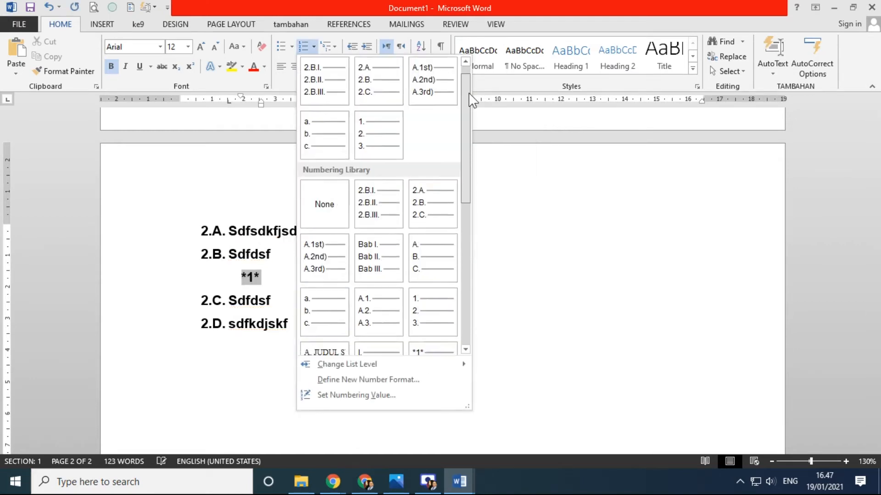
pyautogui.click(317, 97)
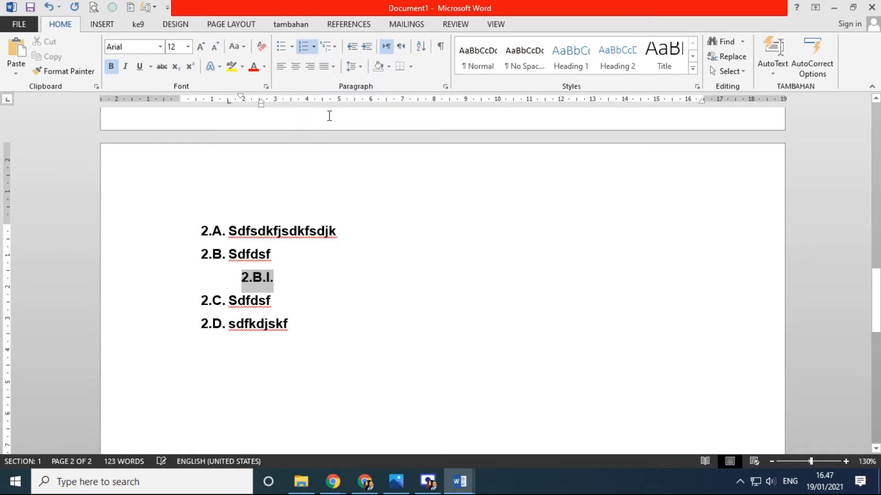
pyautogui.moveTo(261, 103); pyautogui.dragTo(247, 106)
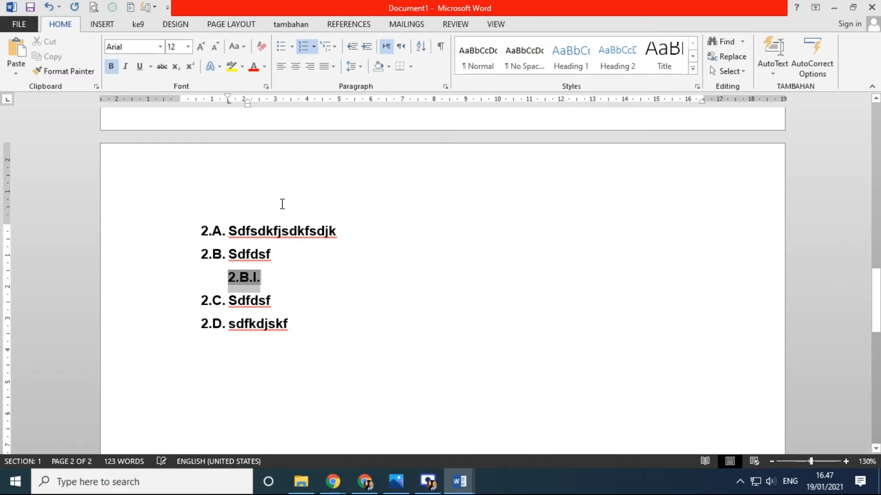
# - Enter three sub-items below item 2.B. with the texts "sdfsdfsd", "sdfds" and "sdfdsf"
pyautogui.click(279, 281)
pyautogui.write('sdfsdfsd')
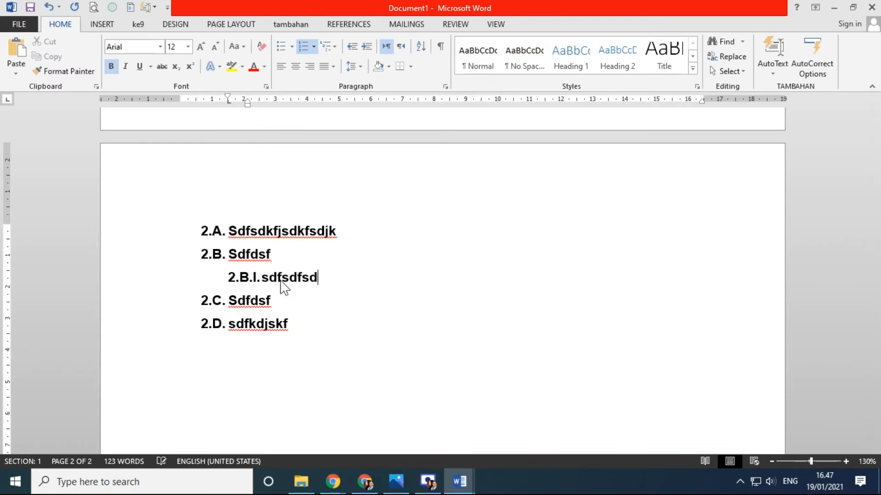
pyautogui.press('Return')
pyautogui.write('sdfds')
pyautogui.press('Return')
pyautogui.write('sdfdsf')
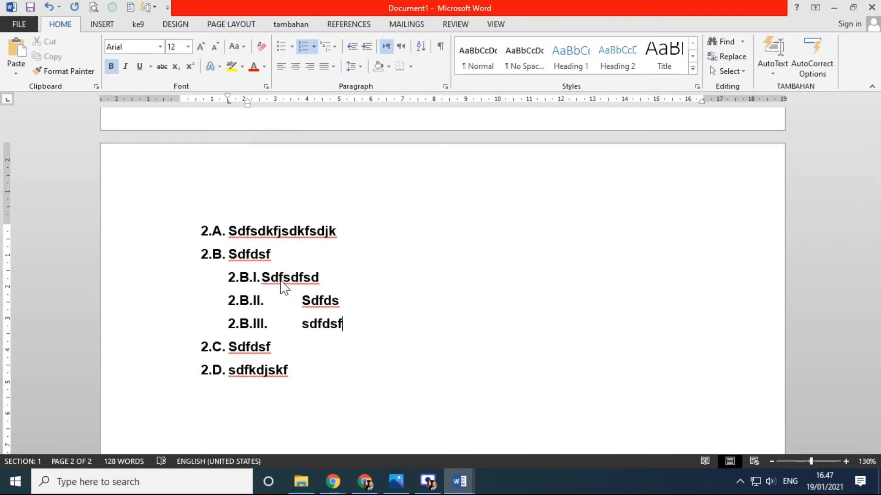
# - Align the text of sub-items 2.B.I. to 2.B.III. by setting their hanging indent to about 3 on the ruler
pyautogui.click(303, 301)
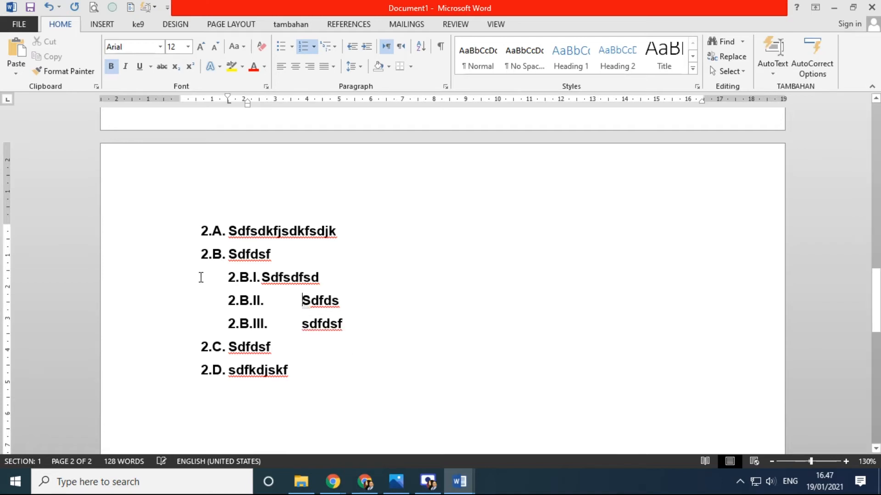
pyautogui.moveTo(118, 288); pyautogui.dragTo(122, 327)
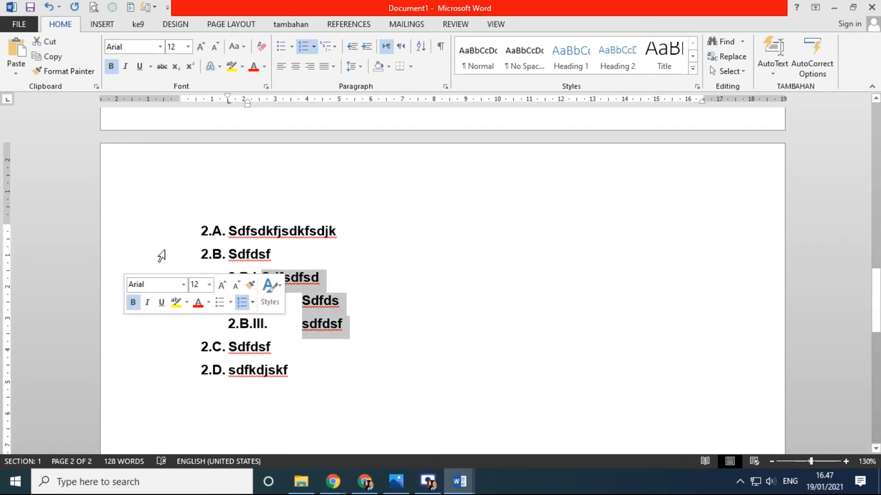
pyautogui.moveTo(251, 105); pyautogui.dragTo(275, 103)
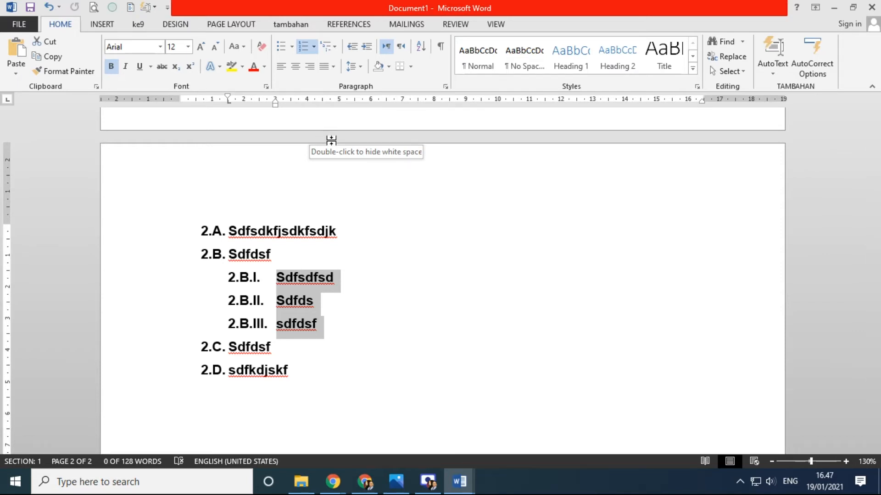
pyautogui.moveTo(275, 105)
pyautogui.mouseDown()
pyautogui.moveTo(258, 108)
pyautogui.moveTo(308, 110)
pyautogui.moveTo(278, 119)
pyautogui.mouseUp()
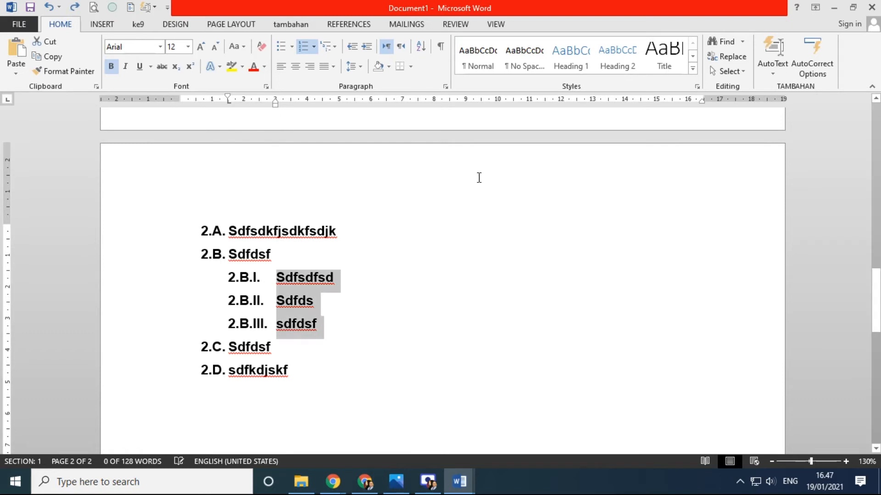
pyautogui.click(372, 325)
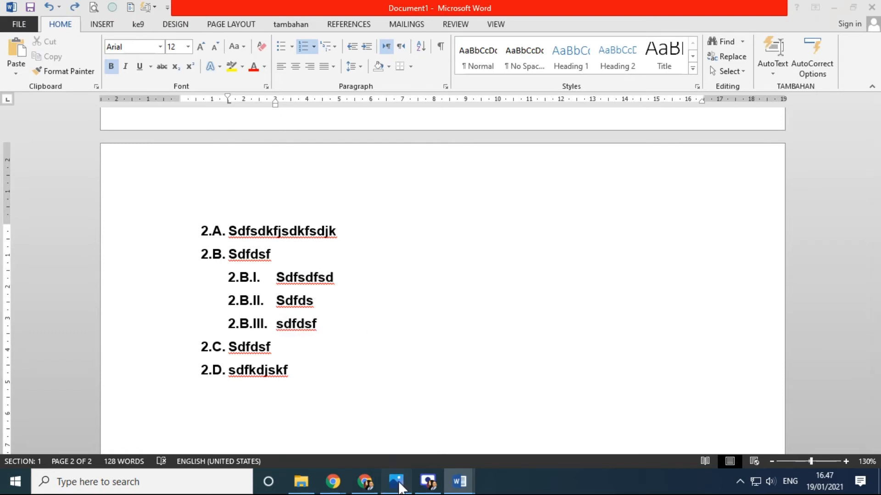
# - Check the numbering below 2.B.II. on the exercise image in Photos and return to Document1 in Word
pyautogui.click(397, 481)
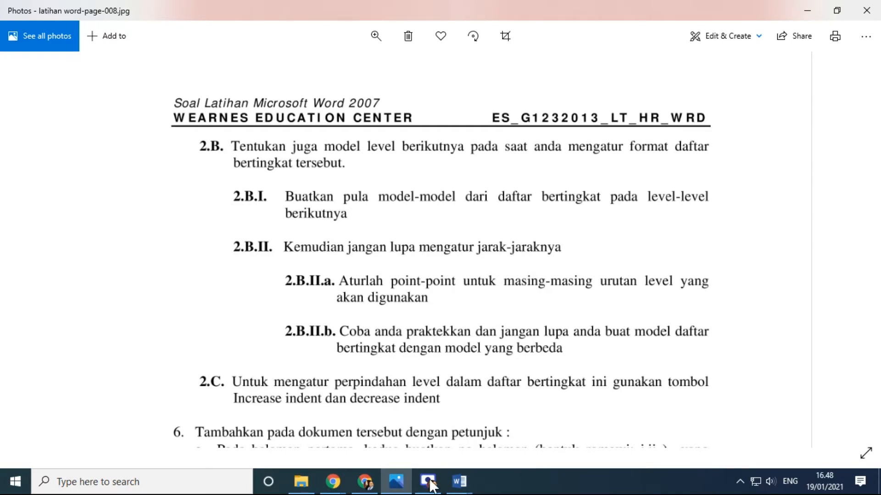
pyautogui.moveTo(459, 482)
pyautogui.click(395, 436)
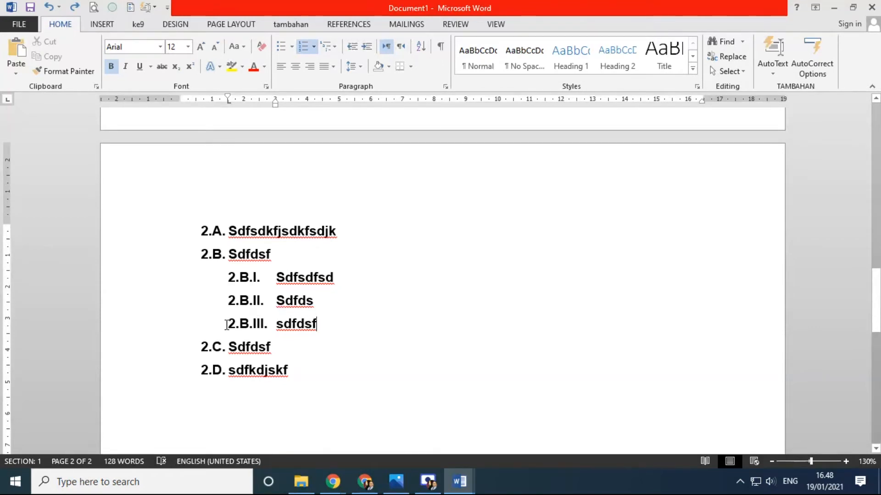
# - Clear the text of sub-item 2.B.III. and remove its number, leaving a blank line below 2.B.II
pyautogui.moveTo(276, 323); pyautogui.dragTo(318, 322)
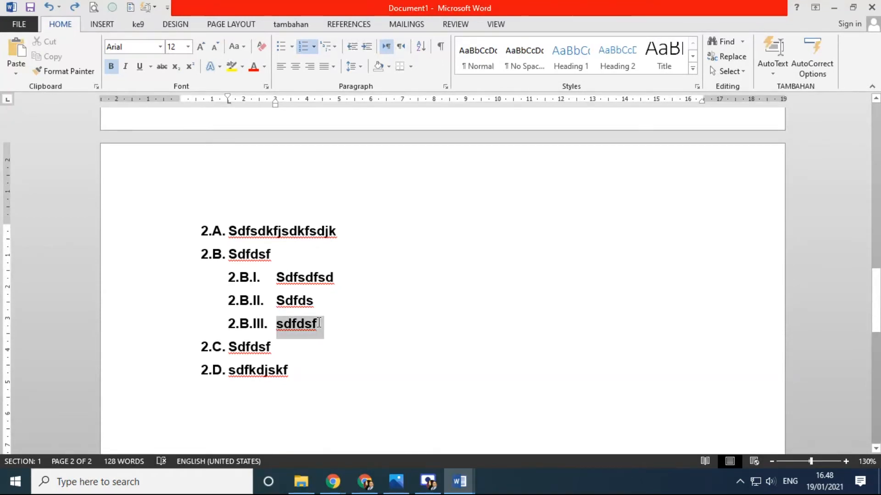
pyautogui.click(354, 336)
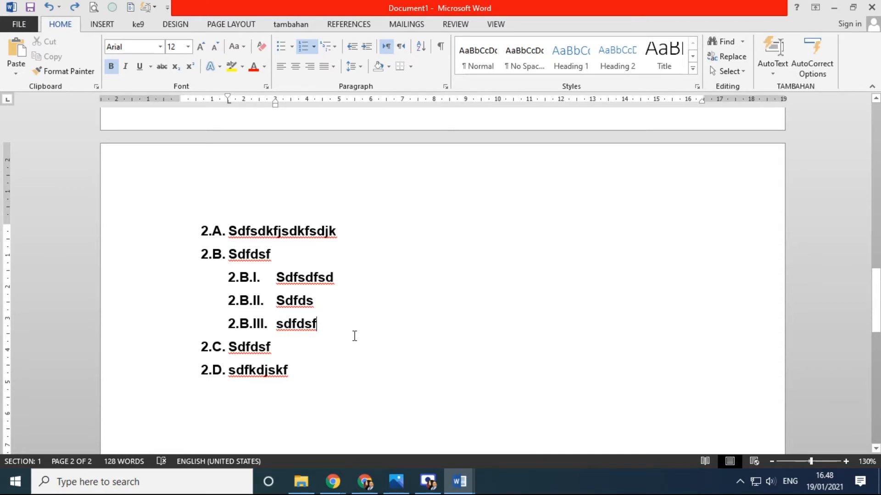
pyautogui.press('BackSpace')
pyautogui.press('BackSpace')
pyautogui.press('BackSpace')
pyautogui.press('BackSpace')
pyautogui.press('BackSpace')
pyautogui.press('BackSpace')
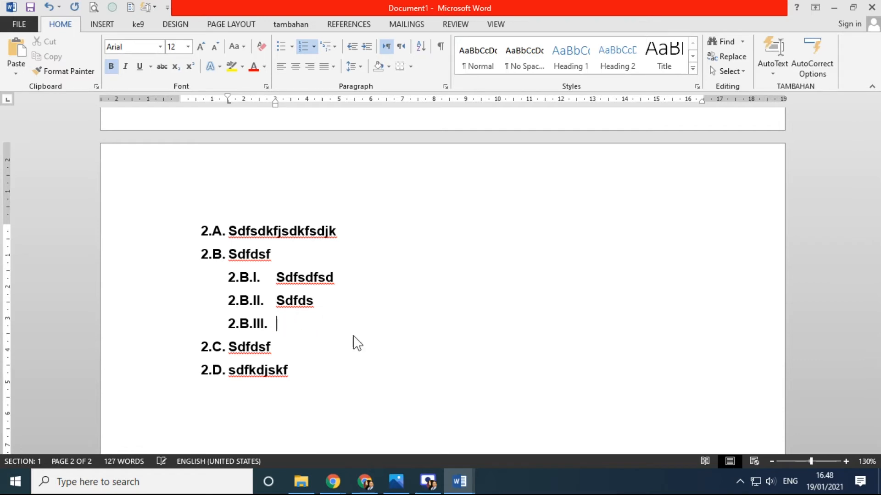
pyautogui.press('BackSpace')
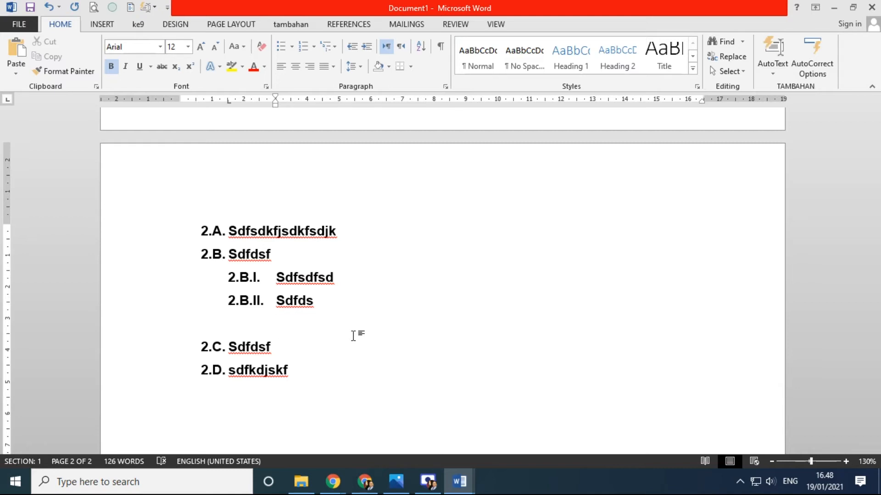
# - Start defining a new number format for the blank line, check the third-level numbering in Photos and return to Document1
pyautogui.click(313, 46)
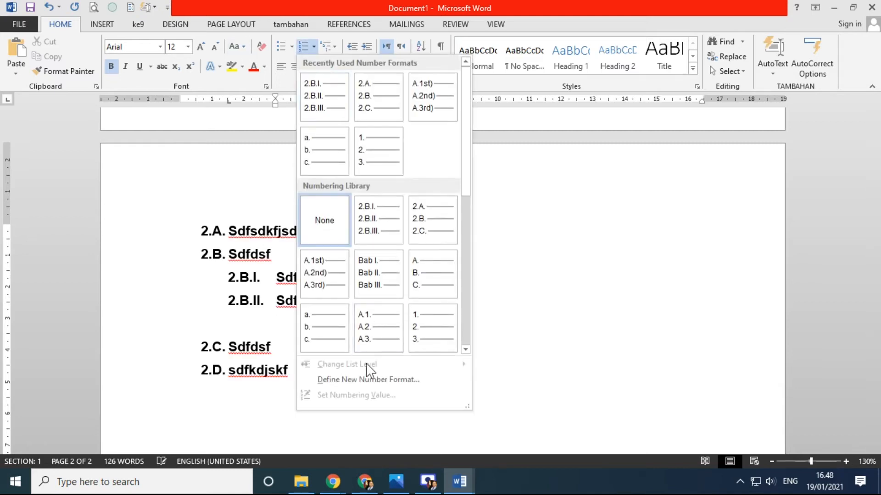
pyautogui.click(364, 379)
pyautogui.moveTo(446, 131); pyautogui.dragTo(528, 116)
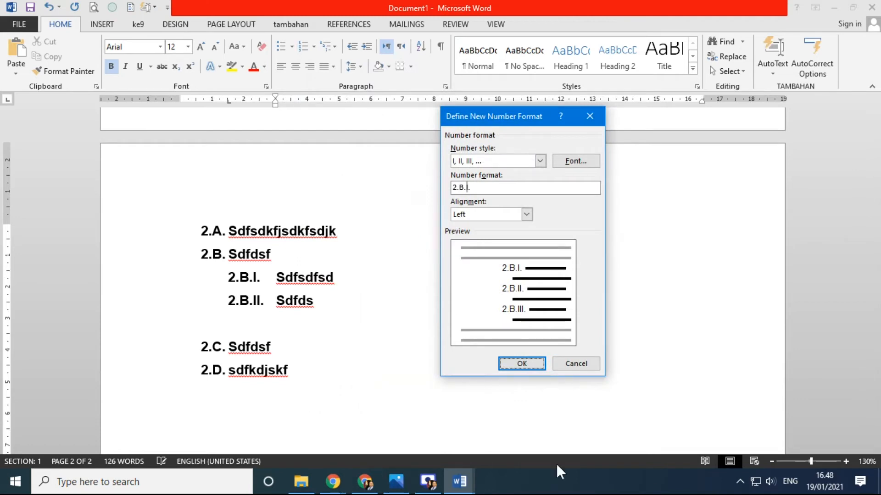
pyautogui.click(396, 482)
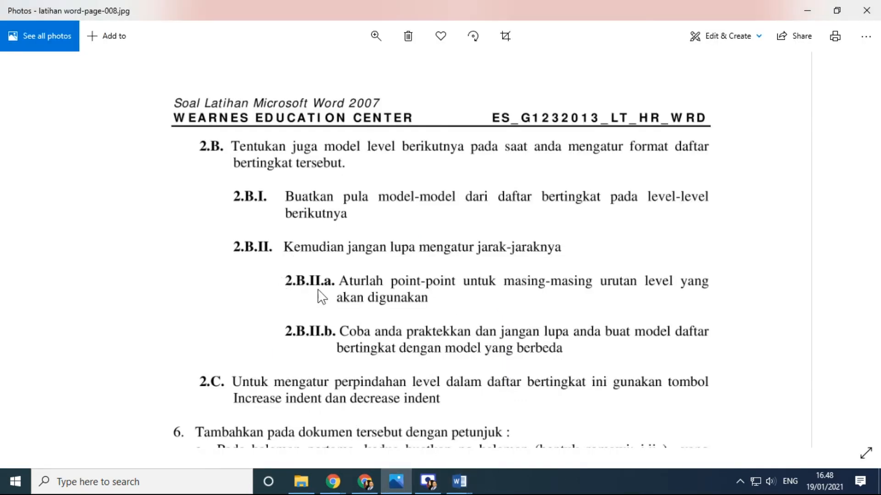
pyautogui.click(460, 484)
pyautogui.click(493, 456)
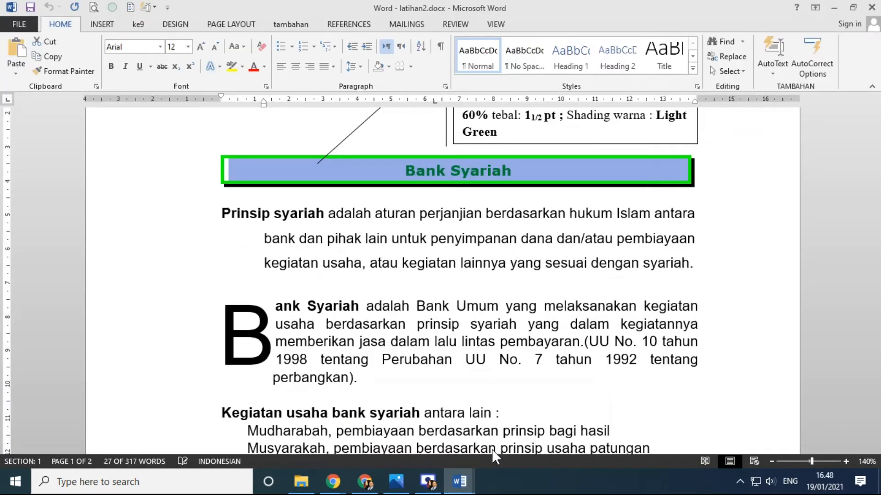
pyautogui.click(459, 484)
pyautogui.click(413, 410)
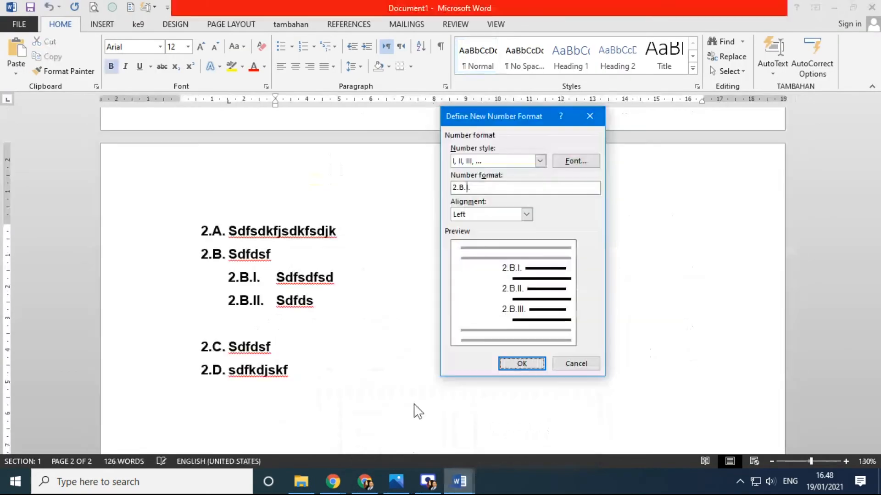
# - Define the number format "2.B.II.a." using the a, b, c number style
pyautogui.click(540, 161)
pyautogui.scroll(-2, 536, 191)
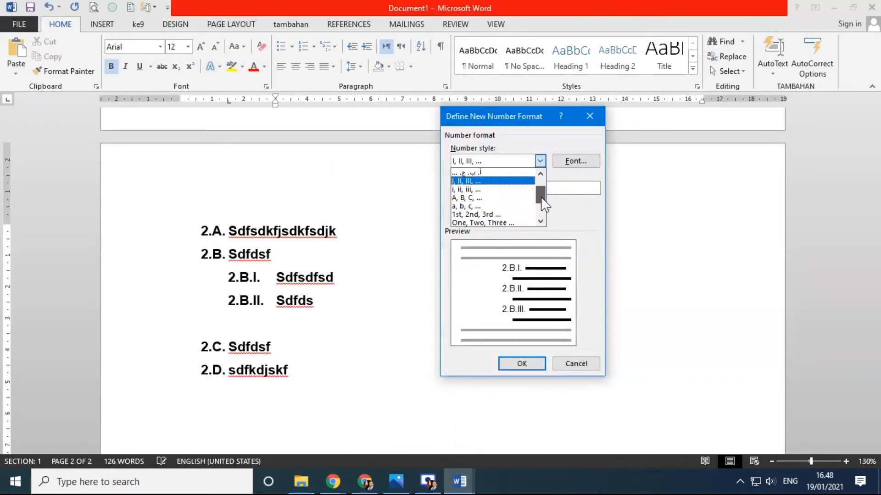
pyautogui.click(474, 202)
pyautogui.click(463, 187)
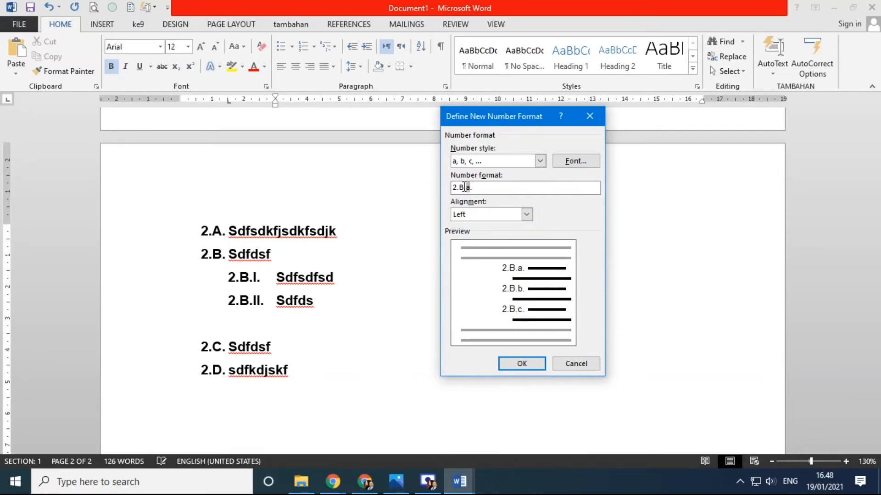
pyautogui.write('.II')
pyautogui.click(524, 363)
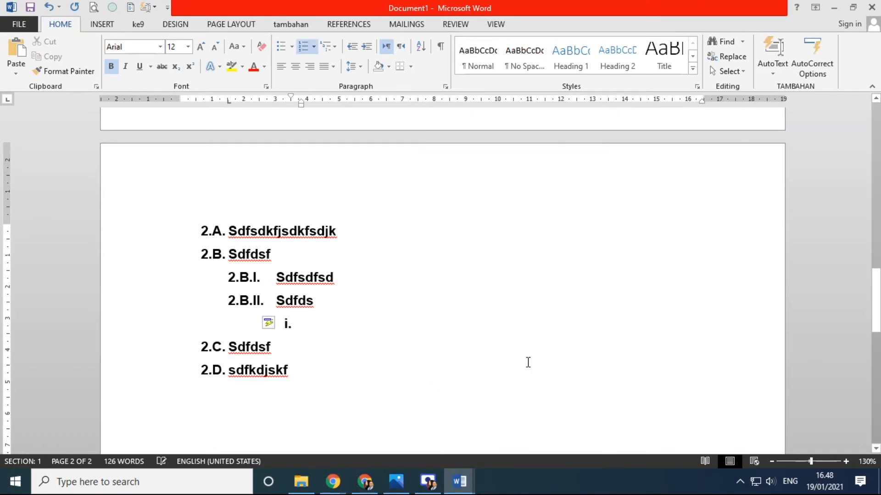
# - Apply the 2.B.II.a. number format to the blank line below 2.B.II. and reduce its left indent to about 3.4 cm
pyautogui.click(313, 46)
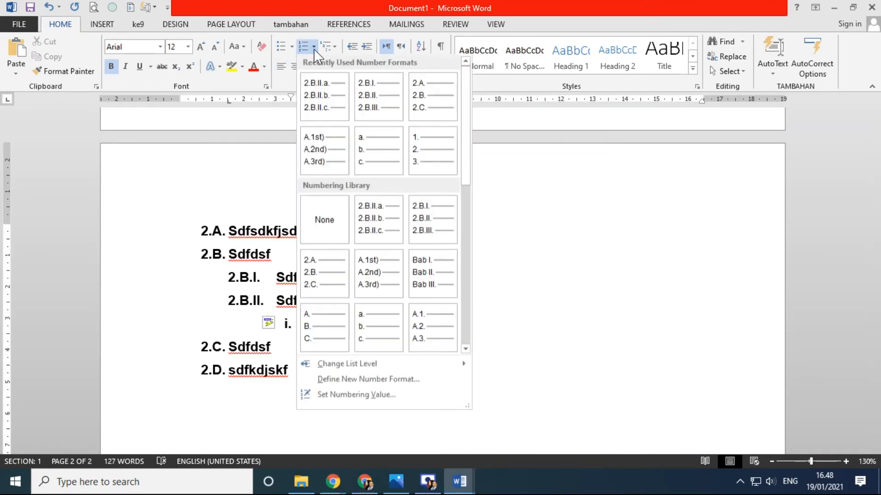
pyautogui.scroll(-3, 458, 125)
pyautogui.moveTo(467, 161); pyautogui.dragTo(464, 75)
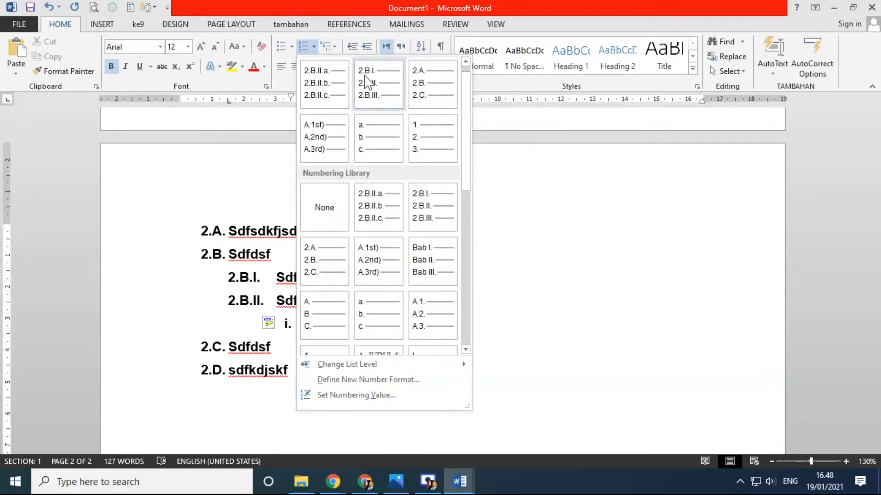
pyautogui.click(329, 80)
pyautogui.moveTo(301, 103); pyautogui.dragTo(287, 107)
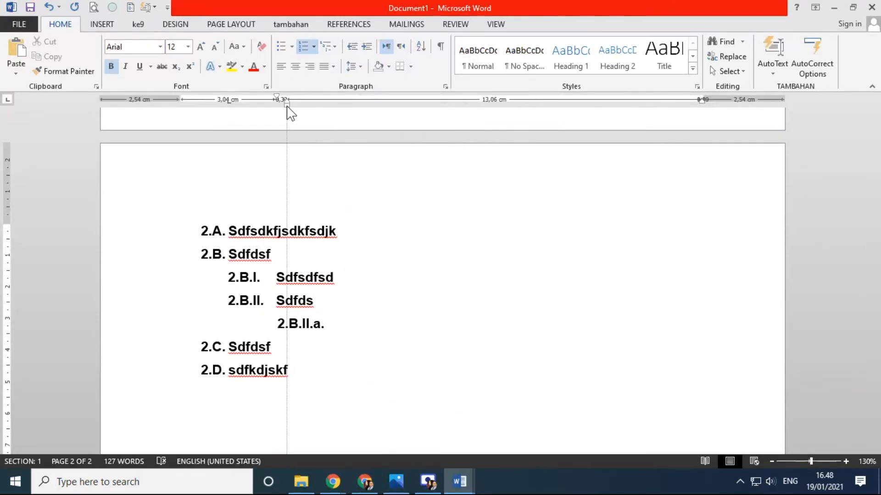
# - Enter three third-level items under 2.B.II. with the texts sdfsdf, sdfds and sdf
pyautogui.write('sdfsdf')
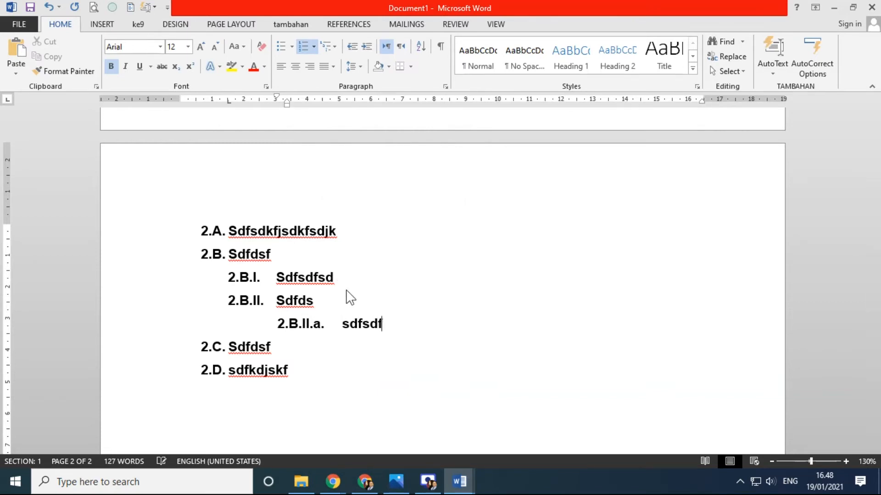
pyautogui.press('Return')
pyautogui.write('sdfds')
pyautogui.press('Return')
pyautogui.write('sdf')
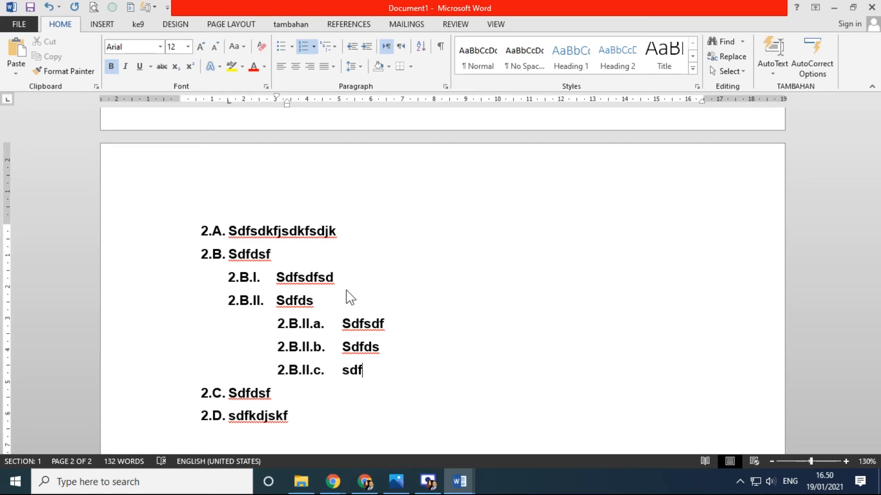
# - Select the numbers 2.A., 2.B.I. and 2.B.II.a. in turn to compare how each level is grouped
pyautogui.click(209, 230)
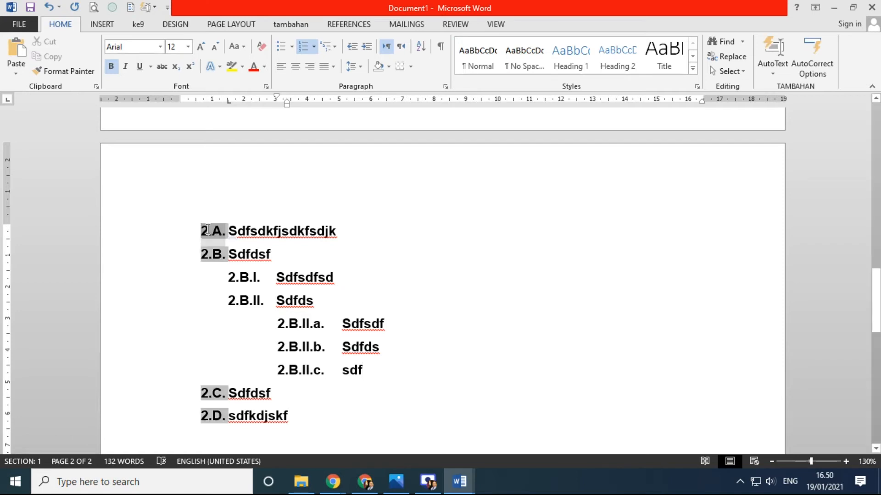
pyautogui.click(248, 283)
pyautogui.click(291, 326)
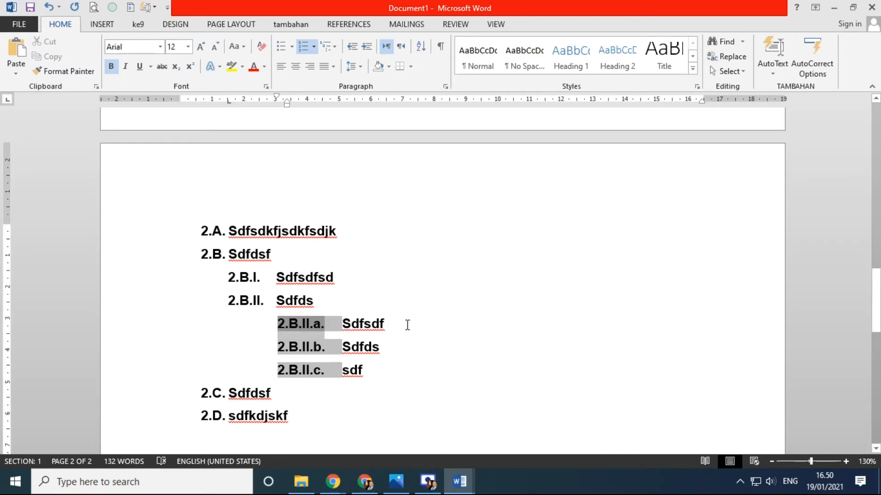
# - End the numbered list after item 2.D., leaving blank unnumbered lines below it
pyautogui.scroll(-3, 333, 340)
pyautogui.click(333, 340)
pyautogui.press('Return')
pyautogui.press('Return')
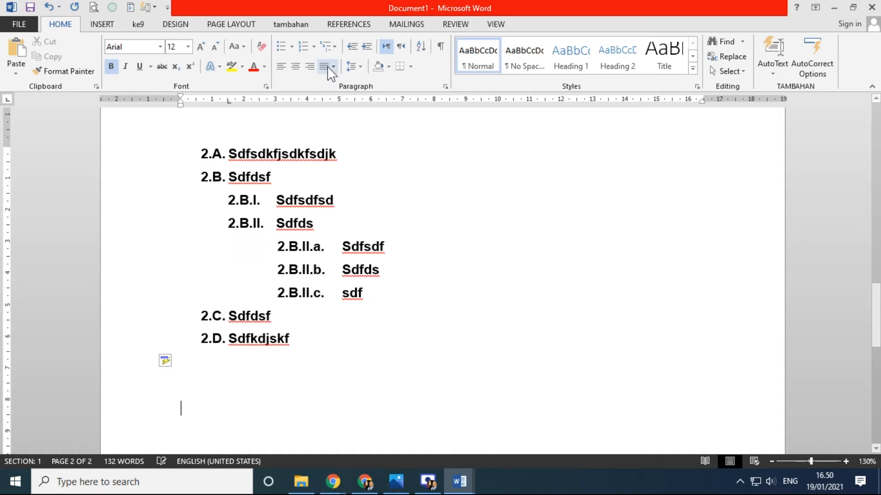
# - Start defining a new multilevel list and check the default number formats of levels 1 to 3
pyautogui.scroll(3, 345, 83)
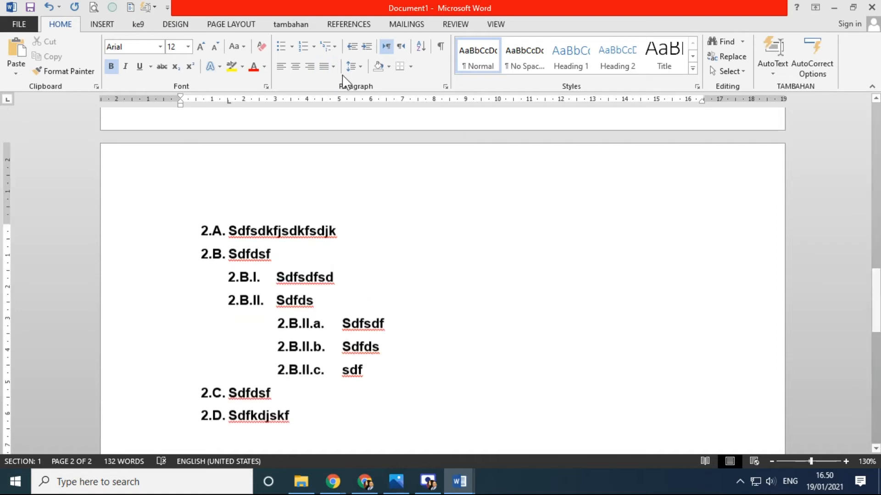
pyautogui.click(333, 48)
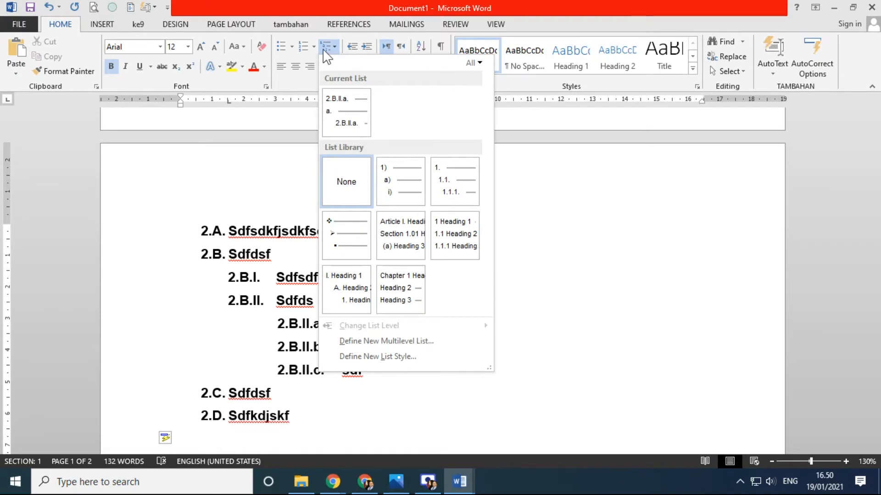
pyautogui.click(313, 48)
pyautogui.click(314, 48)
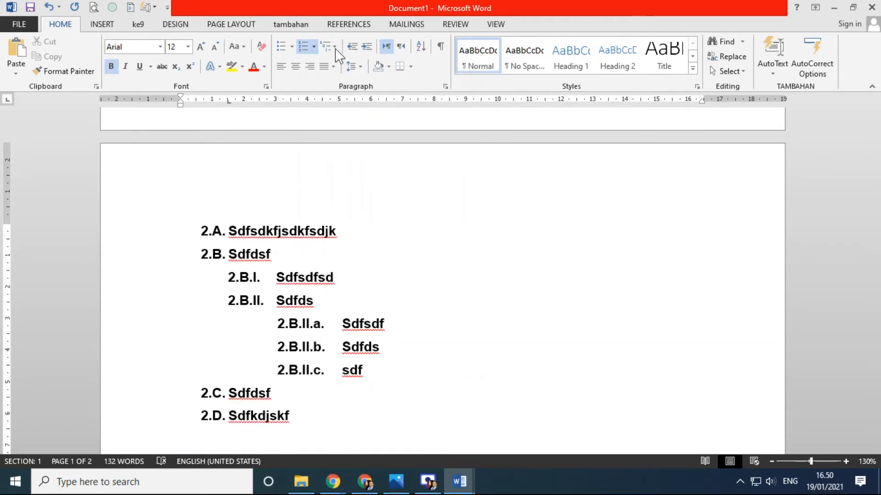
pyautogui.click(335, 48)
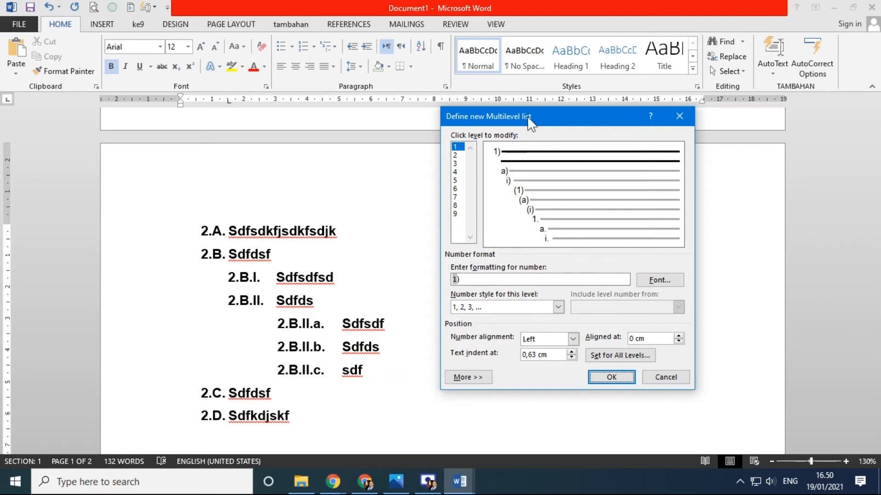
pyautogui.moveTo(526, 116); pyautogui.dragTo(403, 140)
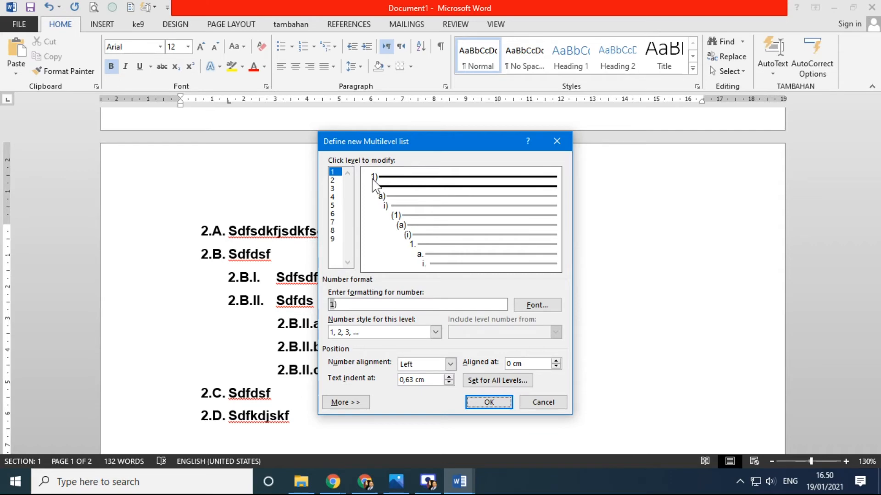
pyautogui.click(334, 180)
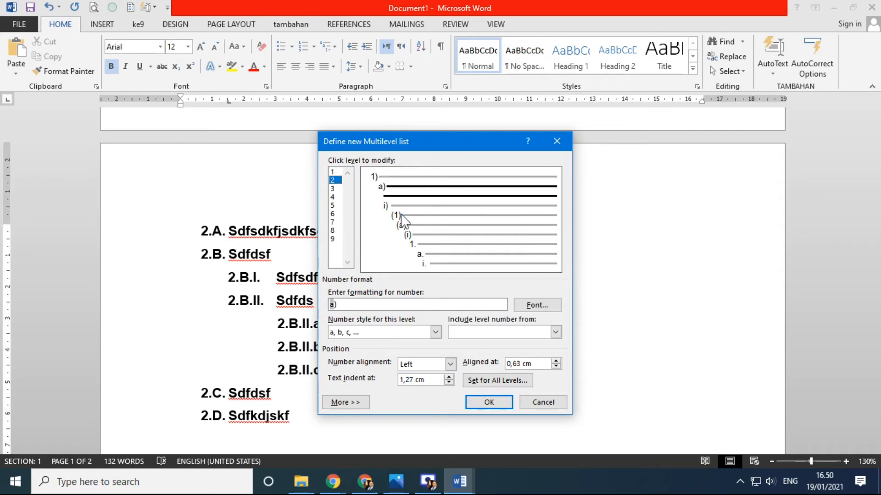
pyautogui.click(335, 188)
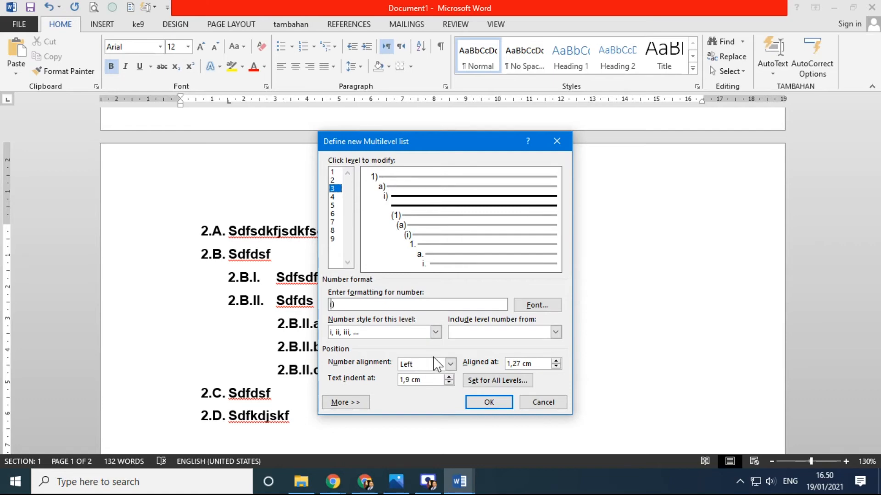
# - Set level 1 to the A, B, C number style with the format "A." and a text indent of 0,9 cm
pyautogui.click(334, 173)
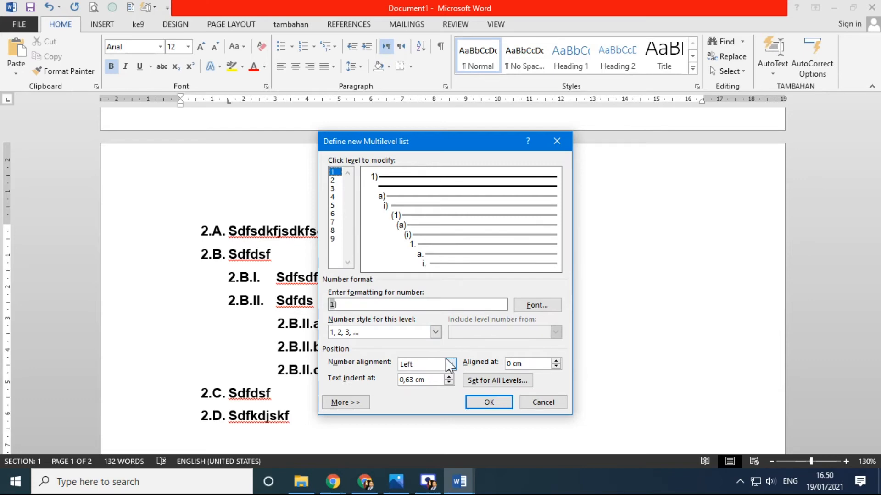
pyautogui.click(435, 332)
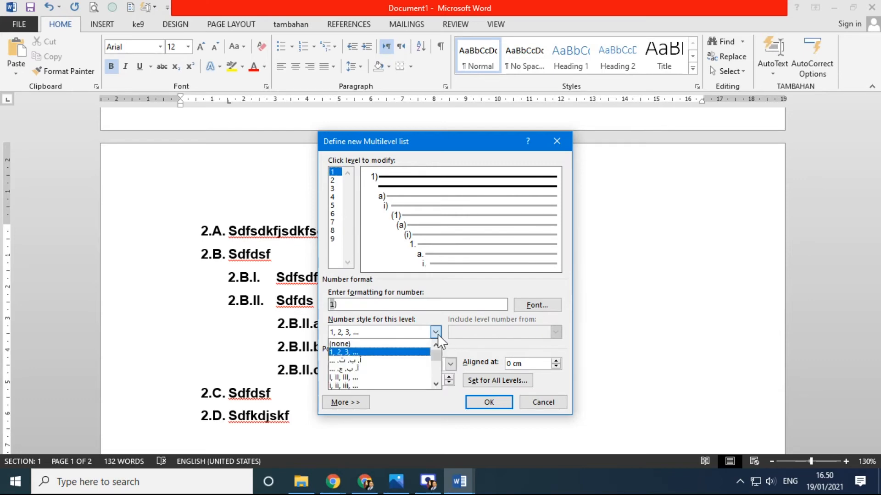
pyautogui.scroll(-2, 434, 360)
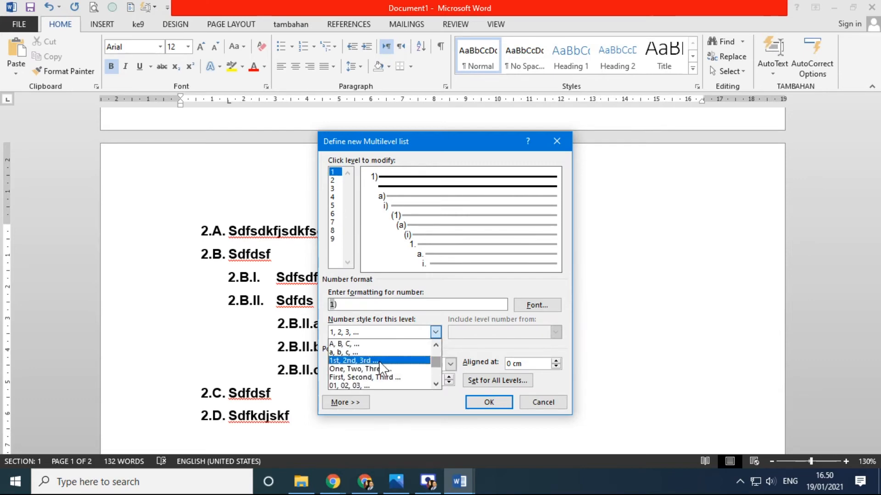
pyautogui.click(348, 344)
pyautogui.click(346, 307)
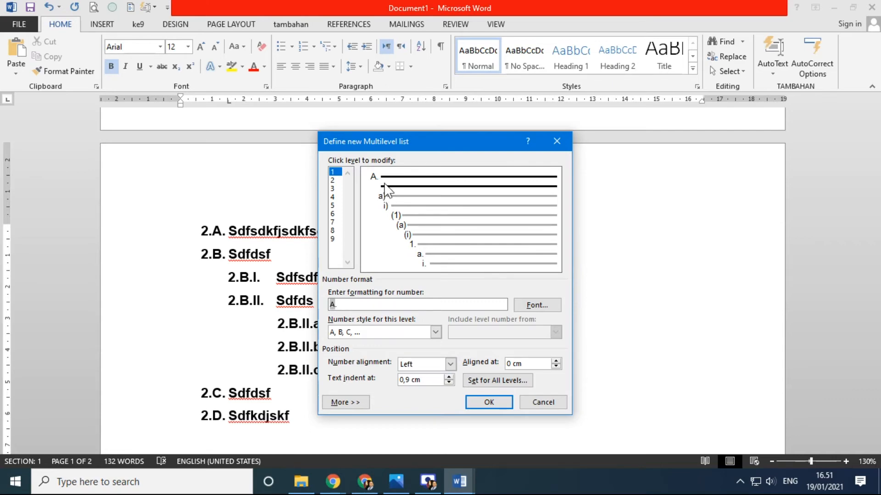
# - Set level 2 to the 1, 2, 3 number style with the format "1." and increase its text indent
pyautogui.click(332, 181)
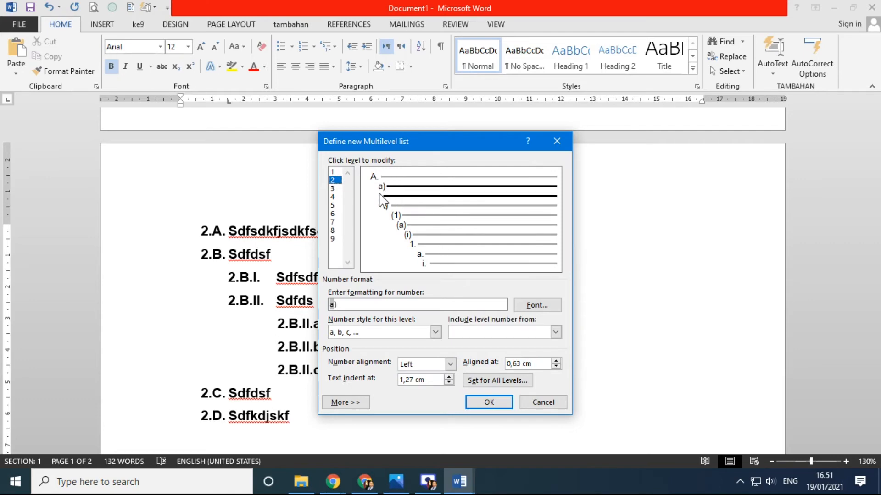
pyautogui.click(435, 332)
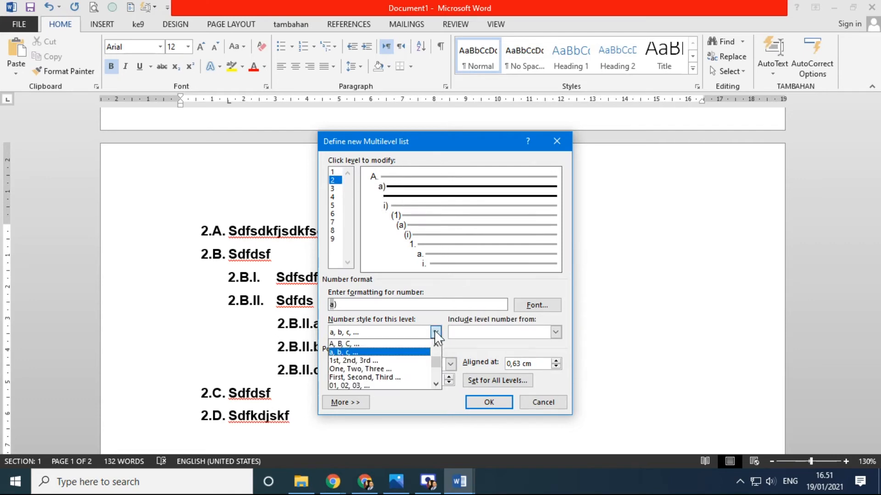
pyautogui.scroll(1, 439, 353)
pyautogui.click(384, 351)
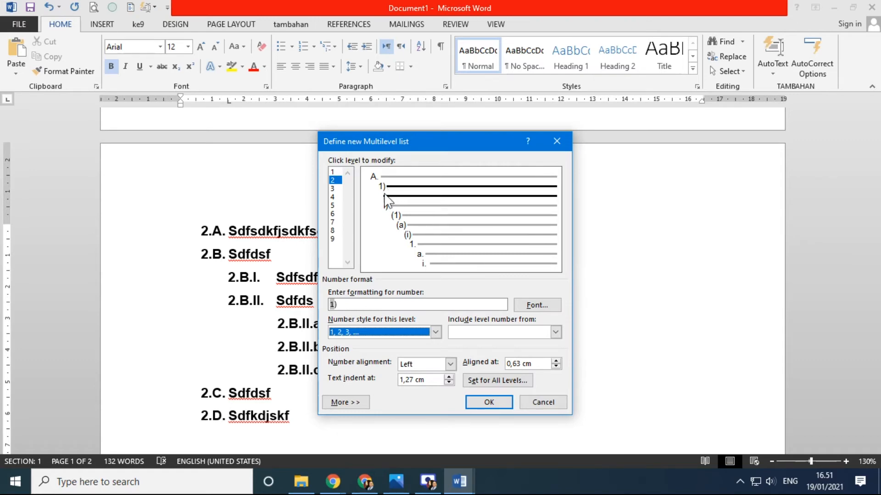
pyautogui.click(348, 305)
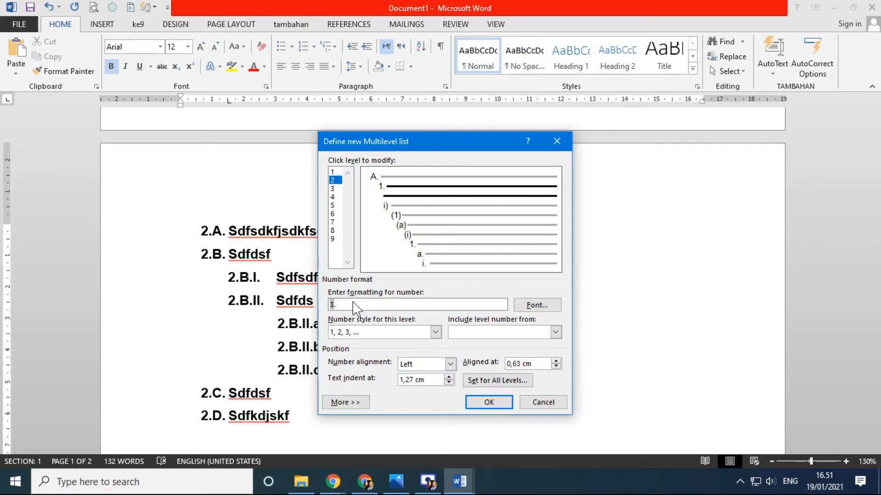
pyautogui.click(450, 377)
# - Set level 3 to the a, b, c style with the format "a.", aligned at 1,6 cm with a text indent of 2,7 cm
pyautogui.click(337, 189)
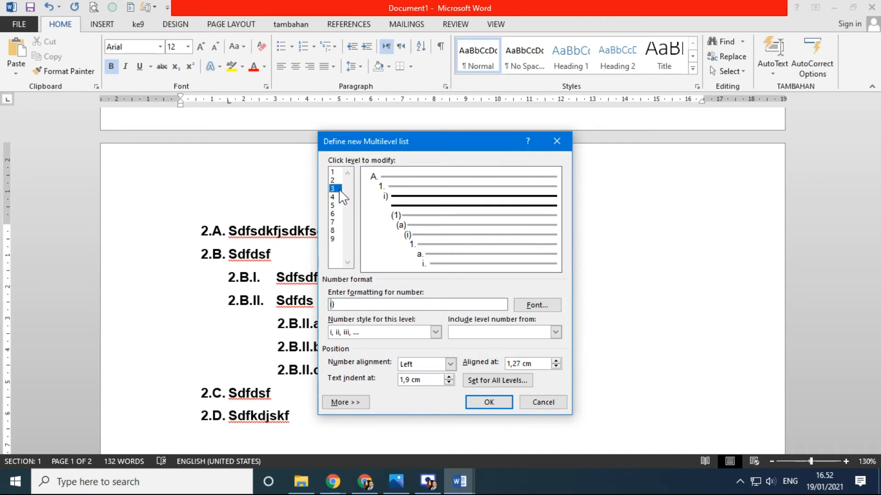
pyautogui.click(435, 332)
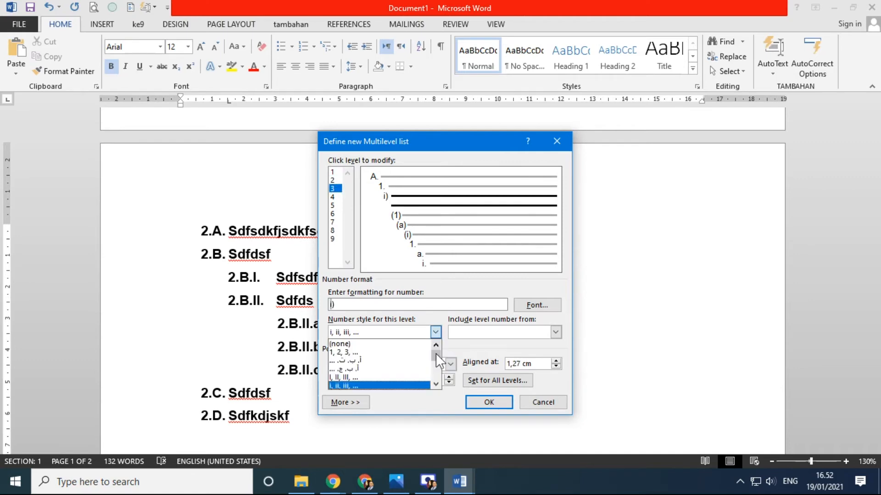
pyautogui.moveTo(435, 353); pyautogui.dragTo(435, 359)
pyautogui.click(379, 370)
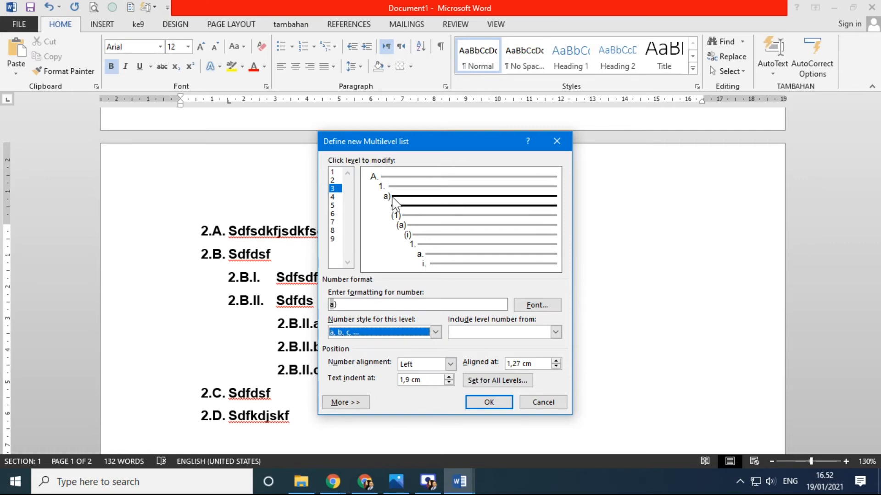
pyautogui.click(556, 361)
pyautogui.click(556, 361)
pyautogui.click(556, 361)
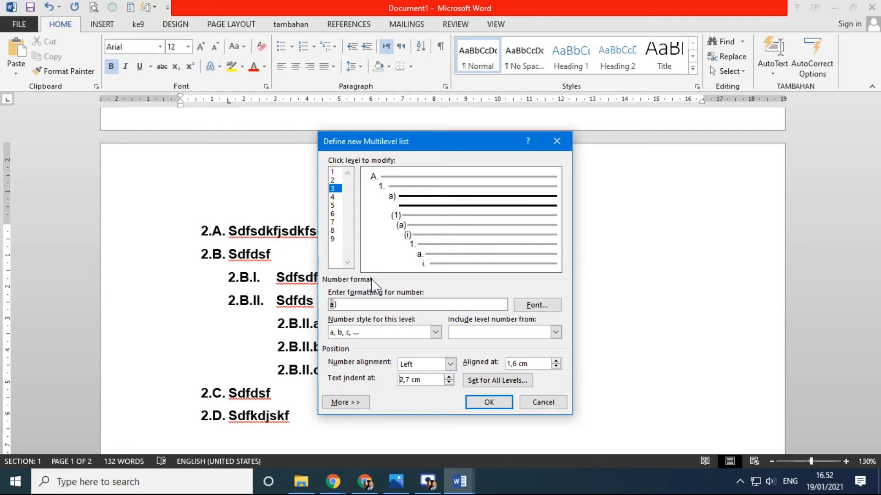
pyautogui.click(348, 304)
# - Format level 4 as "1)" in the 1, 2, 3 style, aligned at 2,5 cm with a text indent of 3,4 cm
pyautogui.click(333, 197)
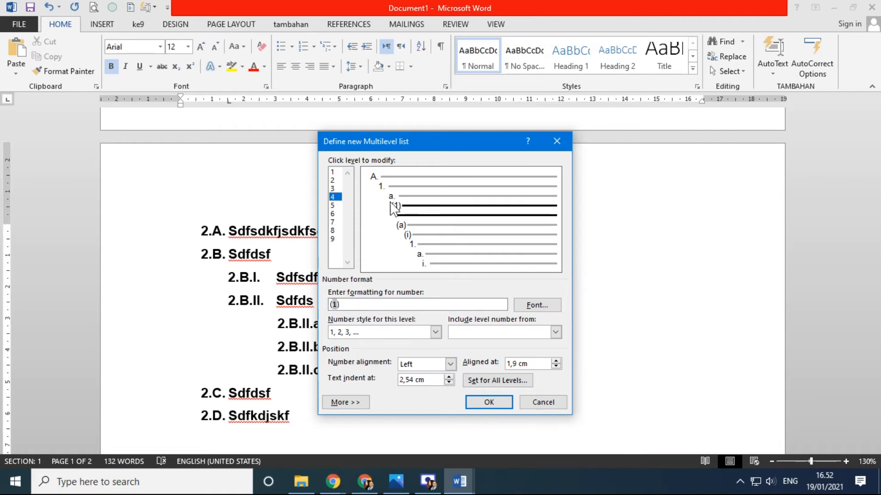
pyautogui.click(436, 333)
pyautogui.click(388, 346)
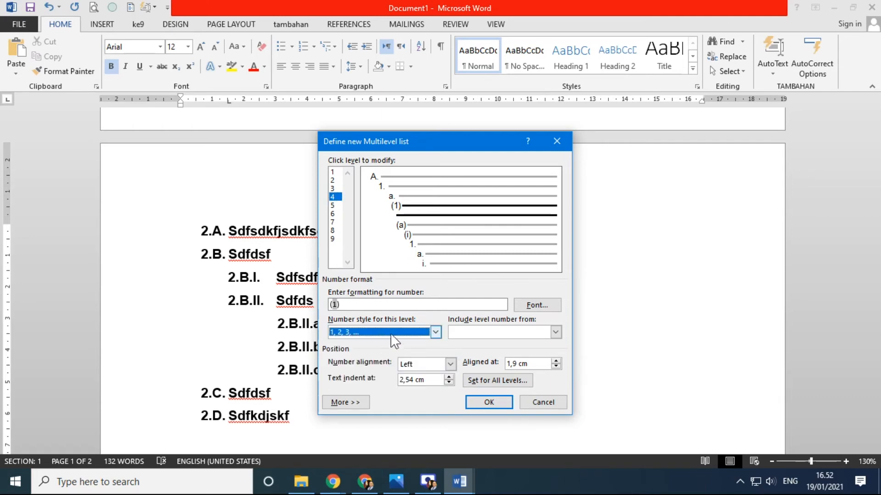
pyautogui.click(333, 305)
pyautogui.press('BackSpace')
pyautogui.click(556, 361)
pyautogui.click(556, 361)
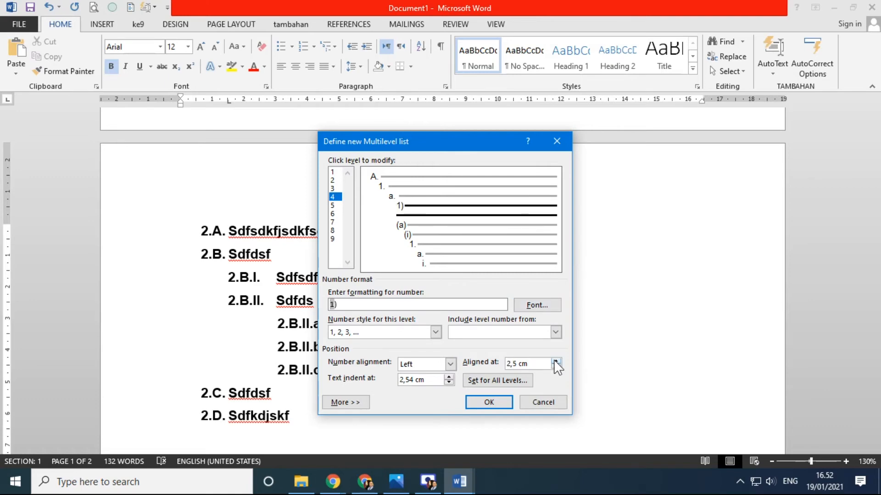
pyautogui.click(449, 377)
pyautogui.click(449, 377)
pyautogui.click(449, 377)
pyautogui.click(450, 376)
pyautogui.click(449, 377)
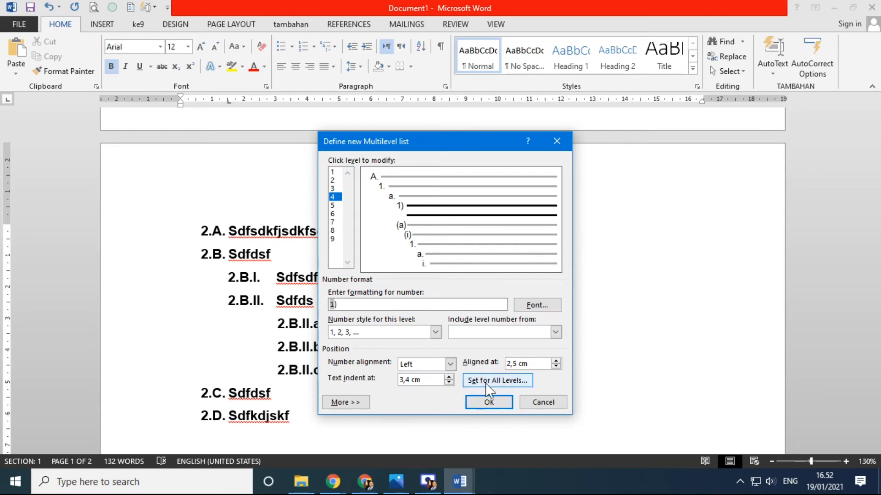
# - Set the level 1 number font to Times New Roman, Bold, size 12
pyautogui.click(334, 172)
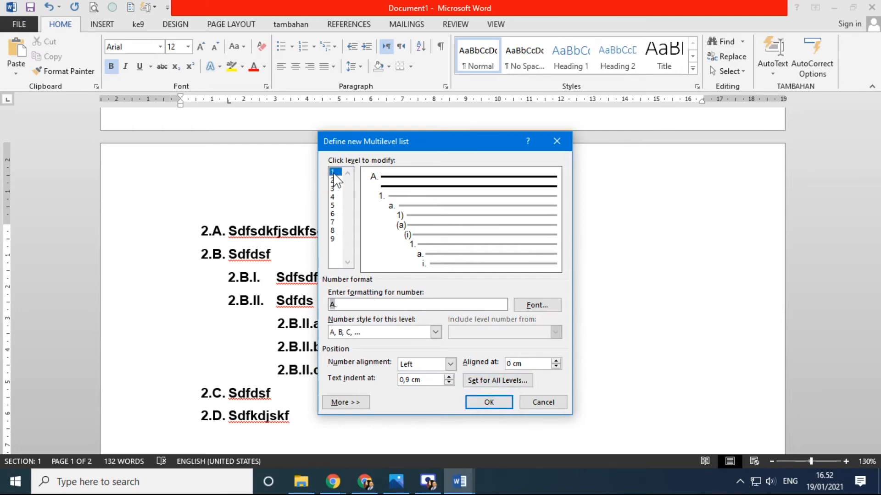
pyautogui.click(537, 305)
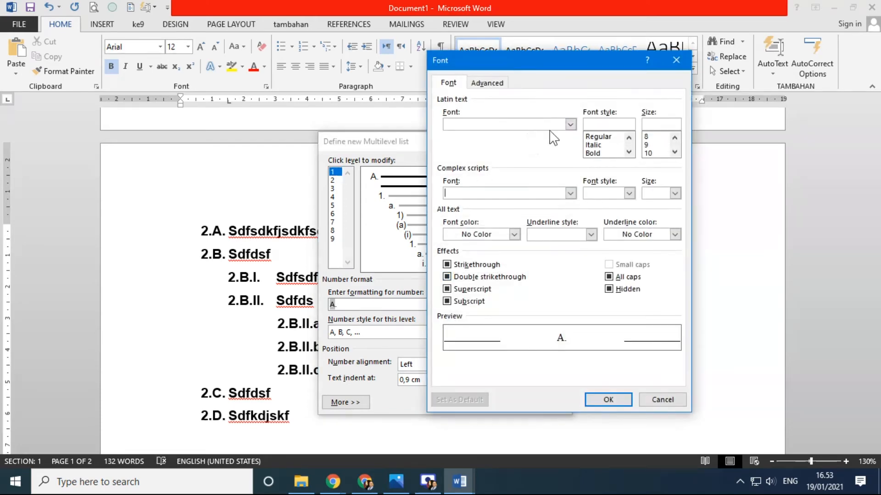
pyautogui.click(570, 125)
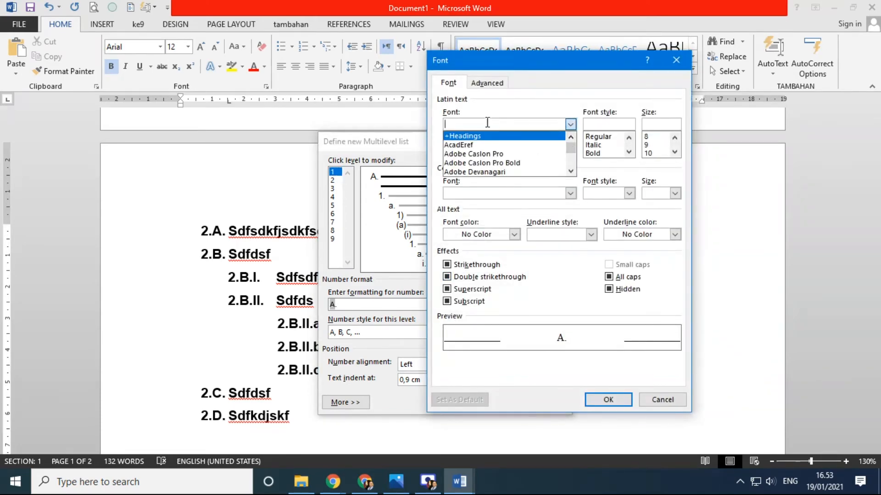
pyautogui.write('ti')
pyautogui.click(463, 135)
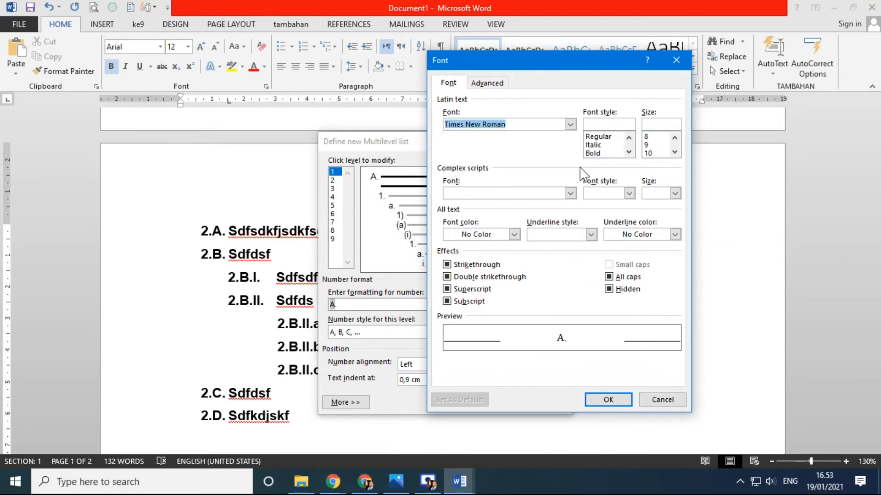
pyautogui.click(616, 124)
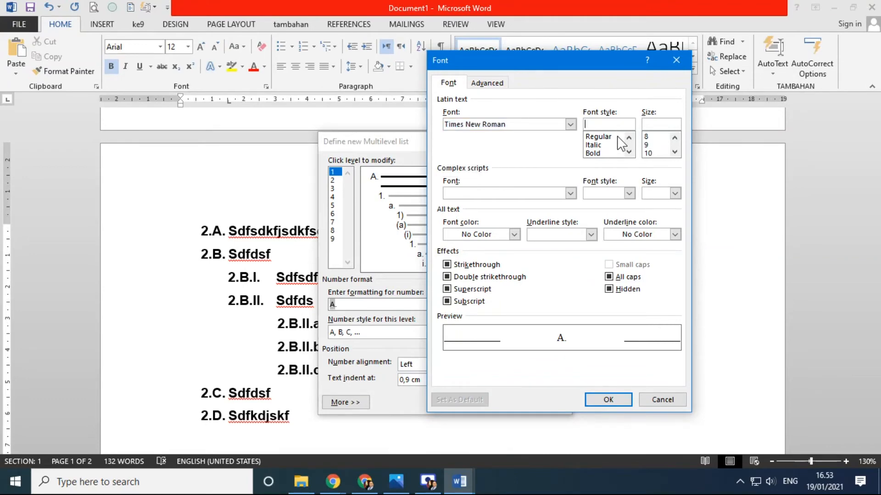
pyautogui.click(618, 137)
pyautogui.click(608, 153)
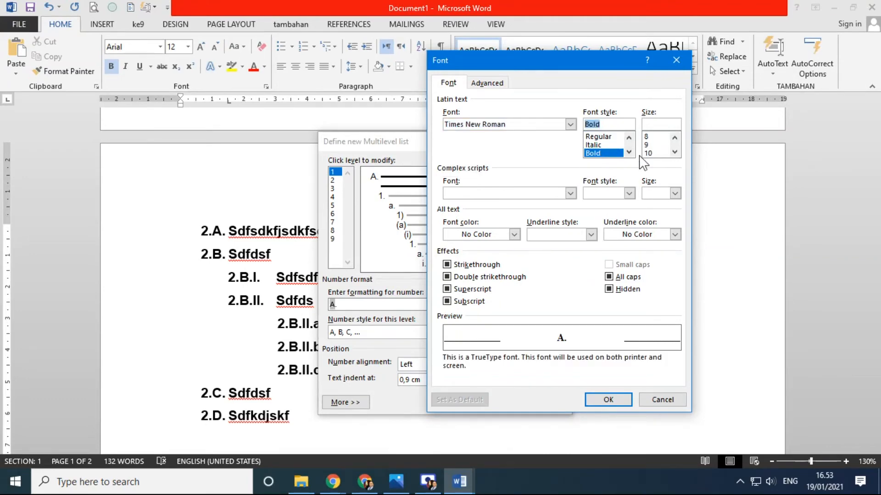
pyautogui.click(674, 152)
pyautogui.click(674, 152)
pyautogui.click(651, 153)
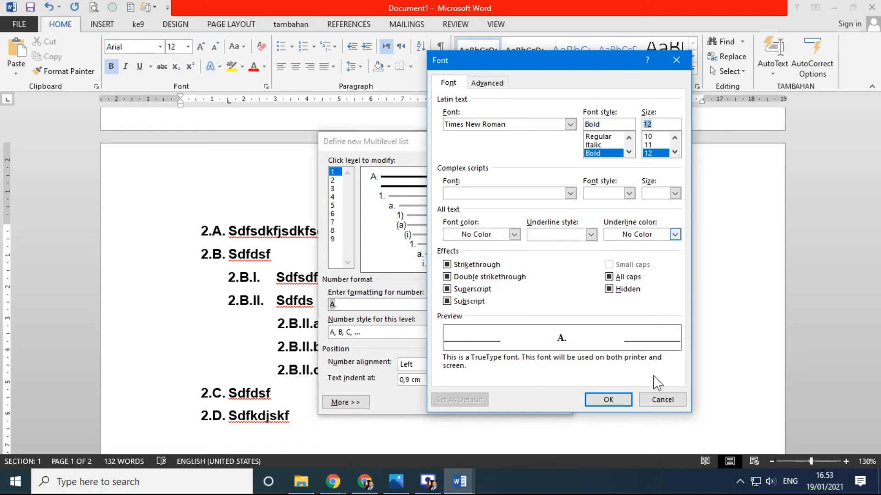
pyautogui.click(614, 399)
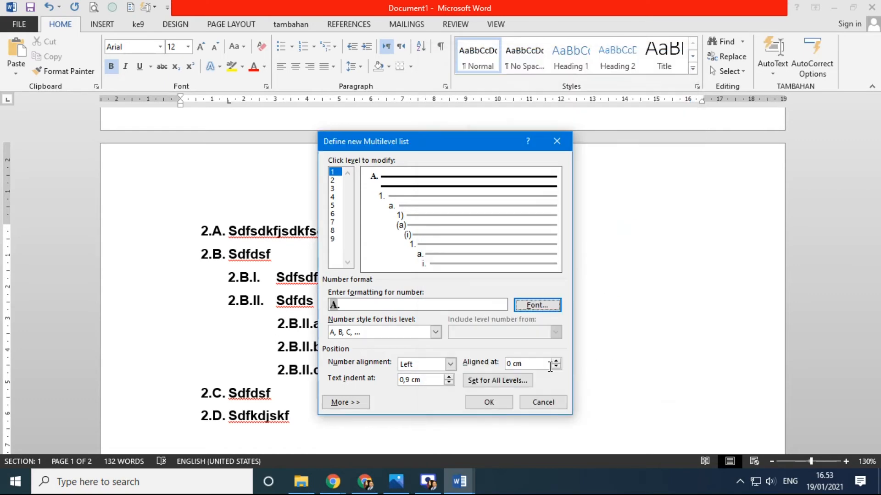
# - Set the level 2 number font to Times New Roman, Regular, size 12
pyautogui.click(333, 180)
pyautogui.click(536, 305)
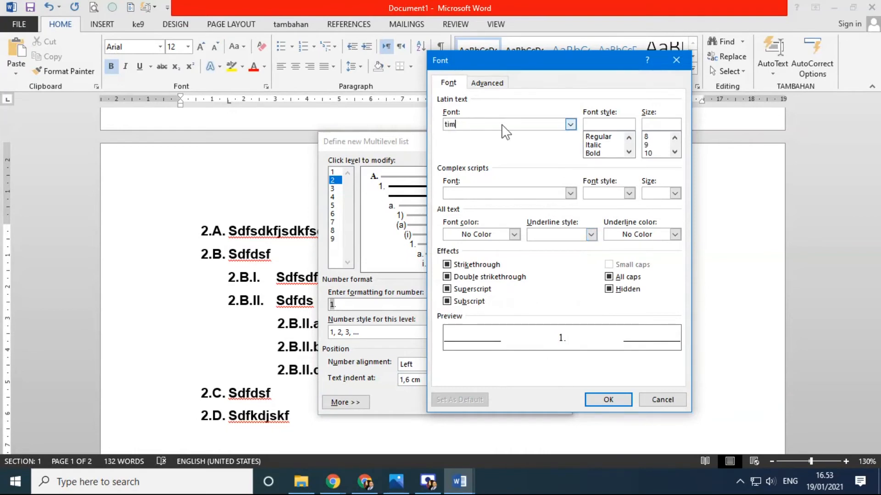
pyautogui.write('times')
pyautogui.click(570, 125)
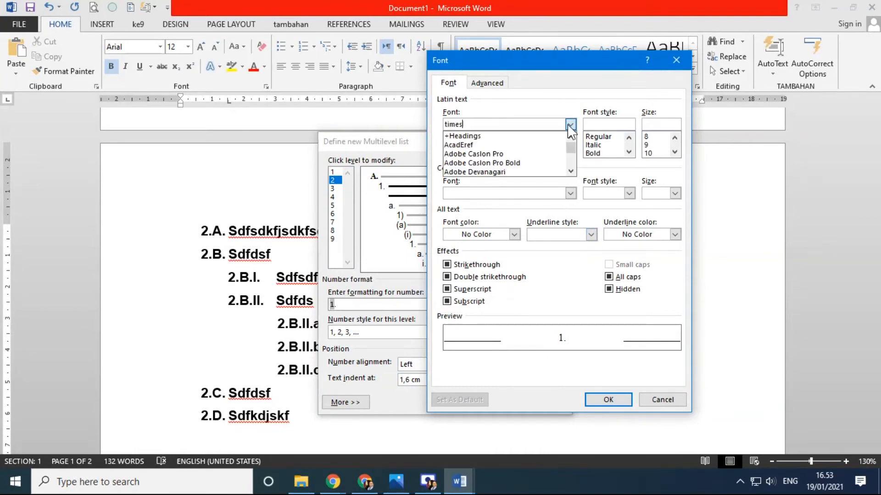
pyautogui.click(482, 172)
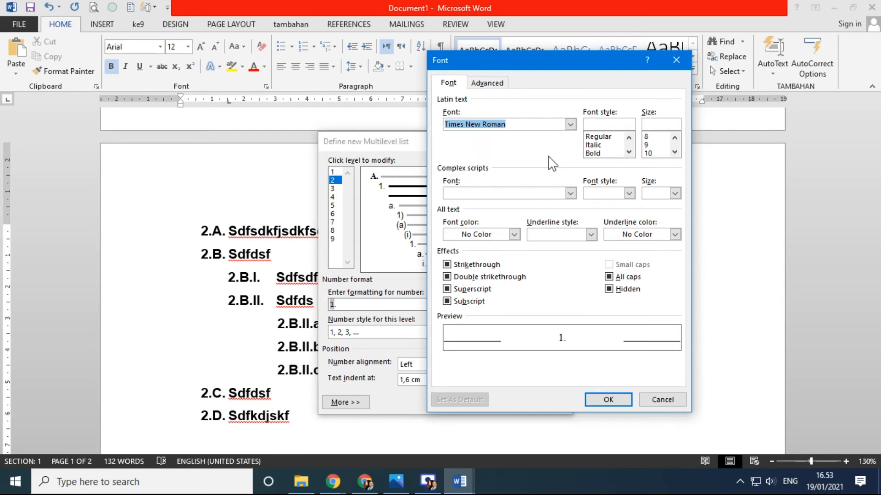
pyautogui.click(597, 136)
pyautogui.doubleClick(674, 152)
pyautogui.click(655, 154)
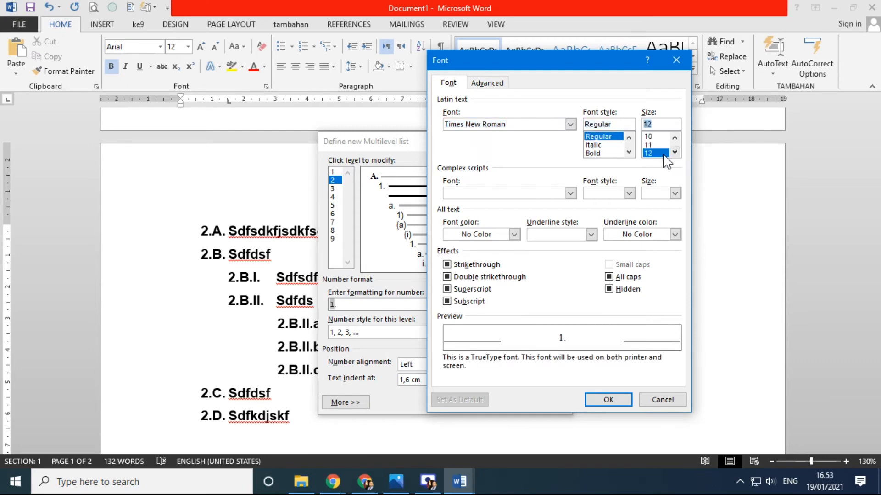
pyautogui.click(609, 399)
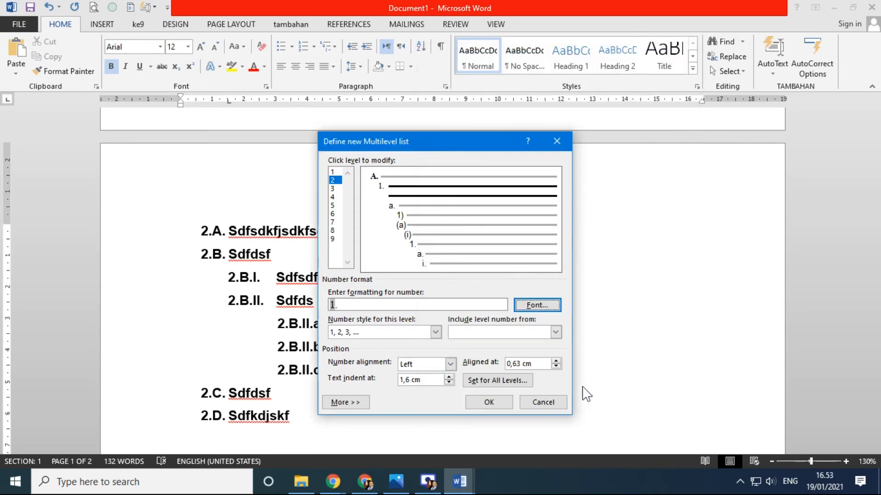
# - Set the level 3 number font to Times New Roman, Regular, size 12
pyautogui.click(403, 207)
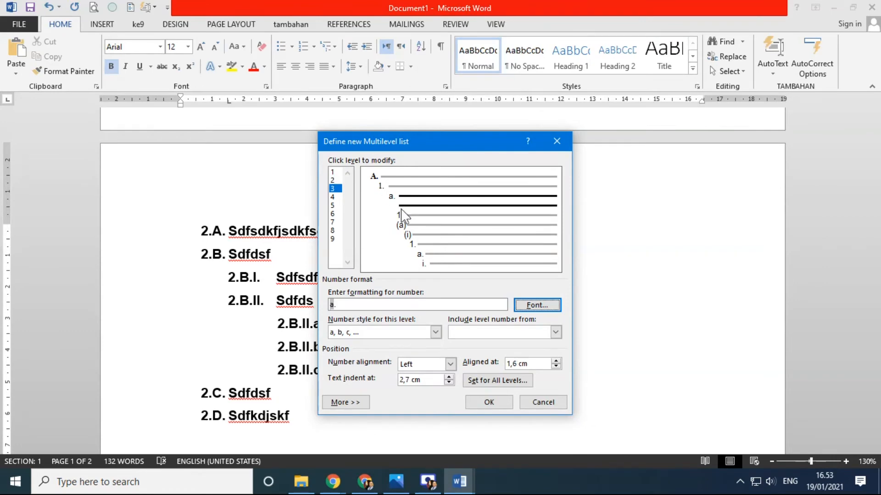
pyautogui.click(532, 305)
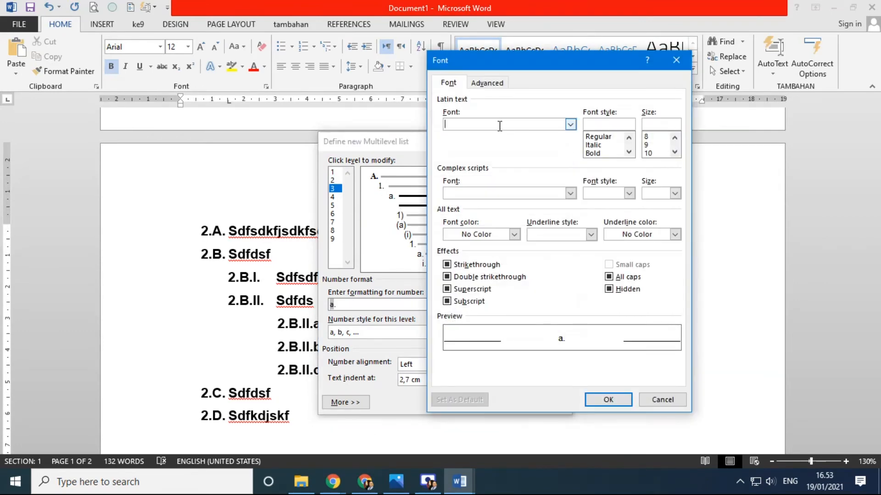
pyautogui.write('times')
pyautogui.click(570, 124)
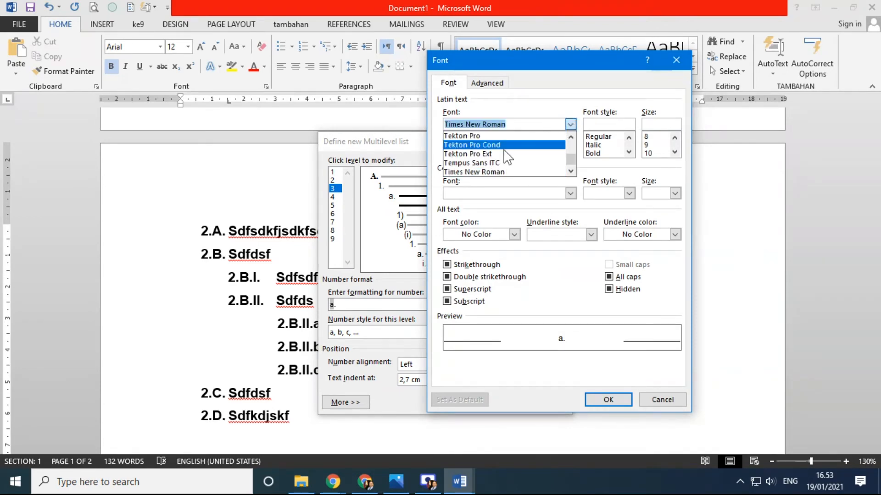
pyautogui.click(499, 172)
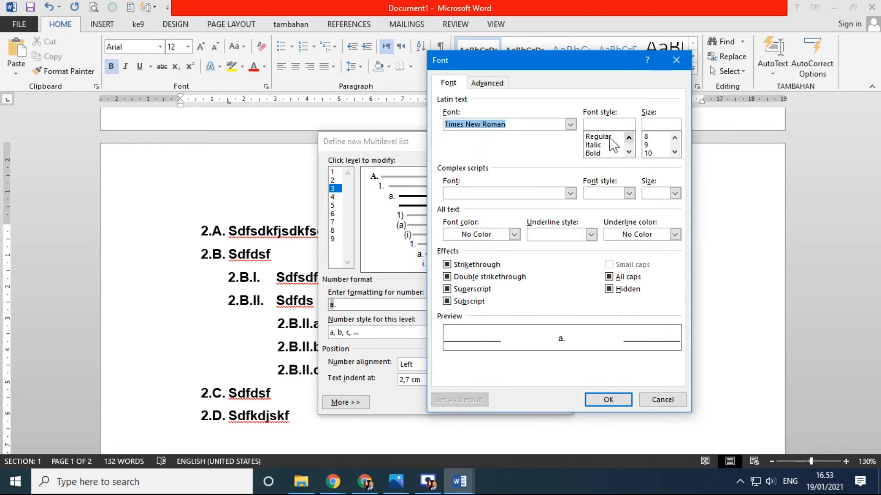
pyautogui.click(598, 137)
pyautogui.click(674, 152)
pyautogui.click(674, 152)
pyautogui.click(654, 153)
pyautogui.click(609, 400)
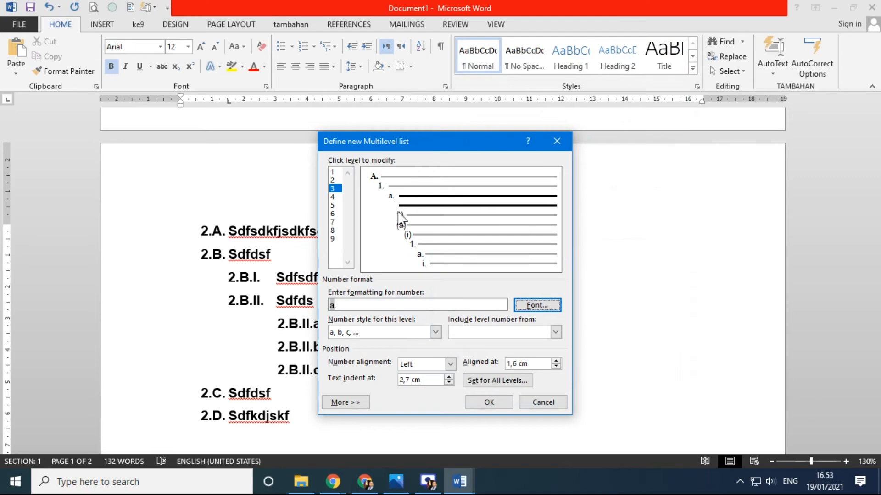
# - Set the level 4 number font to Times New Roman, Regular, size 12, and apply the new multilevel list to the document
pyautogui.click(334, 197)
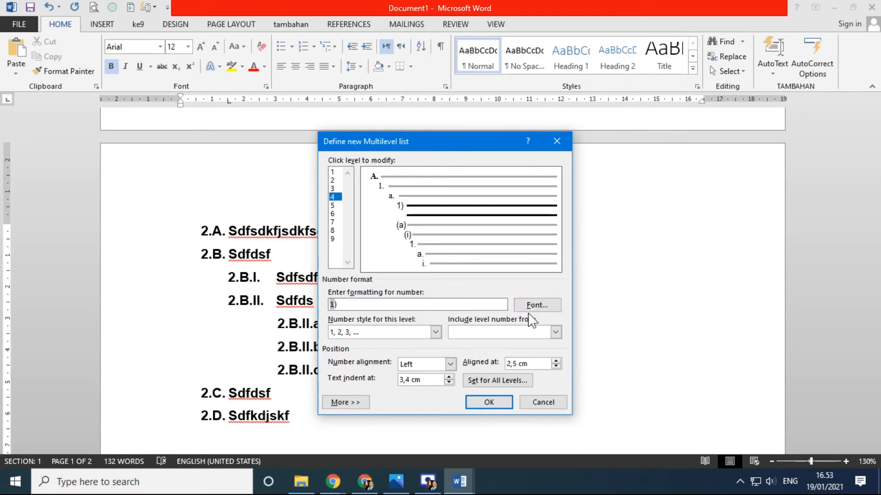
pyautogui.click(548, 304)
pyautogui.write('times')
pyautogui.click(570, 125)
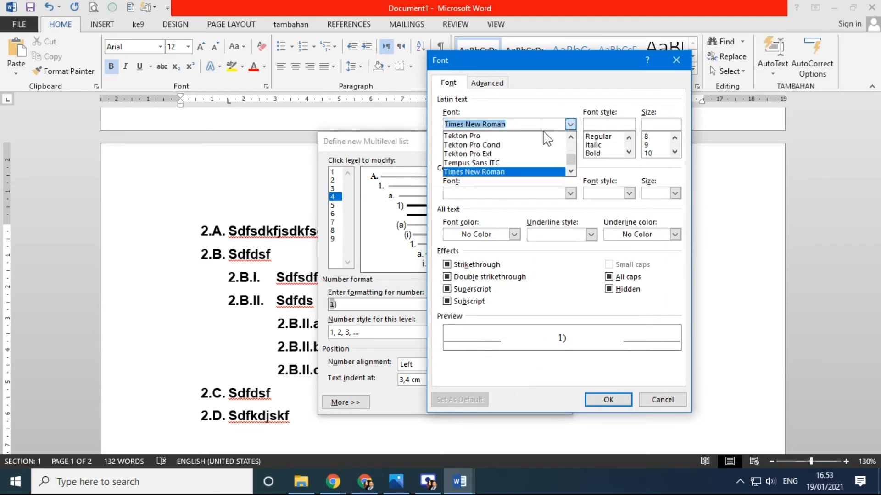
pyautogui.click(506, 173)
pyautogui.click(598, 136)
pyautogui.click(674, 152)
pyautogui.click(656, 153)
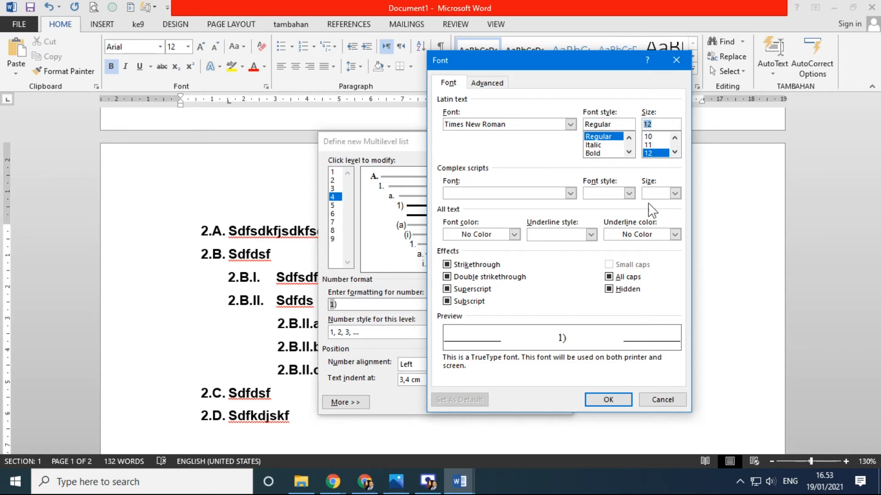
pyautogui.click(624, 401)
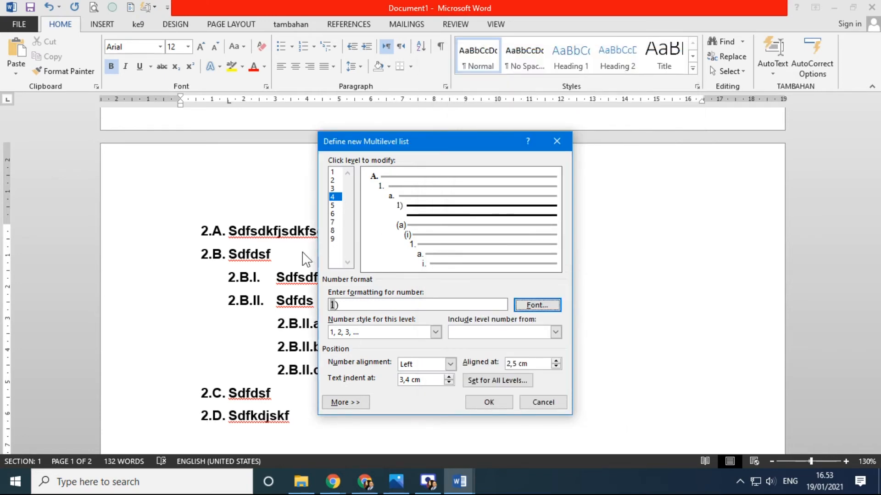
pyautogui.click(488, 403)
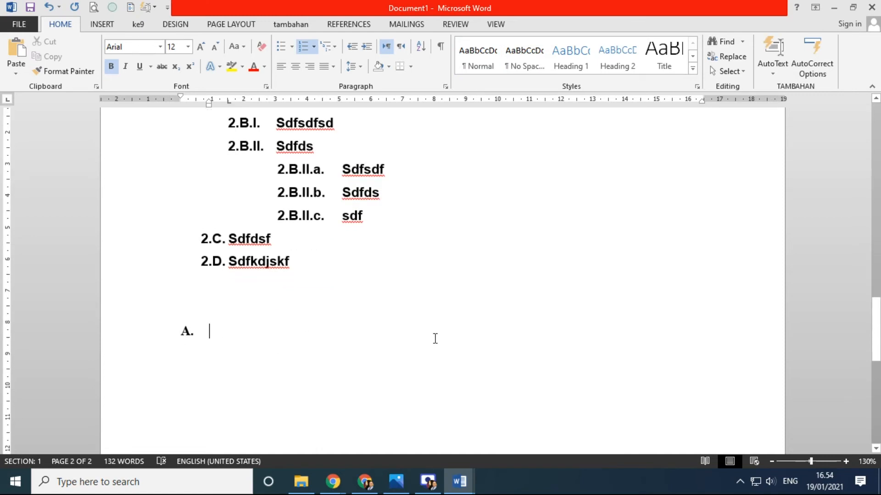
# - Enter four level 1 items: "sjdfhsdjfh", "sdkfjsdkfdj", "sdfklsdjf" and "sdfldskfl"
pyautogui.write('sjdfhsdjfh')
pyautogui.press('Return')
pyautogui.write('sdkfjsdkfdj')
pyautogui.press('Return')
pyautogui.write('sdfklsdjf')
pyautogui.press('Return')
pyautogui.write('sdfldskfl')
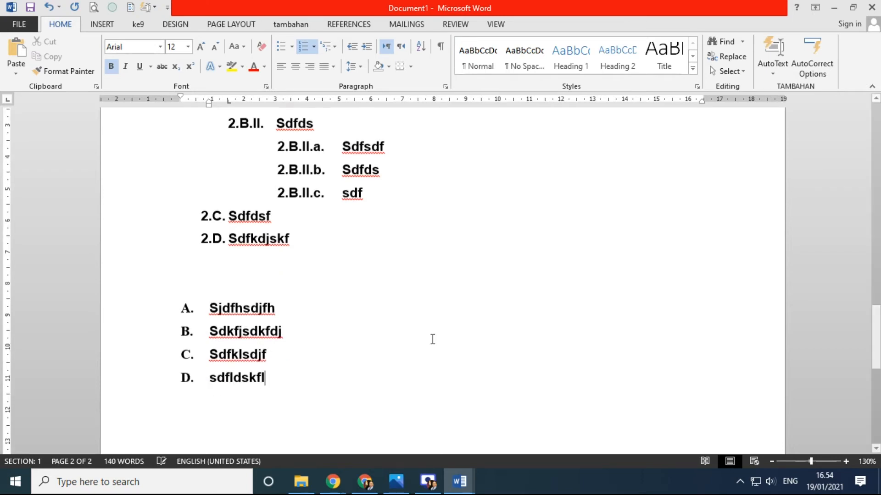
# - Demote item B ("Sdkfjsdkfdj") to level 2 and add the items "Sdf", "Sdf" and "sdf" below it
pyautogui.scroll(-1, 432, 340)
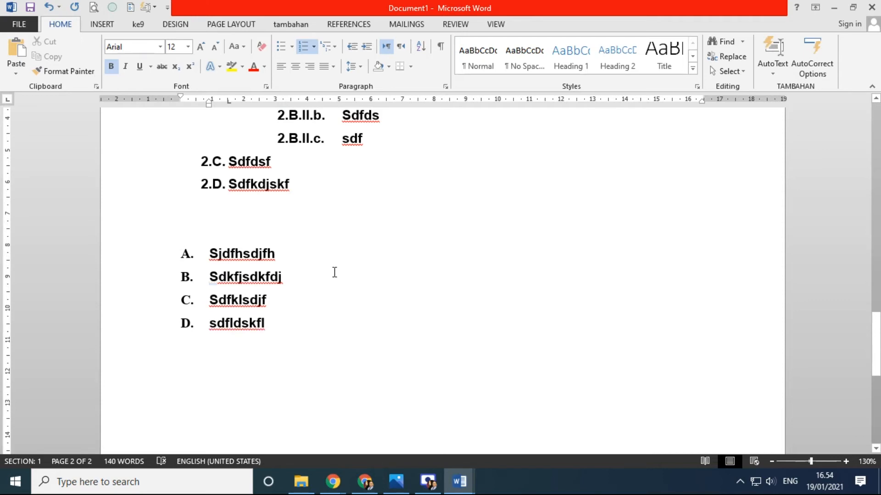
pyautogui.click(367, 47)
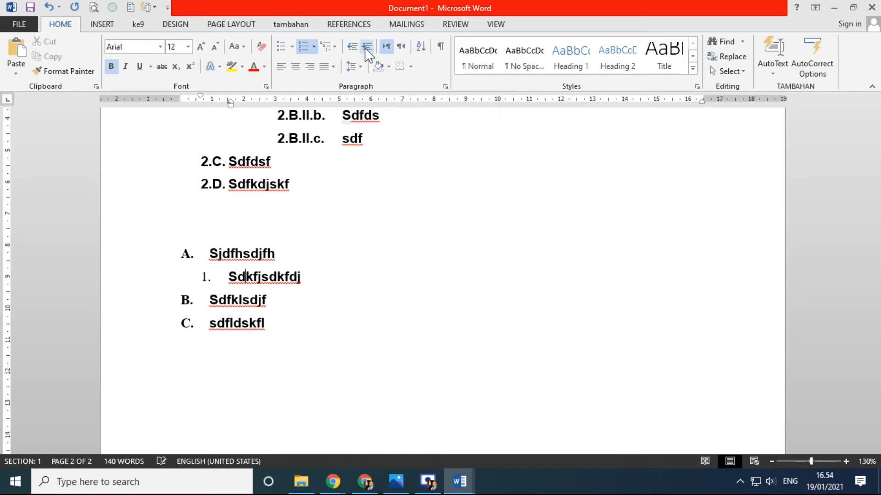
pyautogui.click(310, 278)
pyautogui.press('Return')
pyautogui.write('Sdf')
pyautogui.press('Return')
pyautogui.write('Sdf')
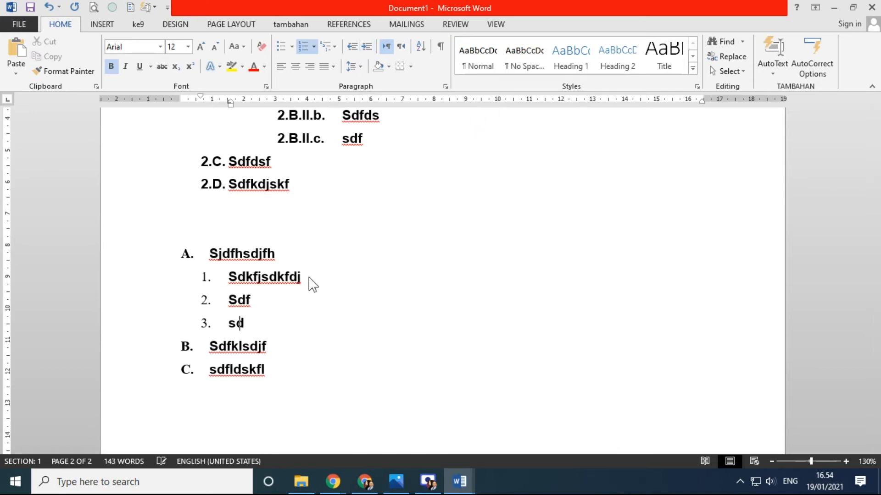
pyautogui.press('Return')
pyautogui.write('sdf')
# - Demote item 3 under A to level 3 and add the items "sdfdf" and "sdfd" below it
pyautogui.click(253, 326)
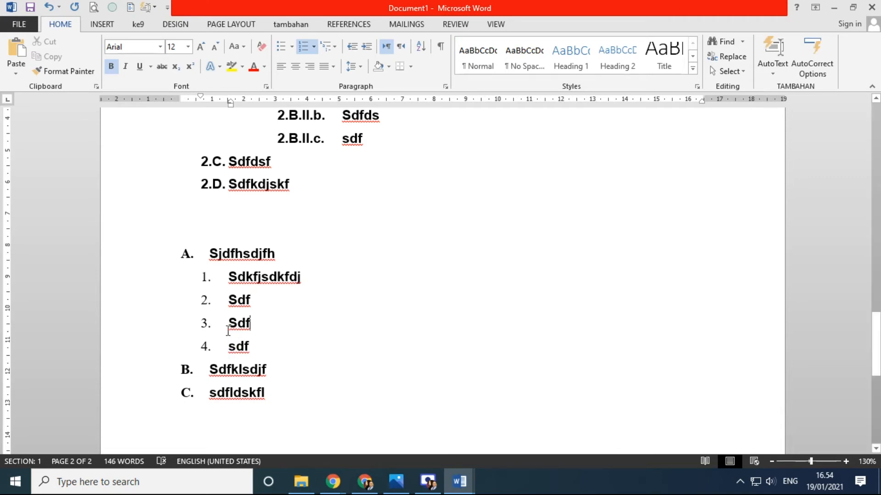
pyautogui.click(366, 44)
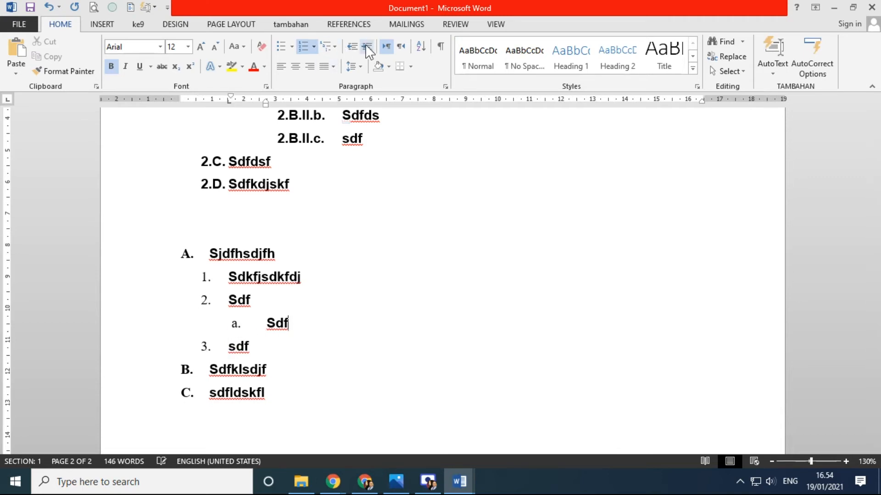
pyautogui.press('Return')
pyautogui.write('sdfdf')
pyautogui.press('Return')
pyautogui.write('sdfd')
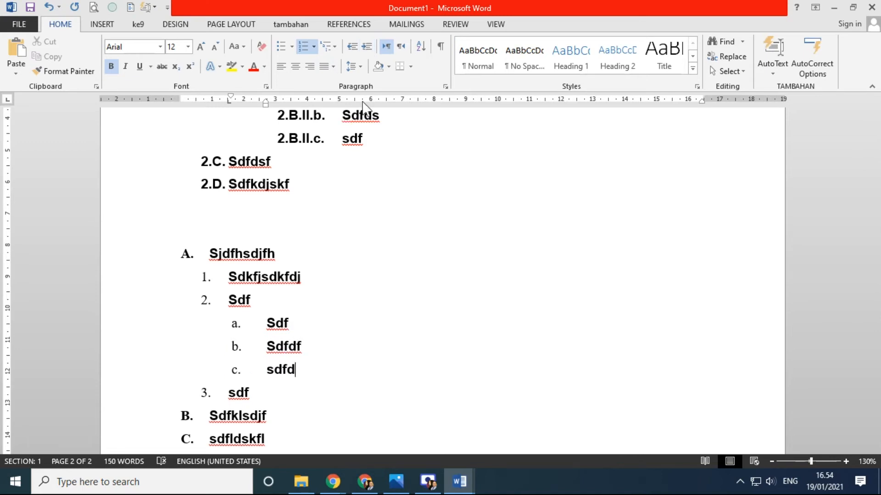
# - Demote item b ("Sdfdf") to level 4 and add "sdfd", "dsfd" and an empty item below it
pyautogui.scroll(-3, 339, 272)
pyautogui.click(317, 270)
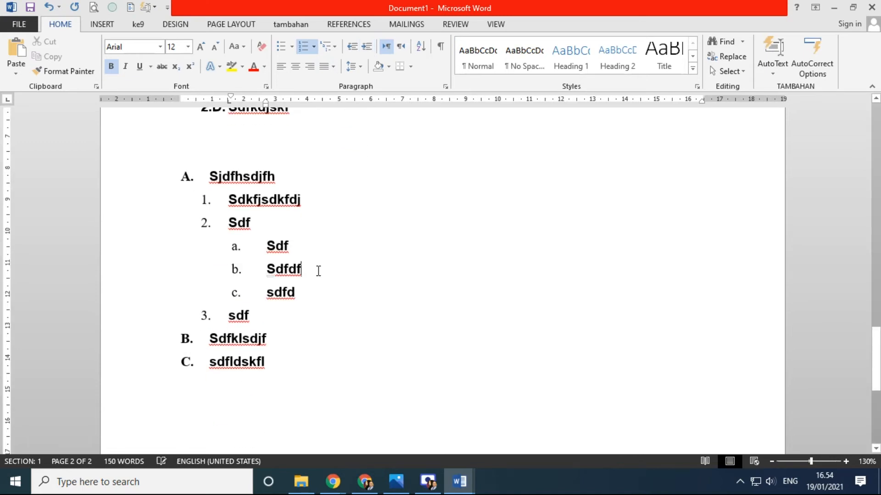
pyautogui.click(368, 46)
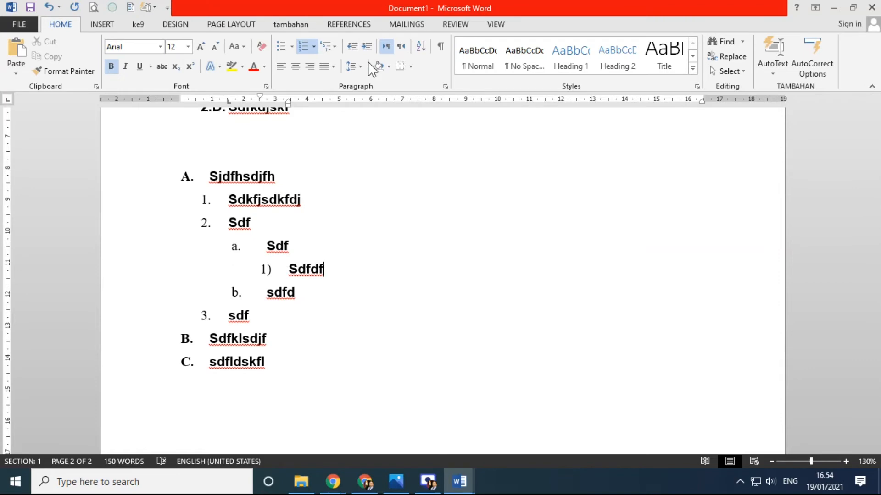
pyautogui.press('Return')
pyautogui.write('sdfd')
pyautogui.press('Return')
pyautogui.write('dsfd')
pyautogui.press('Return')
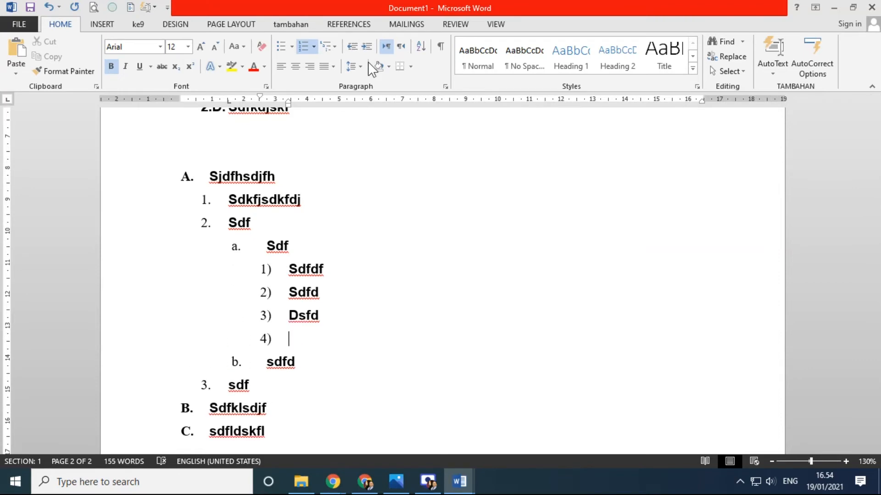
pyautogui.press('Left')
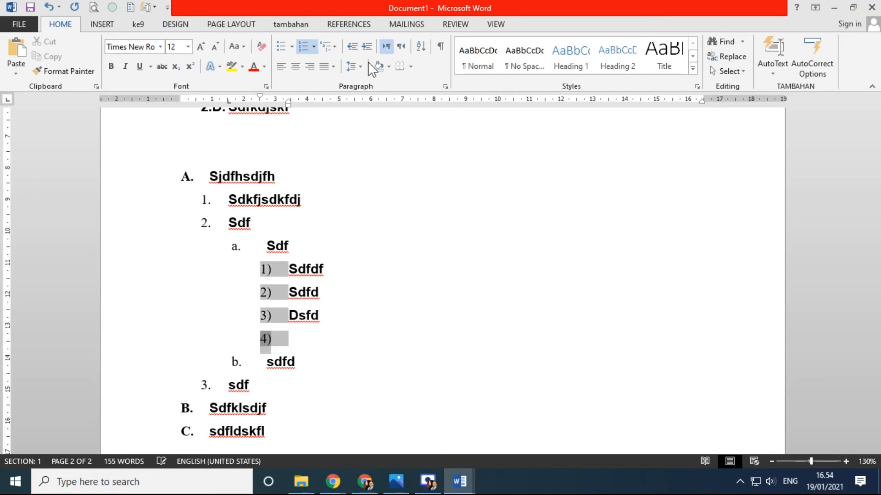
pyautogui.click(303, 338)
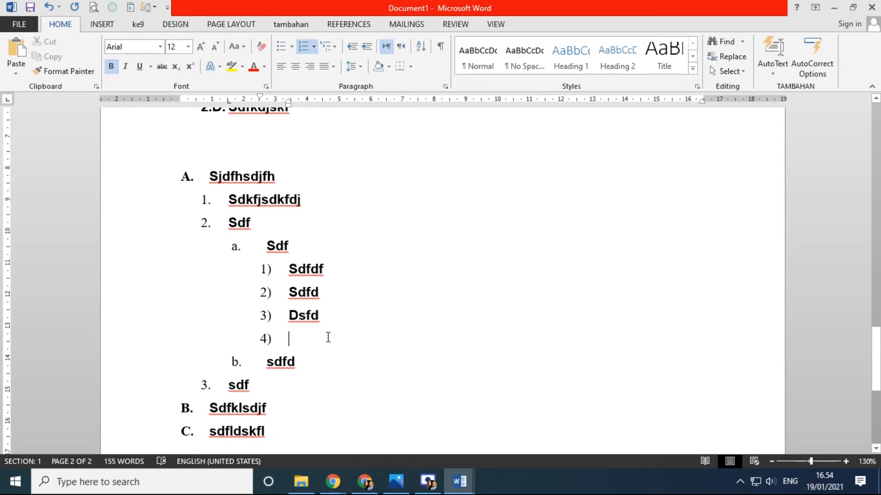
# - Promote the empty item 4) to level 3 with the text "dsfsdf", and promote item c ("sdfd") below it to level 2
pyautogui.click(345, 48)
pyautogui.write('dsfsdf')
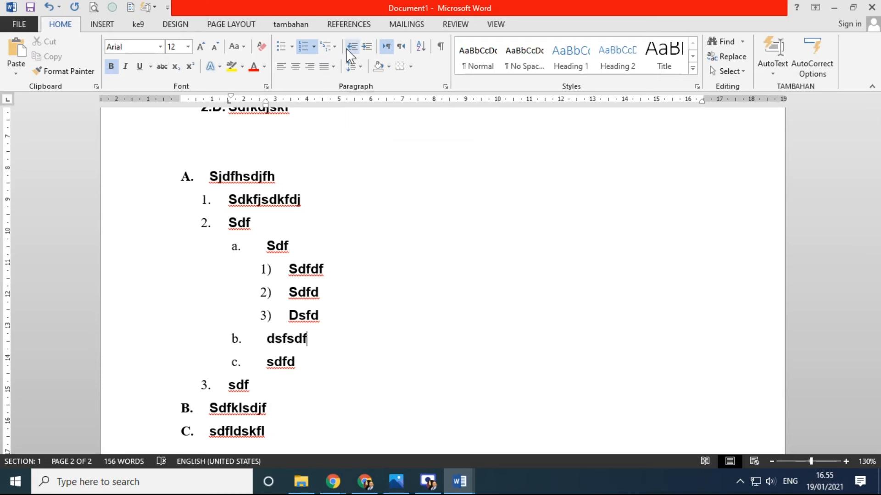
pyautogui.scroll(-3, 257, 361)
pyautogui.click(301, 290)
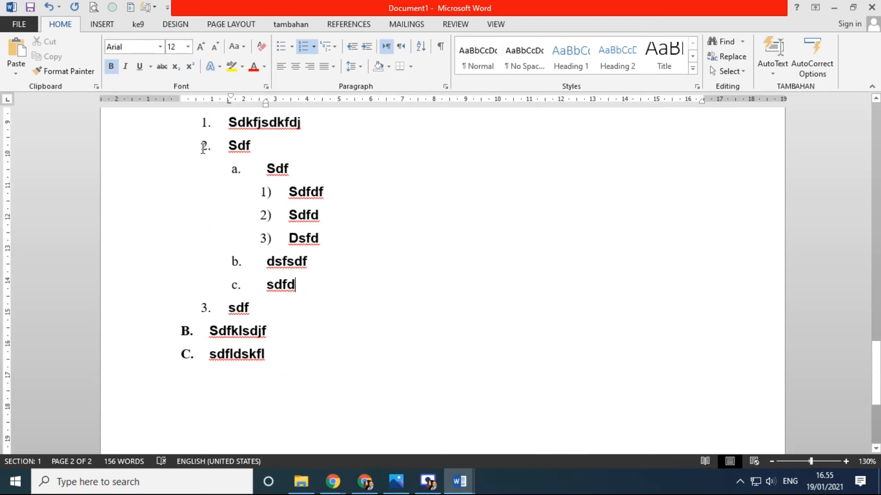
pyautogui.click(353, 48)
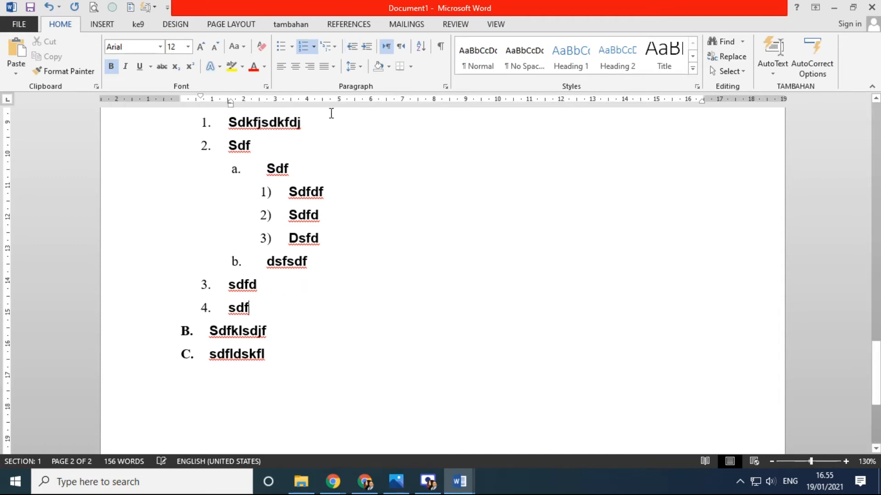
# - Demote item 4 ("sdf") to level 3, extend its text to "sdfsdfsd" and add the items "sdfdsf" and "fdsfd" below it
pyautogui.click(363, 48)
pyautogui.write('sdfsd')
pyautogui.press('Return')
pyautogui.write('sd')
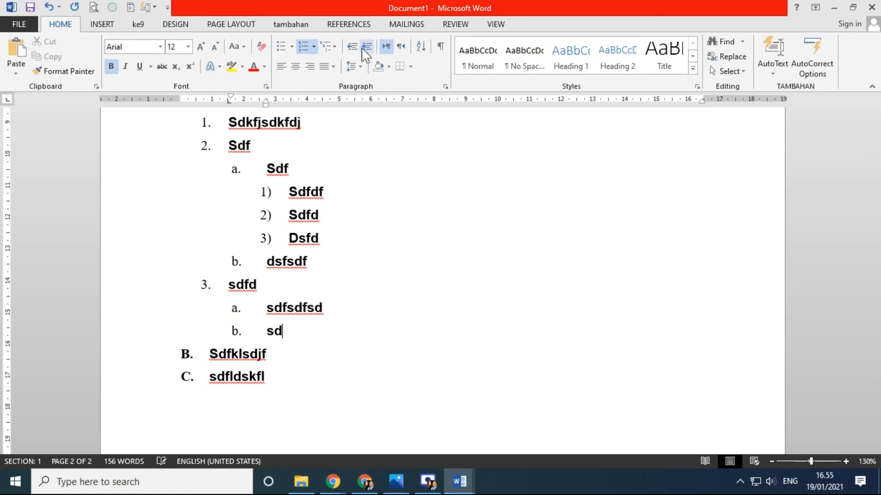
pyautogui.write('fdsf')
pyautogui.press('Return')
pyautogui.write('fdsfd')
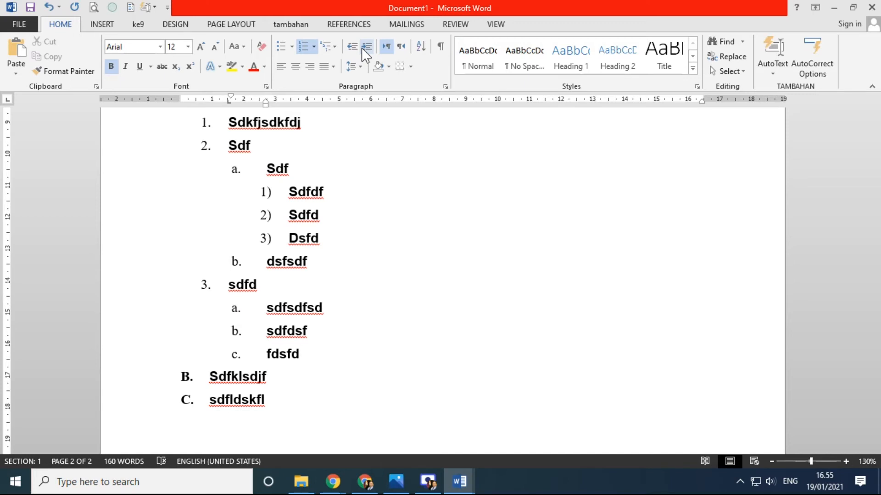
# - Shift the indents of all sub-items under A slightly inward, so the level 2 numbers line up with A's text at about 0.8 cm
pyautogui.scroll(1, 412, 254)
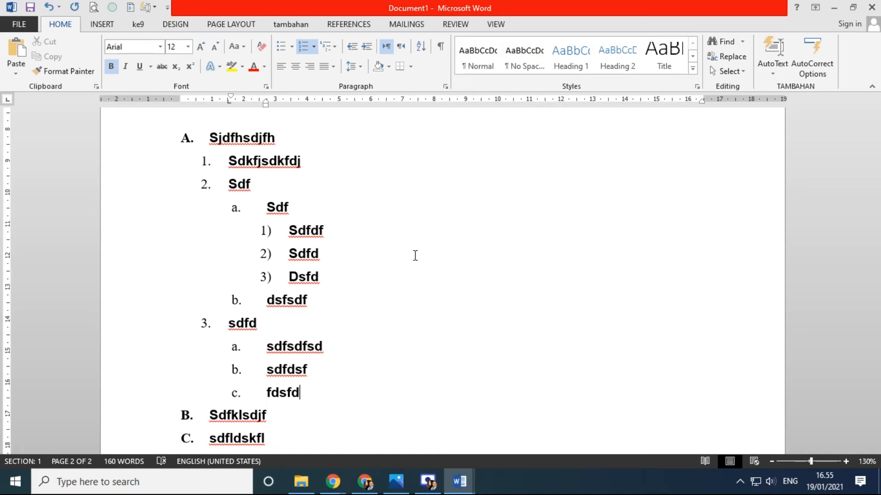
pyautogui.click(204, 161)
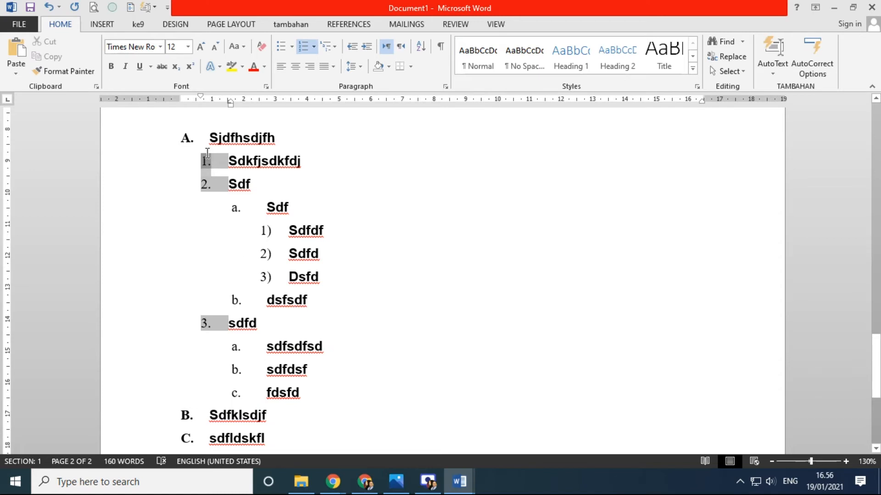
pyautogui.moveTo(145, 167); pyautogui.dragTo(156, 405)
pyautogui.moveTo(231, 101)
pyautogui.mouseDown()
pyautogui.moveTo(241, 110)
pyautogui.moveTo(207, 99)
pyautogui.mouseUp()
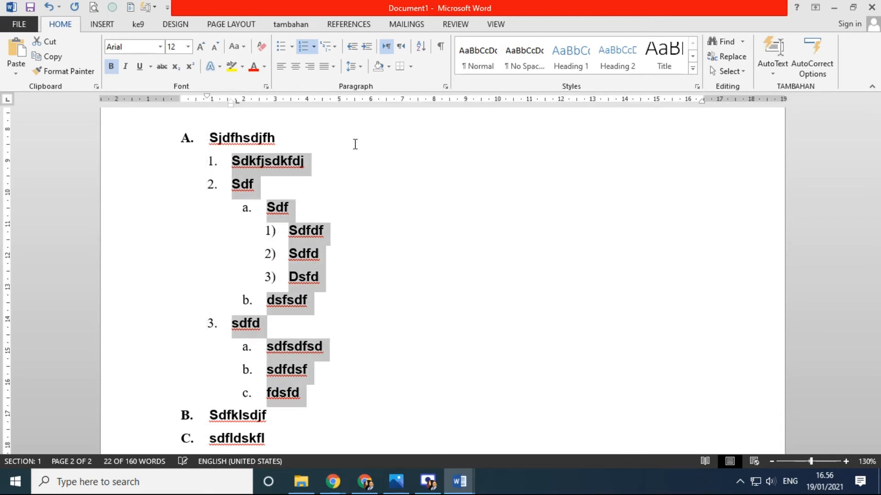
# - Reduce the first-line indent of the sub-items under 2 and 3 to about 1.7 cm, aligning their letters with the level 2 text
pyautogui.moveTo(147, 209); pyautogui.dragTo(150, 305)
pyautogui.moveTo(242, 97); pyautogui.dragTo(234, 97)
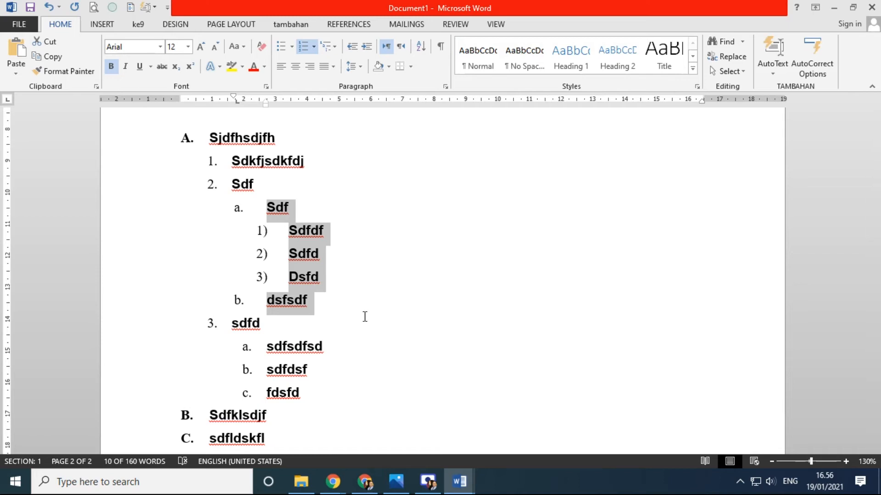
pyautogui.moveTo(153, 352); pyautogui.dragTo(161, 395)
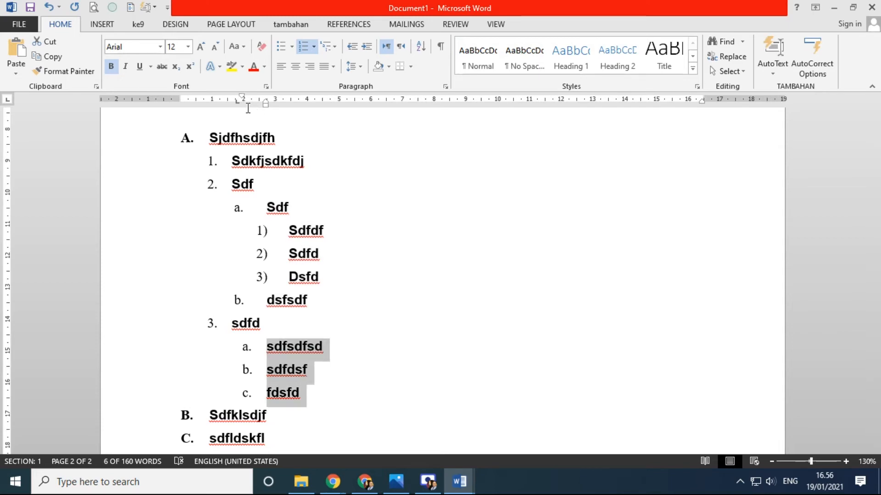
pyautogui.moveTo(241, 97); pyautogui.dragTo(235, 98)
pyautogui.click(320, 164)
pyautogui.scroll(1, 413, 228)
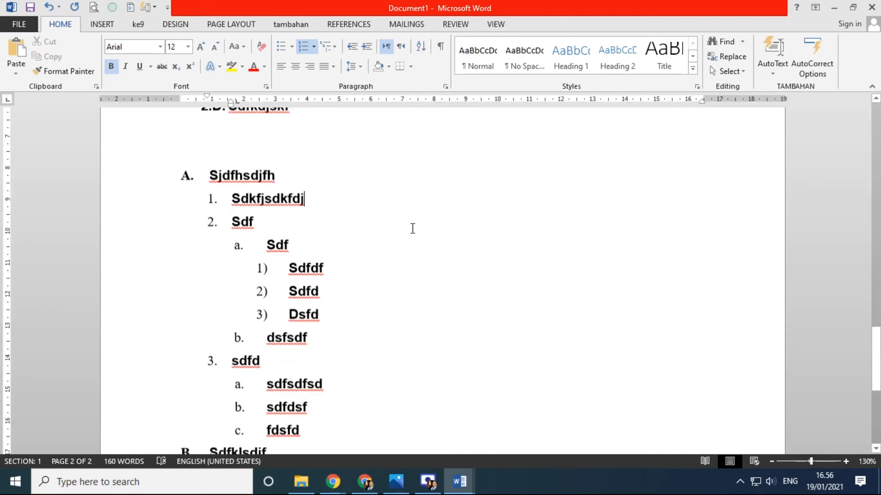
# - Add an unnumbered line "KSFJSDKFSDJFKSDJFKSDFJSDKFJ" directly below item A ("Sjdfhsdjfh")
pyautogui.scroll(1, 287, 220)
pyautogui.scroll(-1, 298, 232)
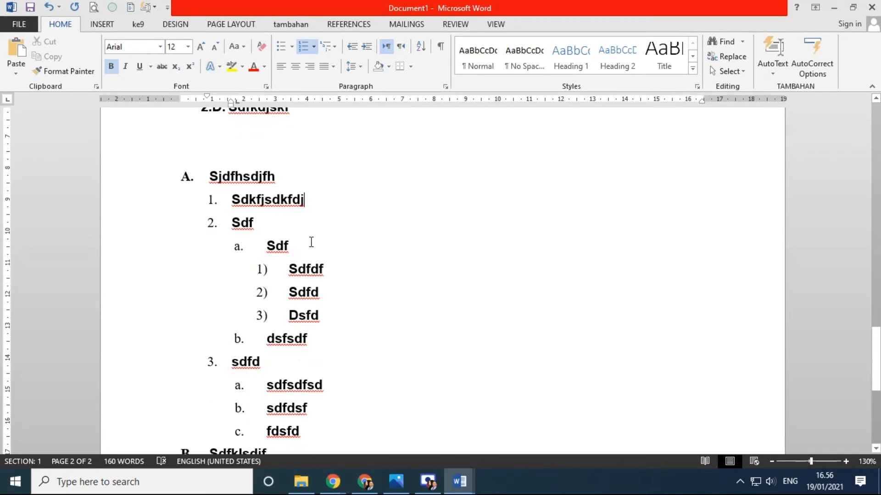
pyautogui.moveTo(278, 182); pyautogui.dragTo(213, 190)
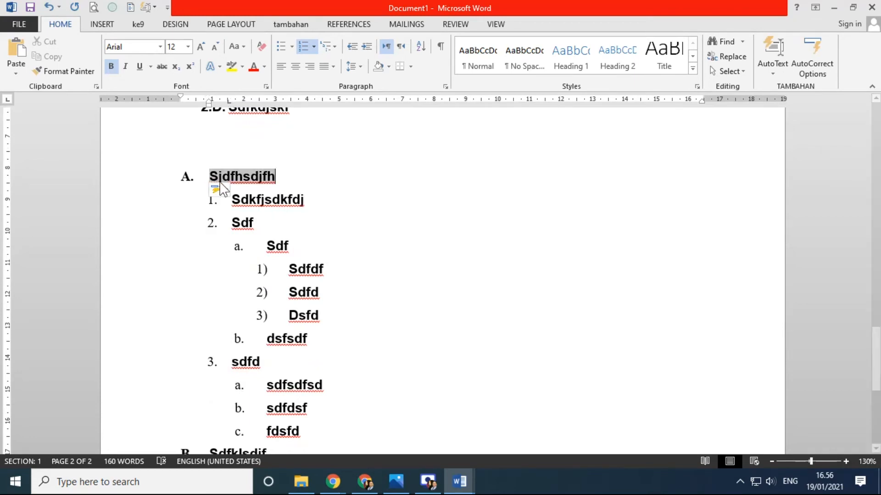
pyautogui.click(296, 187)
pyautogui.click(137, 186)
pyautogui.click(270, 221)
pyautogui.click(279, 176)
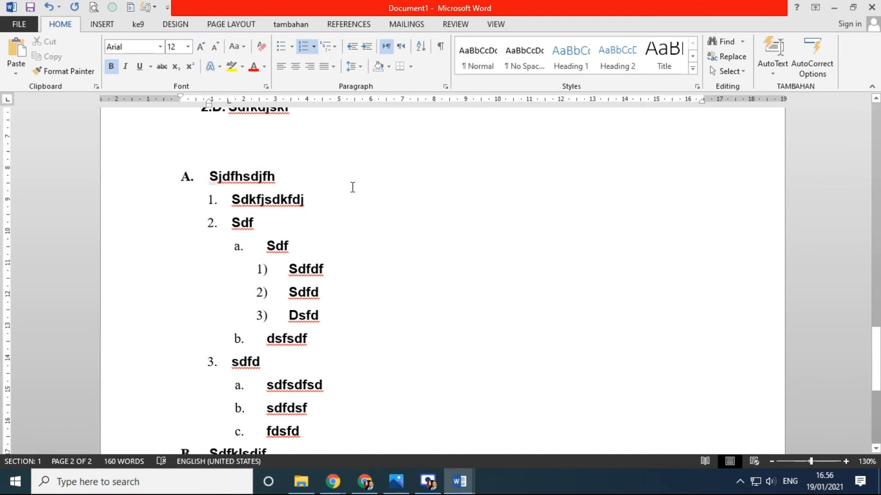
pyautogui.press('Return')
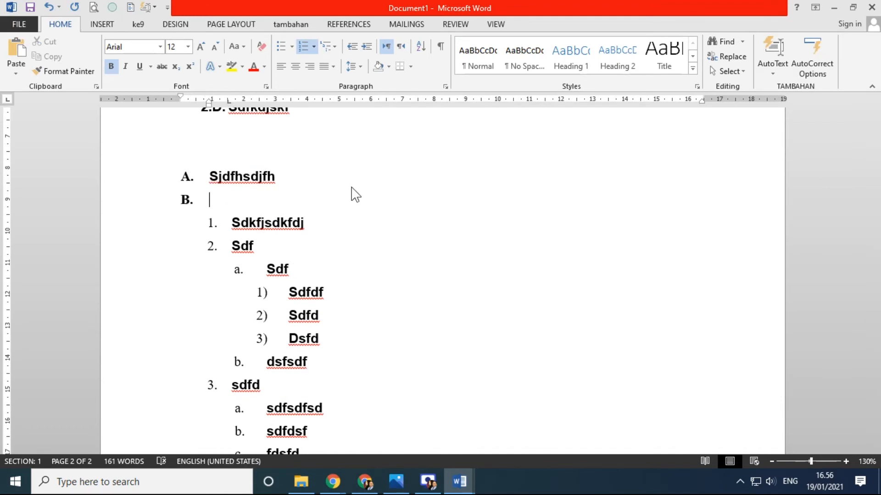
pyautogui.press('BackSpace')
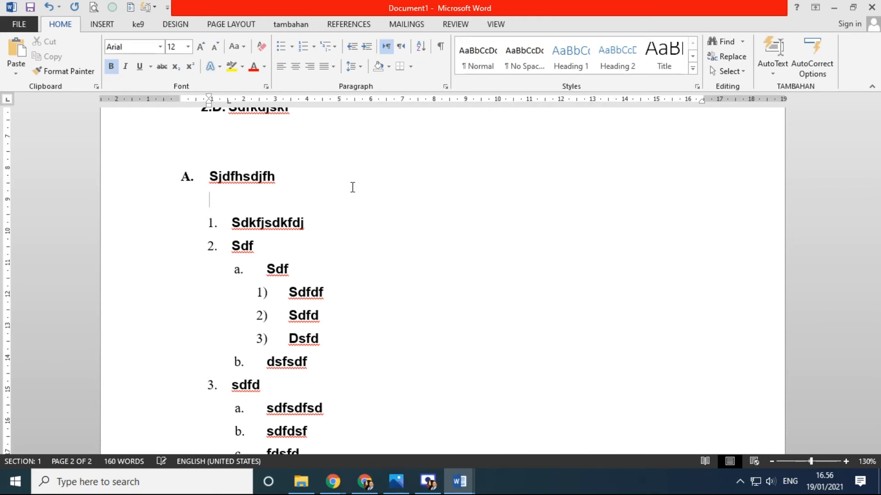
pyautogui.write('KSFJSDKFSDJFKSDJFKSDFJSDKFJ')
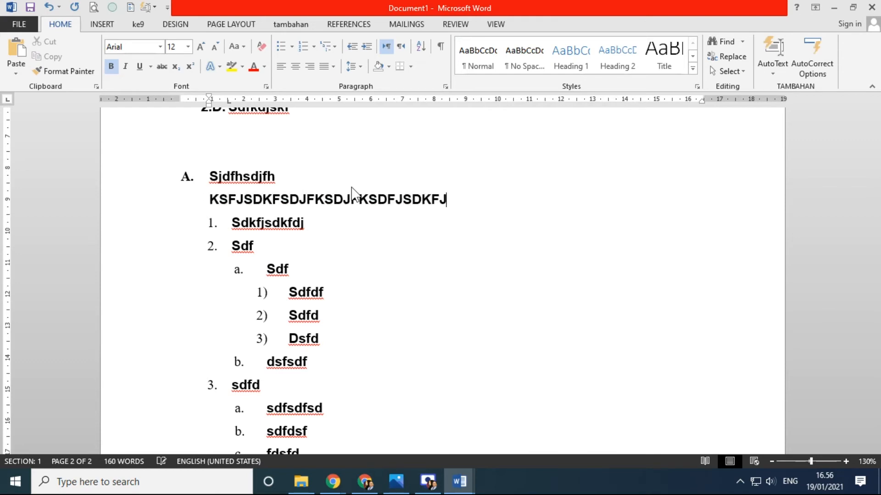
# - Extend the unnumbered text under A with sample capitals until it wraps to a second line, and remove the paragraph's bold
pyautogui.write('SDKFJSDKFJSDKFJSDKFSDJFKSDJFSK')
pyautogui.press('BackSpace')
pyautogui.press('BackSpace')
pyautogui.press('BackSpace')
pyautogui.press('BackSpace')
pyautogui.press('BackSpace')
pyautogui.press('BackSpace')
pyautogui.press('BackSpace')
pyautogui.write('DFJSDKFJSDKFJSDKF')
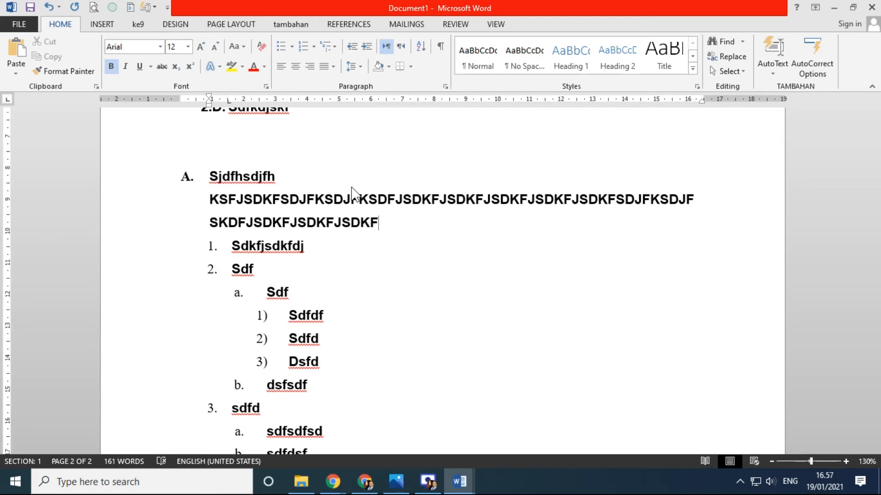
pyautogui.moveTo(119, 204); pyautogui.dragTo(122, 226)
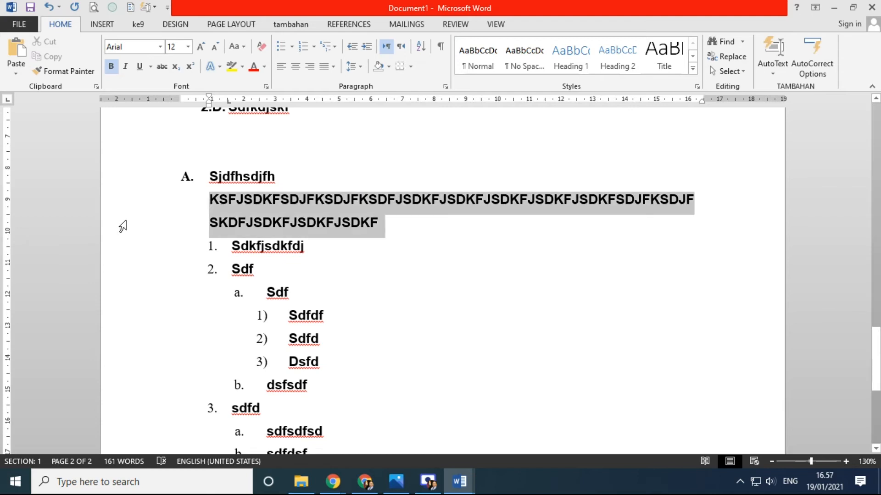
pyautogui.click(111, 67)
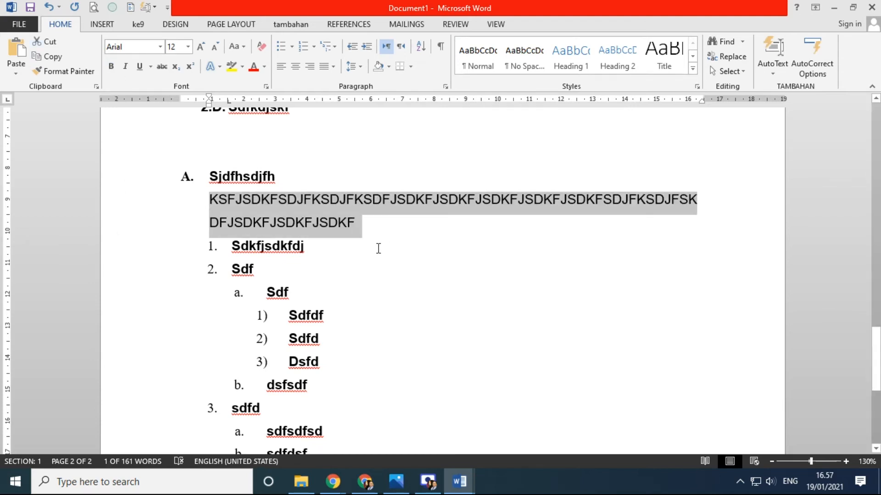
# - Add an unnumbered line "KSDFJSDKFJSDKFJSDFKSDJKFDSJFKSDJF" below item 1 ("Sdkfjsdkfdj")
pyautogui.click(212, 248)
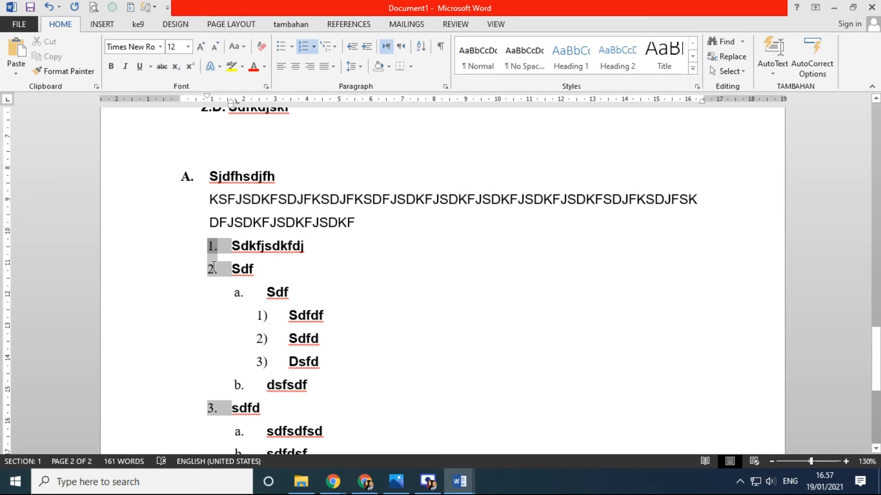
pyautogui.click(307, 247)
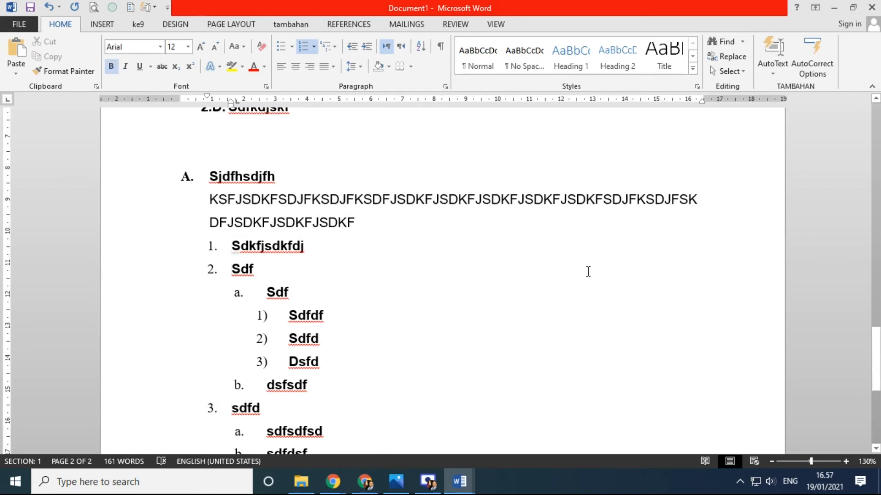
pyautogui.press('Return')
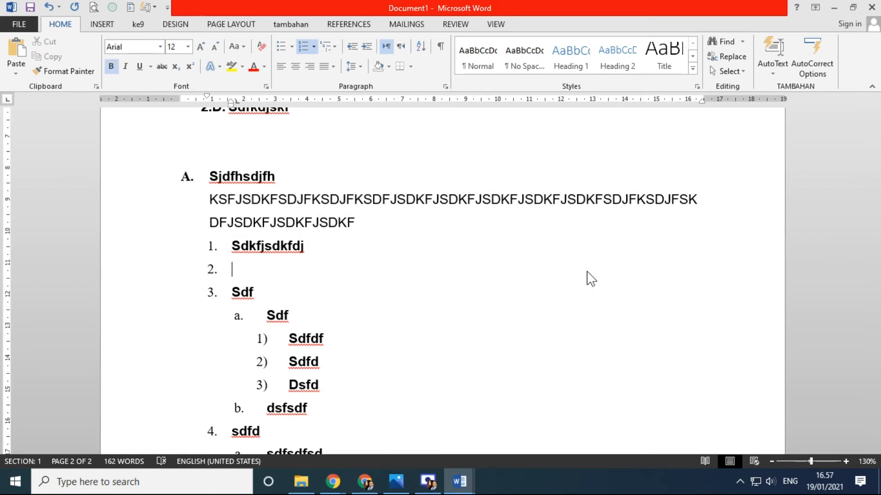
pyautogui.press('BackSpace')
pyautogui.write('KSDFJSDKFJSDK')
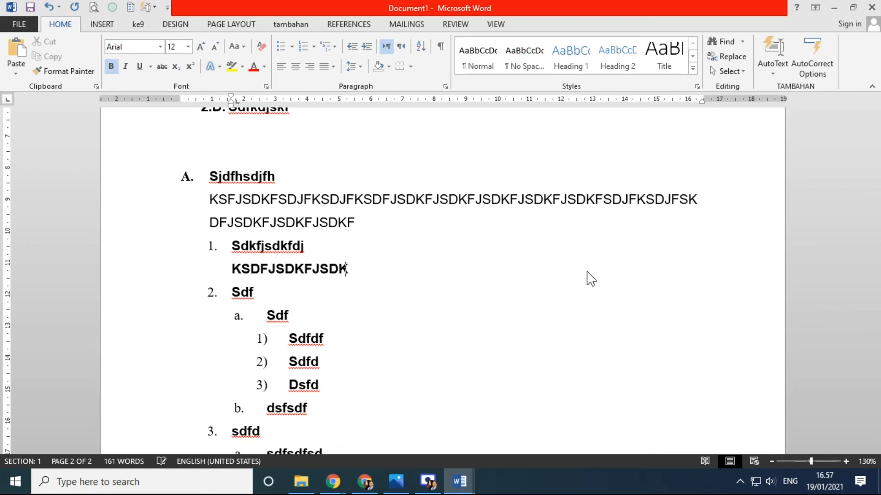
pyautogui.write('FJSDFKSDJKFDSJFKSDJF')
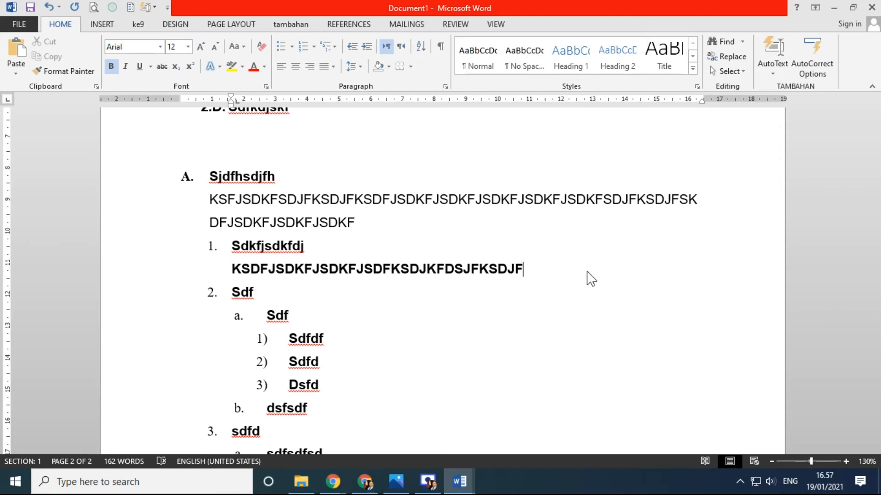
# - Reduce the hanging indent of all sub-items under 2, from a ("Sdf") to b ("dsfsdf"), to about 2.3 cm
pyautogui.scroll(-1, 403, 259)
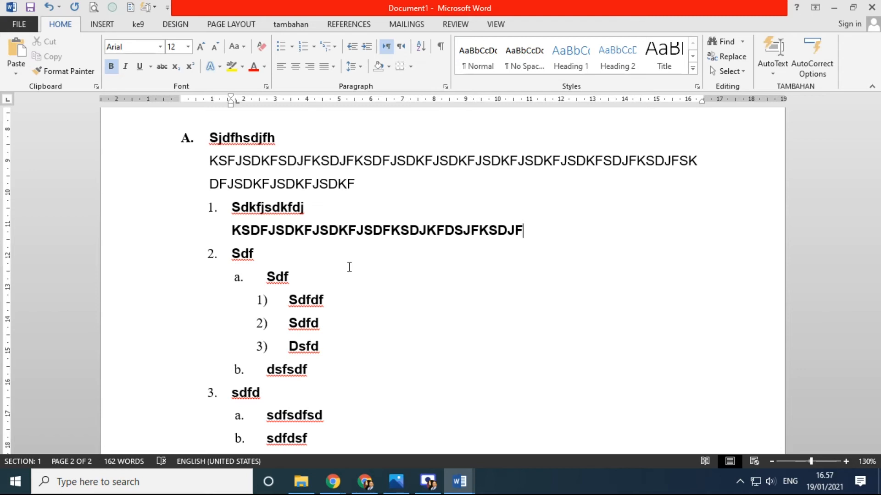
pyautogui.click(212, 205)
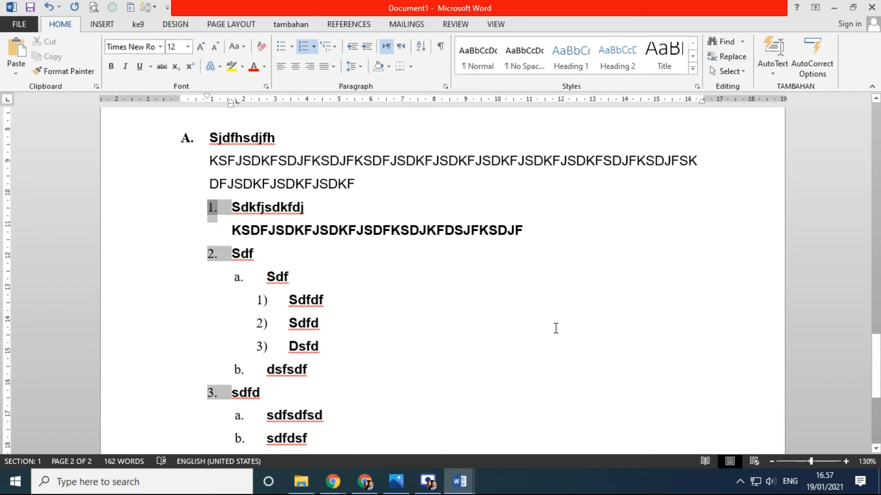
pyautogui.moveTo(133, 170); pyautogui.dragTo(133, 184)
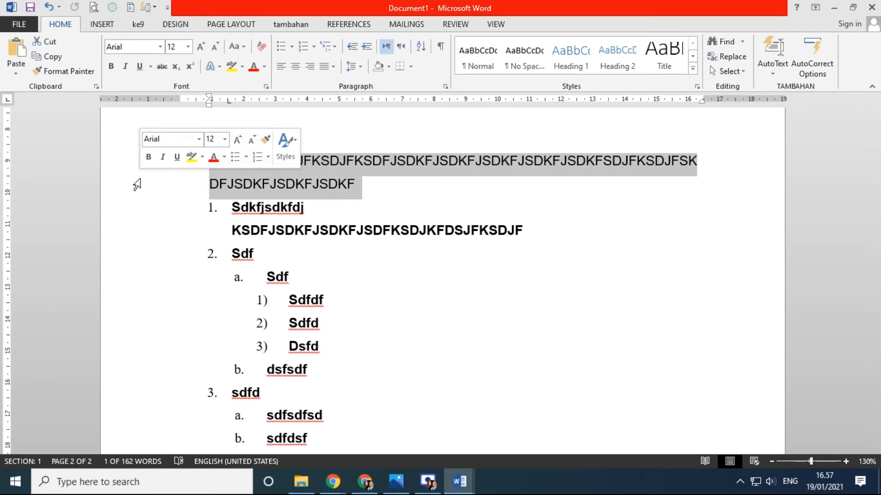
pyautogui.moveTo(160, 279); pyautogui.dragTo(161, 371)
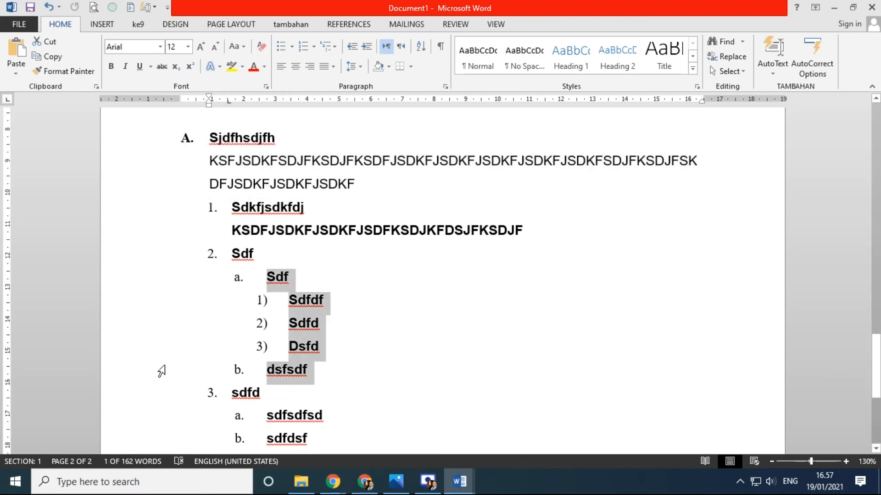
pyautogui.moveTo(266, 102); pyautogui.dragTo(252, 110)
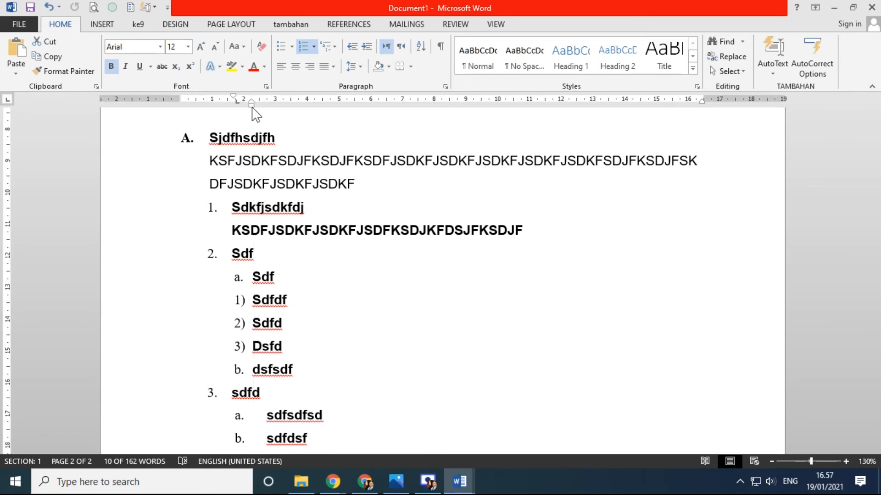
# - Shift items 1) to 3) under a ("Sdf") inward so their text starts at about 2.8 cm
pyautogui.click(165, 310)
pyautogui.click(147, 305)
pyautogui.moveTo(148, 317); pyautogui.dragTo(139, 357)
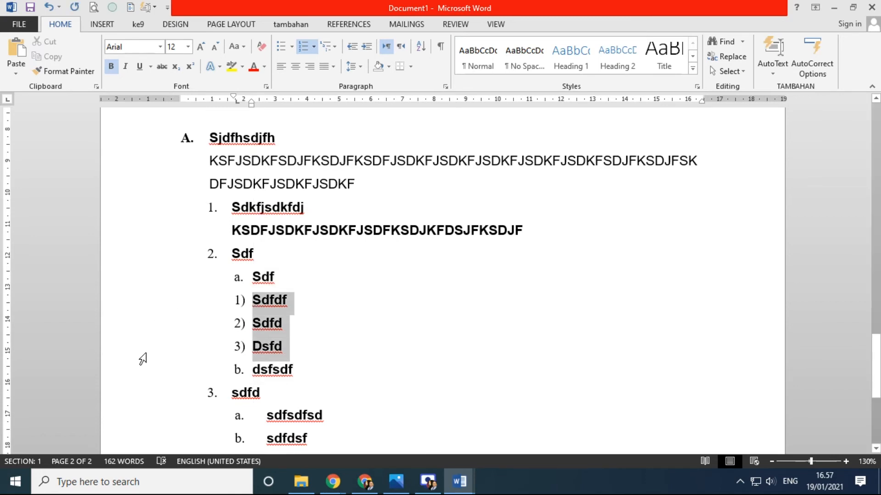
pyautogui.moveTo(251, 104); pyautogui.dragTo(270, 112)
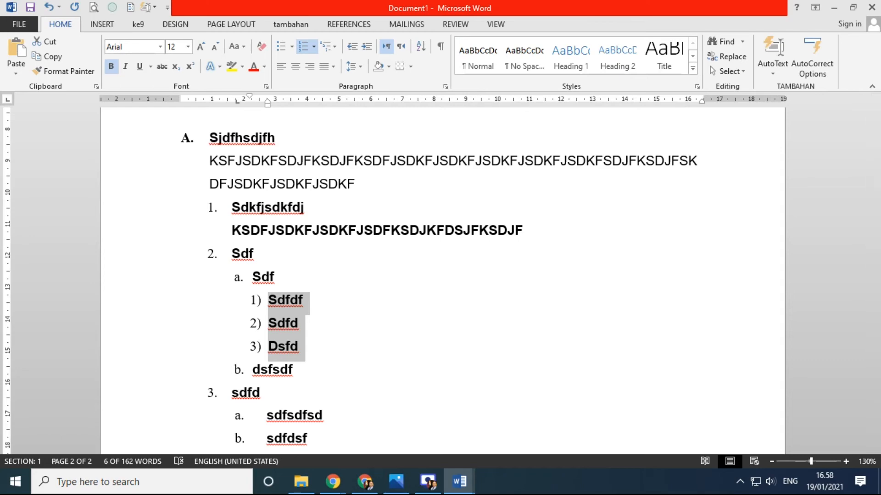
# - Switch to the exercise page "latihan word-page-008.jpg" in Photos and read the instructions from number 6 onward
pyautogui.hotkey('alt', 'Tab')
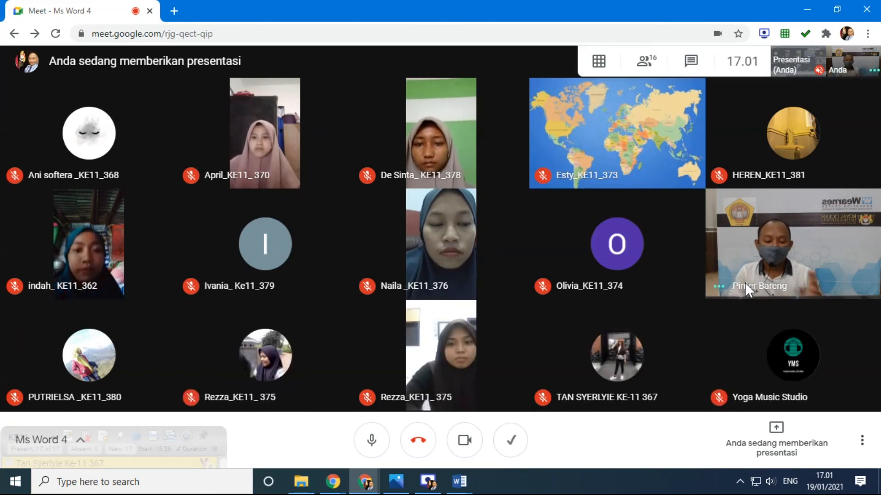
pyautogui.click(404, 474)
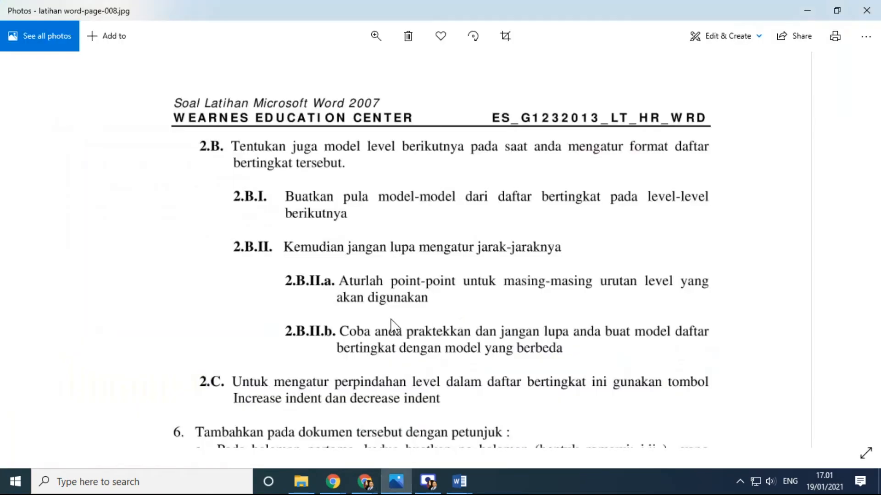
pyautogui.scroll(-8, 479, 307)
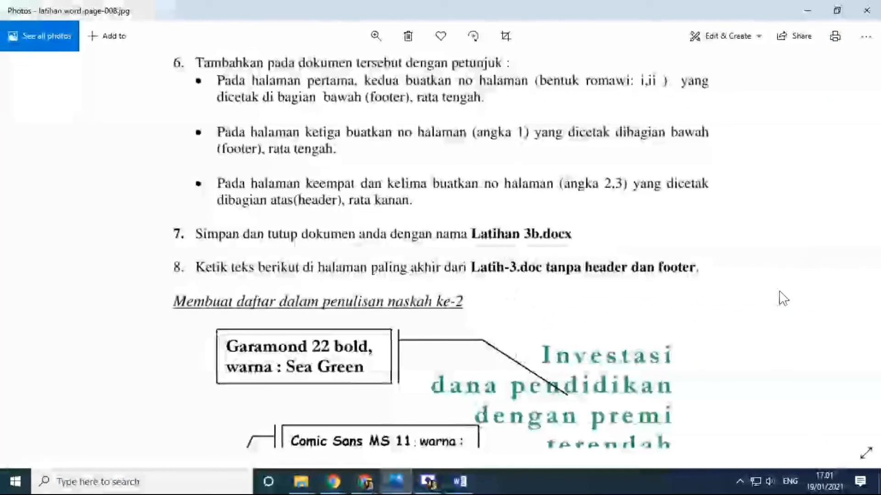
# - Go back to exercise page "latihan word-page-007.jpg" and examine the BAB II heading's footnote mark and the note at the page's foot
pyautogui.scroll(-2, 601, 258)
pyautogui.scroll(-3, 601, 259)
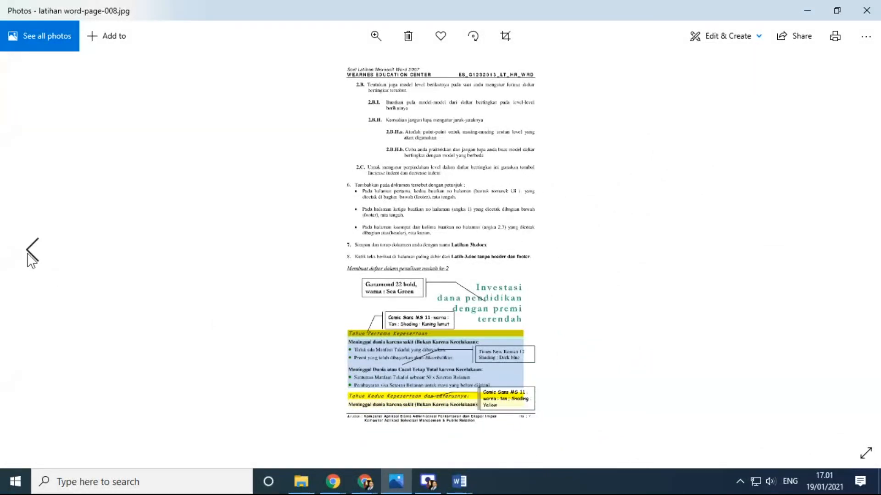
pyautogui.click(28, 255)
pyautogui.scroll(5, 531, 274)
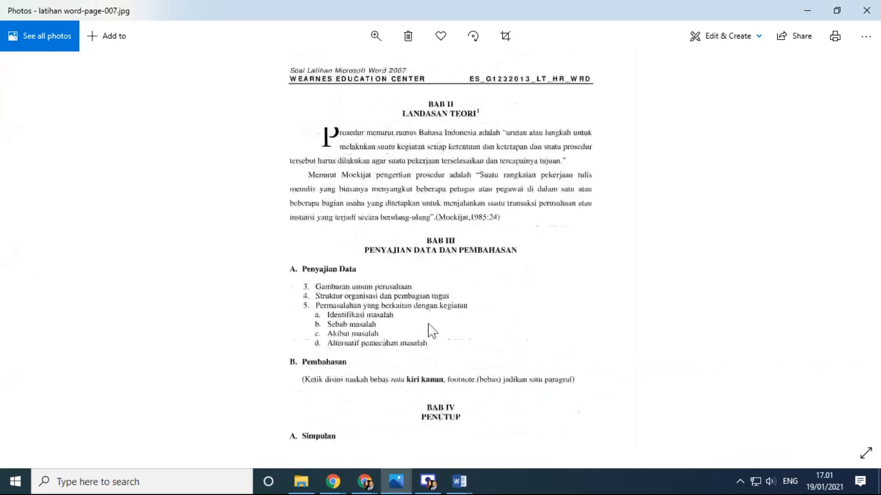
pyautogui.scroll(5, 480, 261)
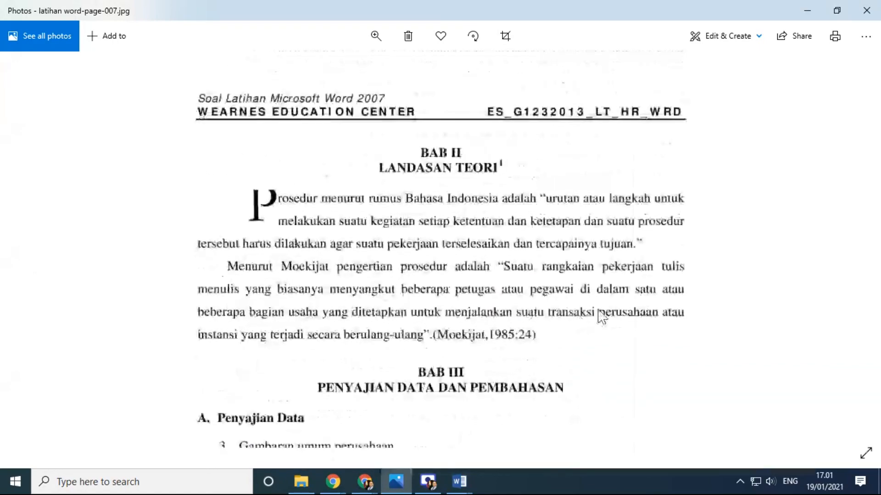
pyautogui.moveTo(481, 199); pyautogui.dragTo(482, 348)
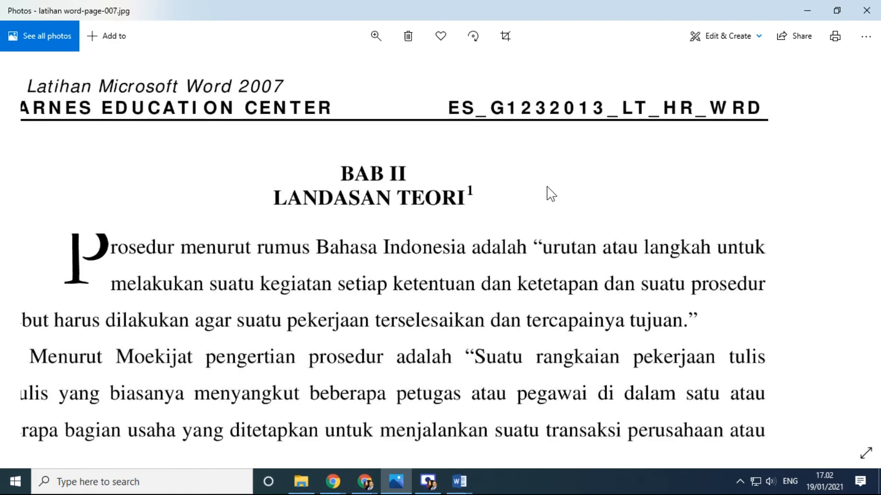
pyautogui.scroll(-10, 550, 193)
pyautogui.scroll(-10, 523, 328)
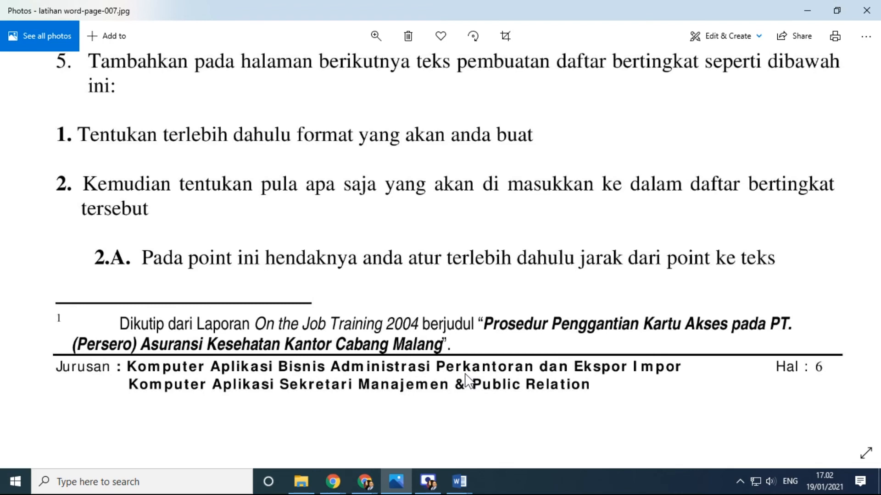
pyautogui.scroll(15, 552, 426)
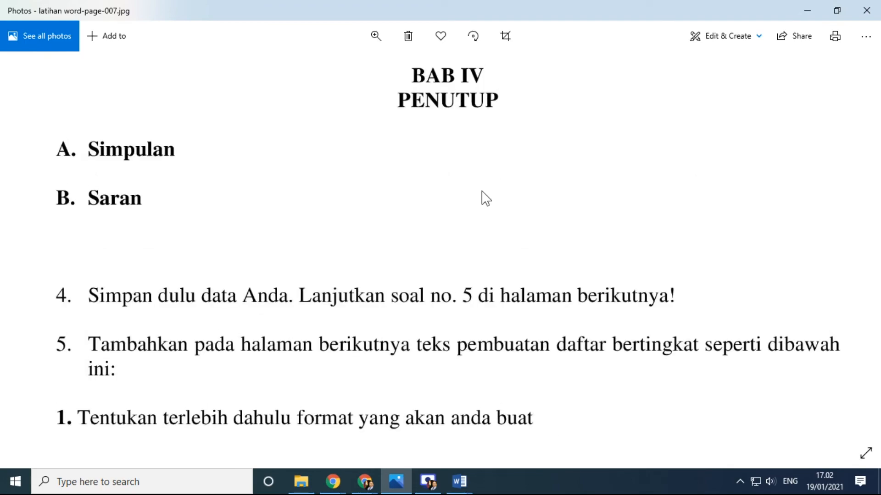
pyautogui.scroll(5, 540, 400)
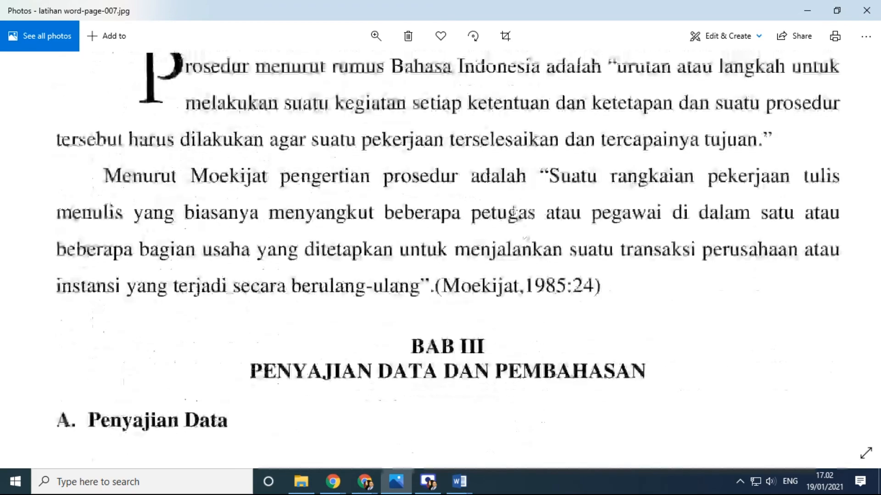
# - Switch to Document1 in Word and delete all of its content
pyautogui.click(459, 481)
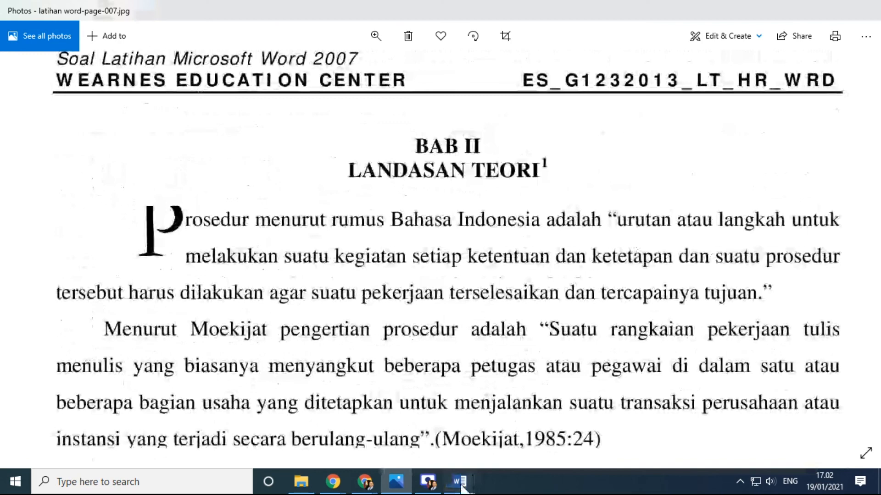
pyautogui.click(403, 429)
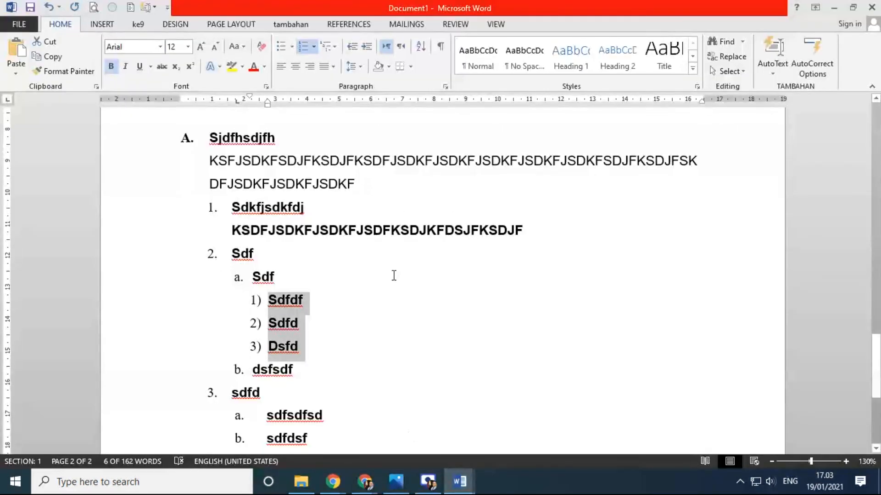
pyautogui.hotkey('ctrl', 'a')
pyautogui.press('Delete')
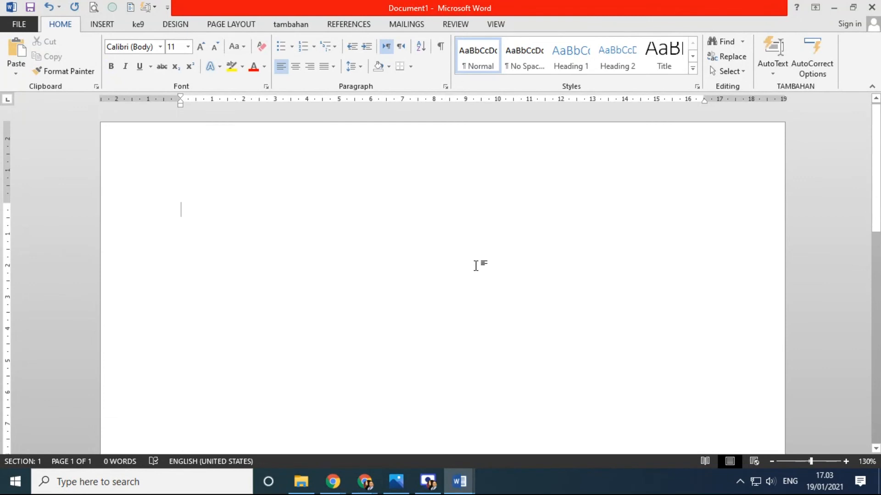
# - Enter the centred headings "BAB II" and "LANDASAN TEORI" on two separate lines
pyautogui.hotkey('ctrl', 'e')
pyautogui.write('BA')
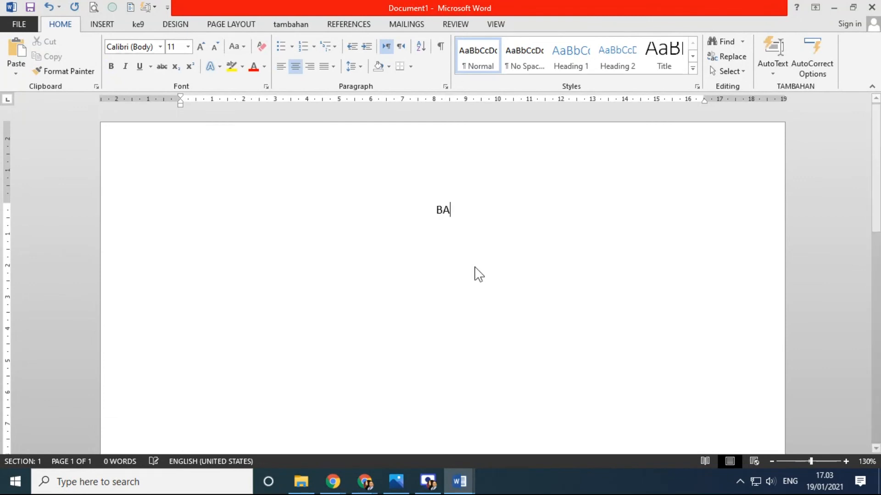
pyautogui.write('B II ')
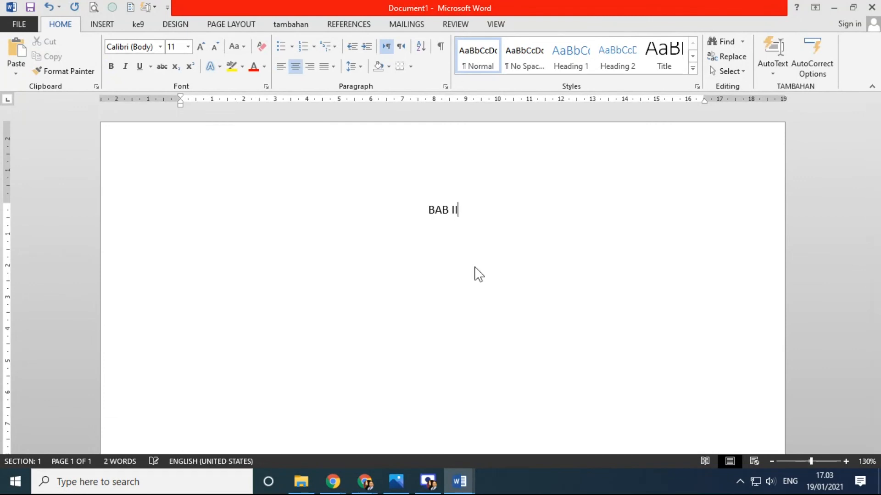
pyautogui.write('LANDASAN TEORI')
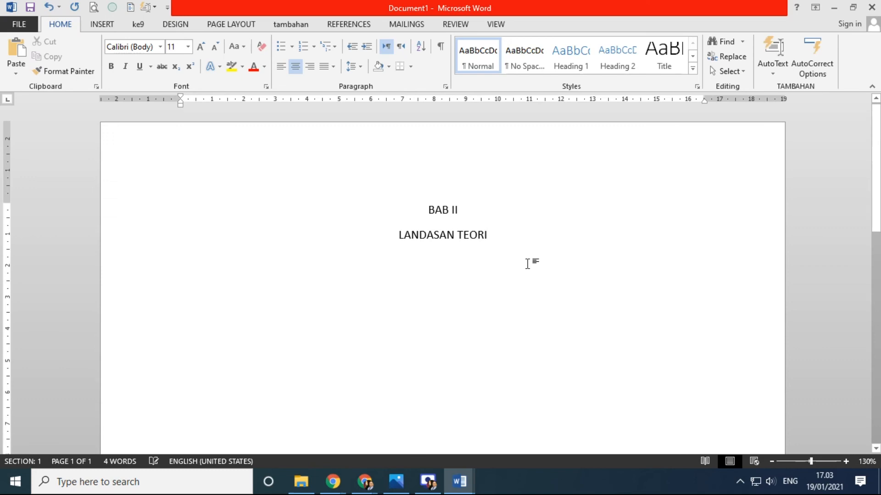
# - Format both heading lines in Times New Roman, 12 pt, bold, after comparing them with the exercise page in Photos
pyautogui.keyDown('ctrl'); pyautogui.scroll(9, 527, 264); pyautogui.keyUp('ctrl')
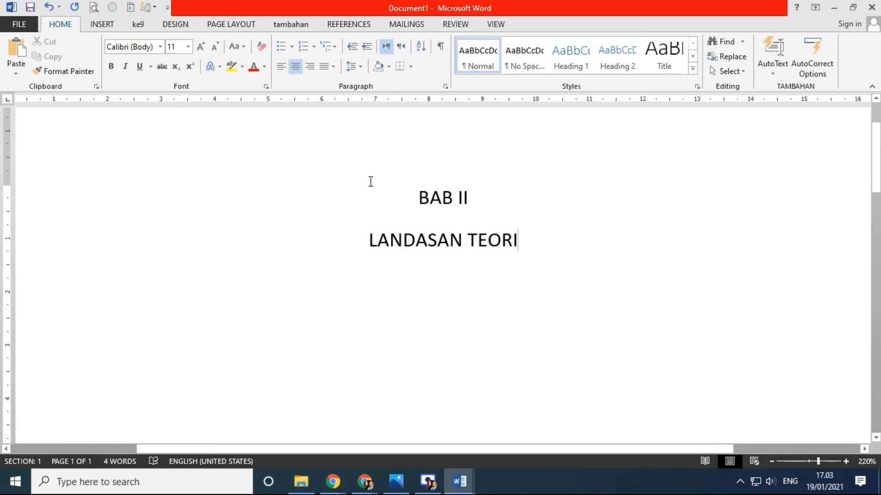
pyautogui.hotkey('ctrl', 'a')
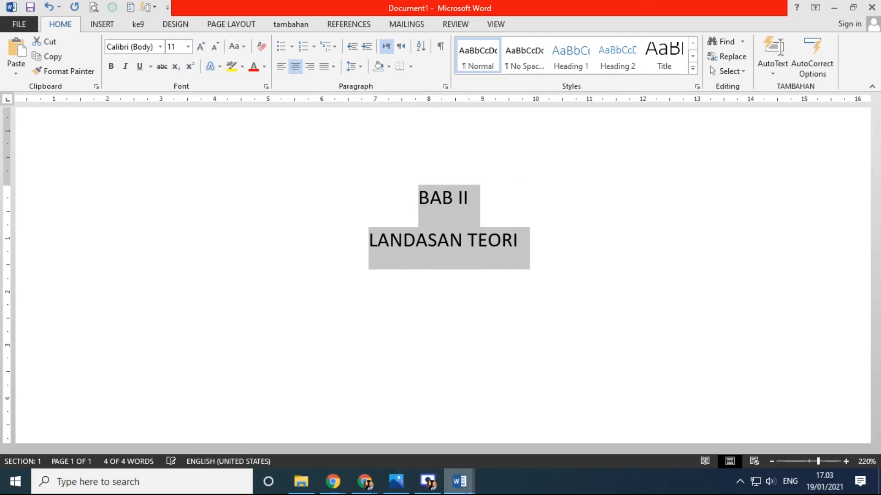
pyautogui.click(400, 482)
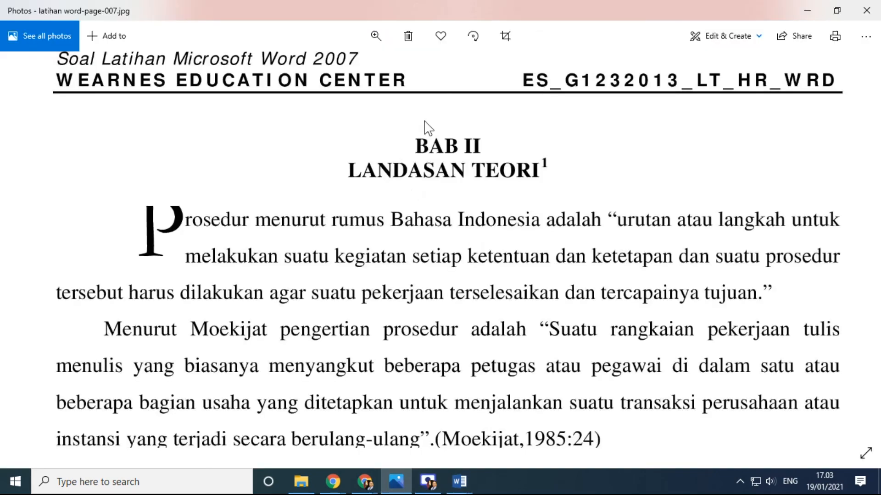
pyautogui.click(458, 482)
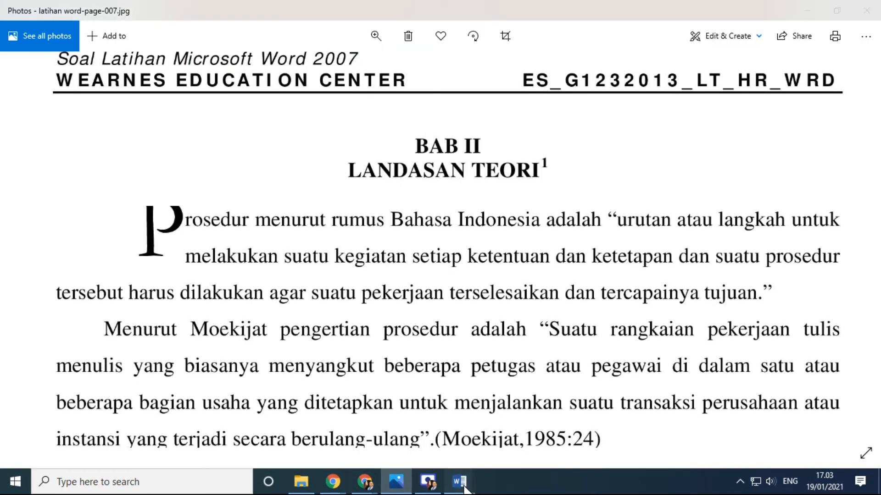
pyautogui.click(405, 431)
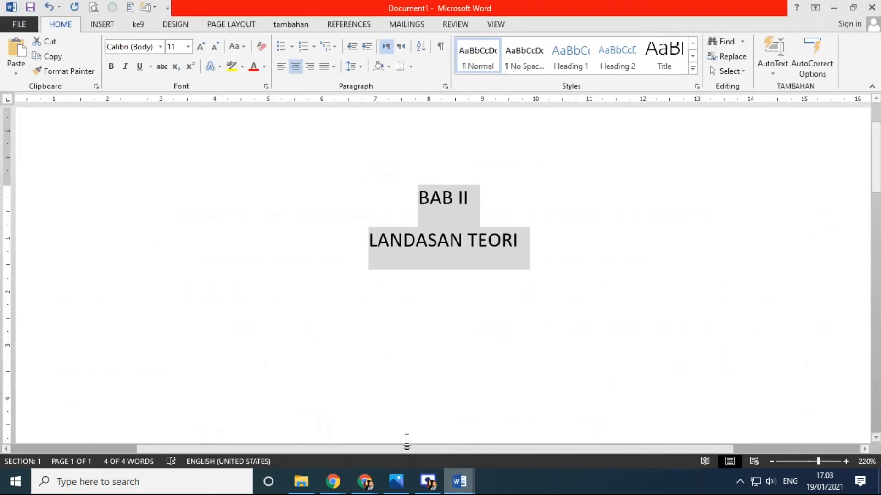
pyautogui.click(154, 48)
pyautogui.click(161, 47)
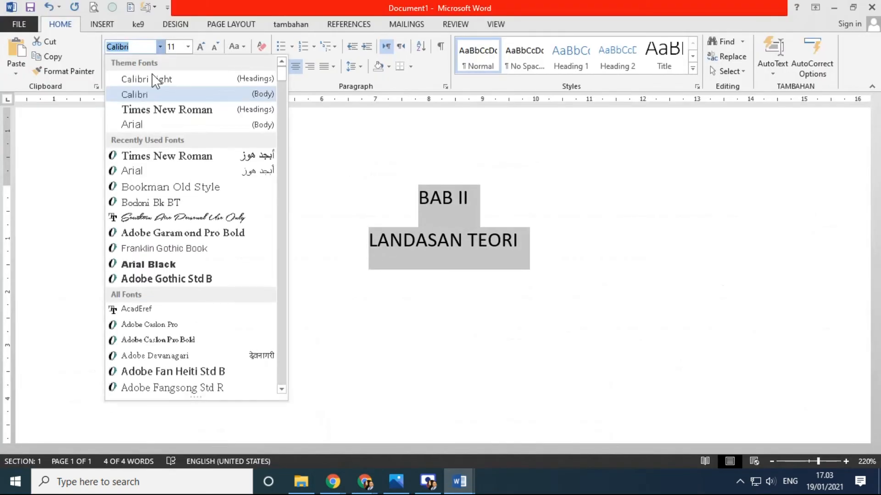
pyautogui.click(154, 110)
pyautogui.click(201, 47)
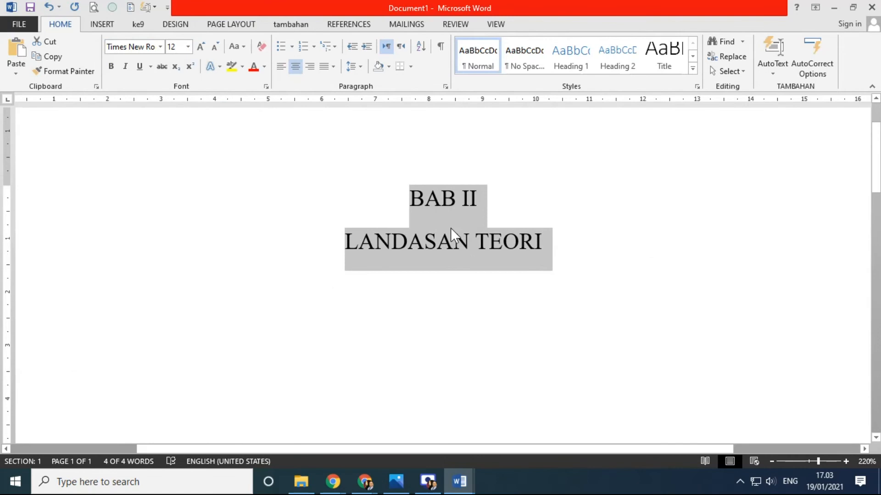
pyautogui.click(111, 66)
pyautogui.click(557, 236)
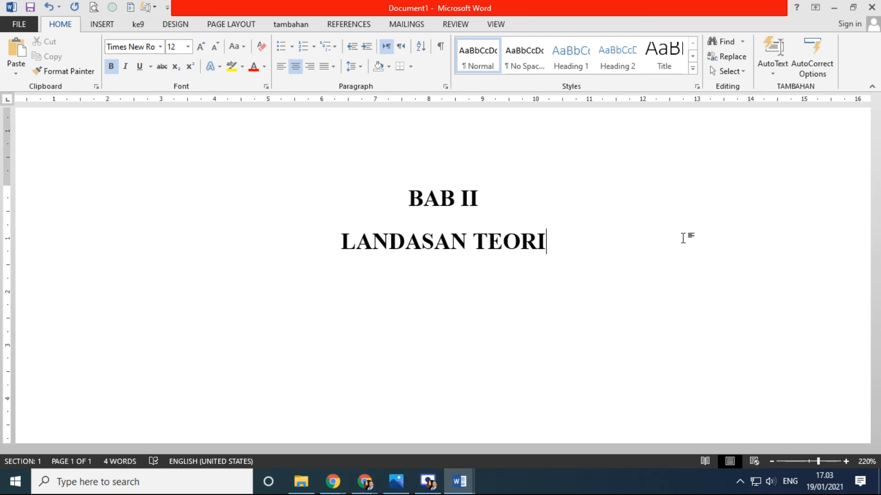
# - Switch to the exercise page in Photos and examine the footnote text at the end of the page
pyautogui.click(396, 482)
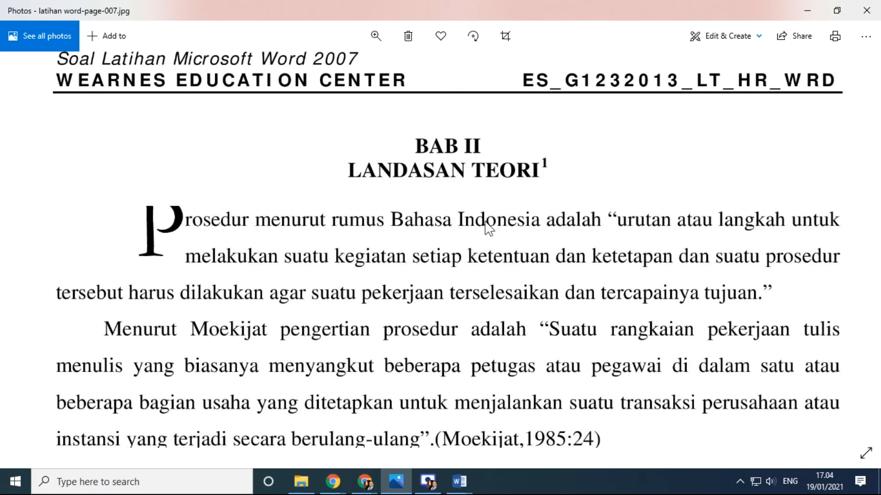
pyautogui.scroll(-4, 477, 275)
pyautogui.scroll(-15, 482, 188)
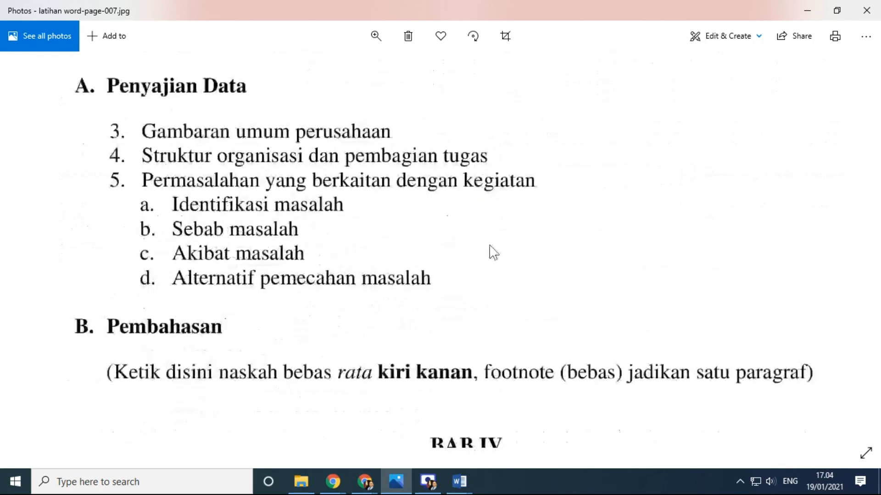
pyautogui.scroll(-7, 485, 194)
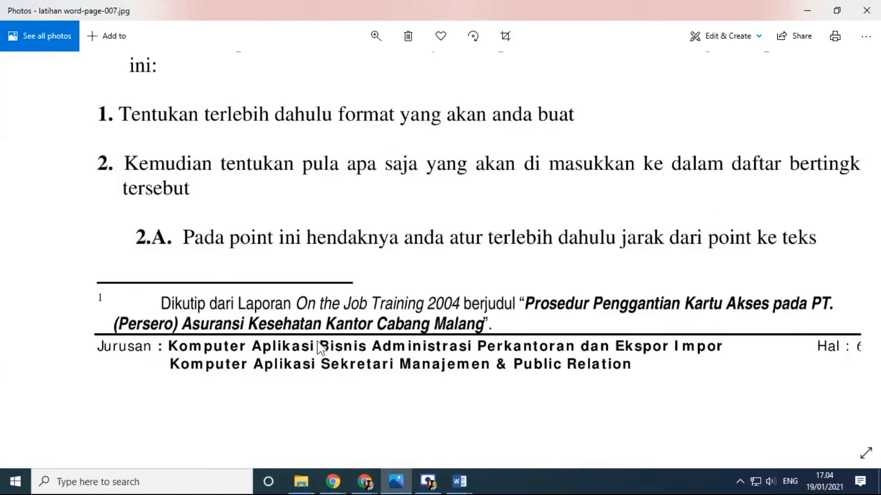
# - Bring up "Word - latihan2.docx" in Word and close that document
pyautogui.moveTo(459, 480)
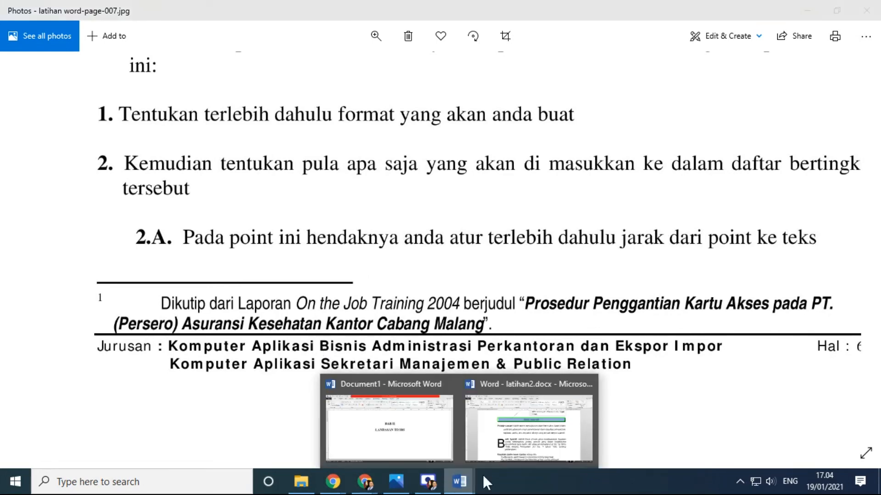
pyautogui.click(505, 453)
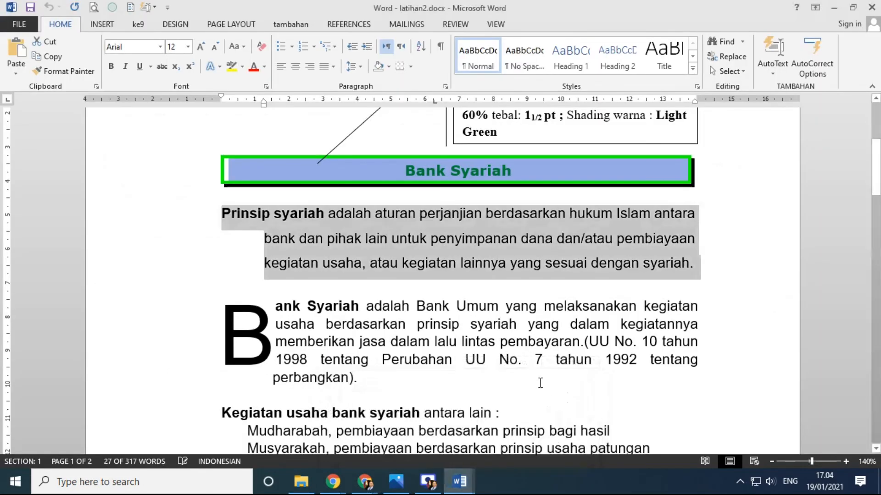
pyautogui.click(871, 7)
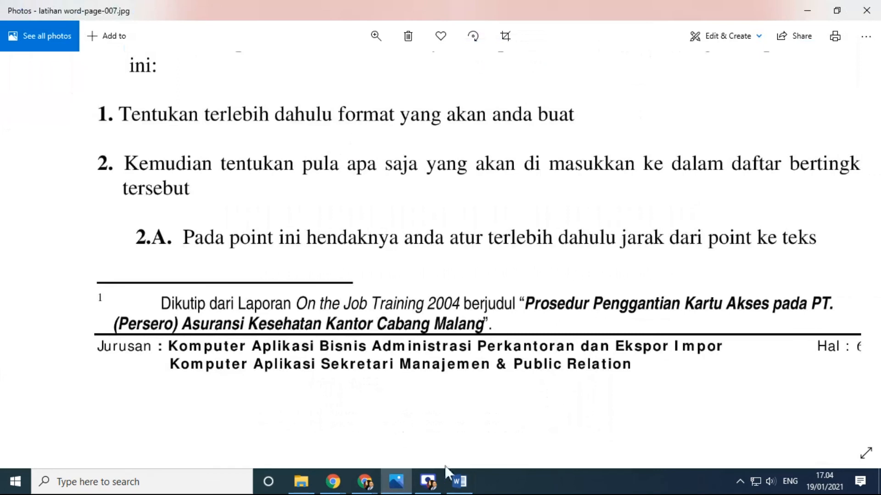
# - Switch to Document1 in Word, insert a footnote after "LANDASAN TEORI", and check its reference mark
pyautogui.click(460, 482)
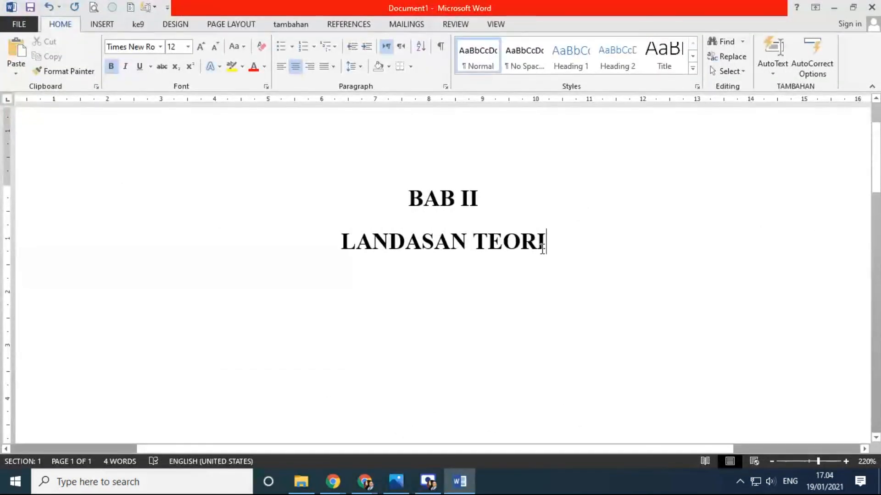
pyautogui.click(101, 24)
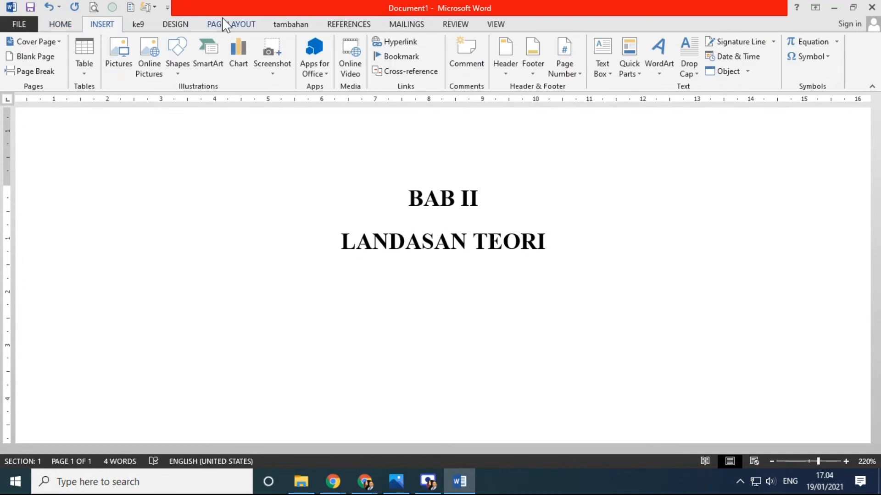
pyautogui.click(347, 25)
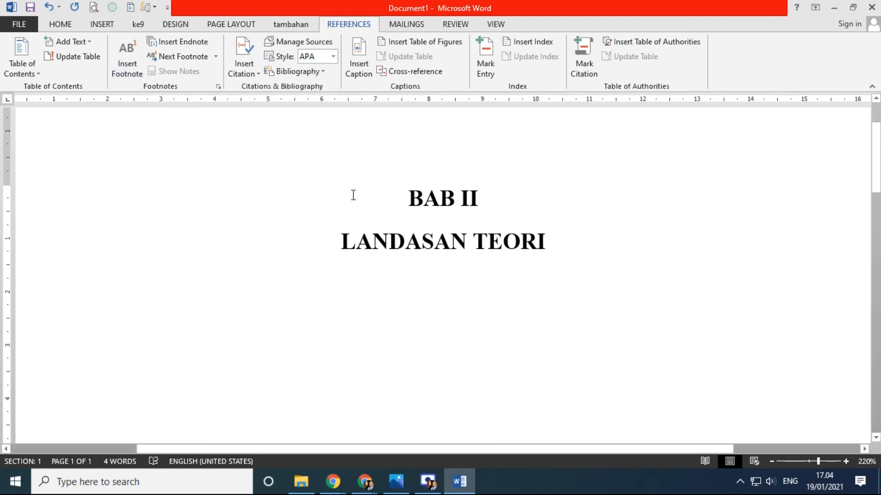
pyautogui.click(133, 62)
pyautogui.scroll(3, 475, 250)
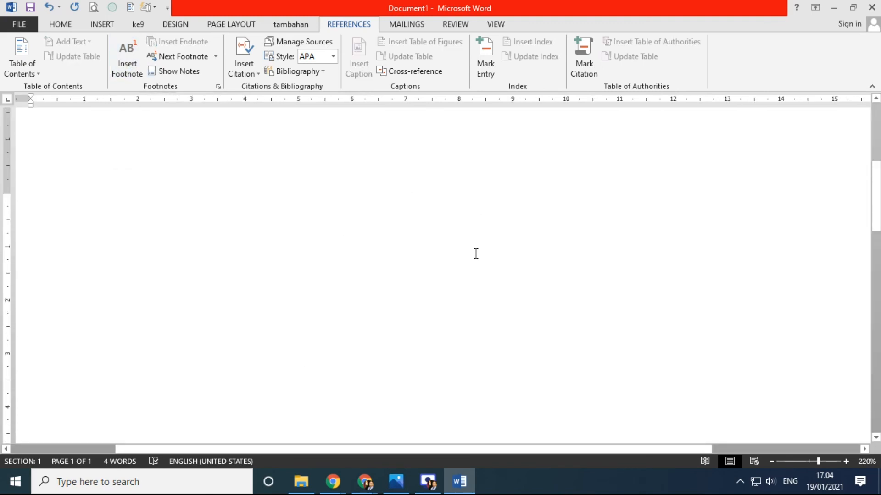
pyautogui.scroll(3, 475, 252)
pyautogui.moveTo(576, 323)
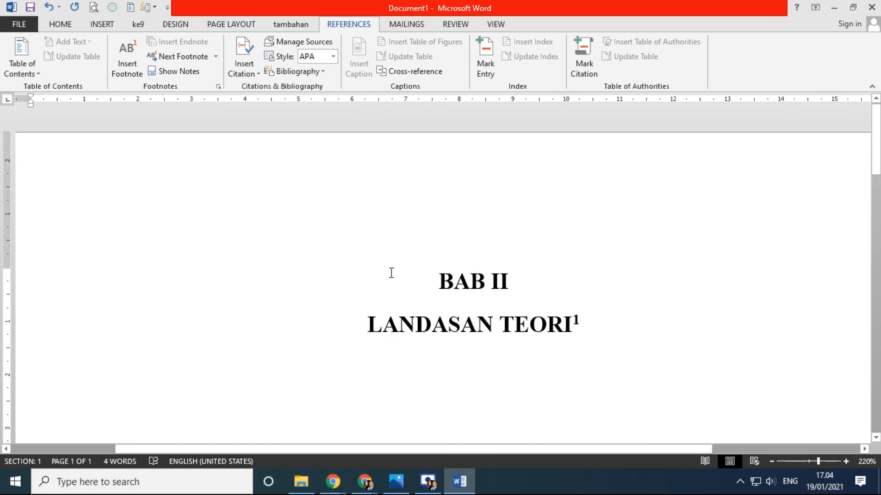
# - Go to the empty footnote 1, consult its wording on the exercise page in Photos, and return to Word
pyautogui.scroll(-15, 391, 273)
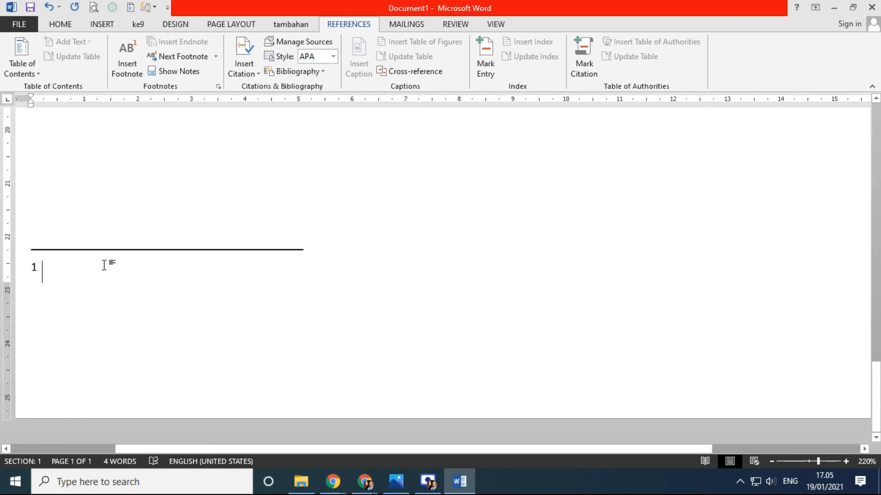
pyautogui.click(407, 483)
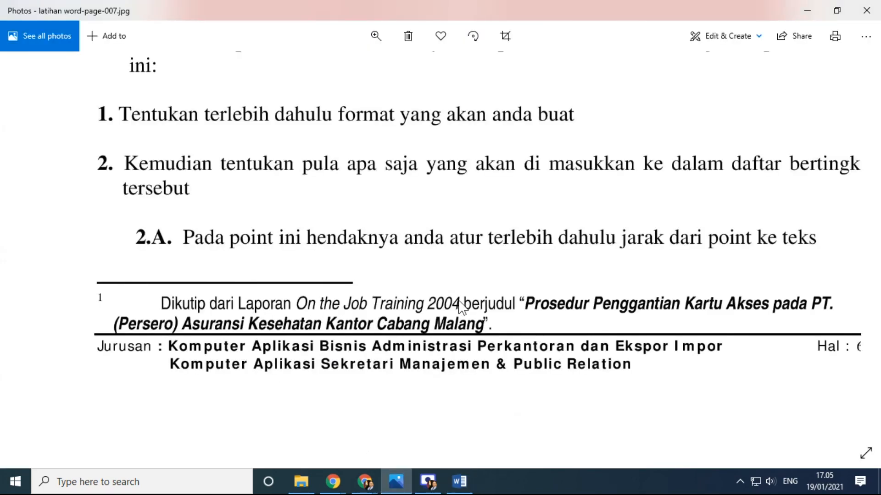
pyautogui.click(460, 483)
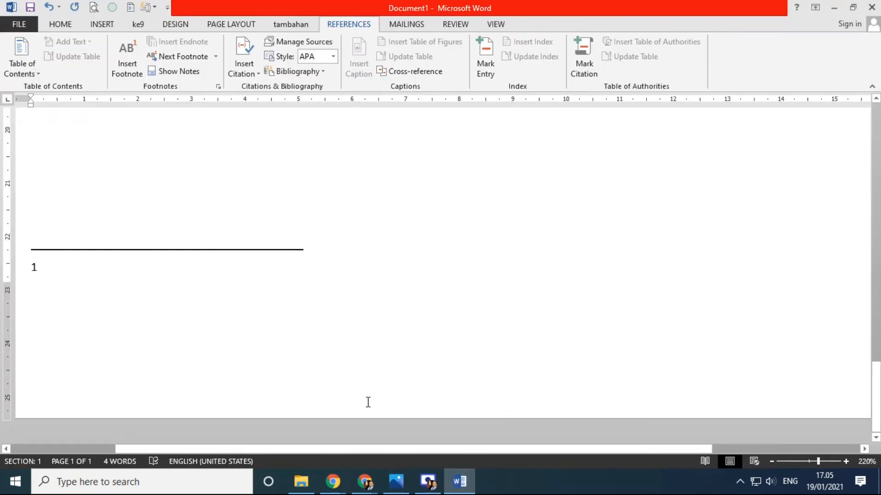
# - Fill footnote 1 with "Dikutip dari Laporan On The Job Training 2004 berjudul “sdkfsdjfkds”"
pyautogui.write('Dikutip')
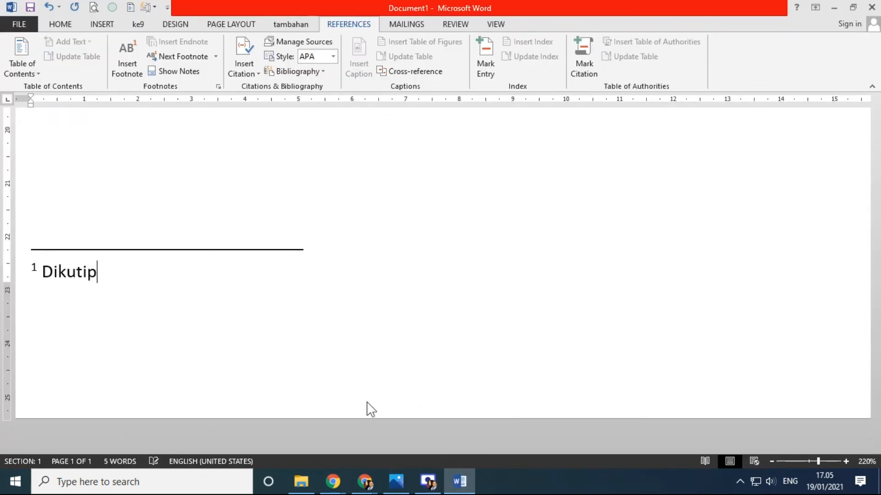
pyautogui.write(' dari Lapor')
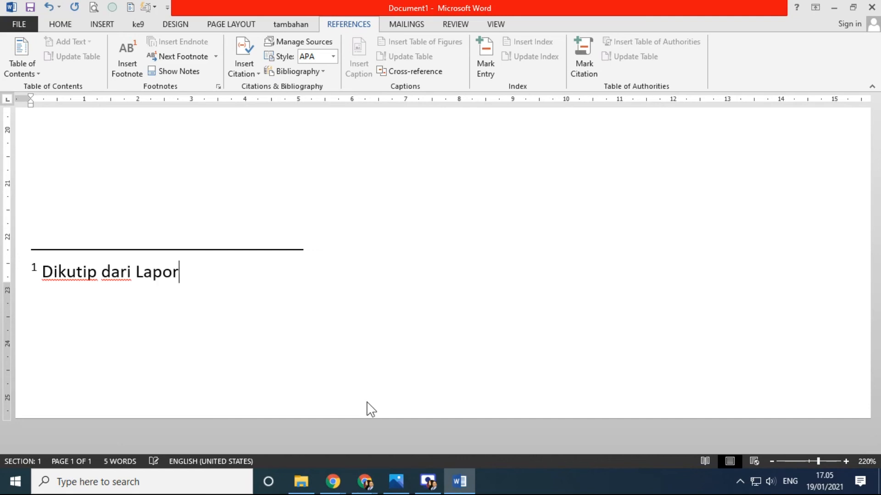
pyautogui.write('an On The Job Tera')
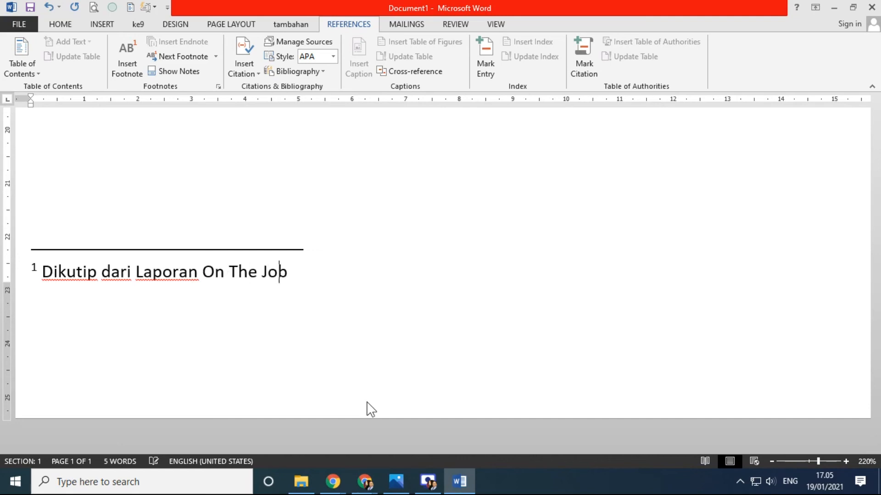
pyautogui.press('BackSpace')
pyautogui.press('BackSpace')
pyautogui.press('BackSpace')
pyautogui.write('ran')
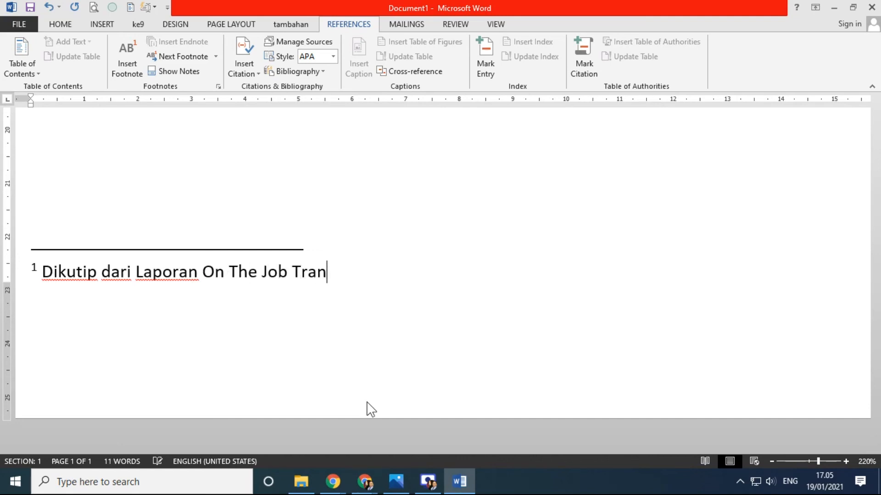
pyautogui.press('BackSpace')
pyautogui.write('ining 200')
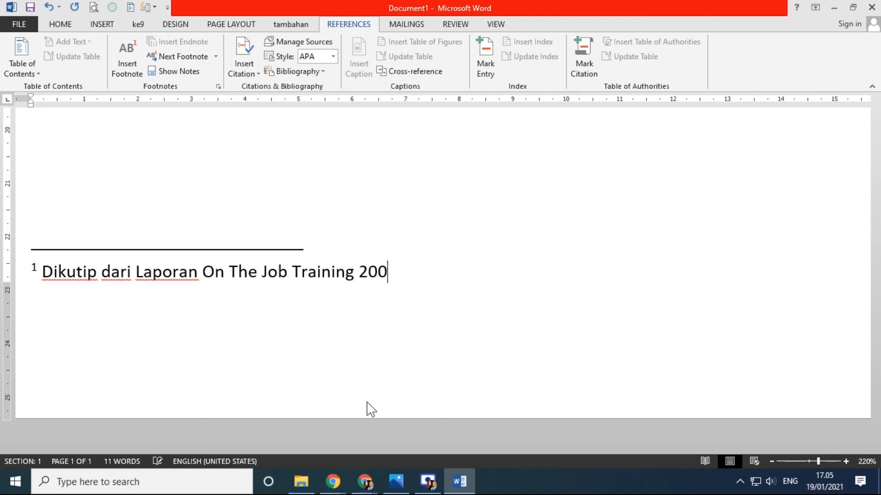
pyautogui.write('4 berjudul "')
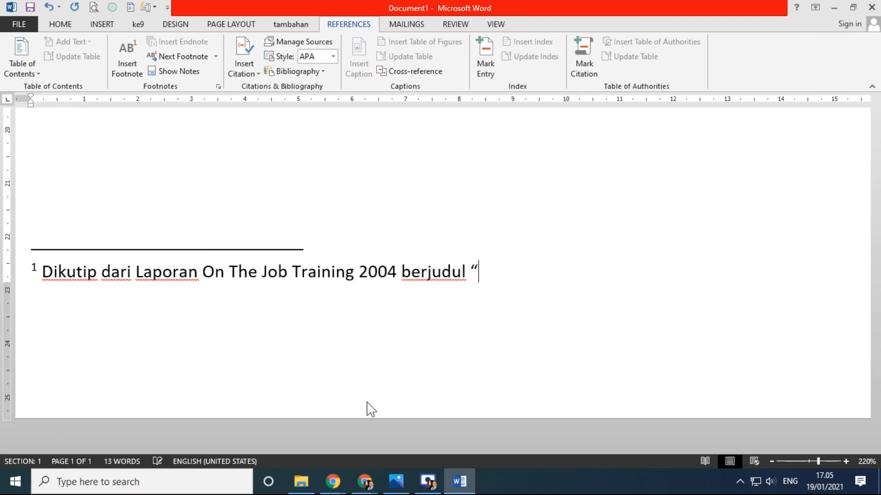
pyautogui.write('sdkfsdjfkds”')
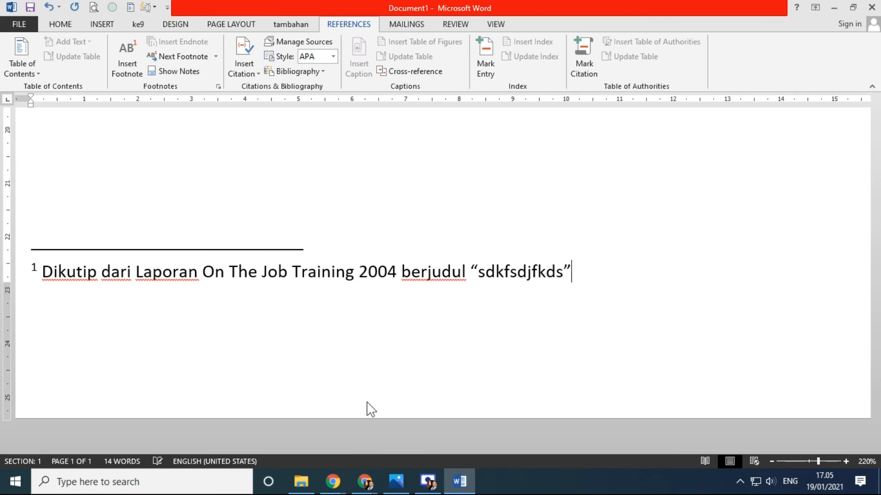
pyautogui.write('"')
# - Compare footnote 1 at the end of the page with its reference mark after "LANDASAN TEORI"
pyautogui.keyDown('ctrl'); pyautogui.scroll(-9, 436, 249); pyautogui.keyUp('ctrl')
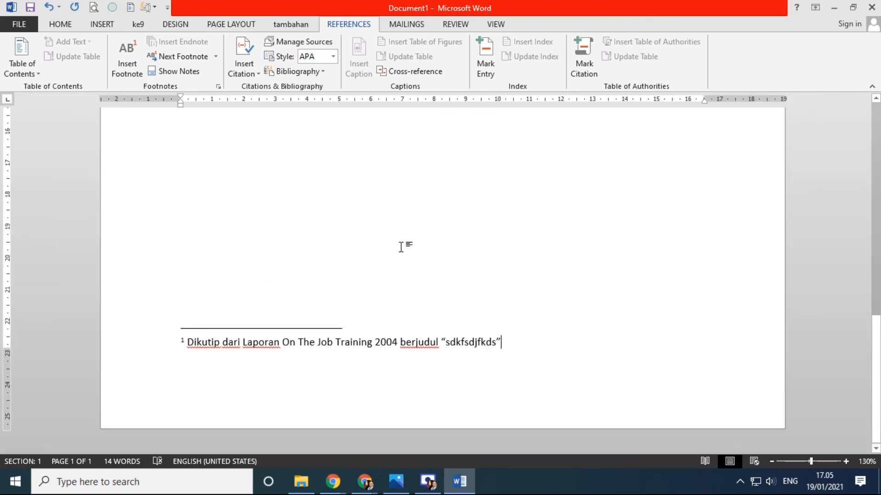
pyautogui.keyDown('ctrl'); pyautogui.scroll(-3, 400, 247); pyautogui.keyUp('ctrl')
pyautogui.scroll(8, 369, 358)
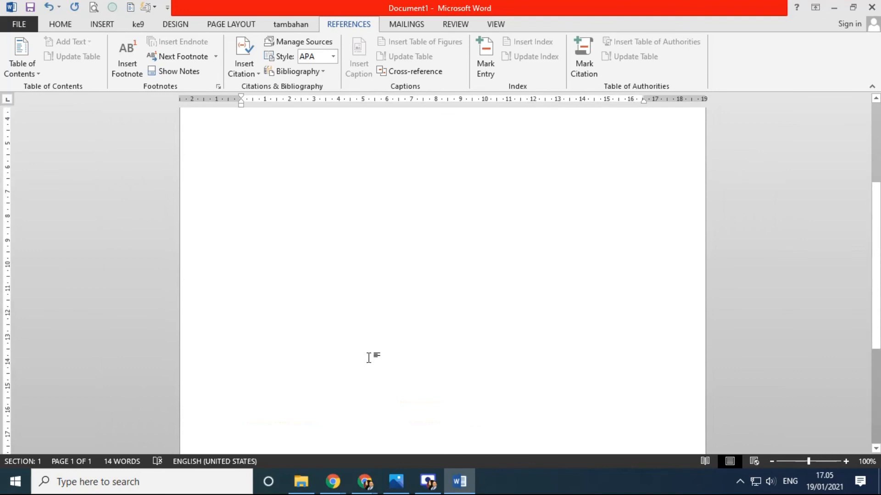
pyautogui.scroll(-5, 369, 358)
pyautogui.keyDown('ctrl'); pyautogui.scroll(3, 347, 372); pyautogui.keyUp('ctrl')
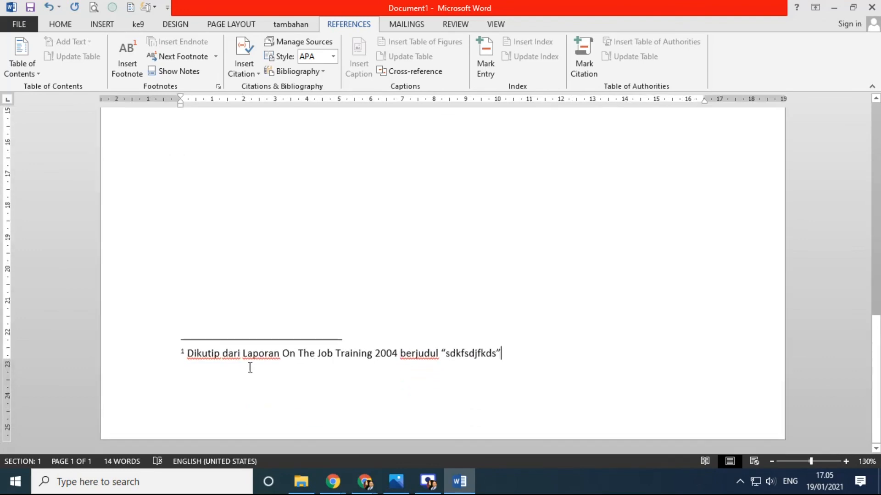
pyautogui.scroll(15, 525, 336)
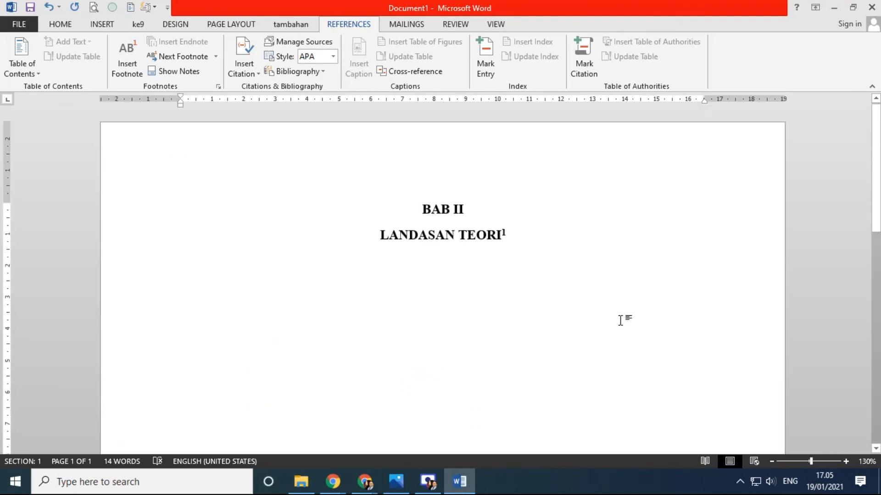
pyautogui.keyDown('ctrl'); pyautogui.scroll(5, 621, 320); pyautogui.keyUp('ctrl')
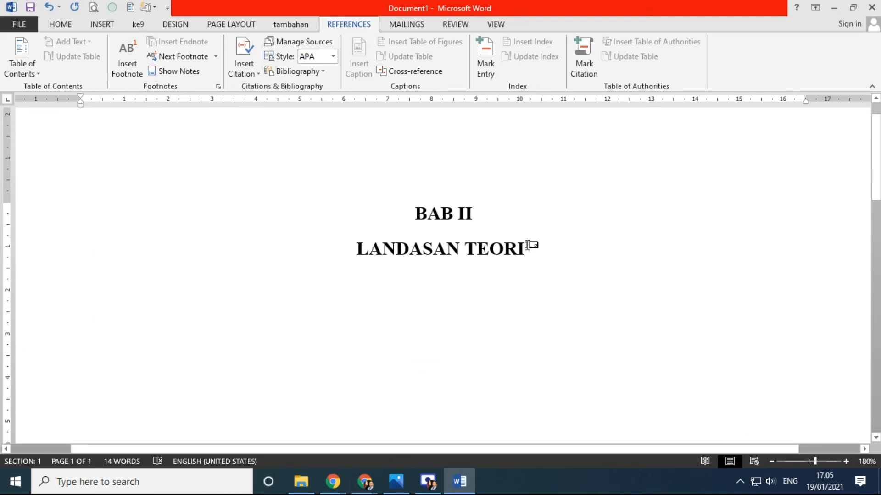
pyautogui.moveTo(526, 244)
# - Start a left-aligned lettered list beginning with "A." below the "LANDASAN TEORI" heading
pyautogui.click(596, 250)
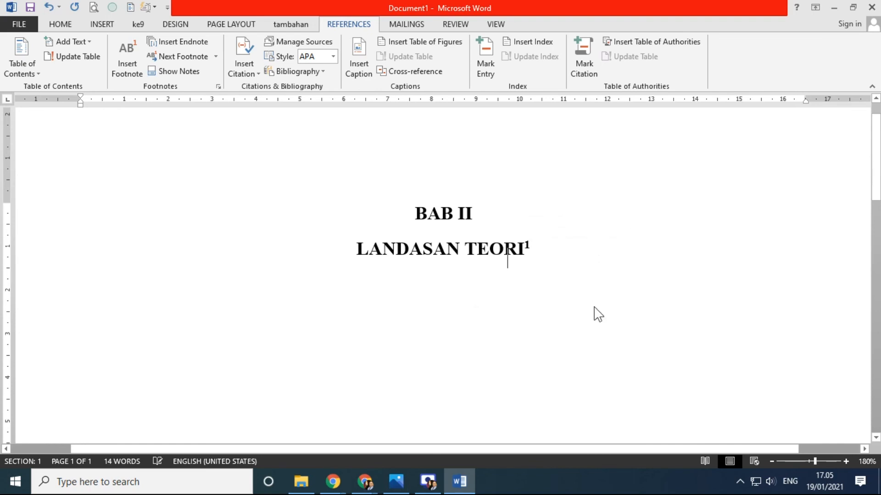
pyautogui.press('Return')
pyautogui.click(64, 25)
pyautogui.click(281, 66)
pyautogui.write('A. ')
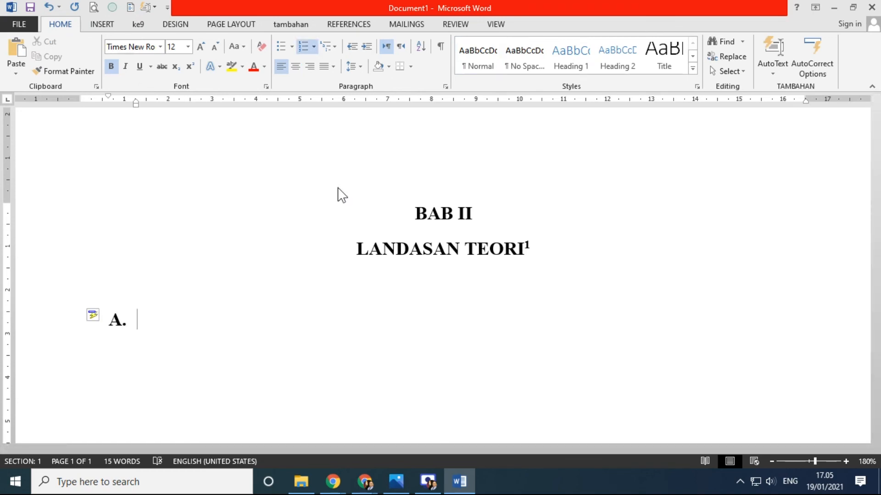
# - Enter "Pengertian Aplikasi" as the text of list item A
pyautogui.write('penger')
pyautogui.press('BackSpace')
pyautogui.press('BackSpace')
pyautogui.press('BackSpace')
pyautogui.press('BackSpace')
pyautogui.press('BackSpace')
pyautogui.press('BackSpace')
pyautogui.write('pE')
pyautogui.press('BackSpace')
pyautogui.write('EN')
pyautogui.press('BackSpace')
pyautogui.press('BackSpace')
pyautogui.press('BackSpace')
pyautogui.write('Pengert')
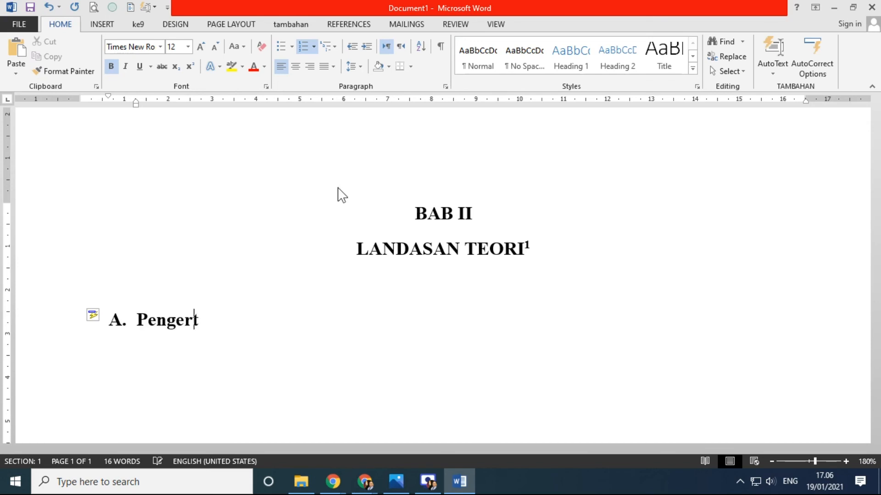
pyautogui.write('ian Aplikasi')
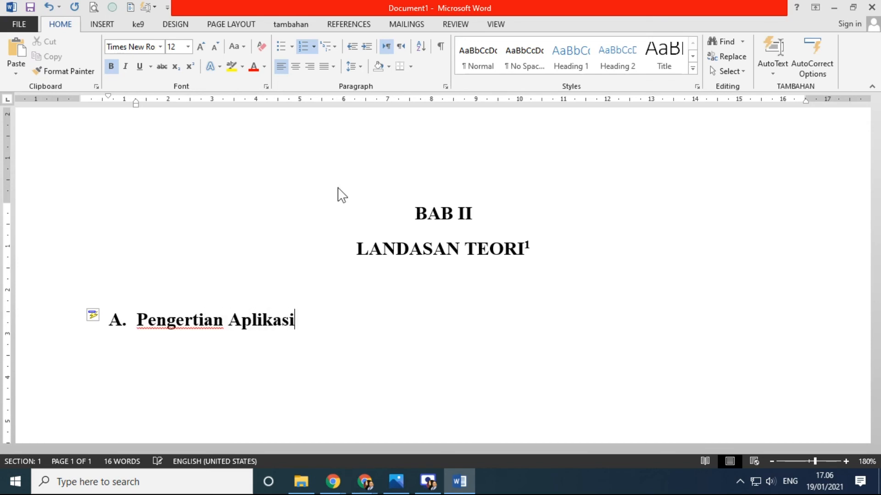
# - Add list items B and C, each reading "Df", and start an empty item D
pyautogui.press('Return')
pyautogui.write('Df')
pyautogui.press('Return')
pyautogui.write('Df')
pyautogui.press('Return')
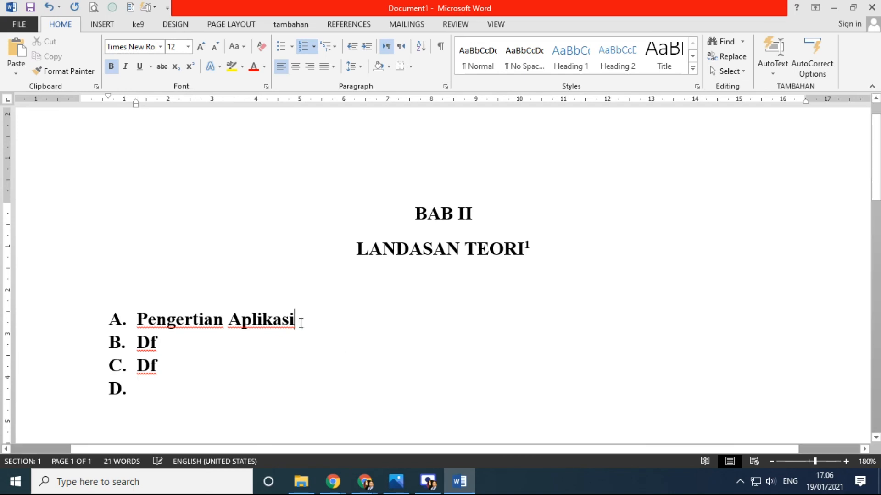
# - Insert a footnote after "Pengertian Aplikasi" with the text "sdfhsdjfhd" and check its reference mark
pyautogui.click(350, 26)
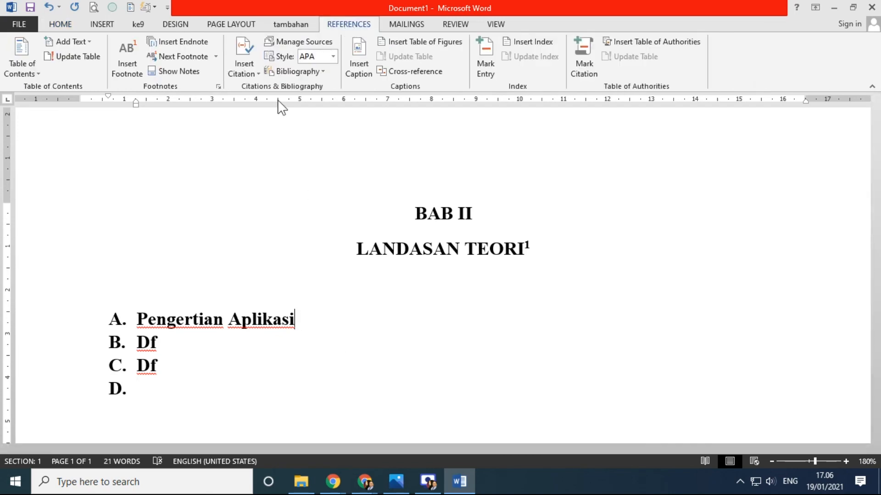
pyautogui.click(125, 69)
pyautogui.scroll(10, 507, 373)
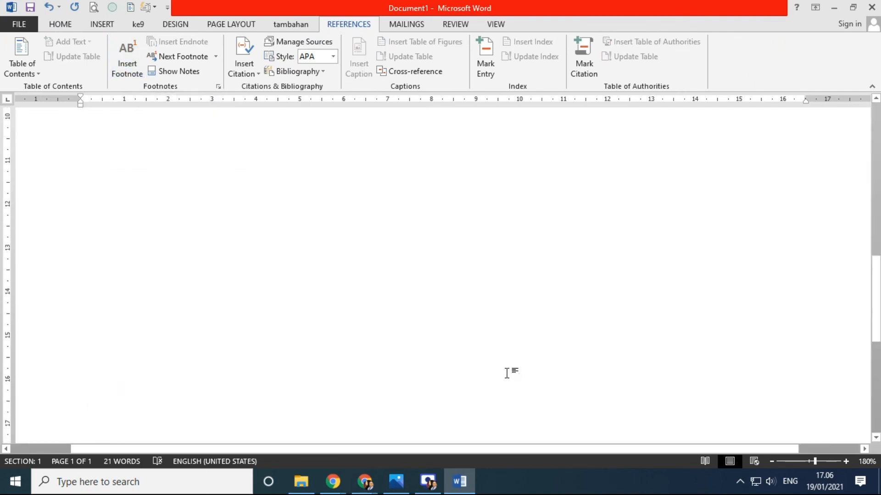
pyautogui.scroll(5, 507, 373)
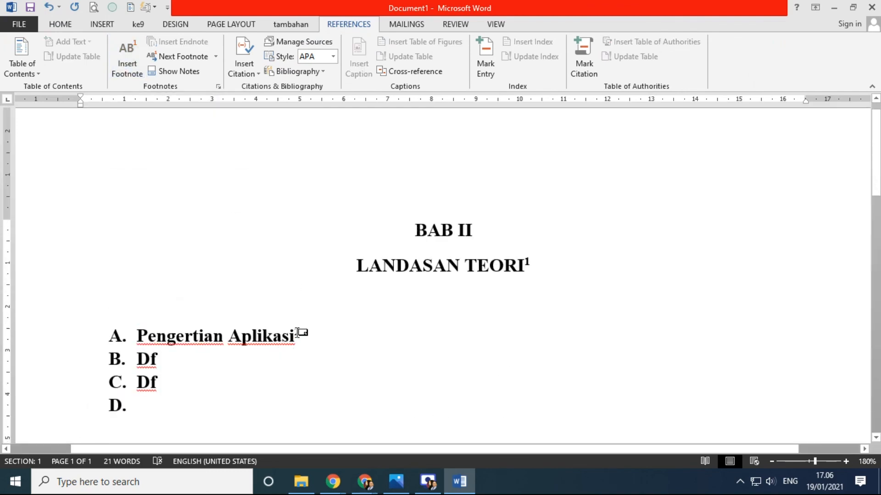
pyautogui.scroll(-15, 305, 334)
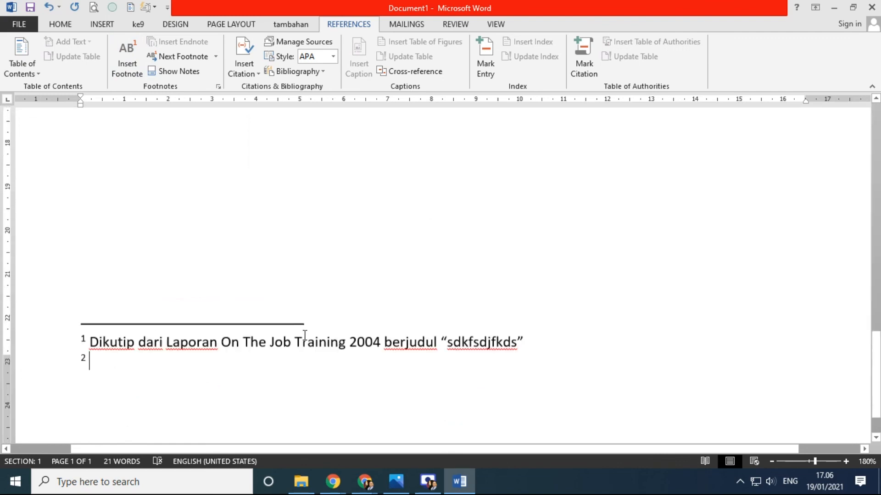
pyautogui.write('sdfhsdjfhd')
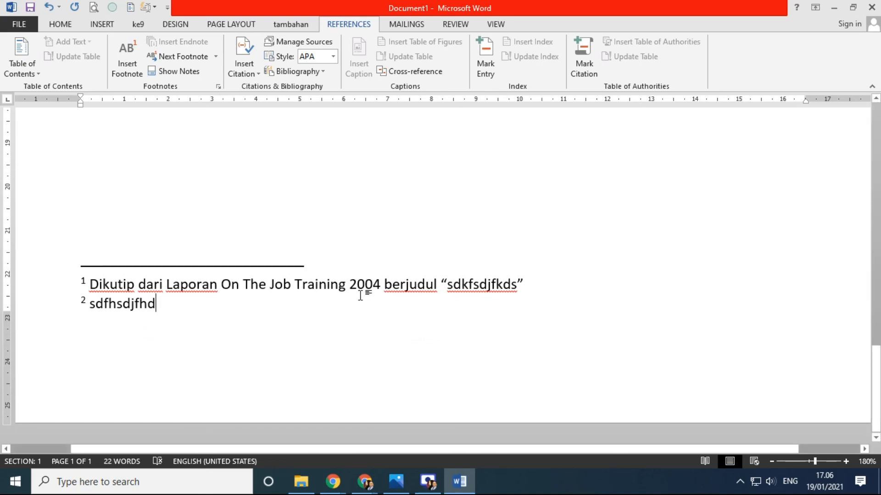
pyautogui.keyDown('ctrl'); pyautogui.scroll(-6, 361, 296); pyautogui.keyUp('ctrl')
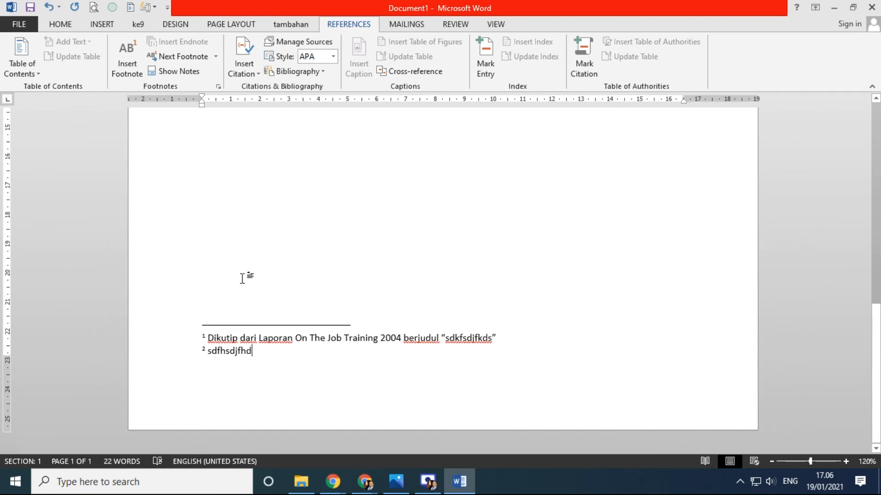
pyautogui.keyDown('ctrl'); pyautogui.scroll(3, 208, 370); pyautogui.keyUp('ctrl')
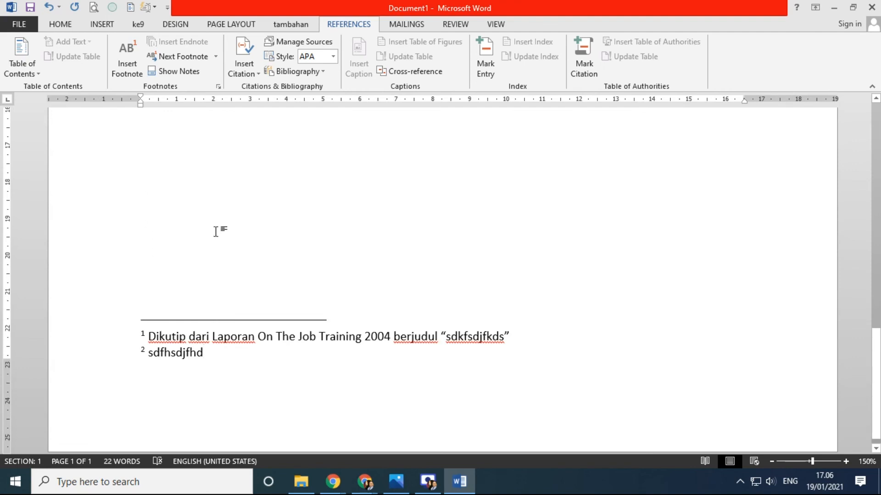
pyautogui.scroll(10, 216, 231)
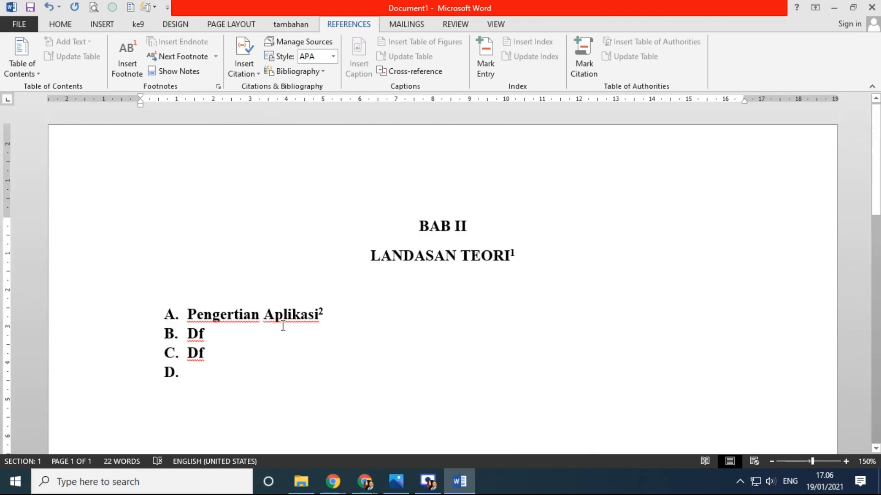
# - Insert a footnote after each of the two "Df" list items
pyautogui.scroll(-2, 282, 327)
pyautogui.click(236, 248)
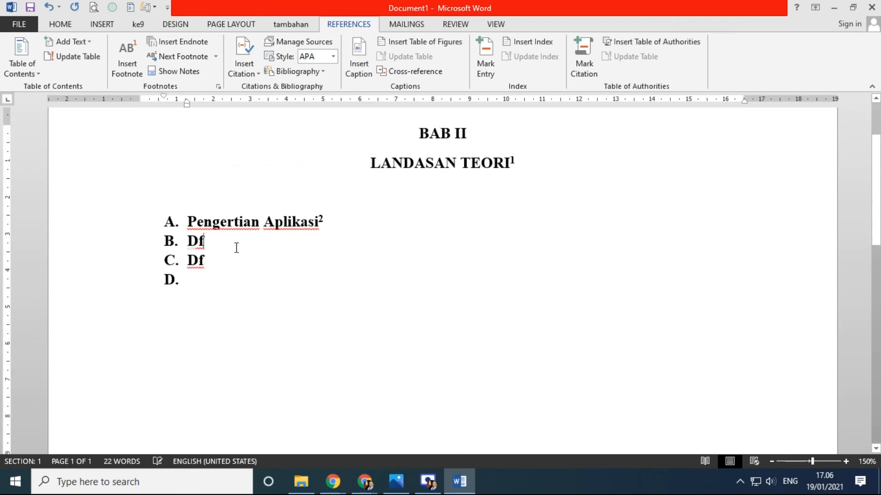
pyautogui.click(124, 56)
pyautogui.scroll(5, 248, 374)
pyautogui.scroll(5, 248, 374)
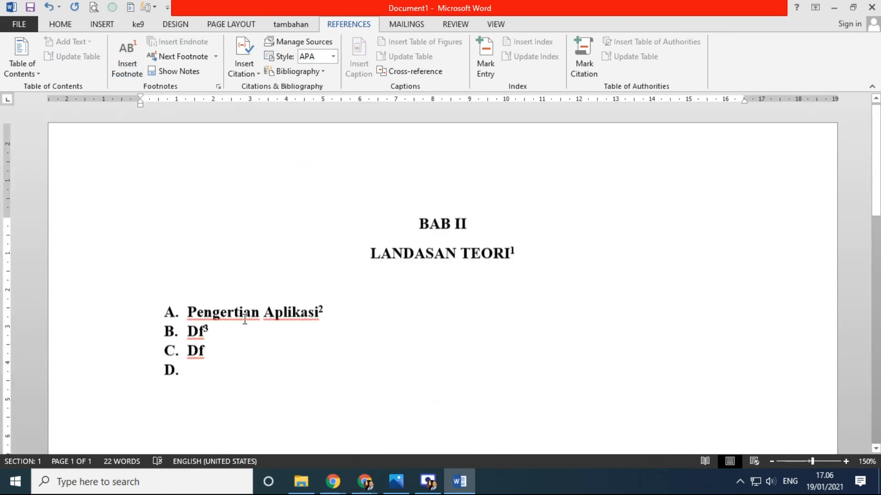
pyautogui.click(230, 353)
pyautogui.click(127, 62)
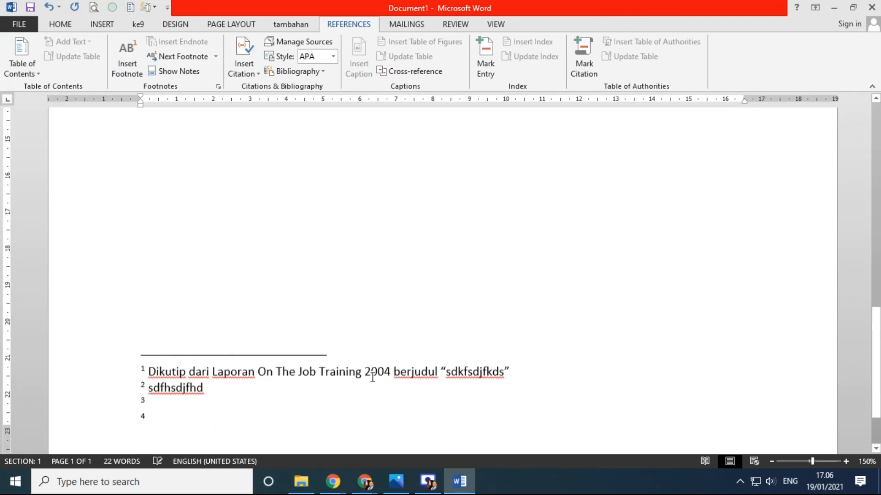
# - Enter "sdfsdf" as the text of footnote 3 and "sdfsdfsdf" as footnote 4
pyautogui.click(172, 318)
pyautogui.write('sdfsdf')
pyautogui.click(177, 334)
pyautogui.write('sdfsdfsdf')
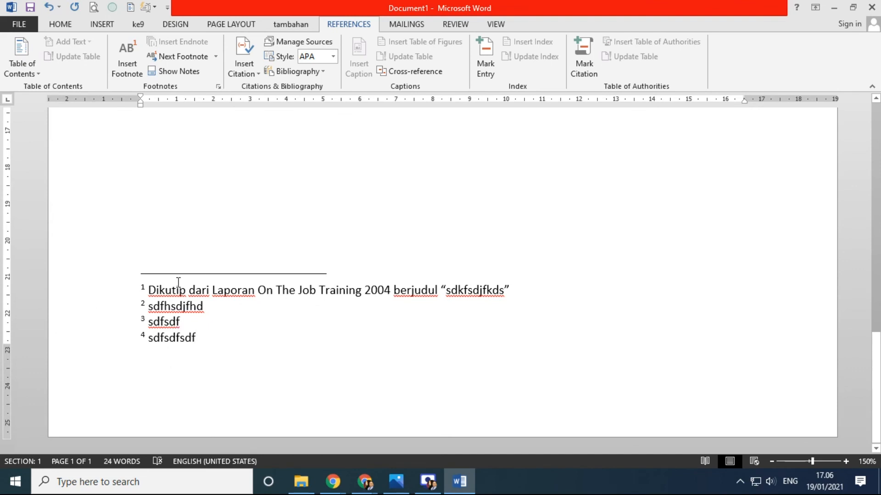
# - Compare the four footnotes at the end of the page with their reference marks in the text
pyautogui.scroll(12, 282, 252)
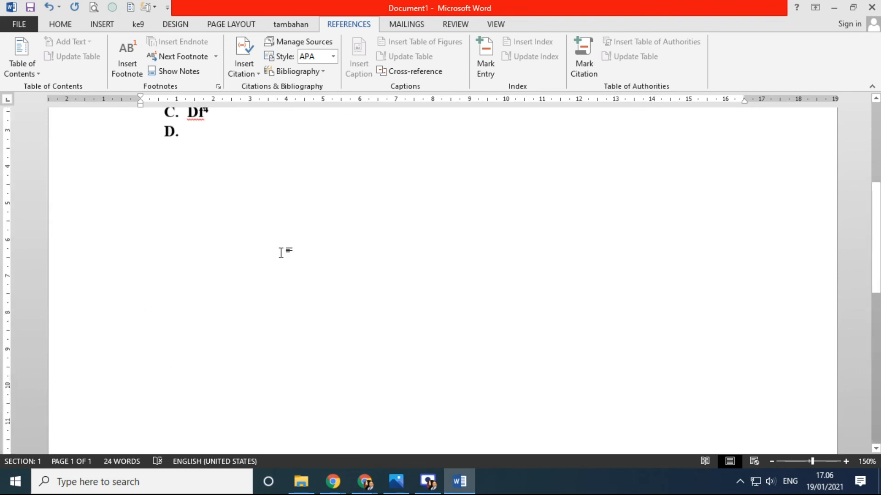
pyautogui.scroll(-7, 283, 248)
pyautogui.scroll(-5, 327, 252)
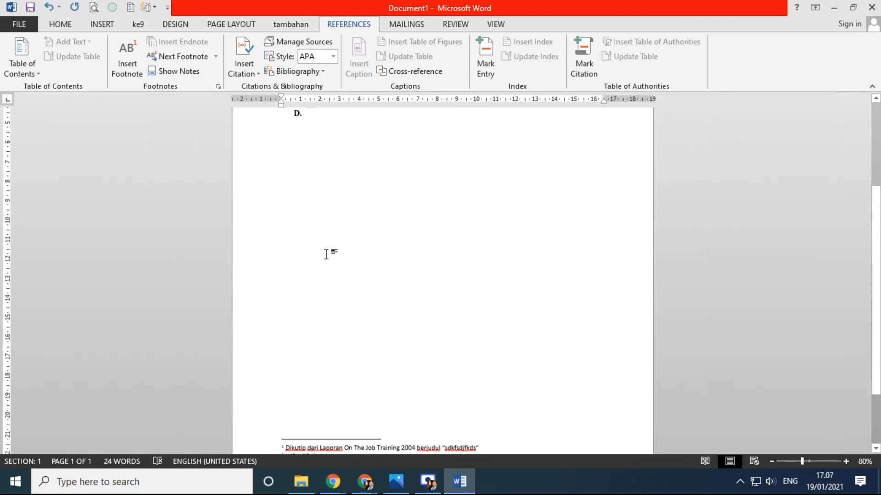
pyautogui.scroll(5, 316, 202)
pyautogui.scroll(-6, 316, 353)
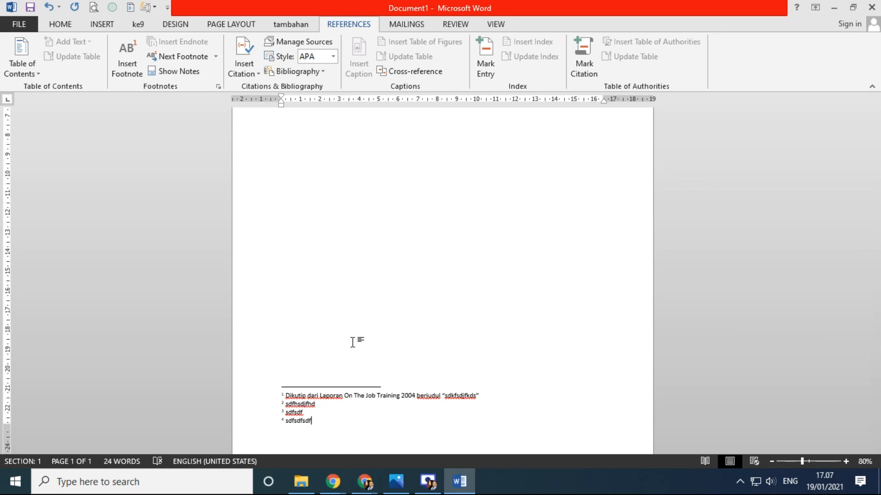
pyautogui.scroll(5, 340, 312)
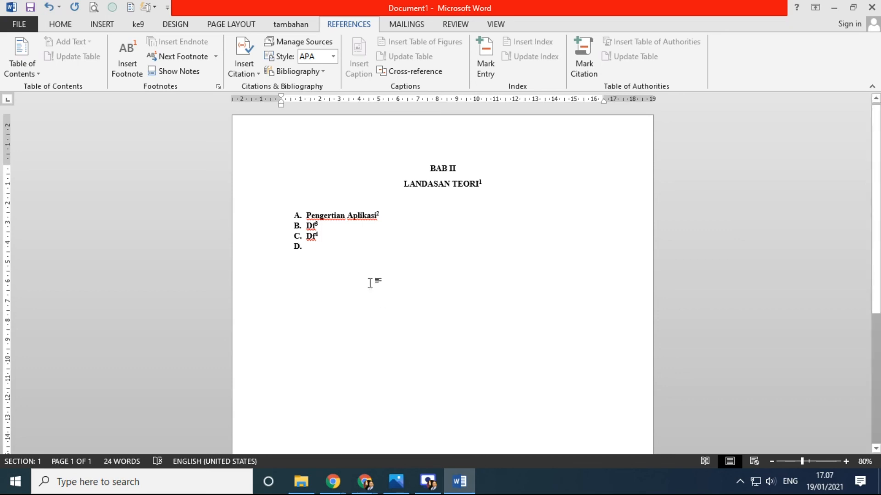
# - Undo the edits below the LANDASAN TEORI heading, including footnotes 2 to 4 and the whole lettered list
pyautogui.hotkey('ctrl', 'z')
pyautogui.hotkey('ctrl', 'z')
pyautogui.hotkey('ctrl', 'z')
pyautogui.hotkey('ctrl', 'z')
pyautogui.hotkey('ctrl', 'z')
pyautogui.hotkey('ctrl', 'z')
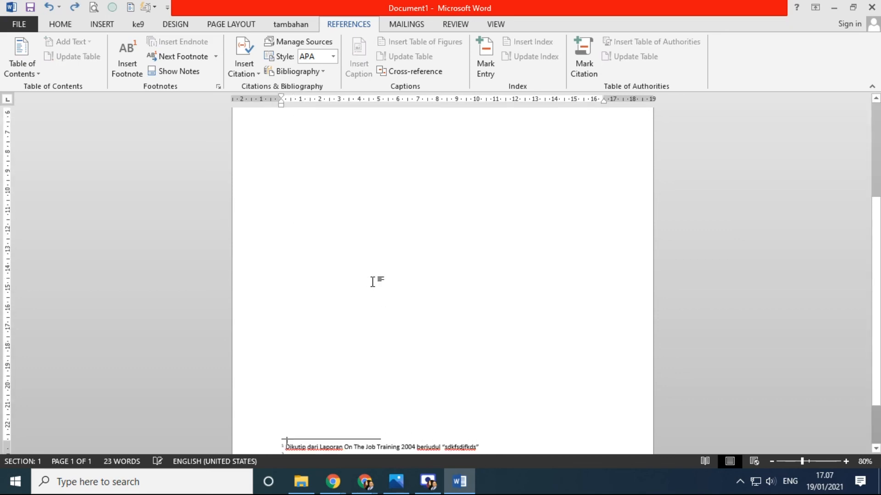
pyautogui.hotkey('ctrl', 'z')
pyautogui.scroll(3, 388, 278)
pyautogui.hotkey('ctrl', 'z')
pyautogui.hotkey('ctrl', 'z')
pyautogui.hotkey('ctrl', 'z')
pyautogui.hotkey('ctrl', 'z')
pyautogui.hotkey('ctrl', 'z')
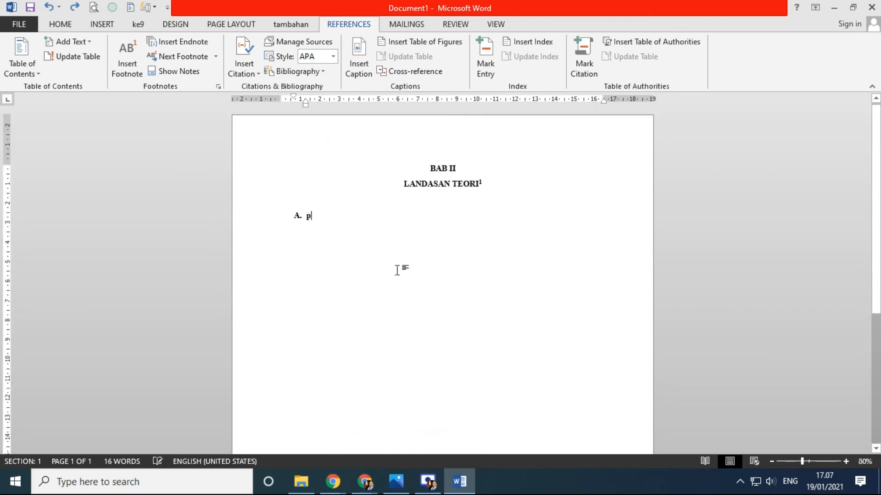
pyautogui.hotkey('ctrl', 'z')
pyautogui.hotkey('ctrl', 'z')
pyautogui.hotkey('ctrl', 'z')
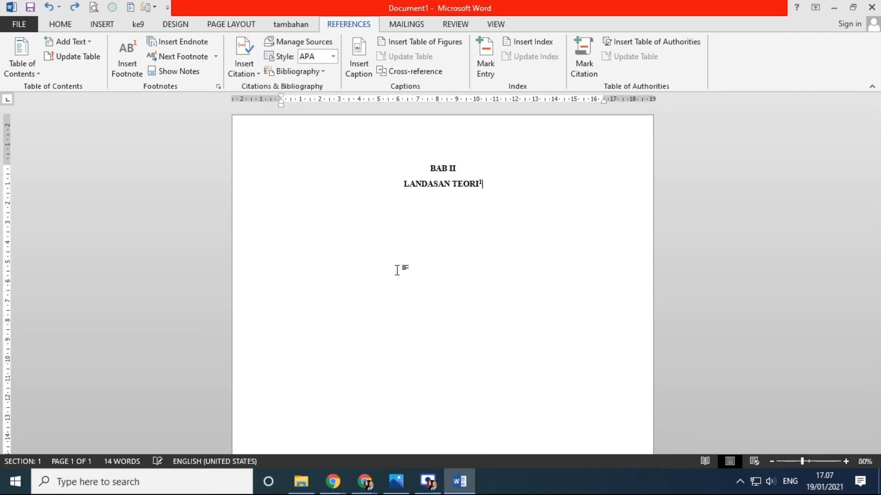
# - Delete the remaining footnote's text and its reference mark after LANDASAN TEORI
pyautogui.hotkey('ctrl', 'z')
pyautogui.hotkey('ctrl', 'z')
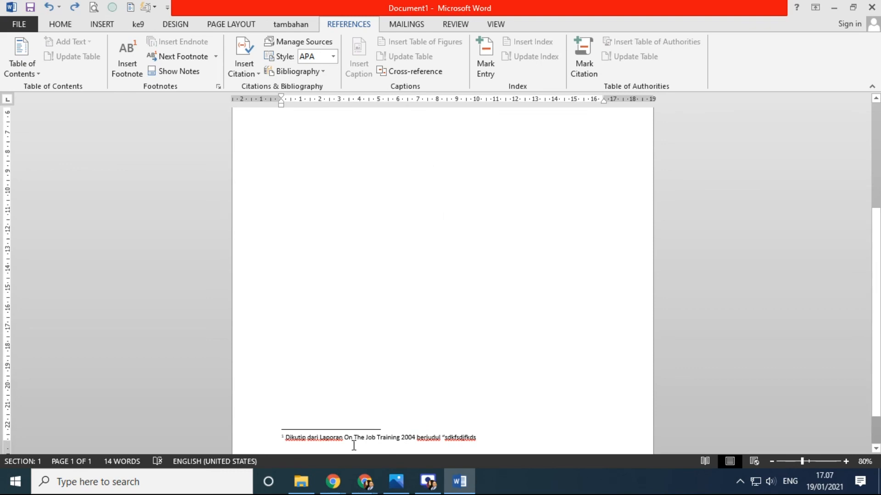
pyautogui.click(245, 439)
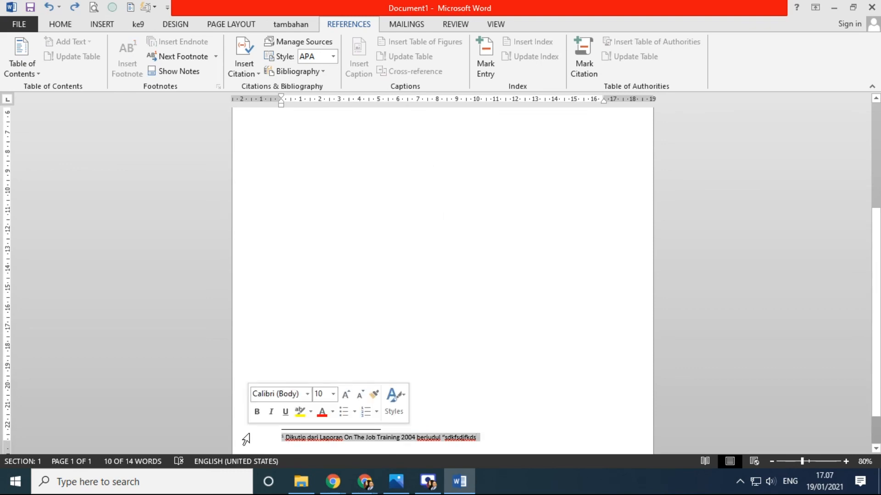
pyautogui.press('Delete')
pyautogui.scroll(5, 454, 316)
pyautogui.click(502, 187)
pyautogui.press('BackSpace')
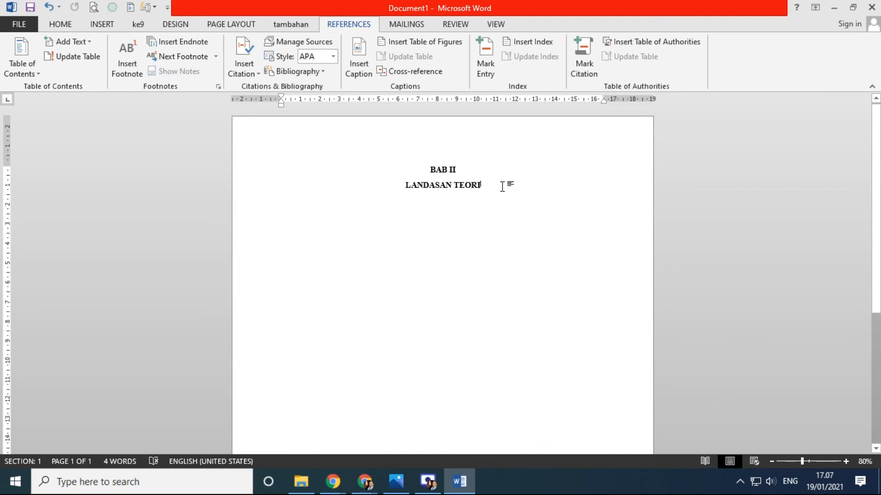
# - Check the page with the BAB II heading and undo the last deletion
pyautogui.scroll(-8, 577, 198)
pyautogui.scroll(8, 538, 215)
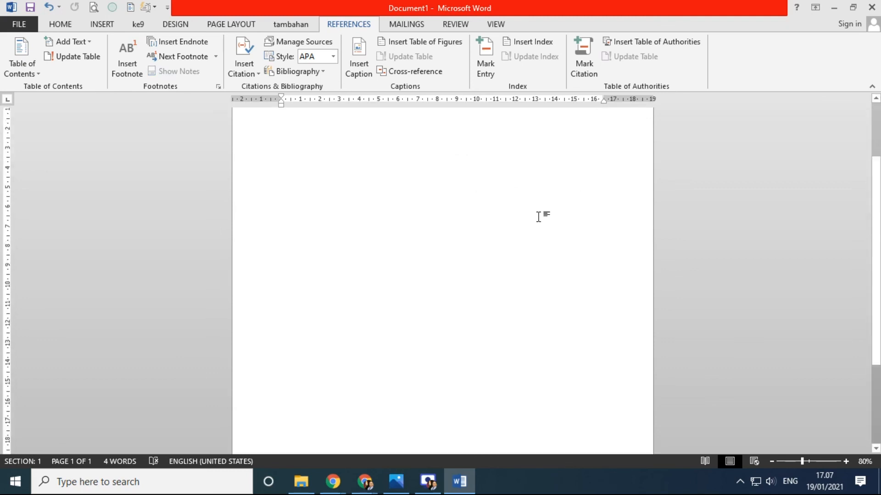
pyautogui.keyDown('ctrl'); pyautogui.scroll(6, 529, 229); pyautogui.keyUp('ctrl')
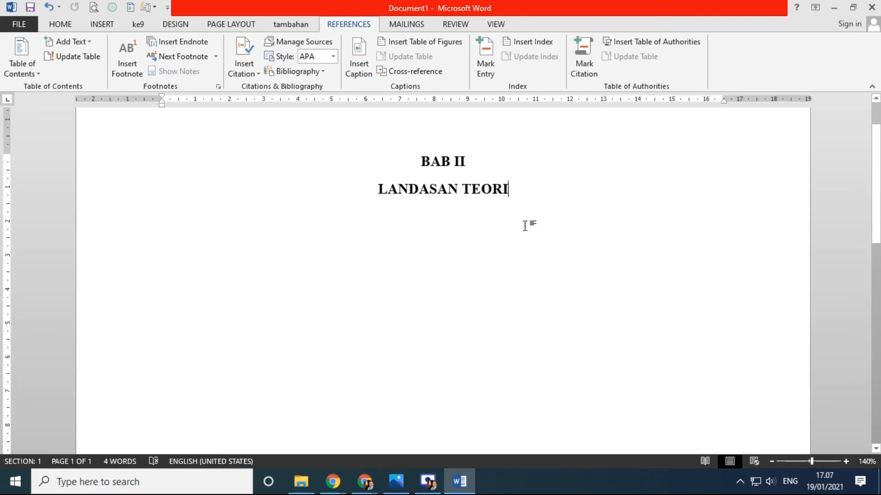
pyautogui.keyDown('ctrl'); pyautogui.scroll(-11, 528, 226); pyautogui.keyUp('ctrl')
pyautogui.keyDown('ctrl'); pyautogui.scroll(-2, 522, 229); pyautogui.keyUp('ctrl')
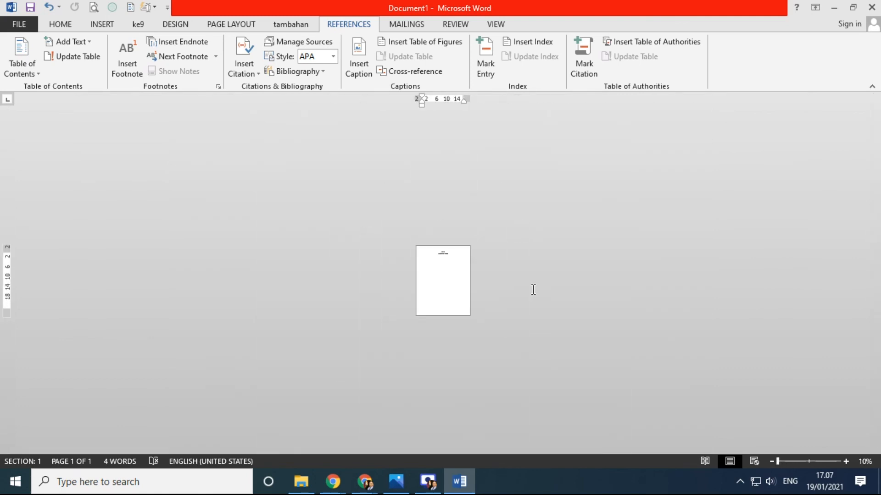
pyautogui.hotkey('ctrl', 'z')
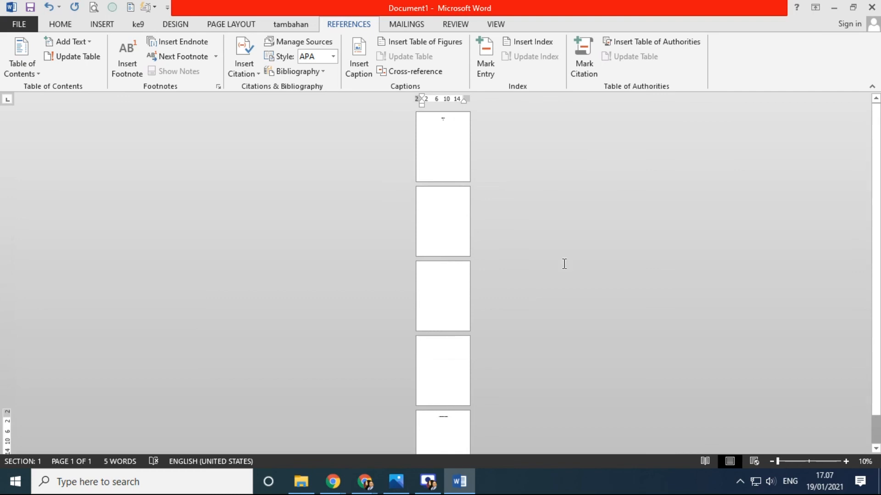
pyautogui.keyDown('ctrl'); pyautogui.scroll(7, 474, 246); pyautogui.keyUp('ctrl')
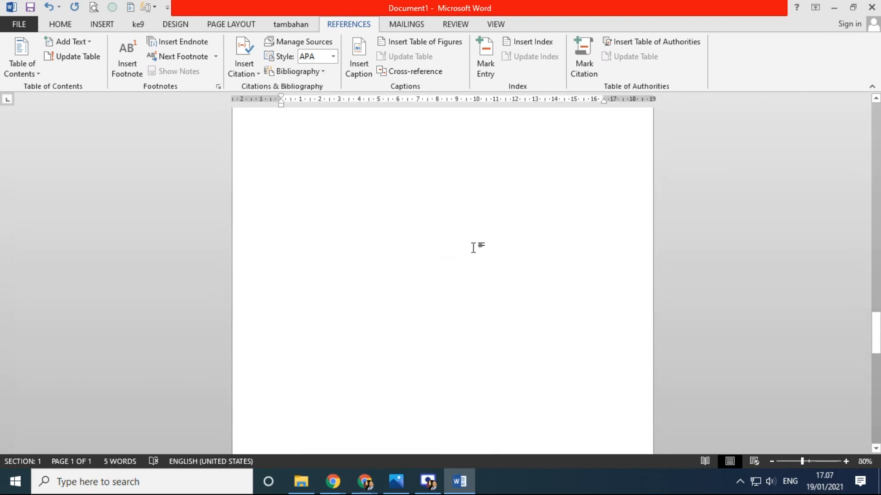